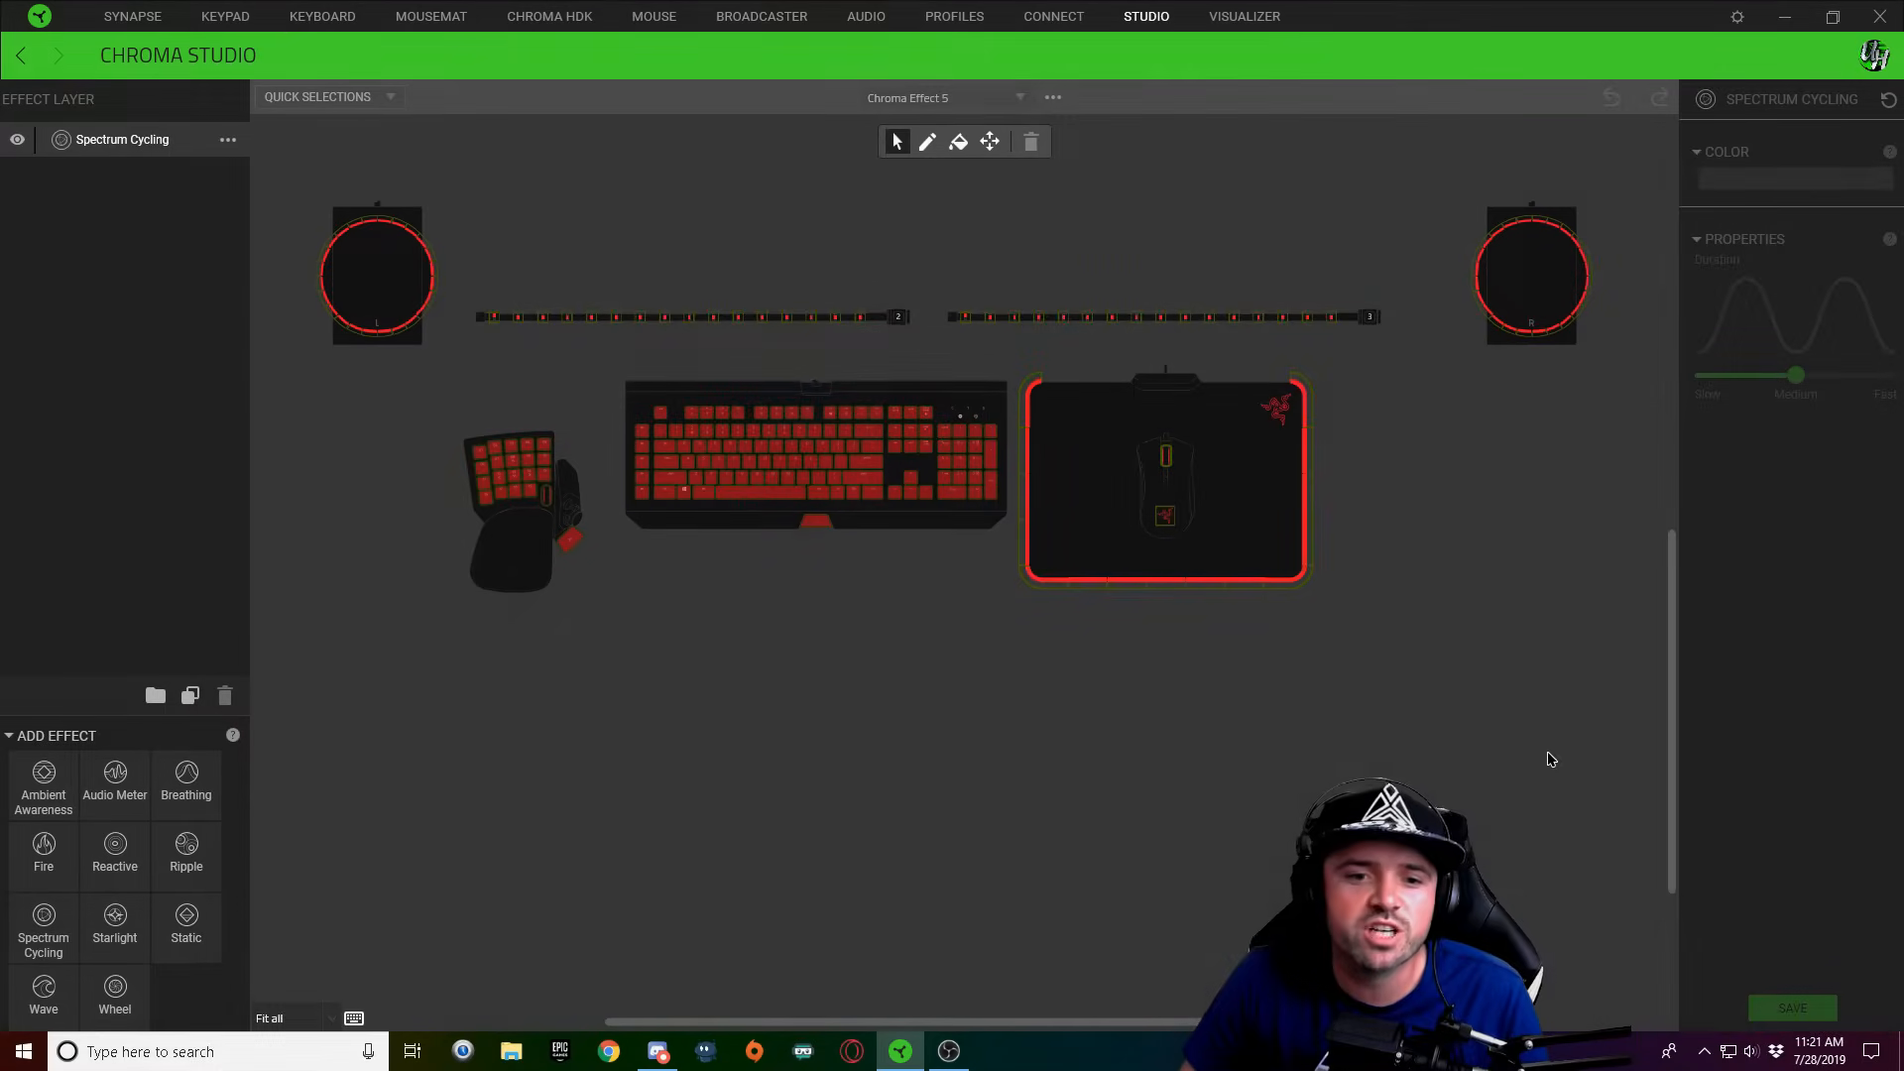
Change the Spectrum Cycling layer's effect to Wave and apply the preset pattern of yellow and green on black
{"action": "left_click", "coordinate": [231, 140]}
{"action": "left_click", "coordinate": [253, 408]}
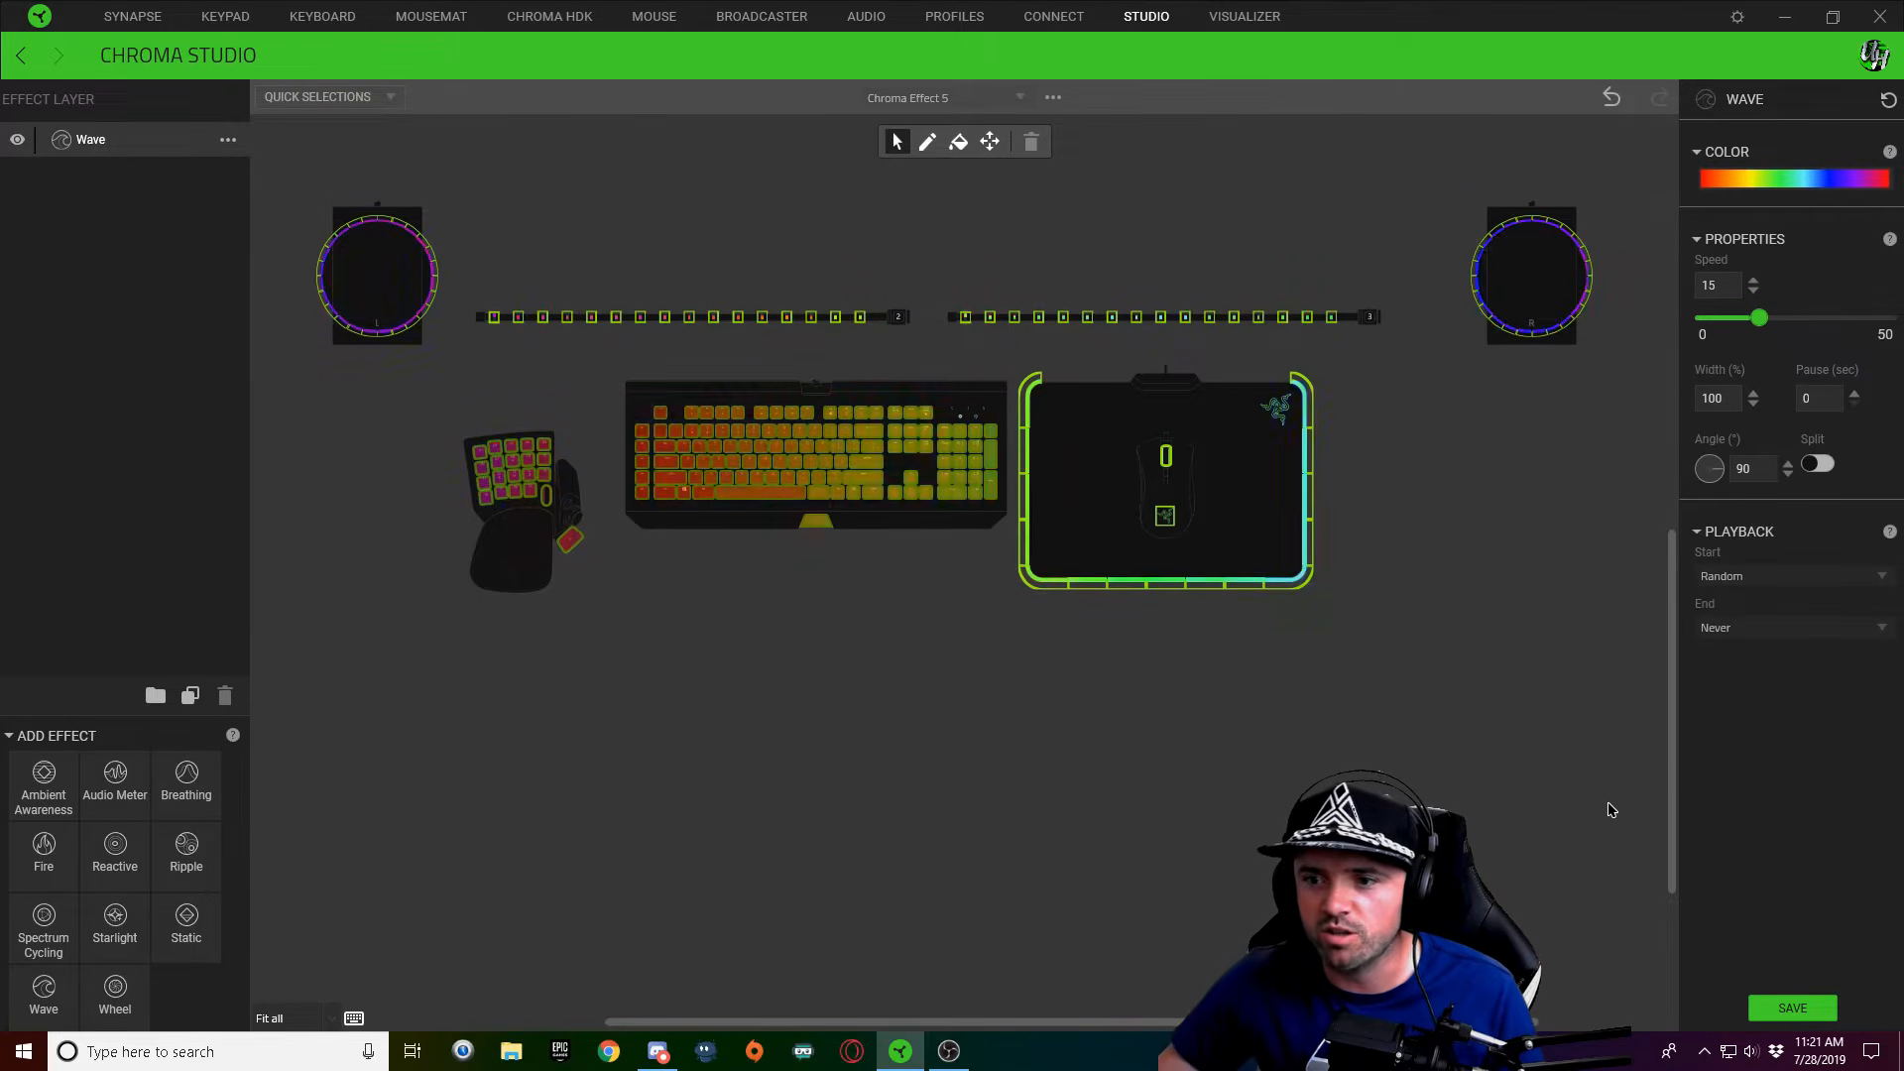
{"action": "left_click", "coordinate": [1741, 176]}
{"action": "left_click", "coordinate": [1746, 236]}
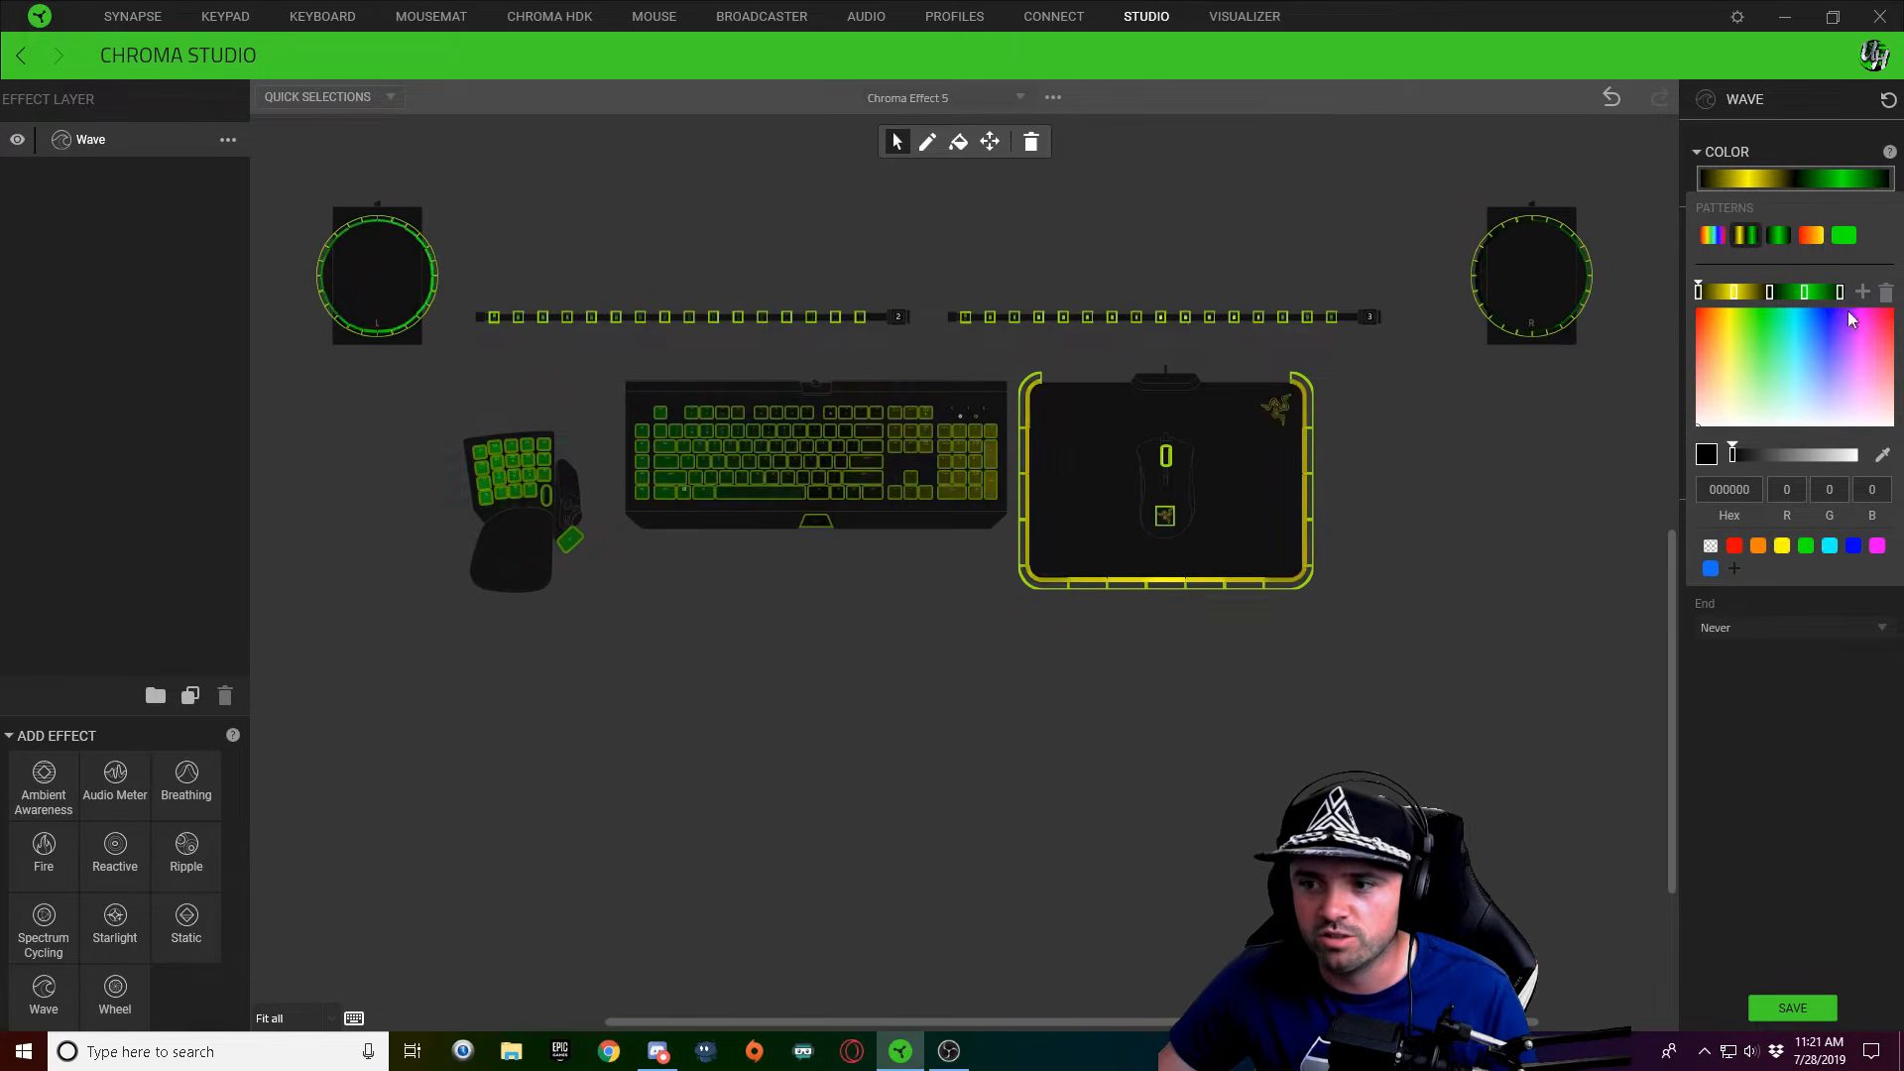
Recolor the Wave pattern's yellow and green stops to blue 0000FF
{"action": "left_click", "coordinate": [1735, 294]}
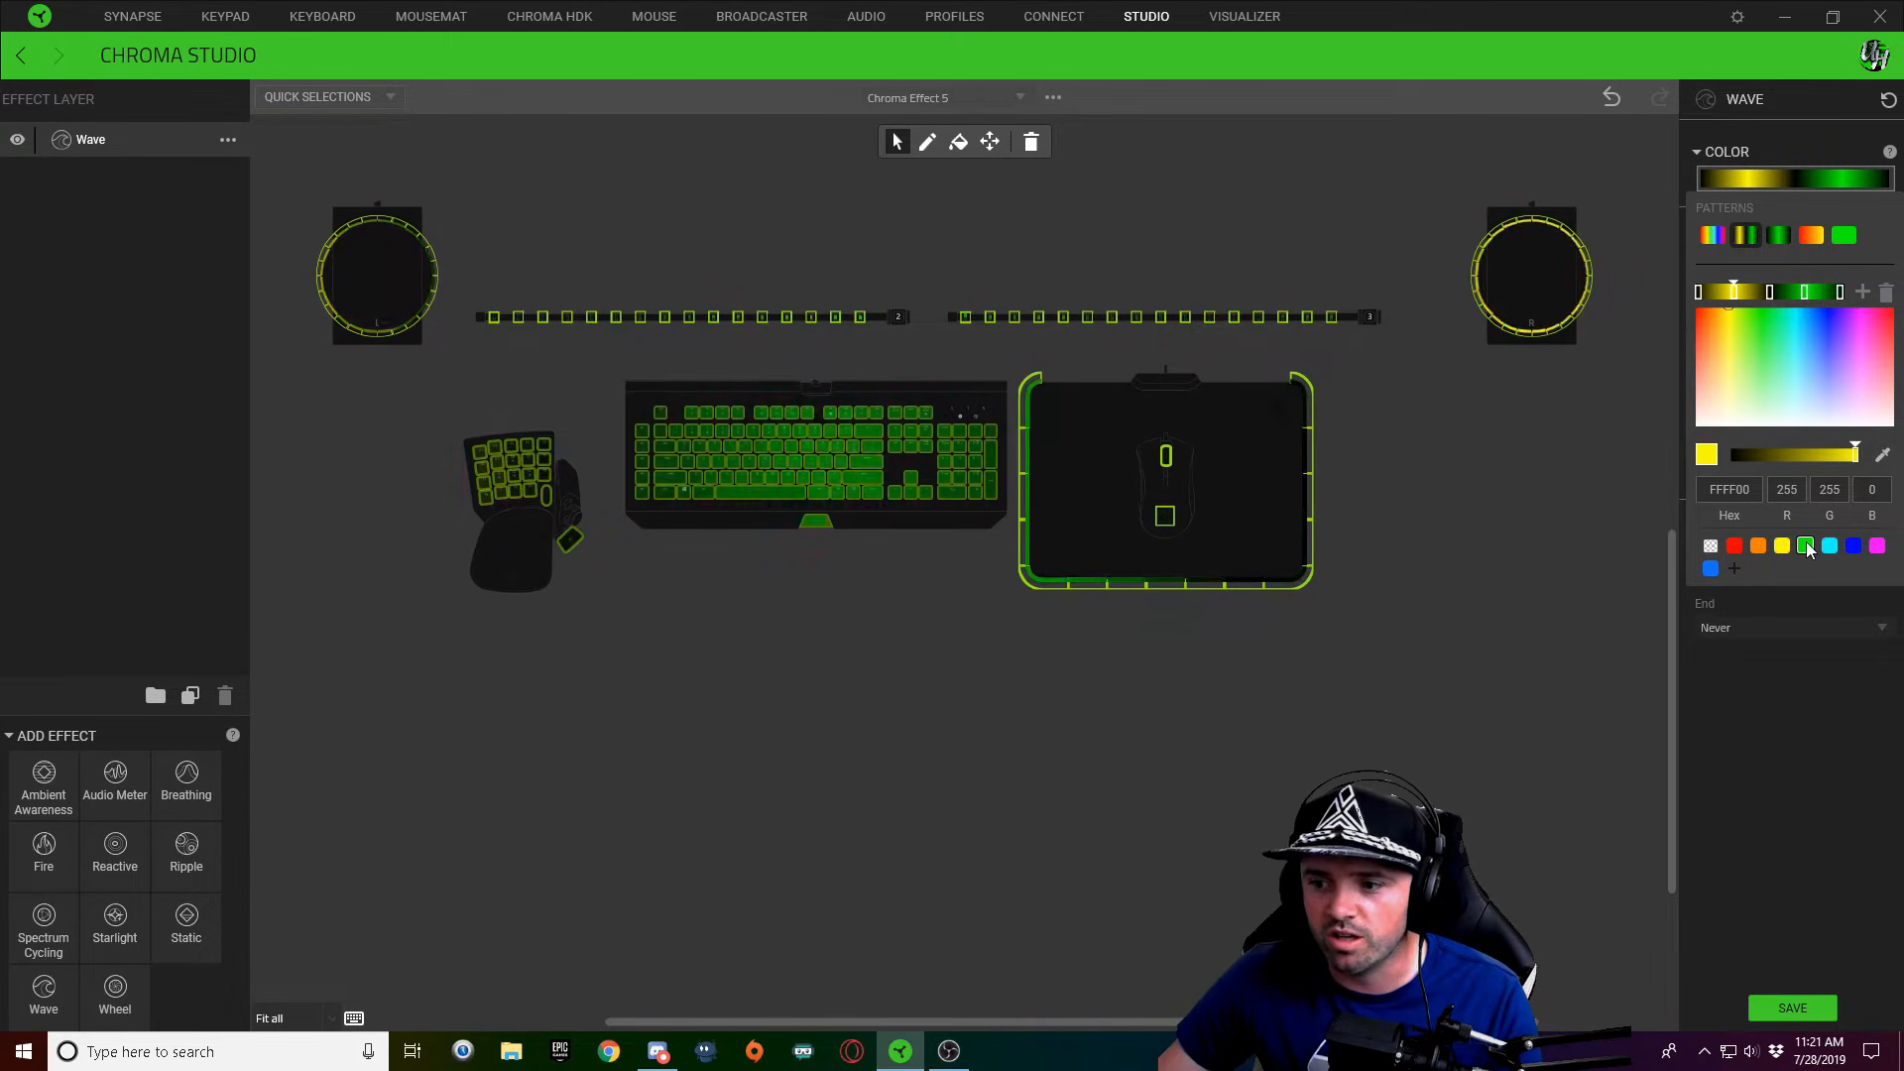
{"action": "left_click", "coordinate": [1852, 547]}
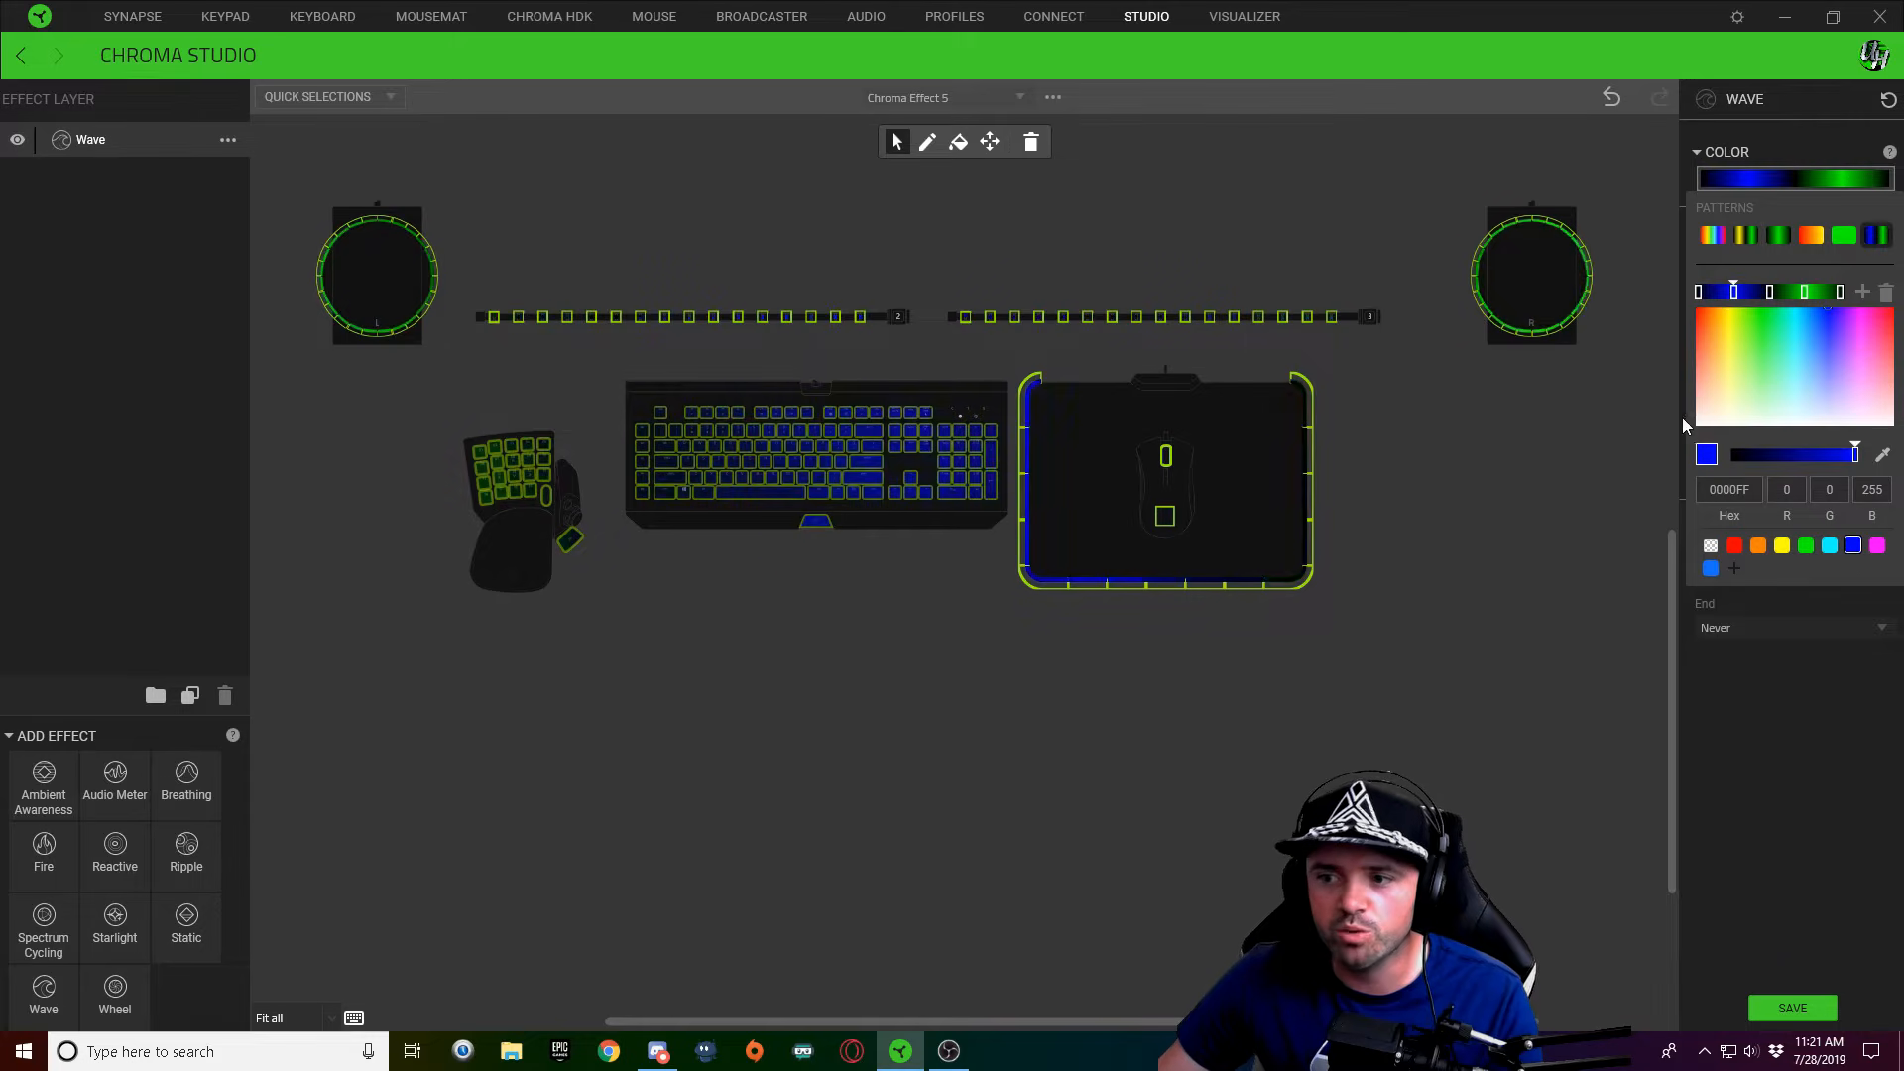
{"action": "left_click", "coordinate": [1805, 293]}
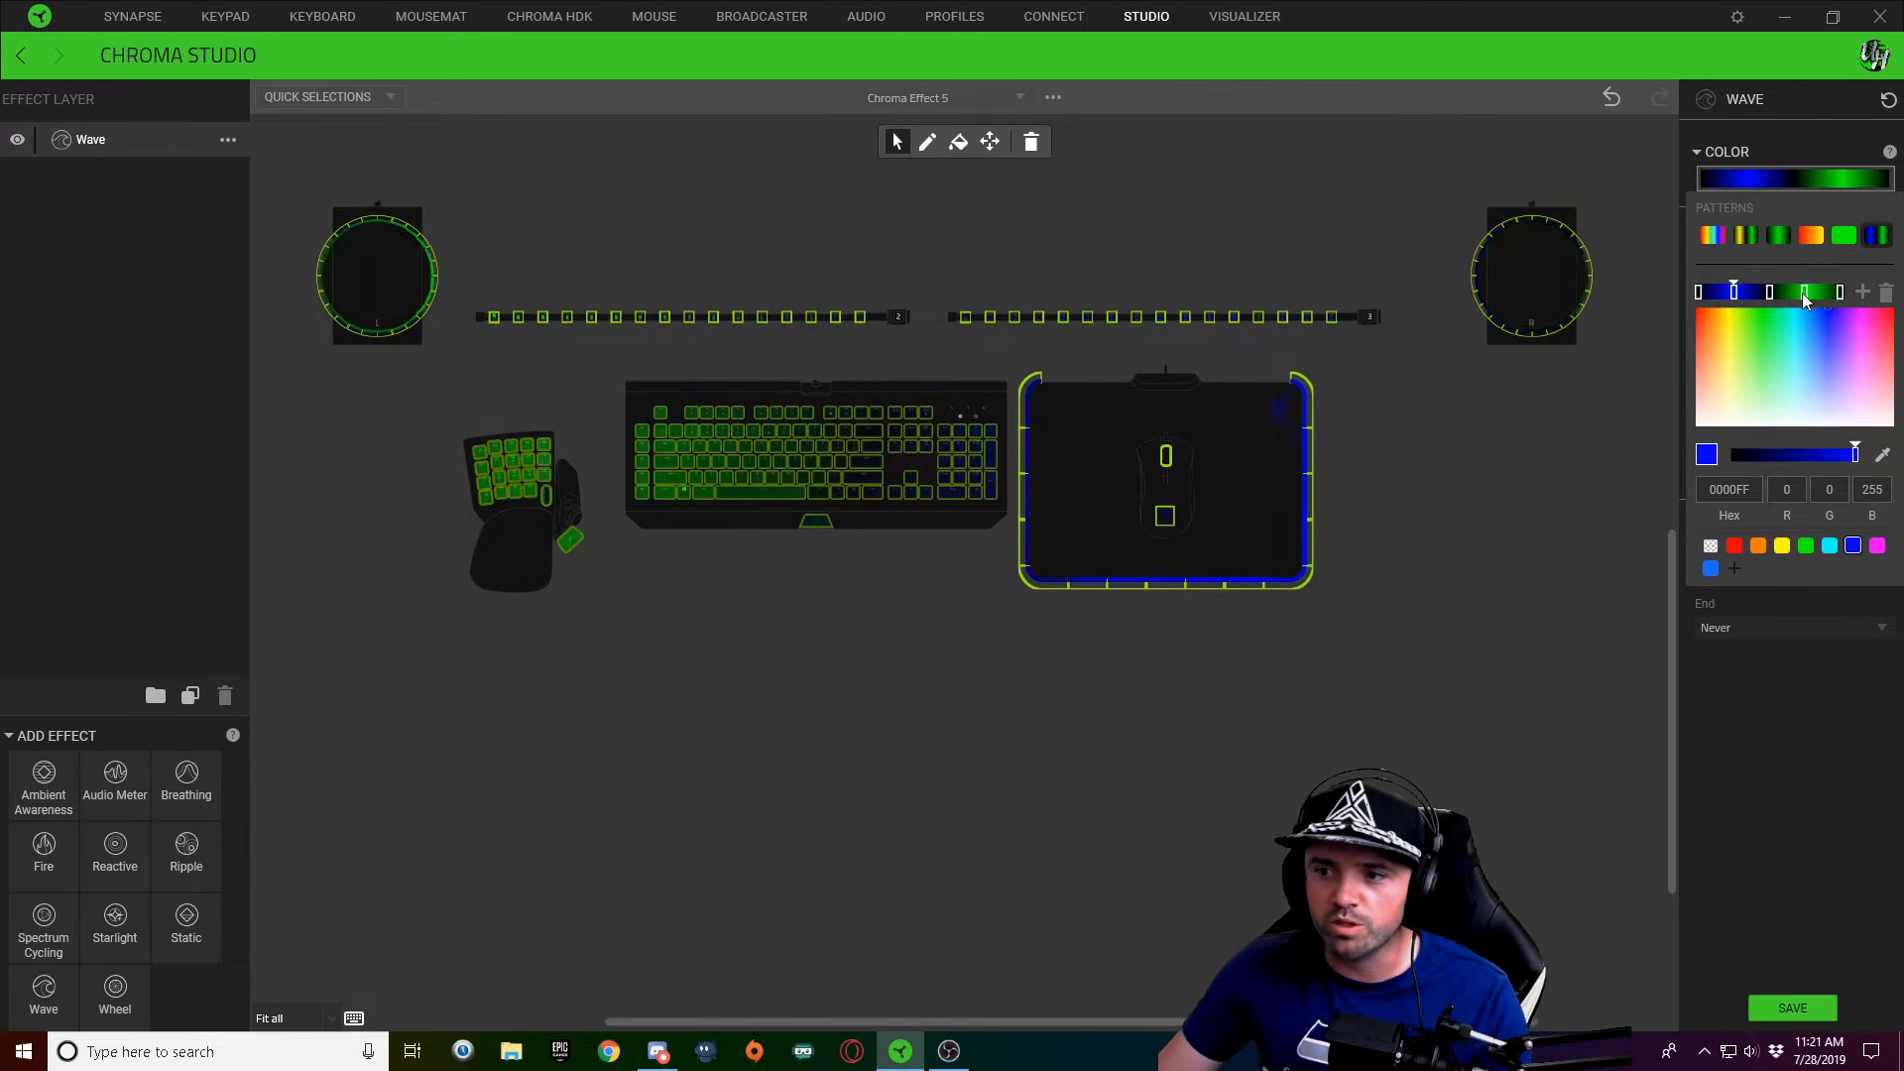
{"action": "left_click", "coordinate": [1853, 547]}
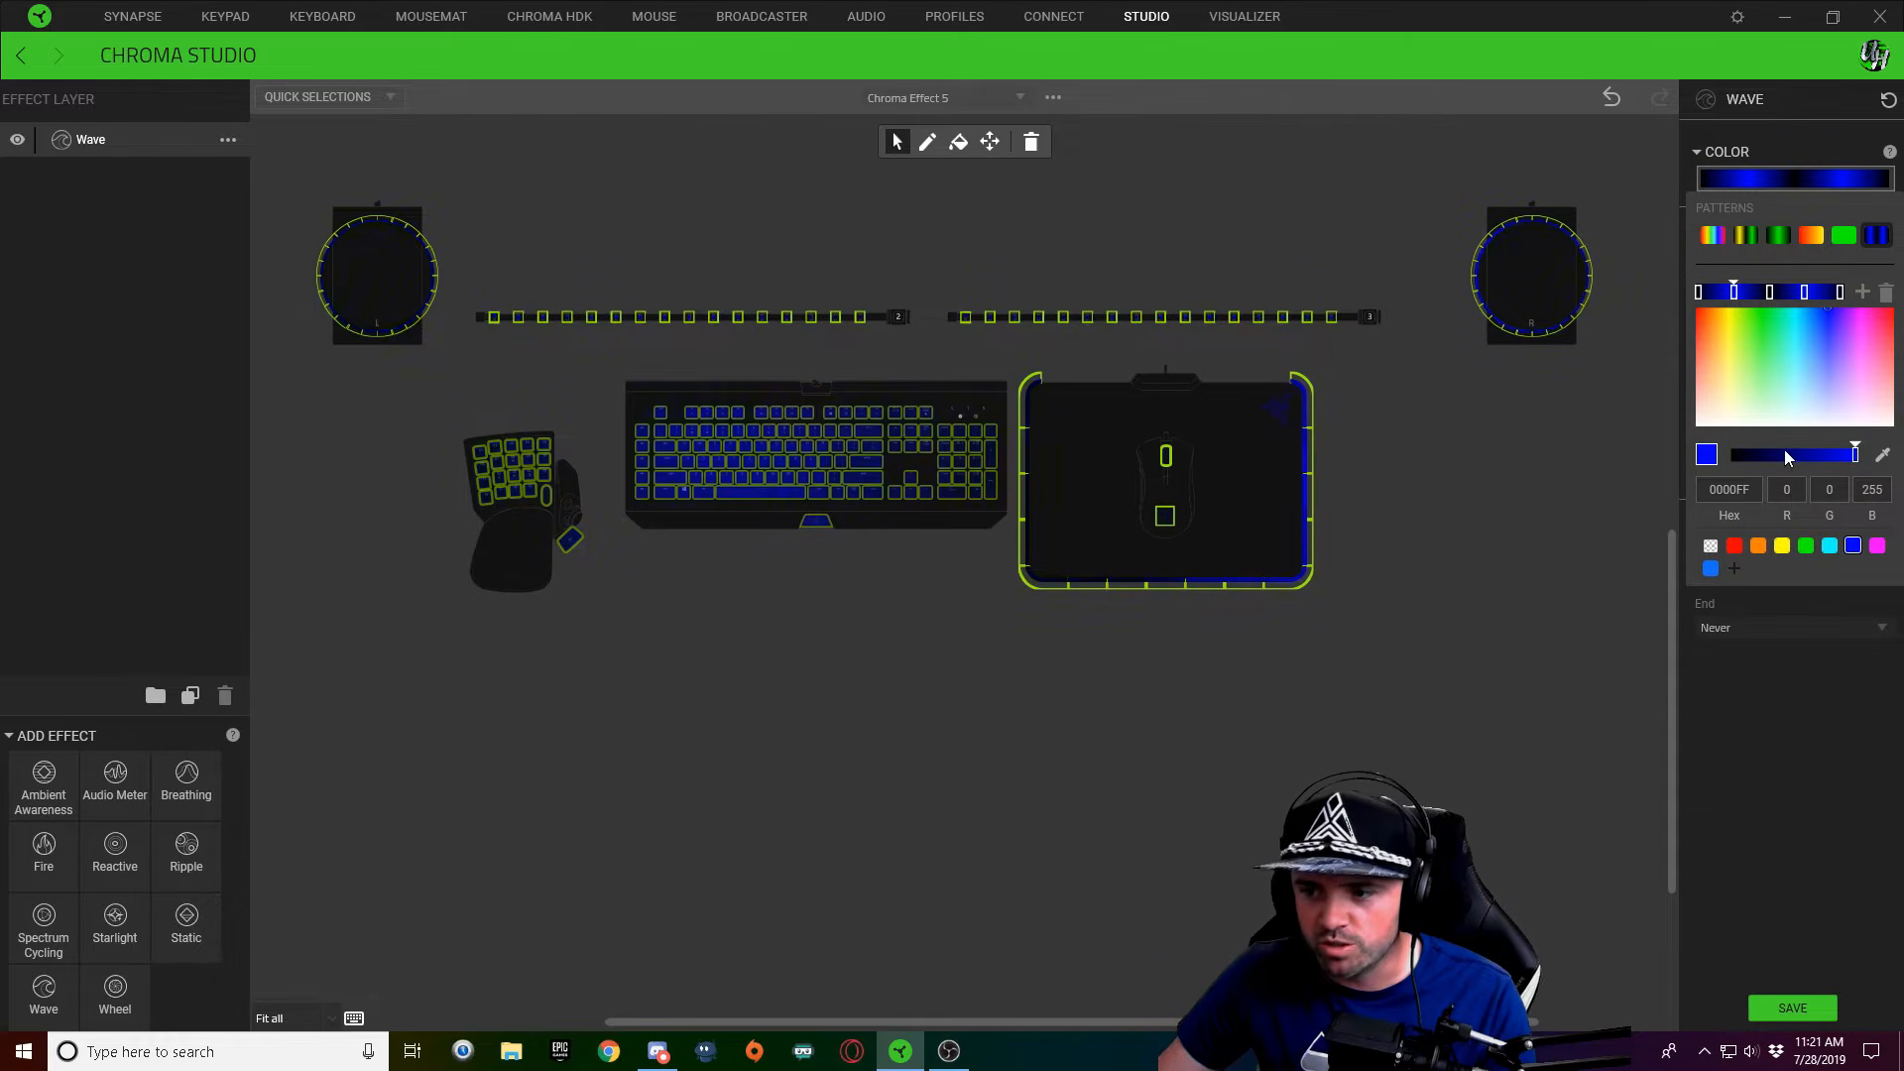
Darken the first blue stop of the Wave pattern to 000047 and copy that hex value to the second blue stop
{"action": "left_click_drag", "start_coordinate": [1787, 454], "coordinate": [1771, 456]}
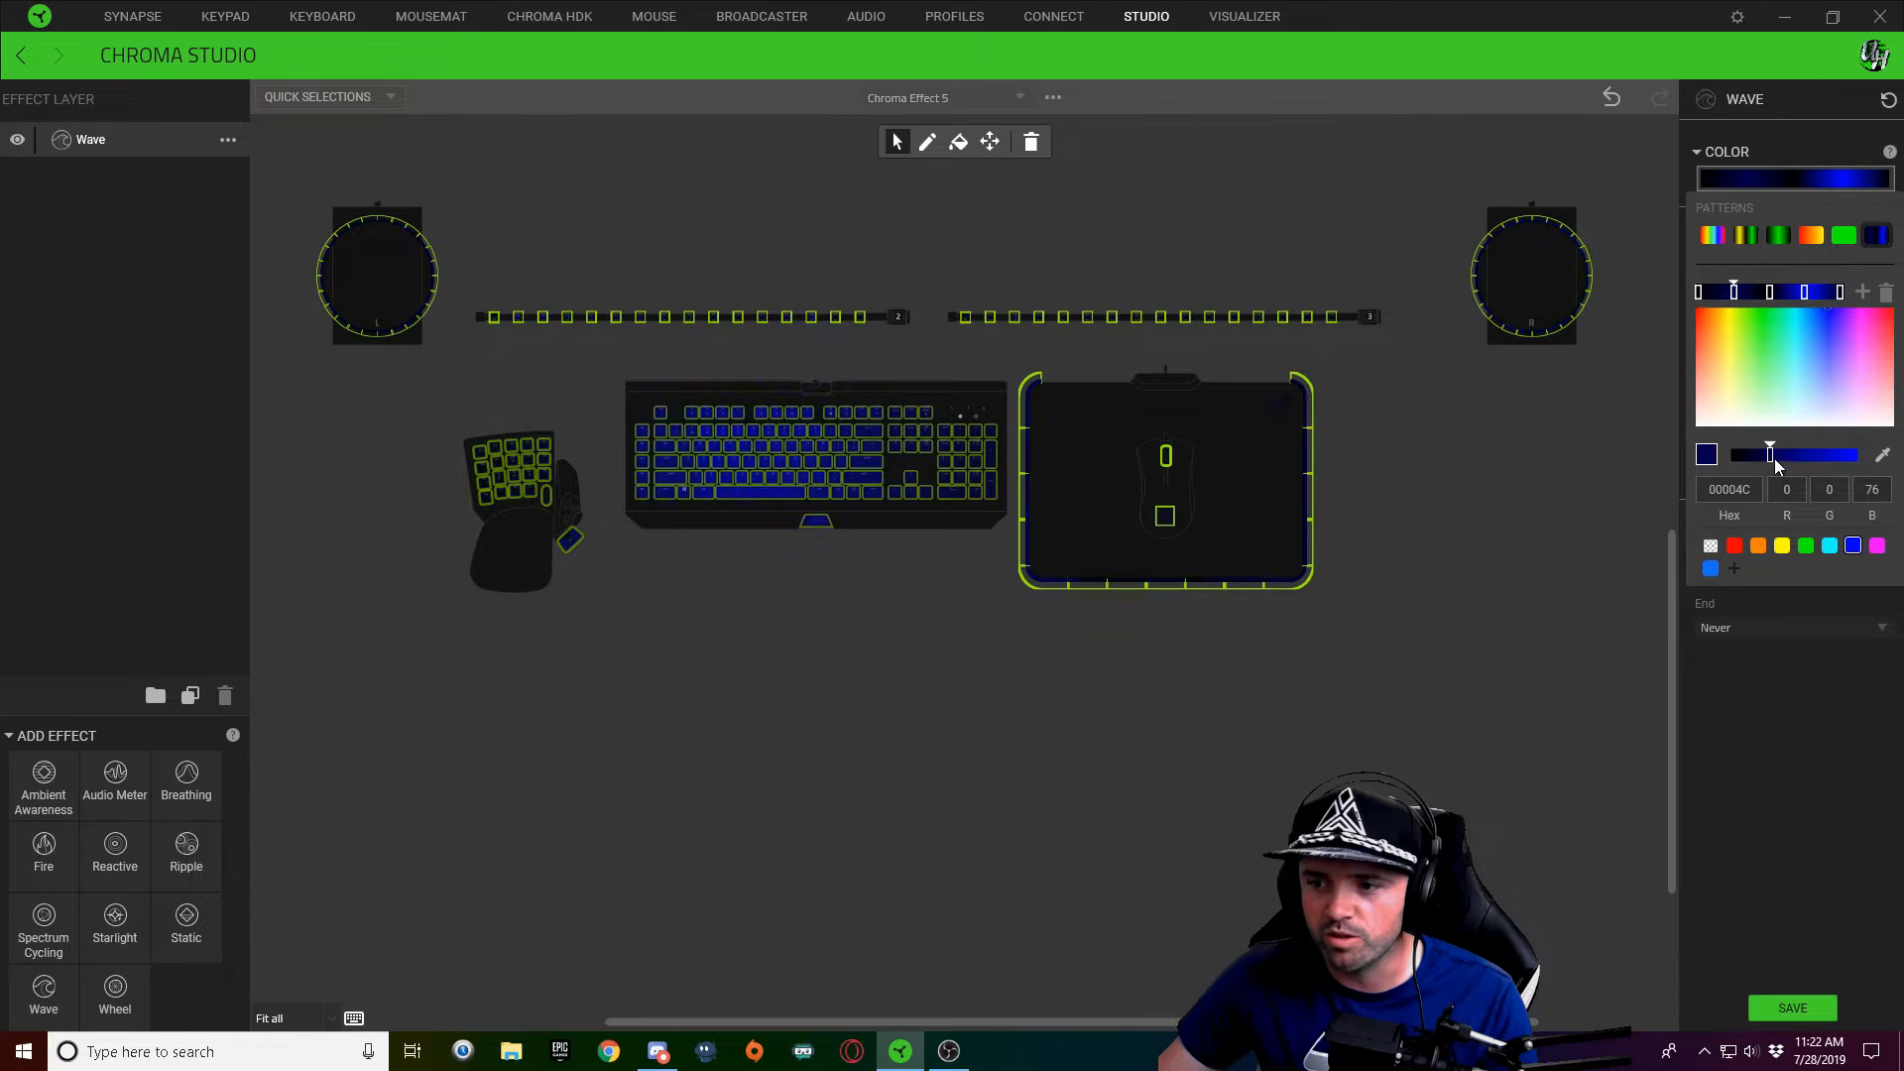
{"action": "left_click", "coordinate": [1740, 490]}
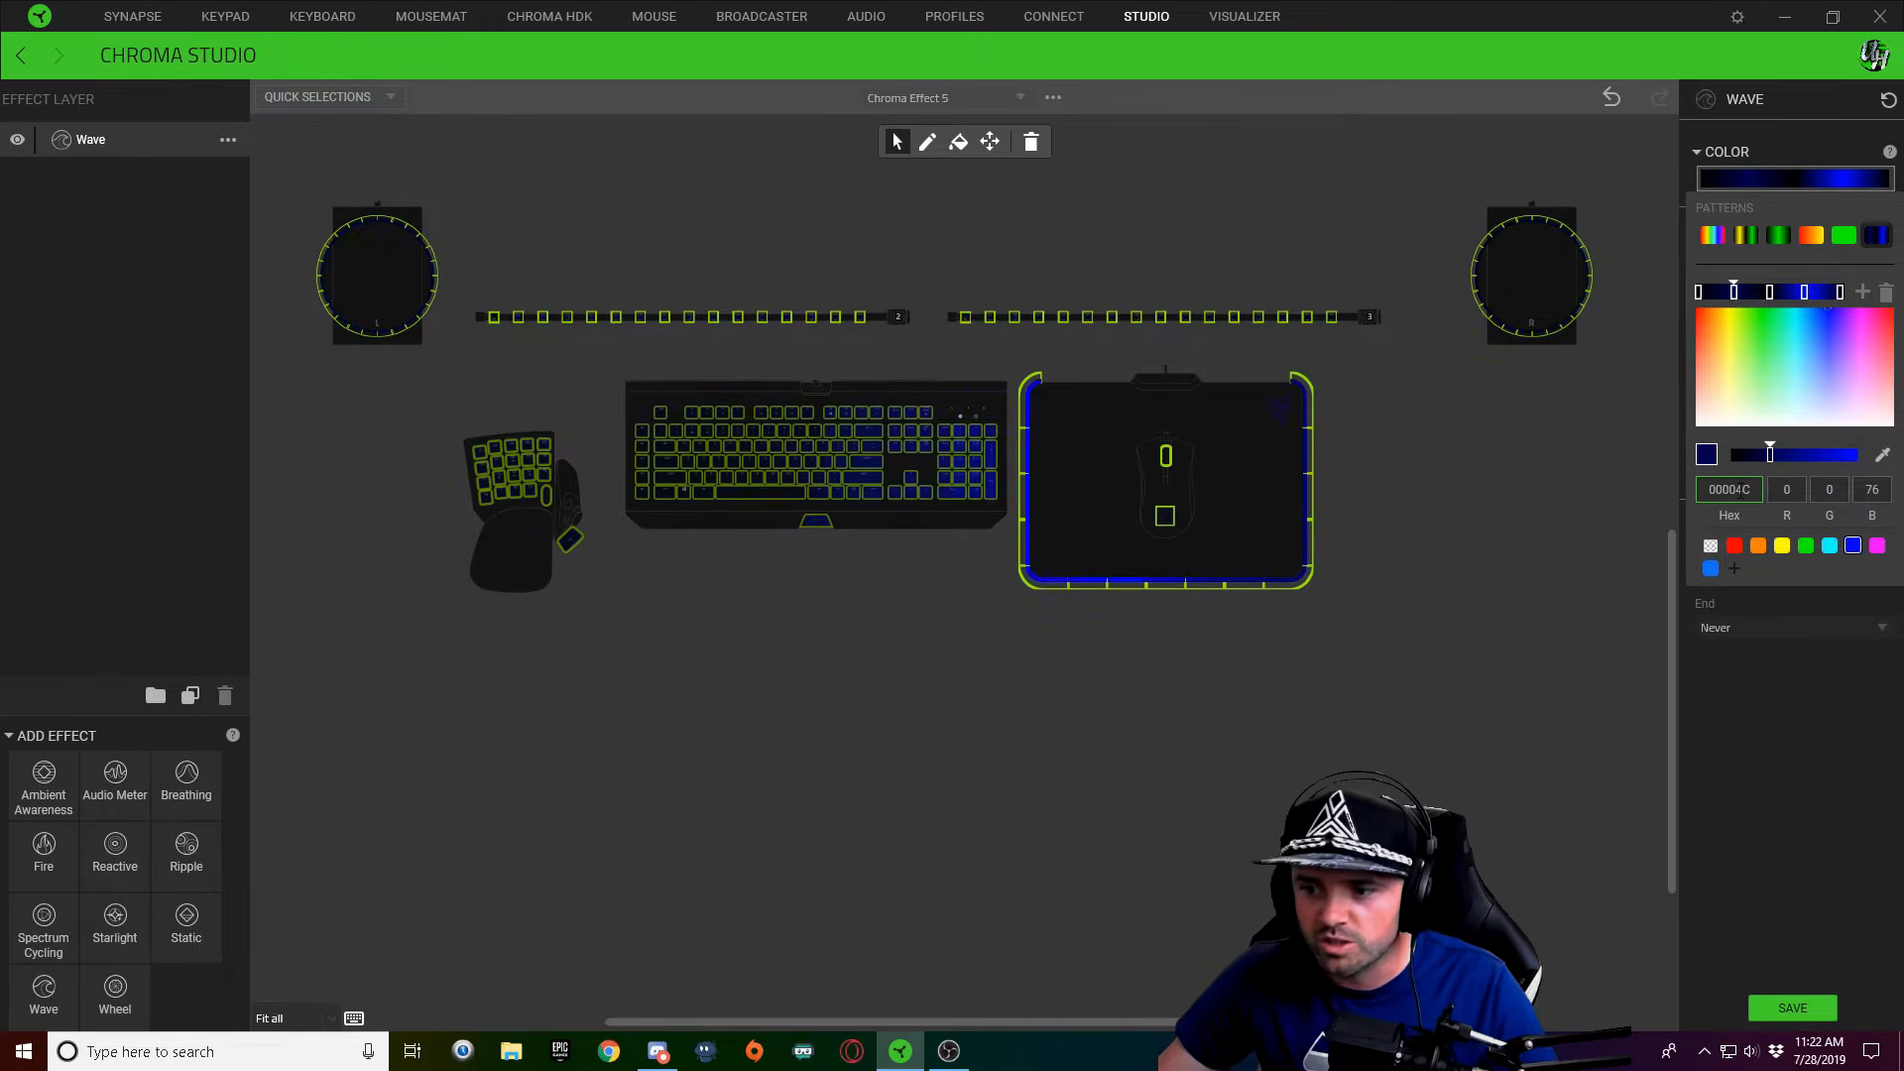
{"action": "left_click", "coordinate": [1767, 454]}
{"action": "double_click", "coordinate": [1748, 489]}
{"action": "key", "text": "ctrl+c"}
{"action": "left_click", "coordinate": [1805, 293]}
{"action": "double_click", "coordinate": [1743, 493]}
{"action": "key", "text": "ctrl+v"}
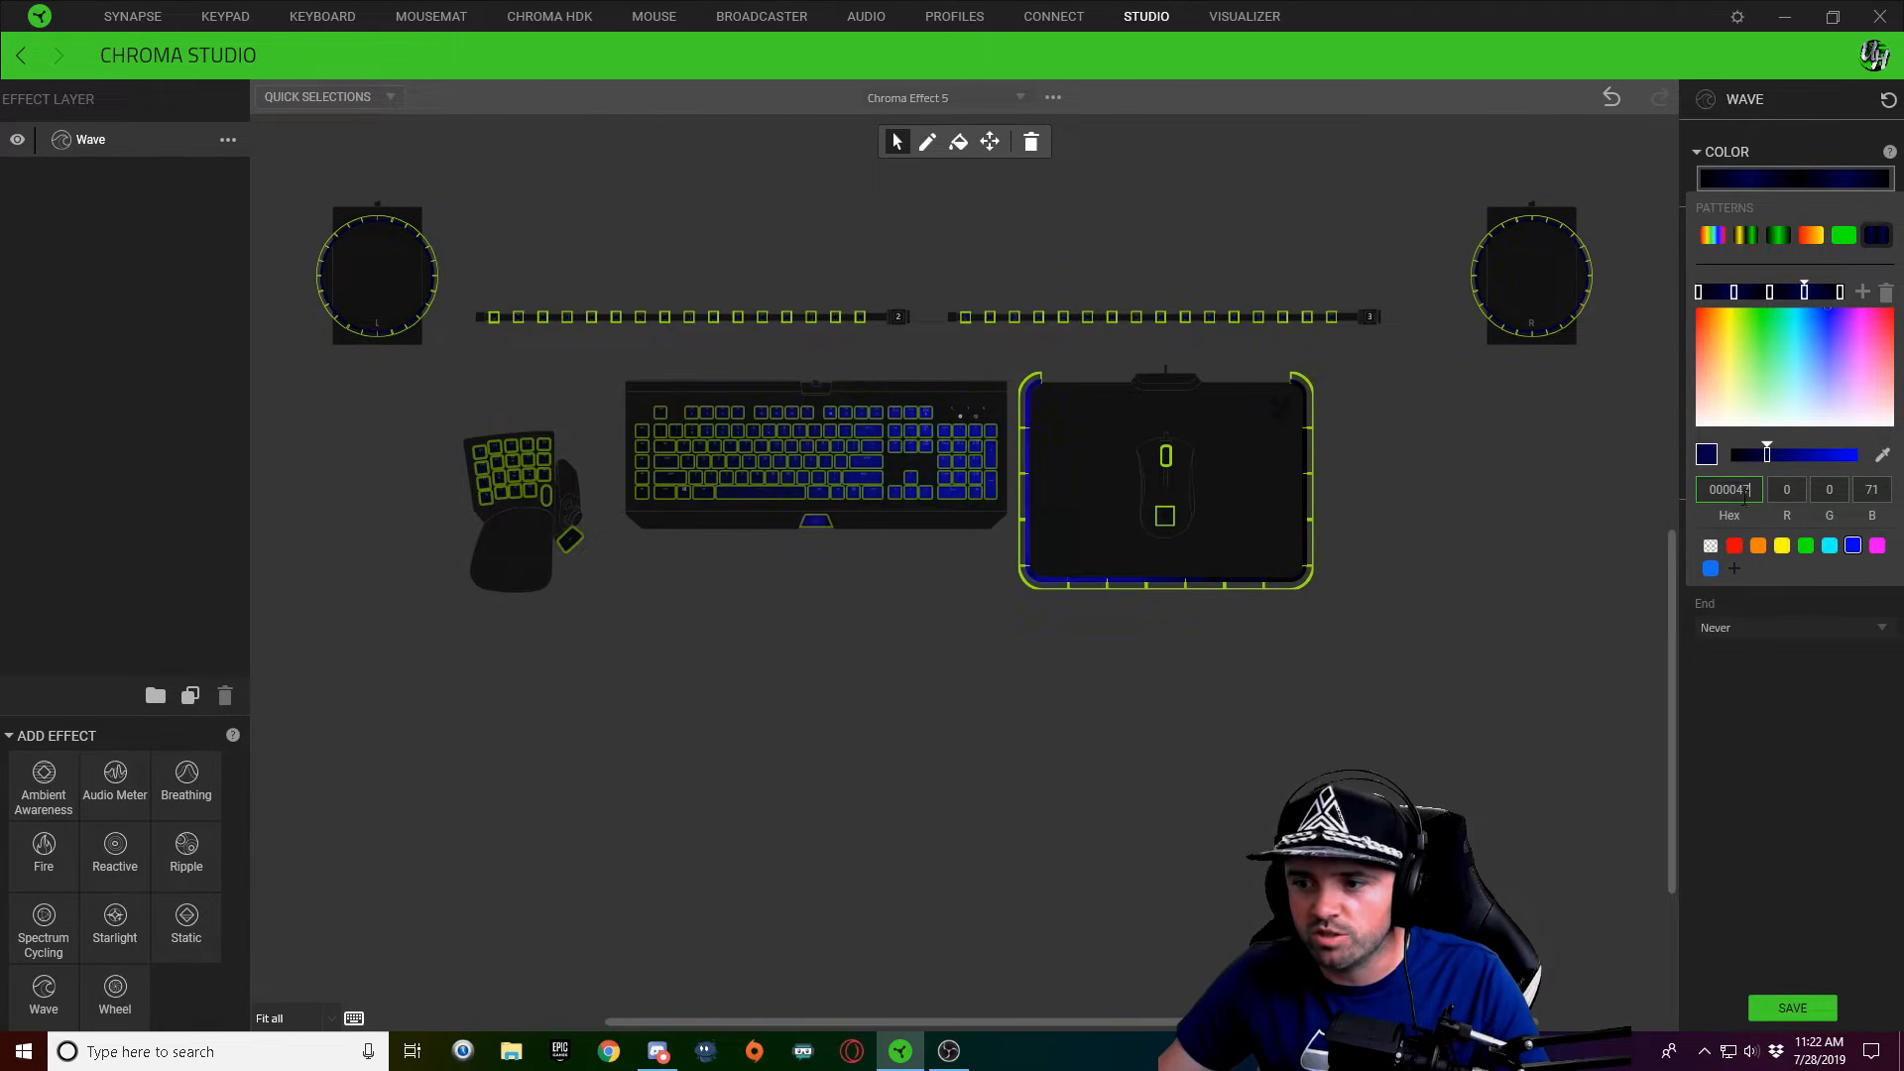
{"action": "left_click", "coordinate": [1814, 737]}
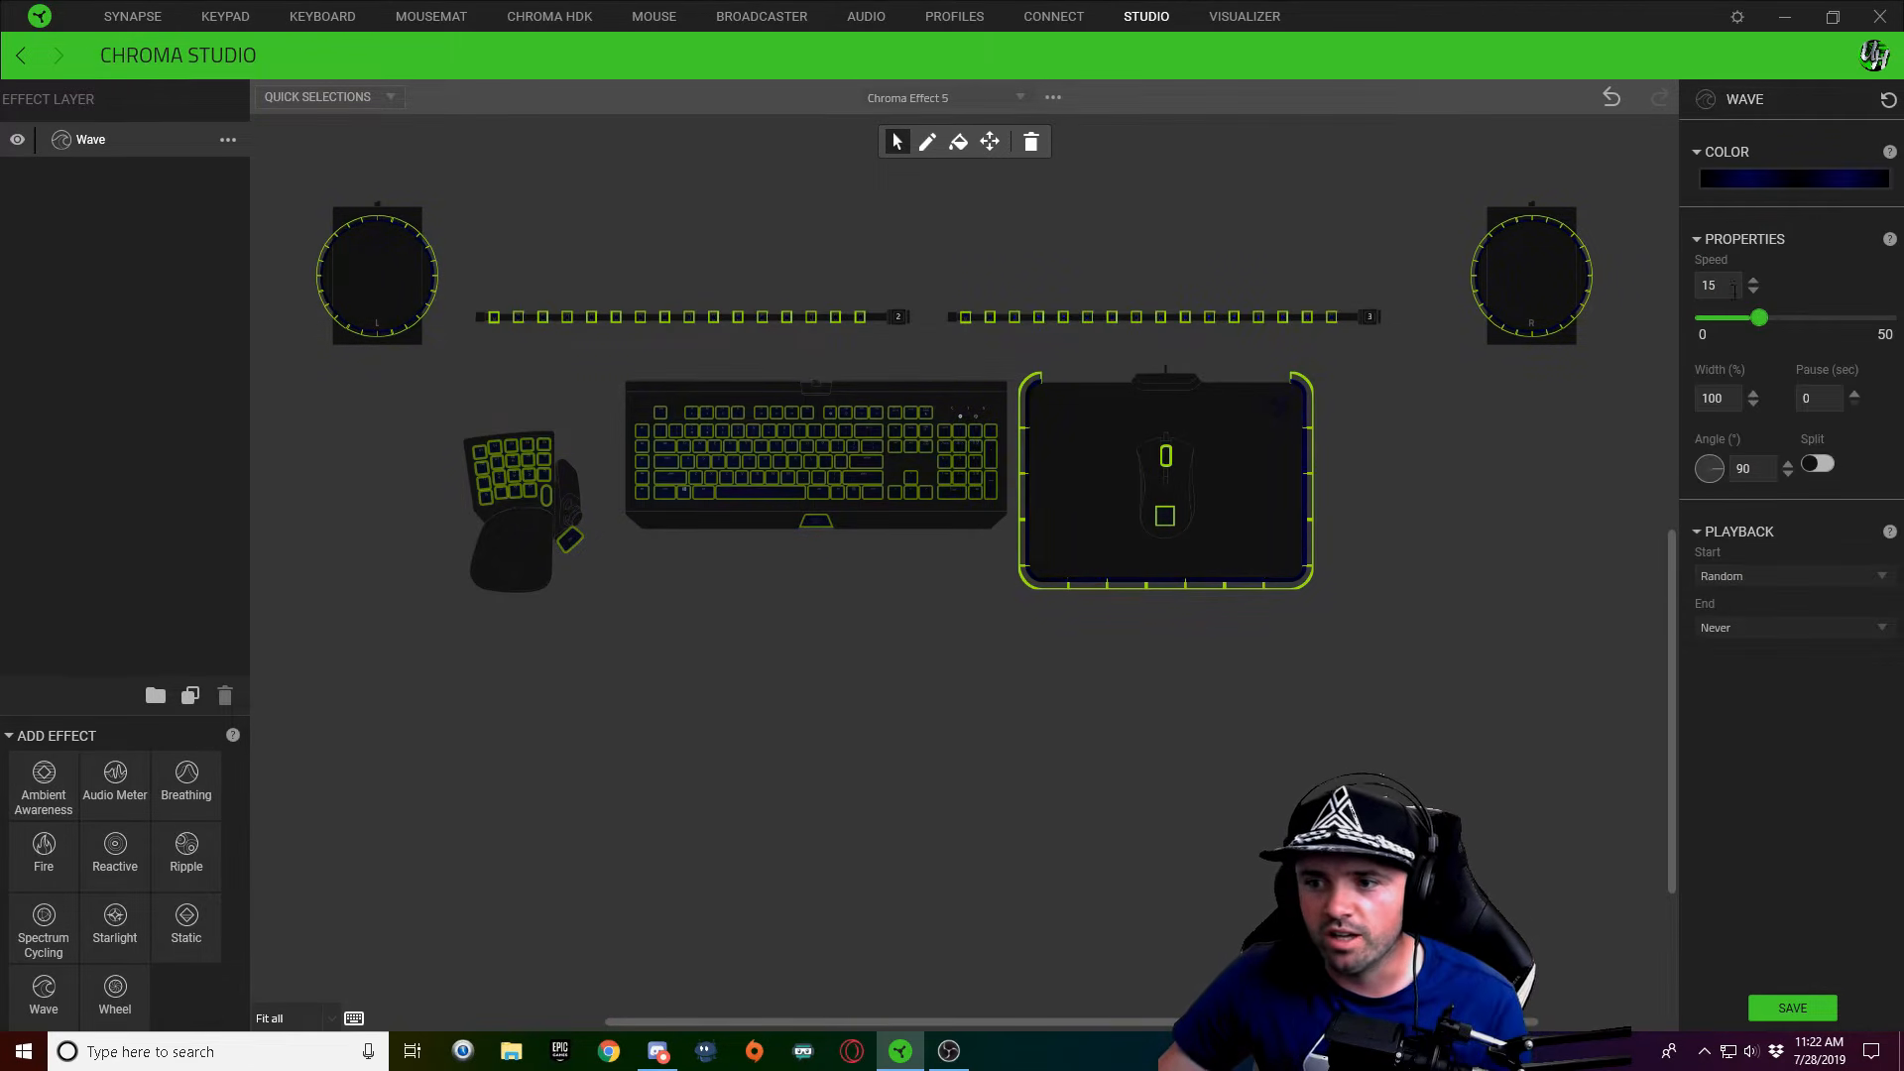
Set the Wave effect's speed to 2 and its width to 300%, and save the Chroma effect
{"action": "type", "text": "2"}
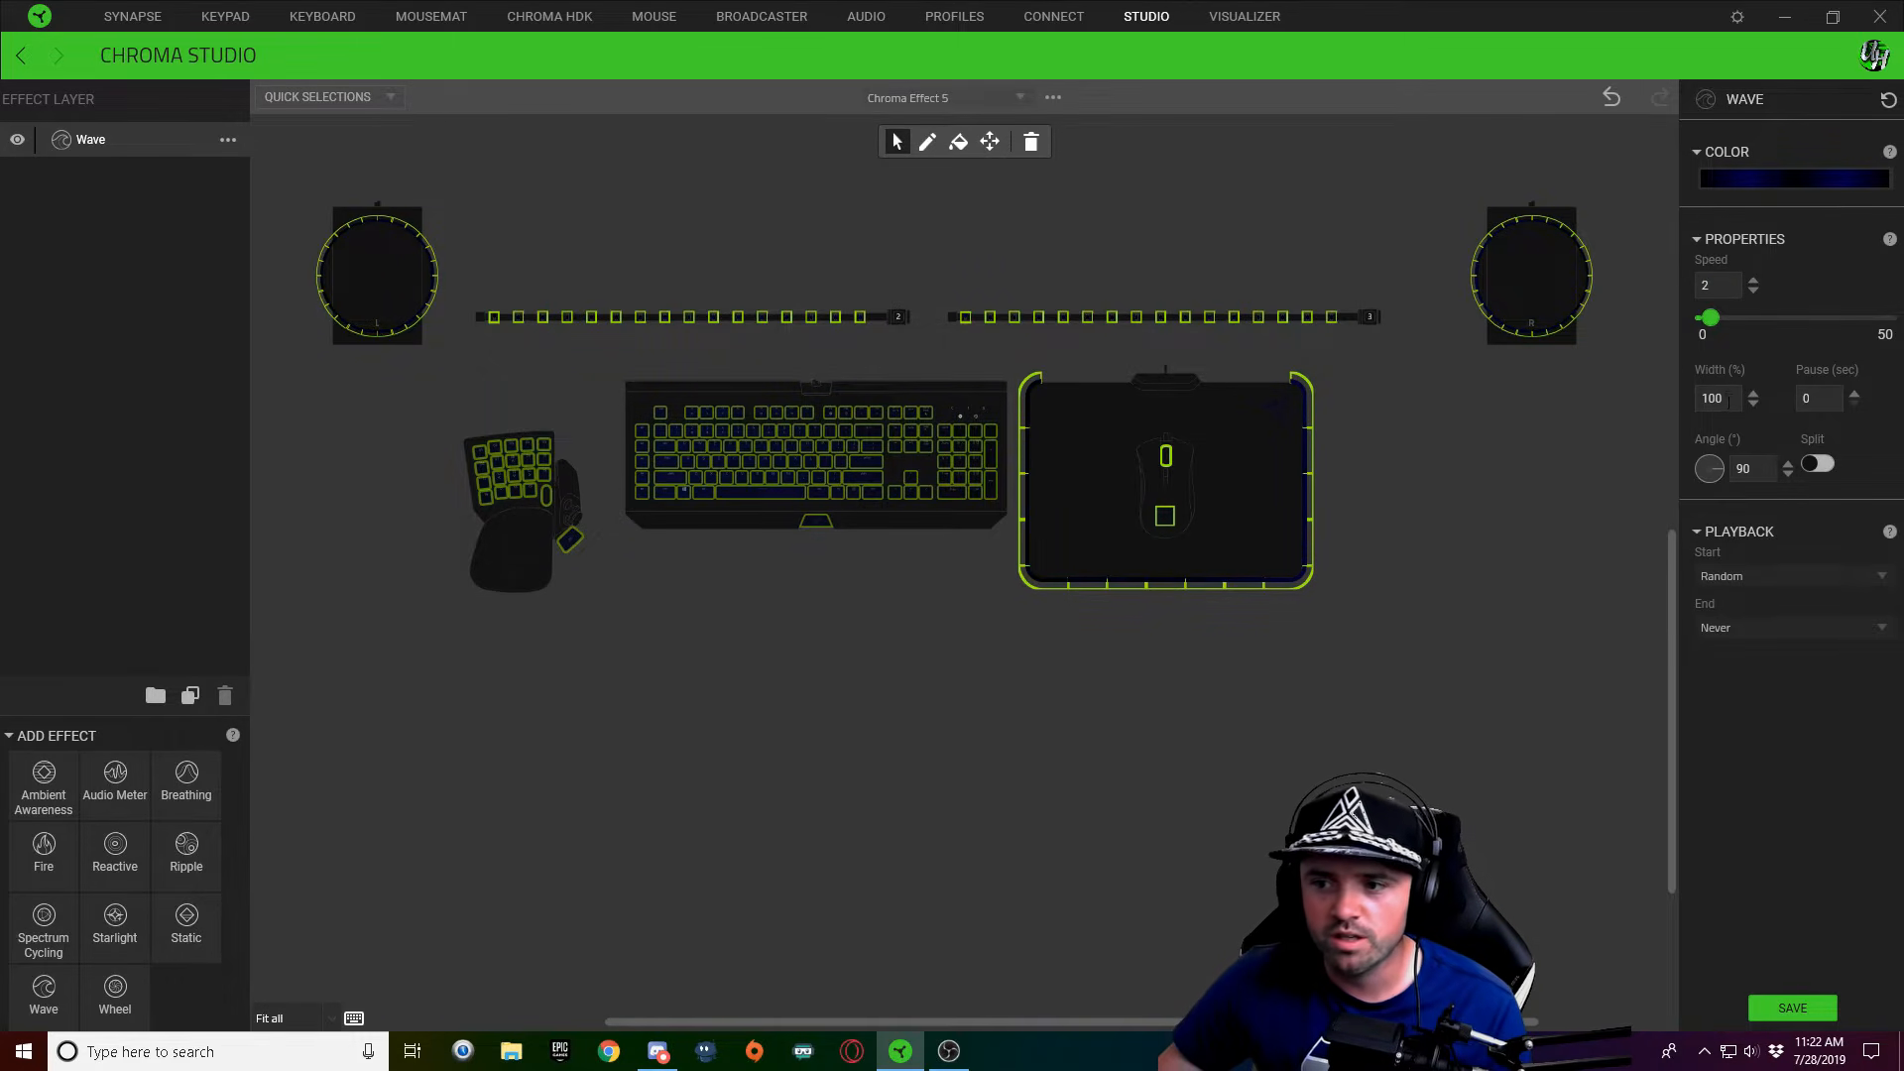
{"action": "type", "text": "300"}
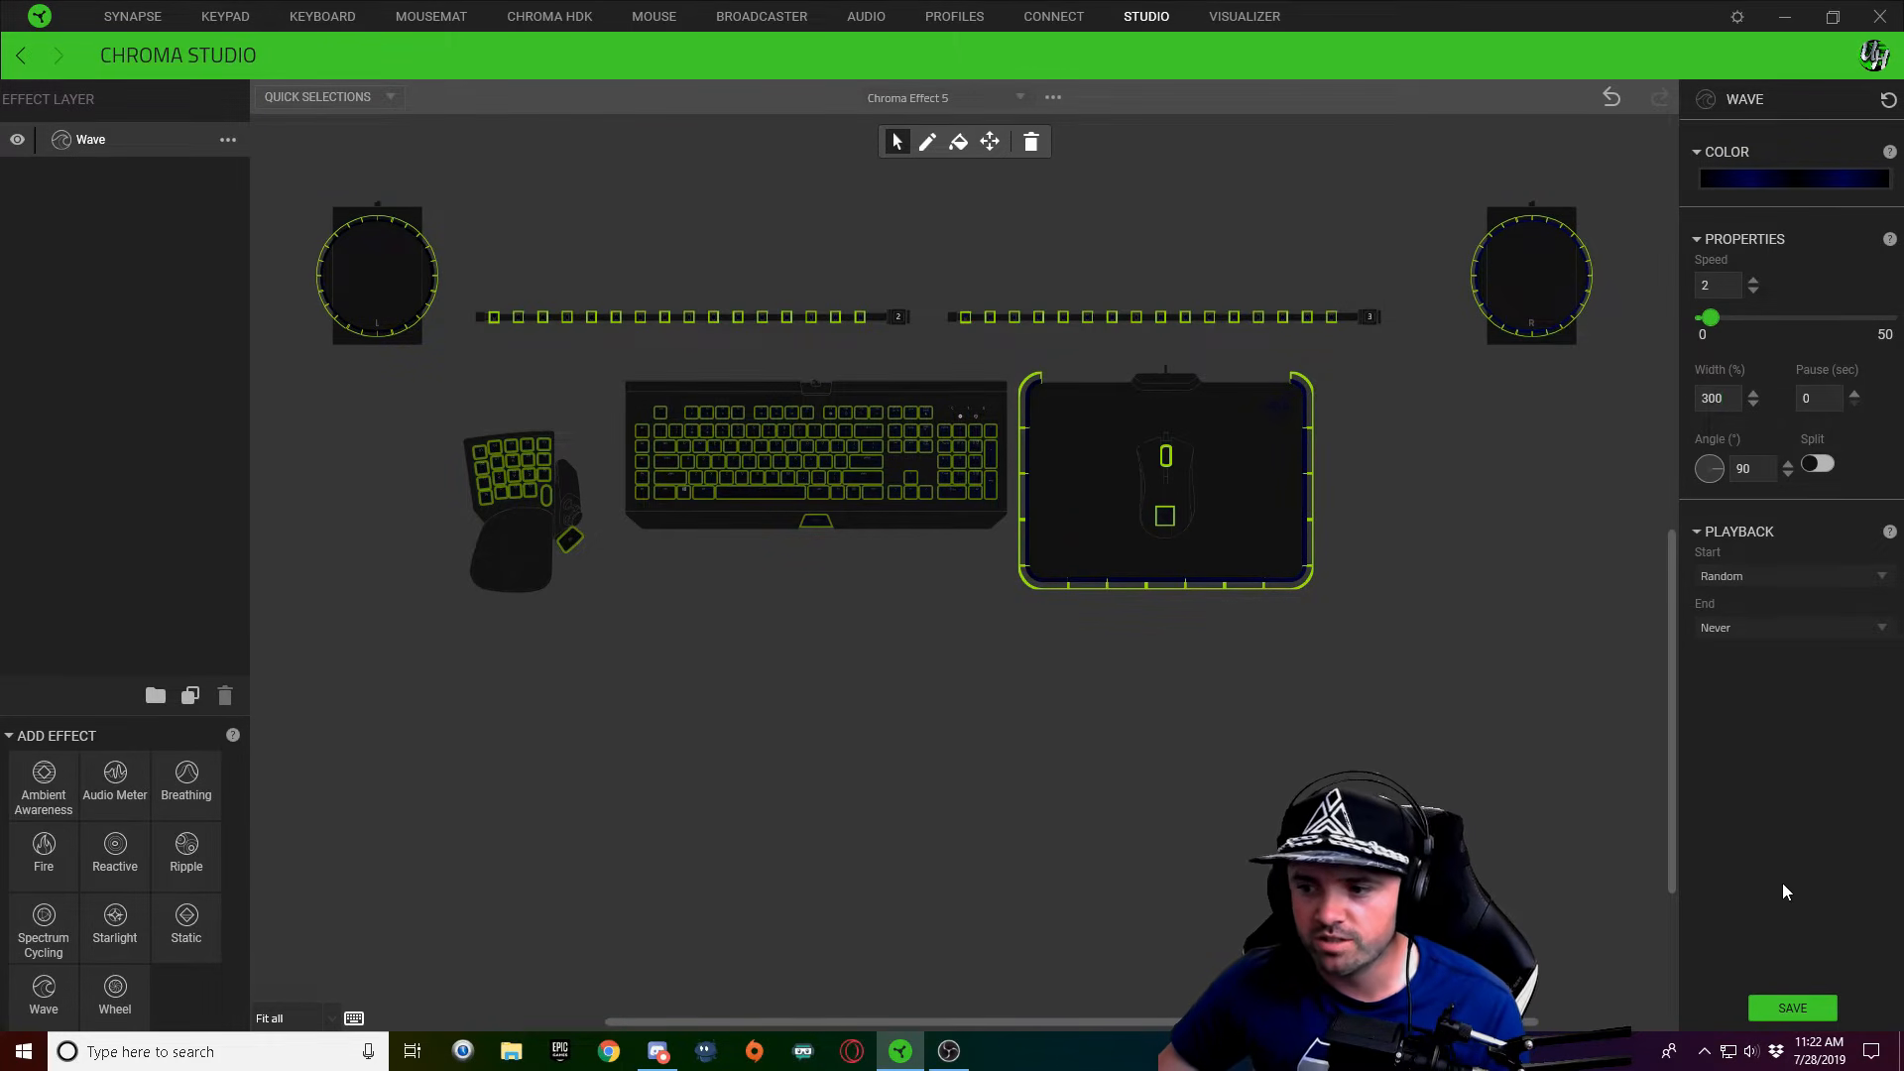
{"action": "left_click", "coordinate": [1793, 1008]}
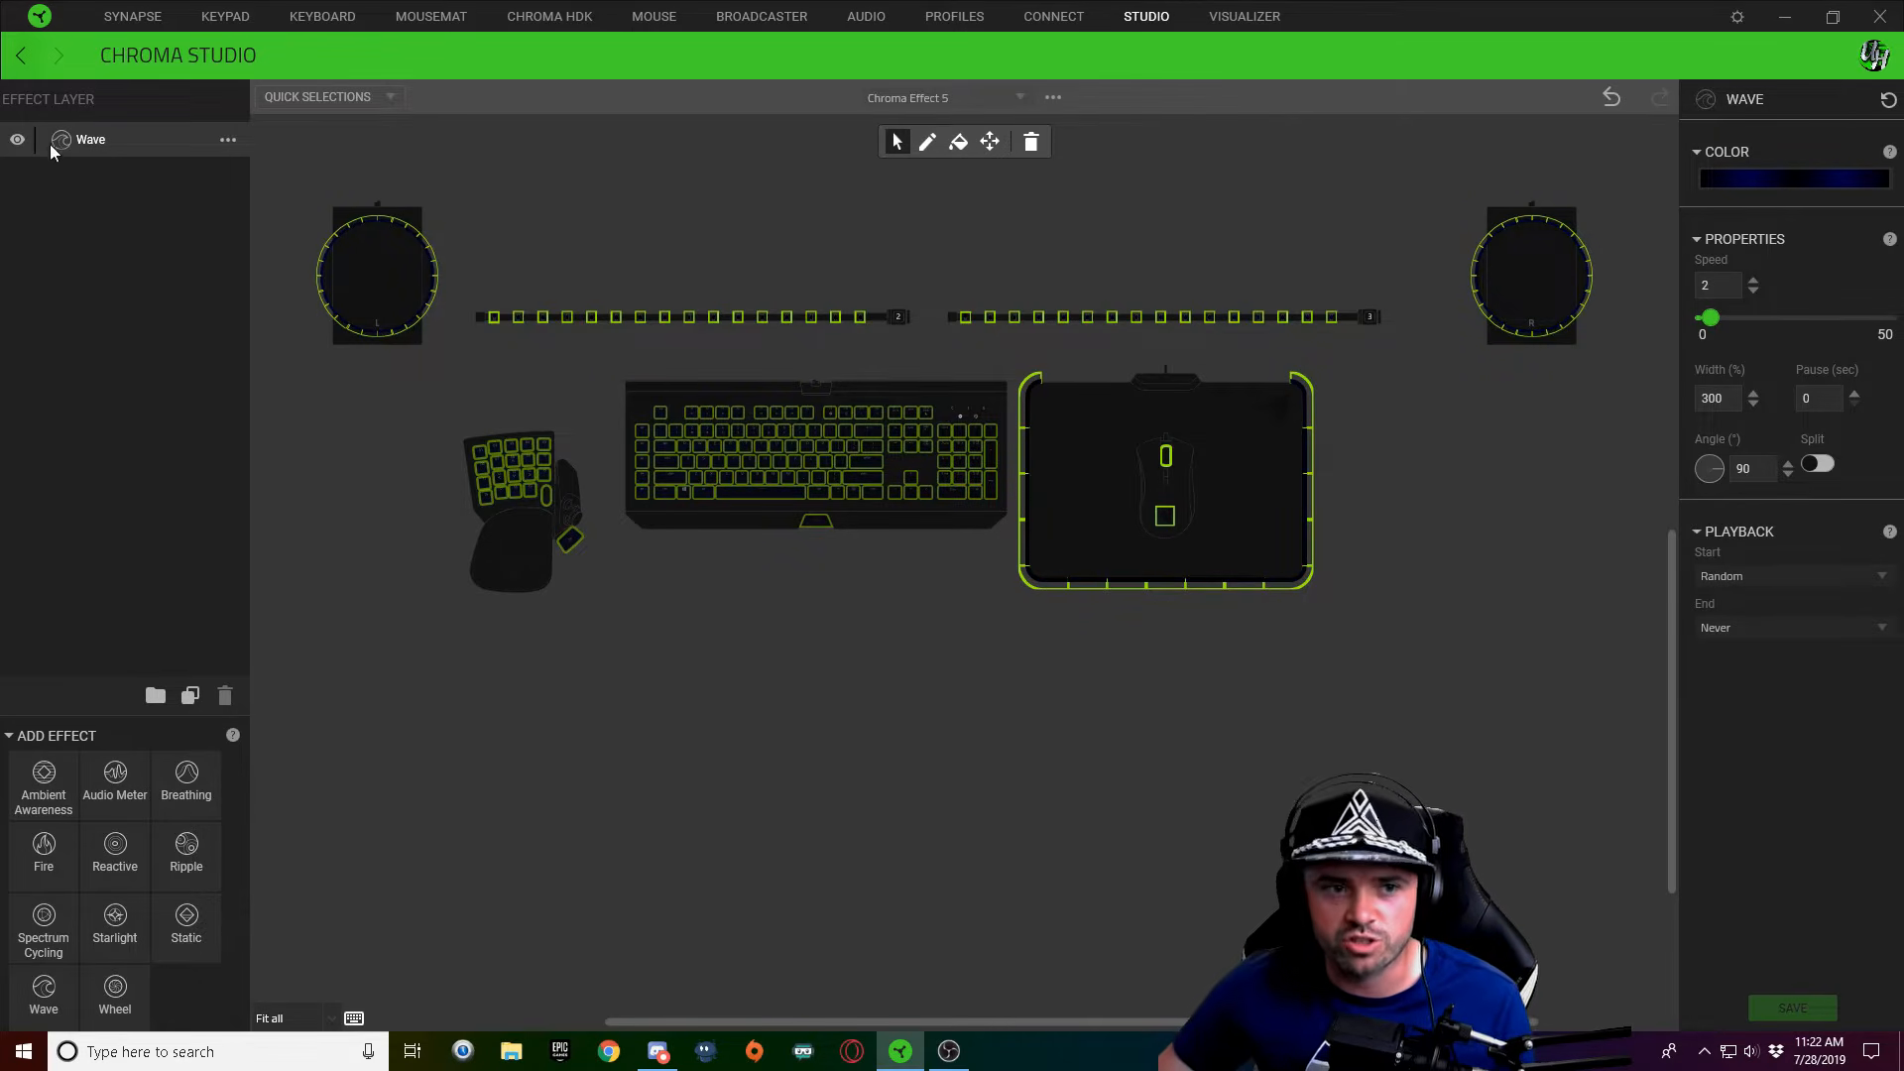
{"action": "right_click", "coordinate": [115, 133]}
{"action": "left_click", "coordinate": [563, 169]}
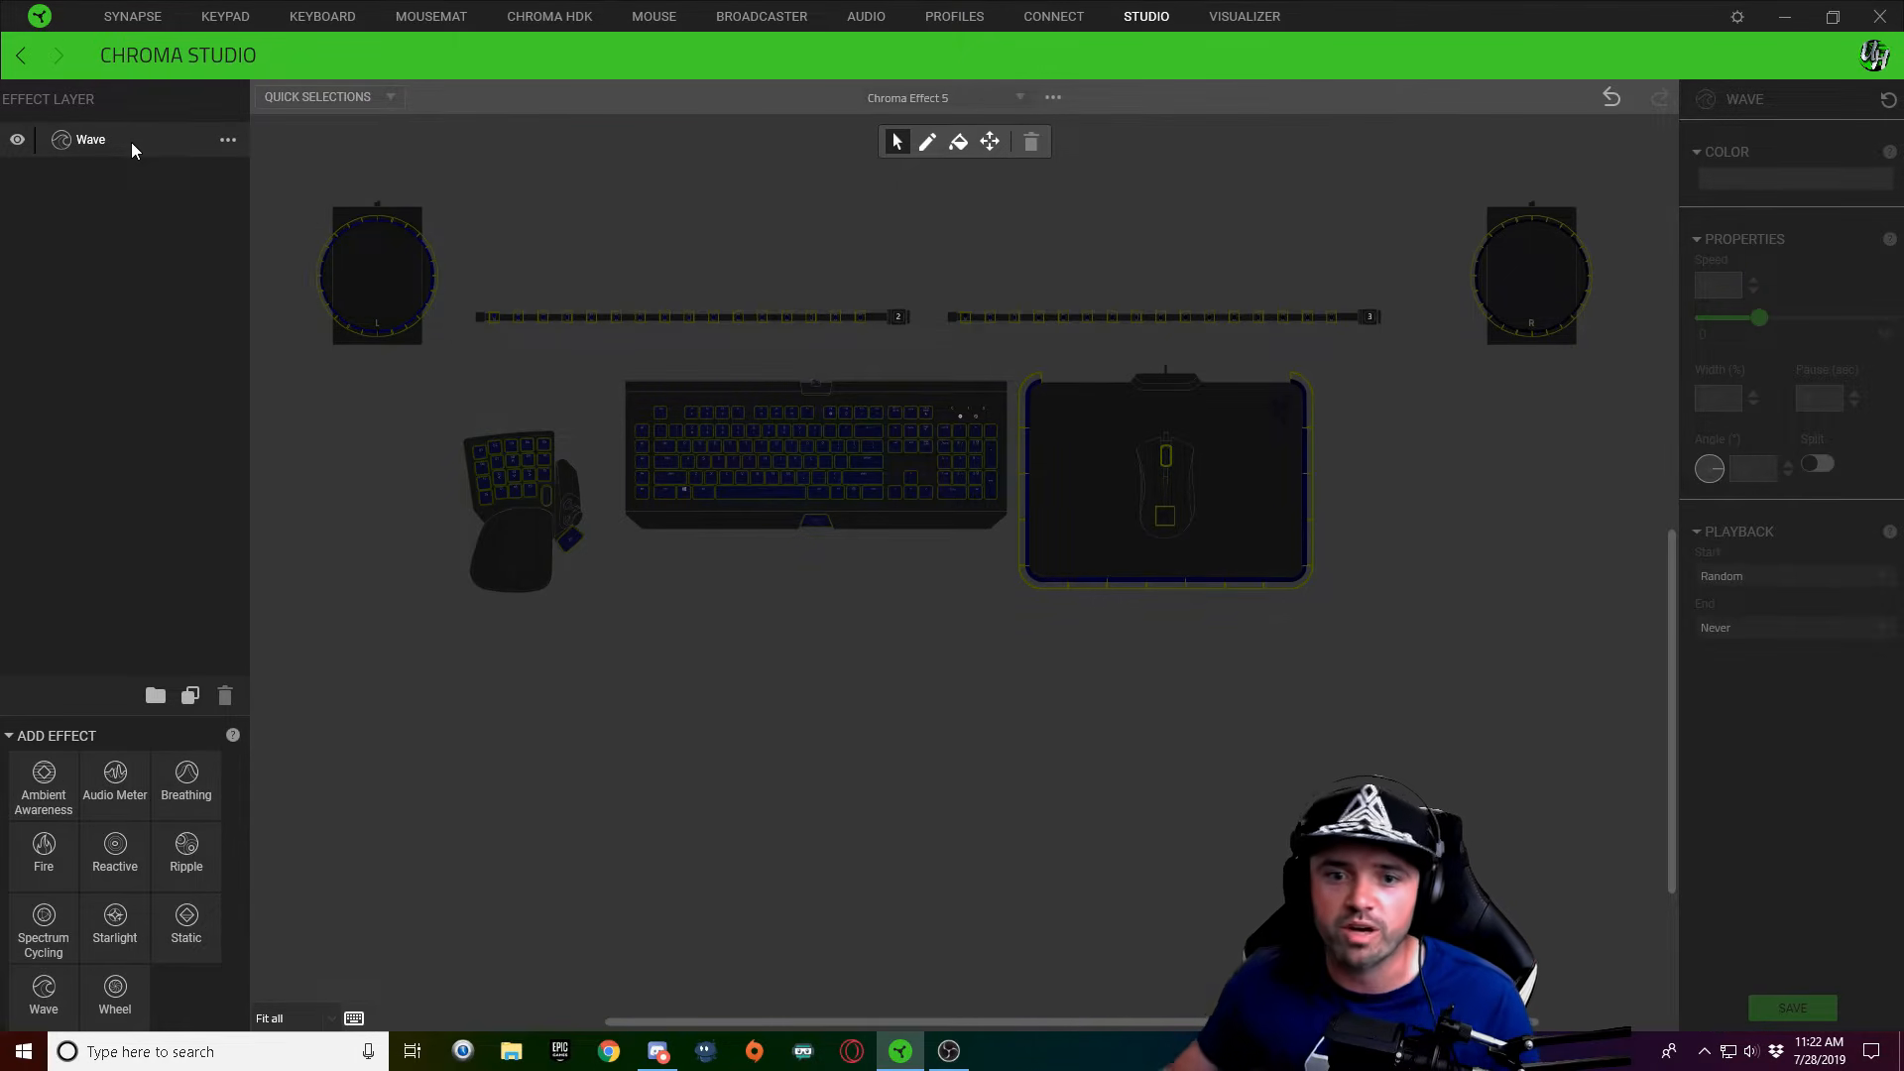
{"action": "left_click", "coordinate": [131, 141]}
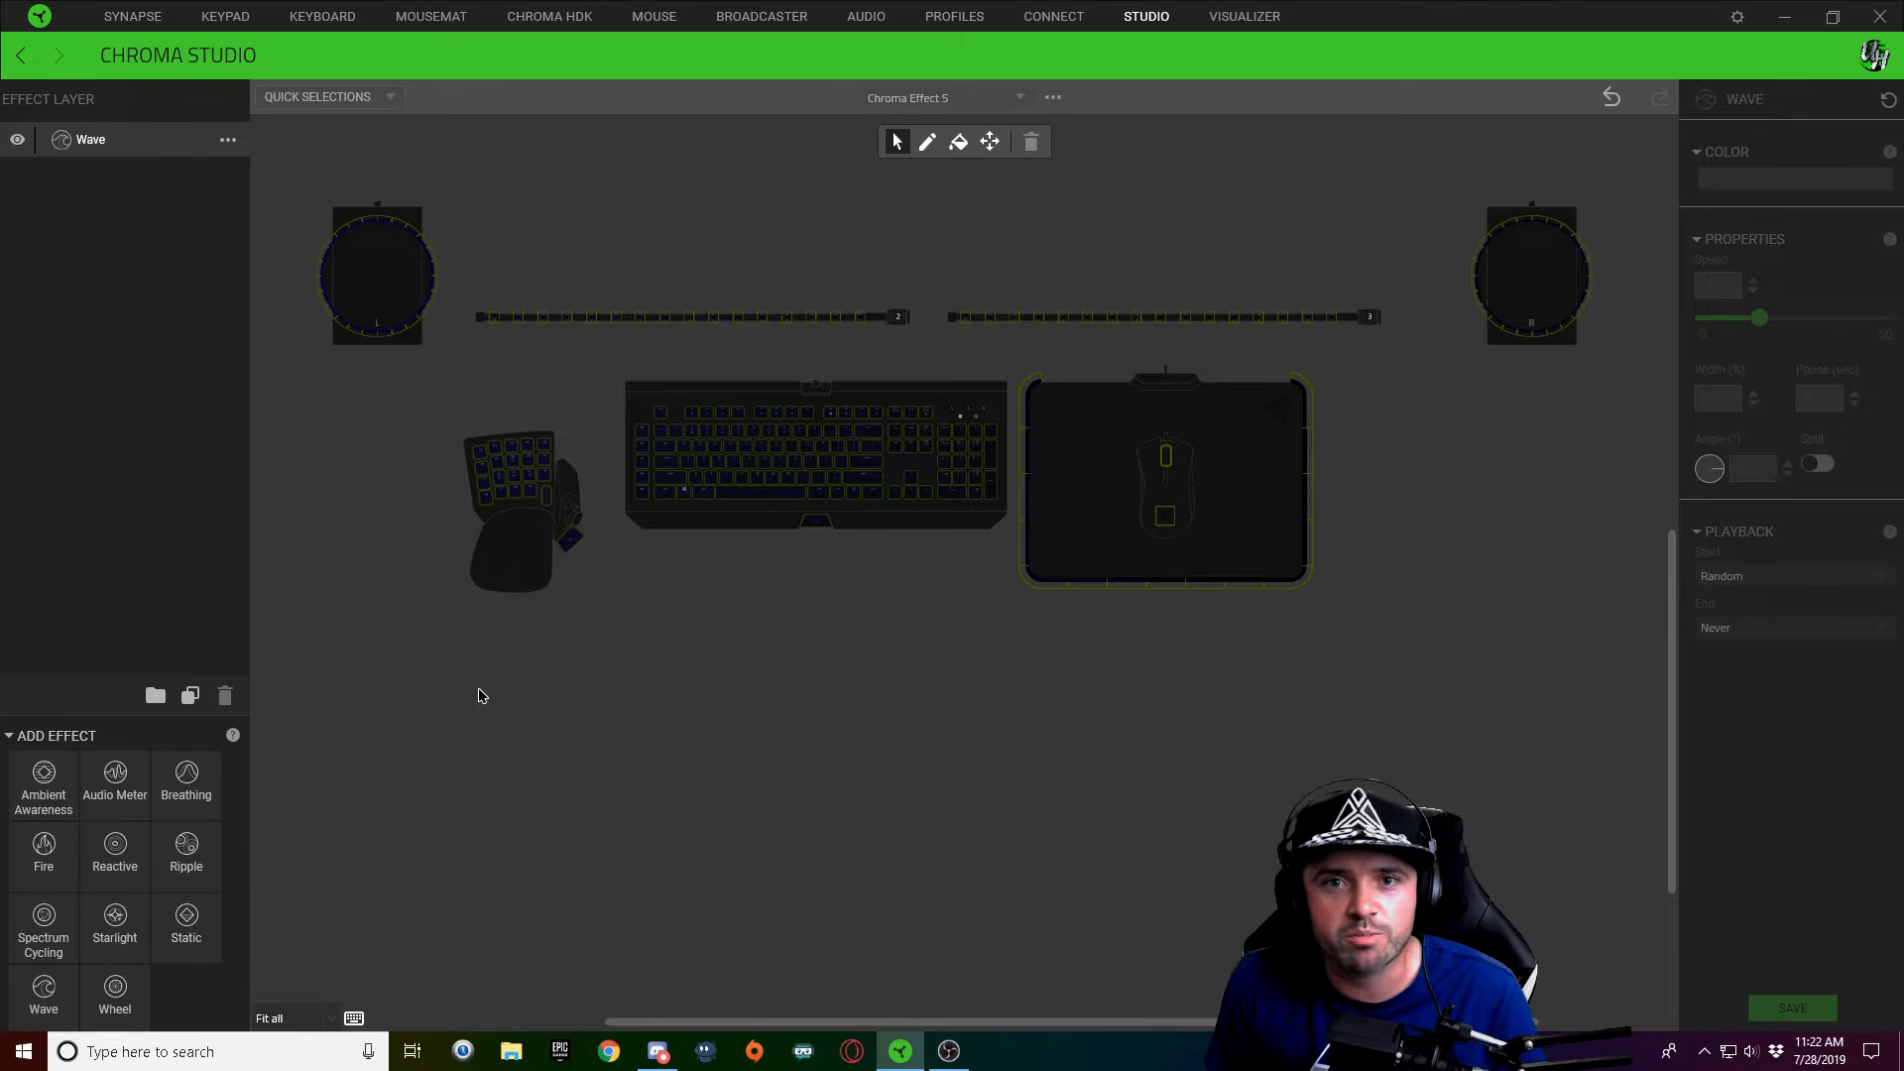
Add a Spectrum Cycling layer covering the lights of all devices and apply the rainbow preset pattern to it
{"action": "left_click", "coordinate": [39, 933]}
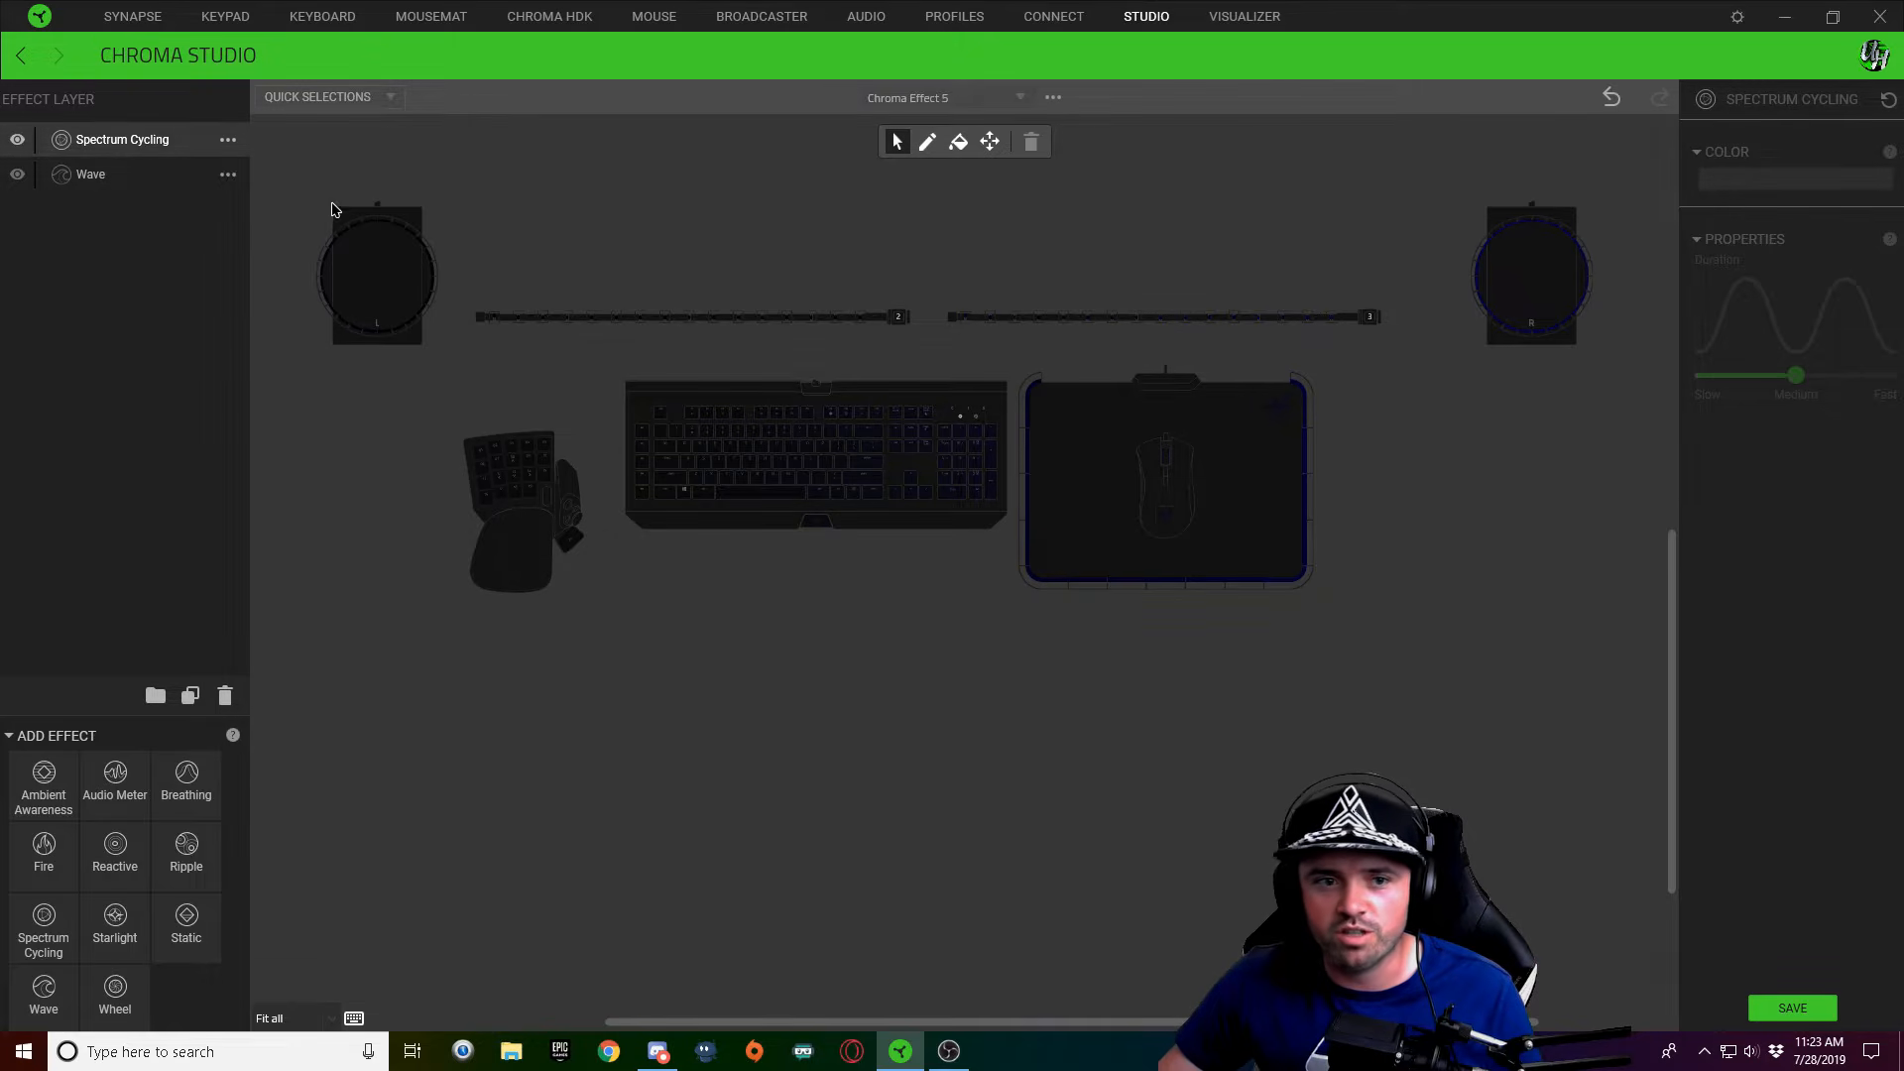
{"action": "left_click", "coordinate": [137, 148]}
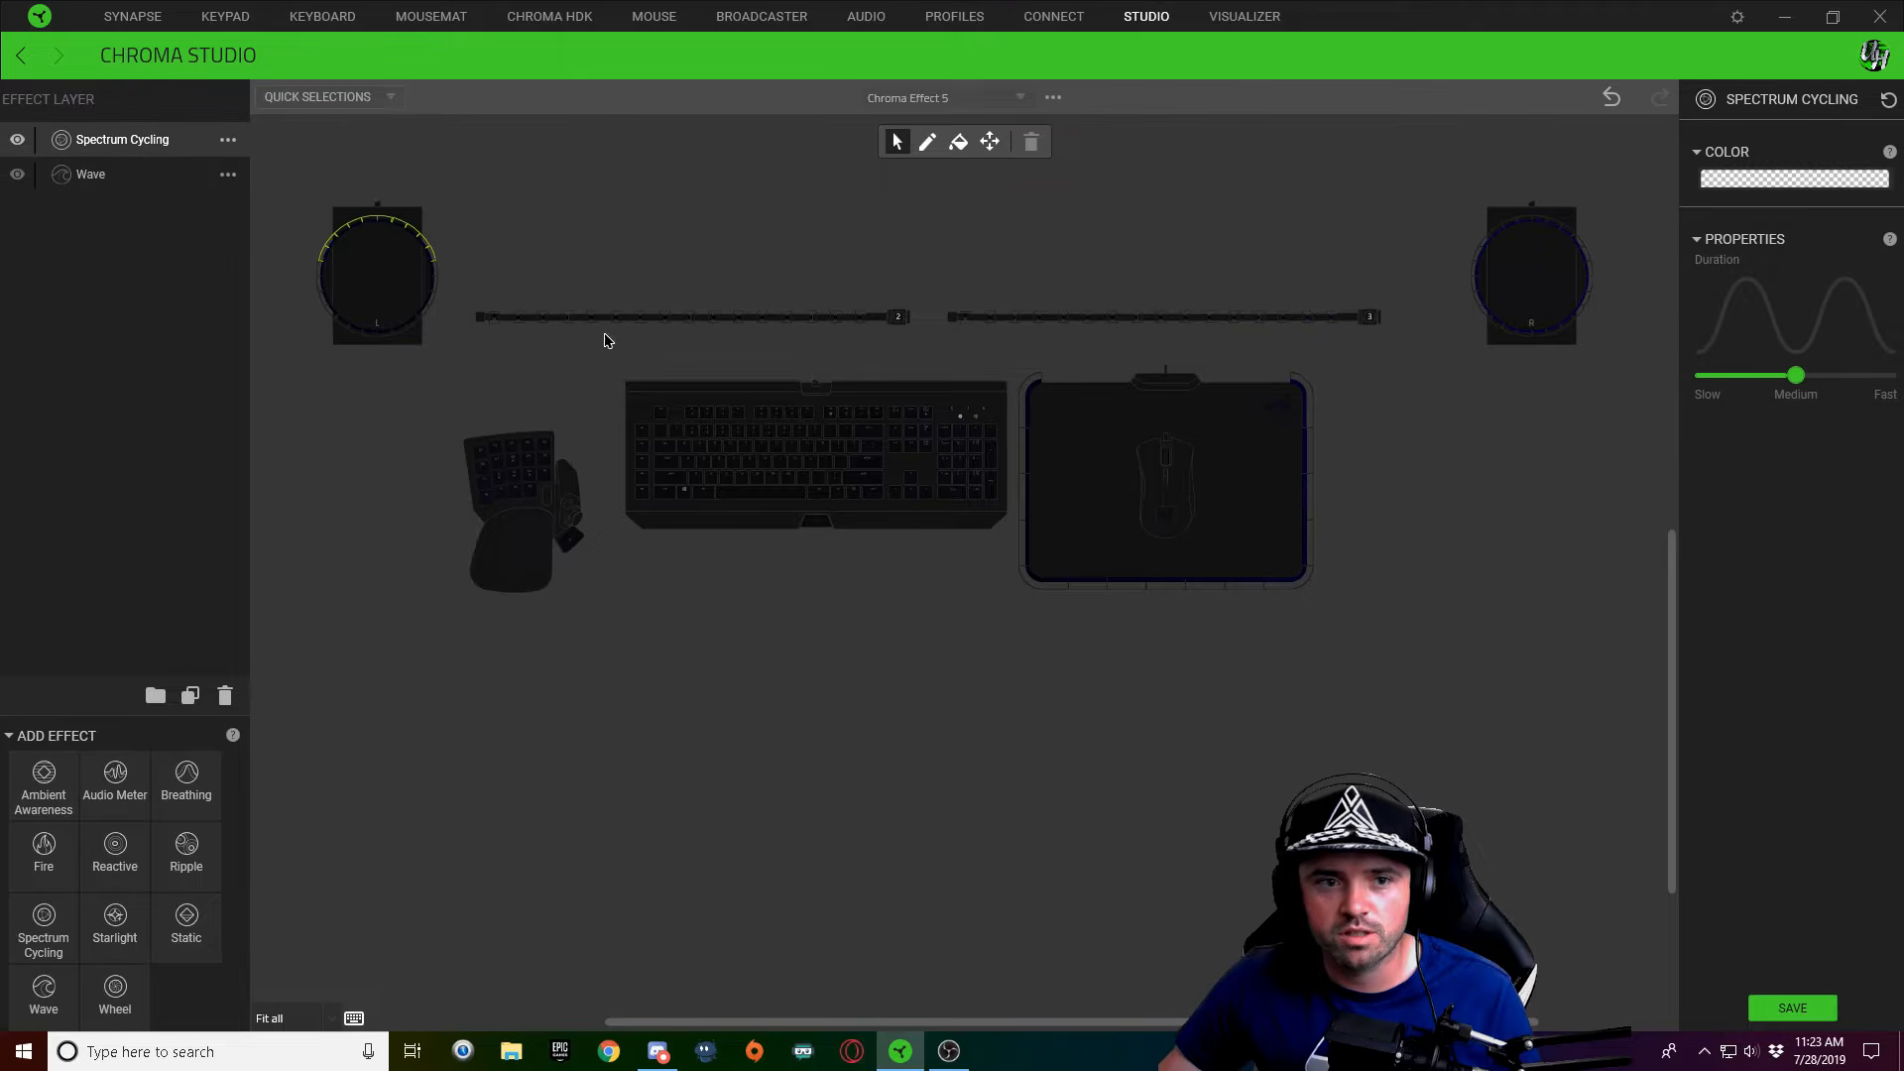
{"action": "left_click", "coordinate": [1758, 186]}
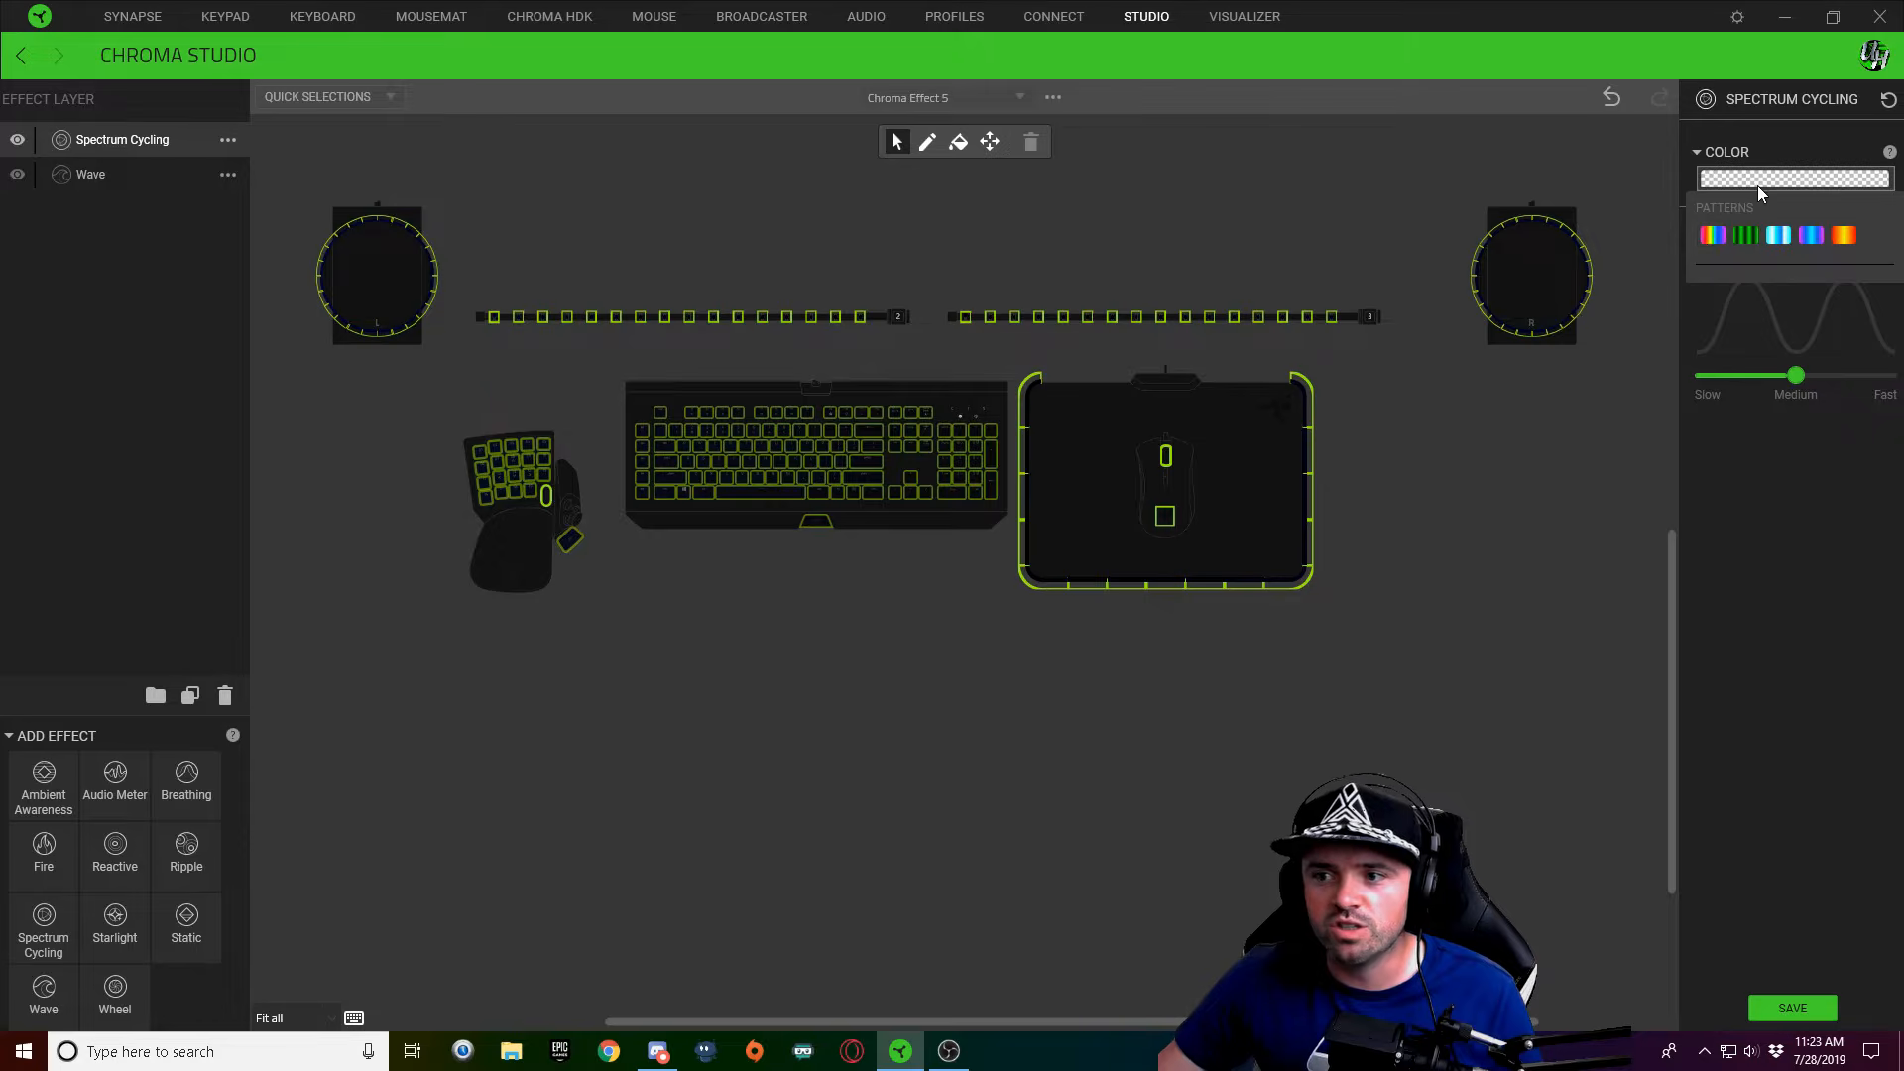
{"action": "left_click", "coordinate": [1715, 240]}
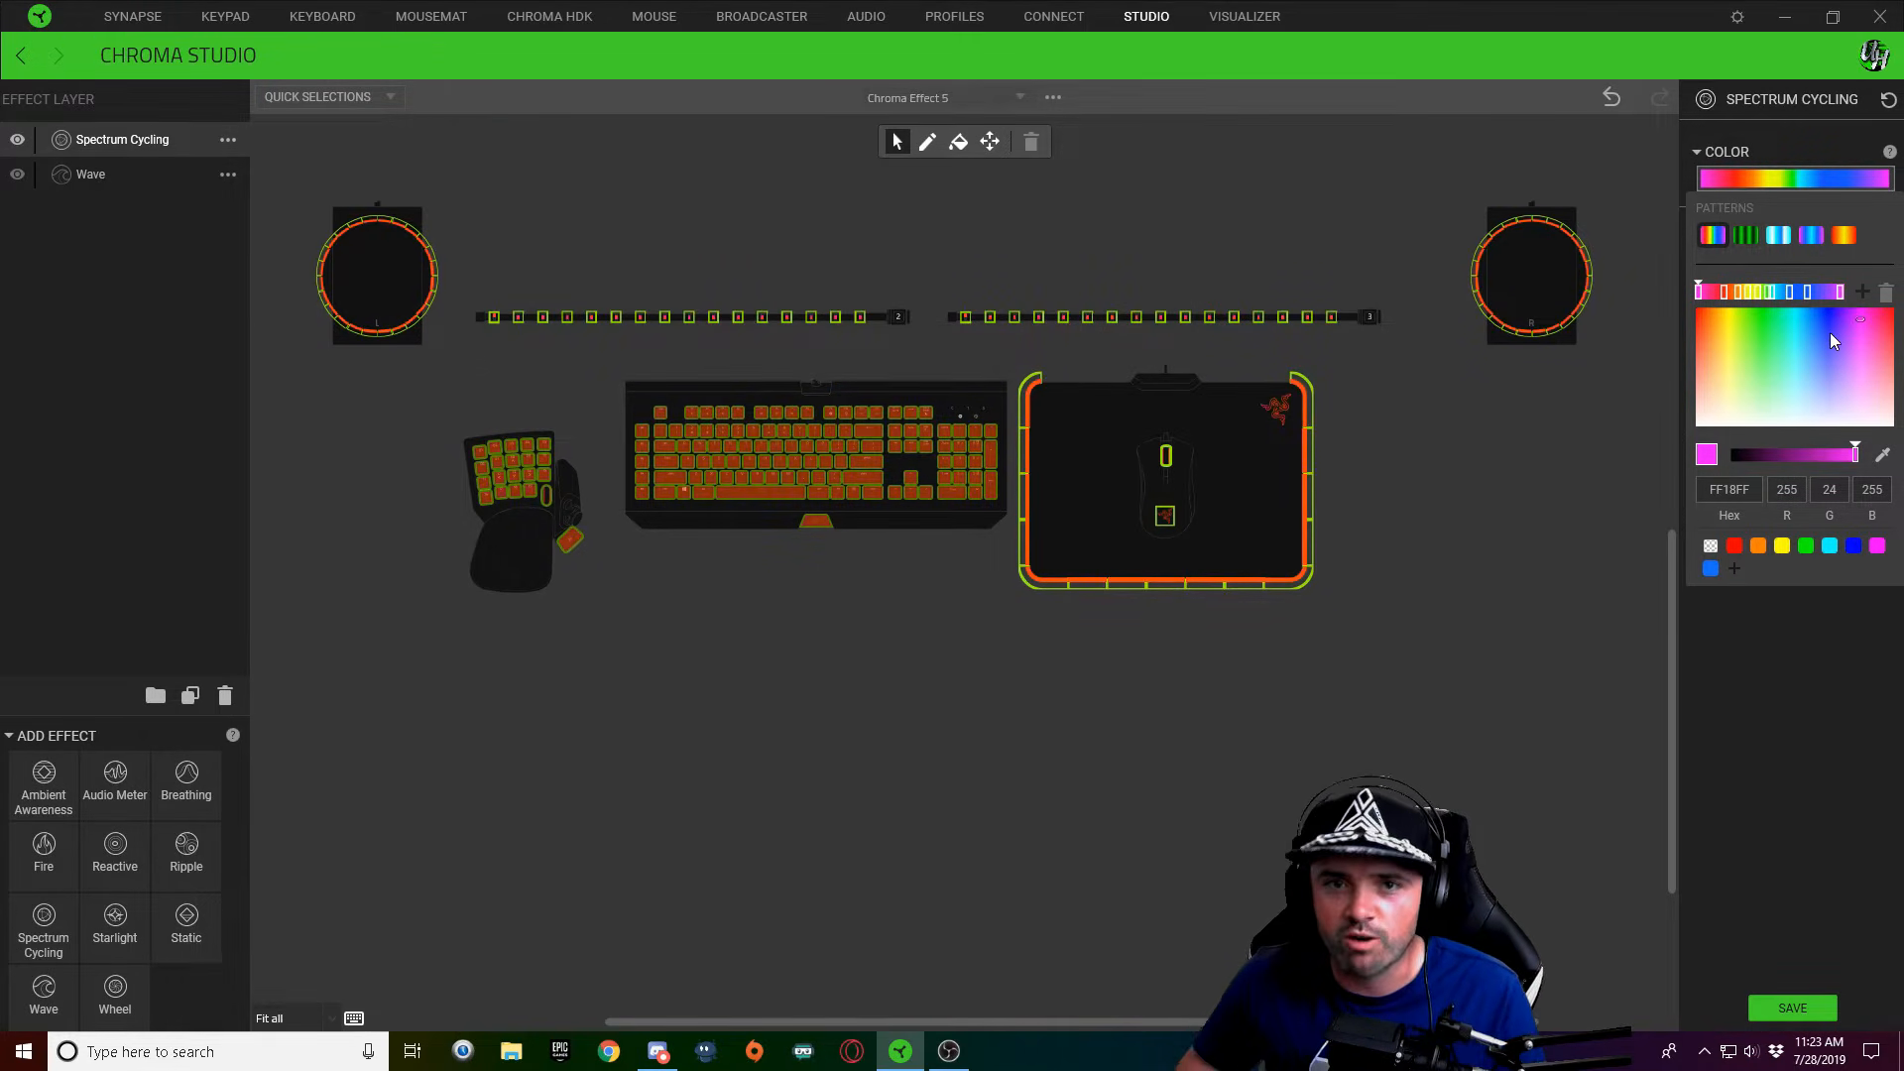
{"action": "left_click", "coordinate": [1310, 517]}
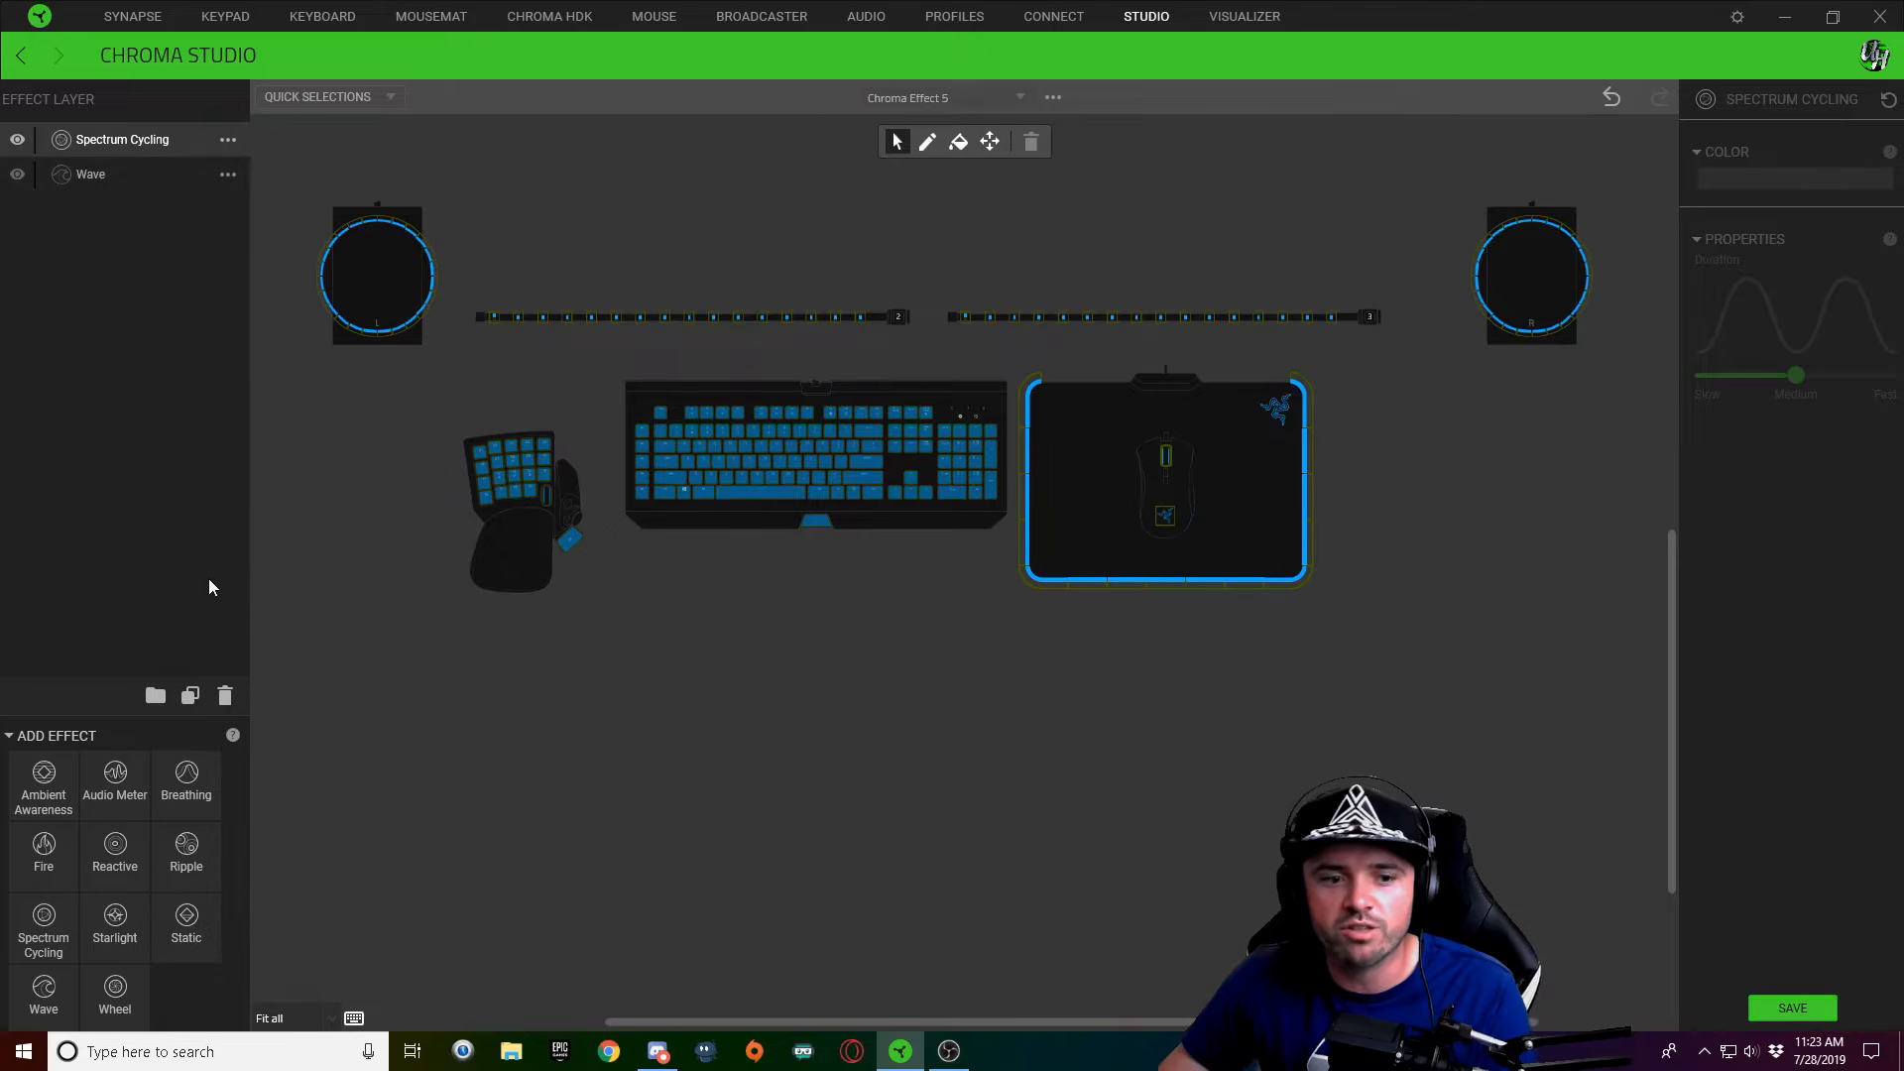
Create a layer group named Backgrounds and move the Wave and Spectrum Cycling layers into it
{"action": "left_click", "coordinate": [155, 697]}
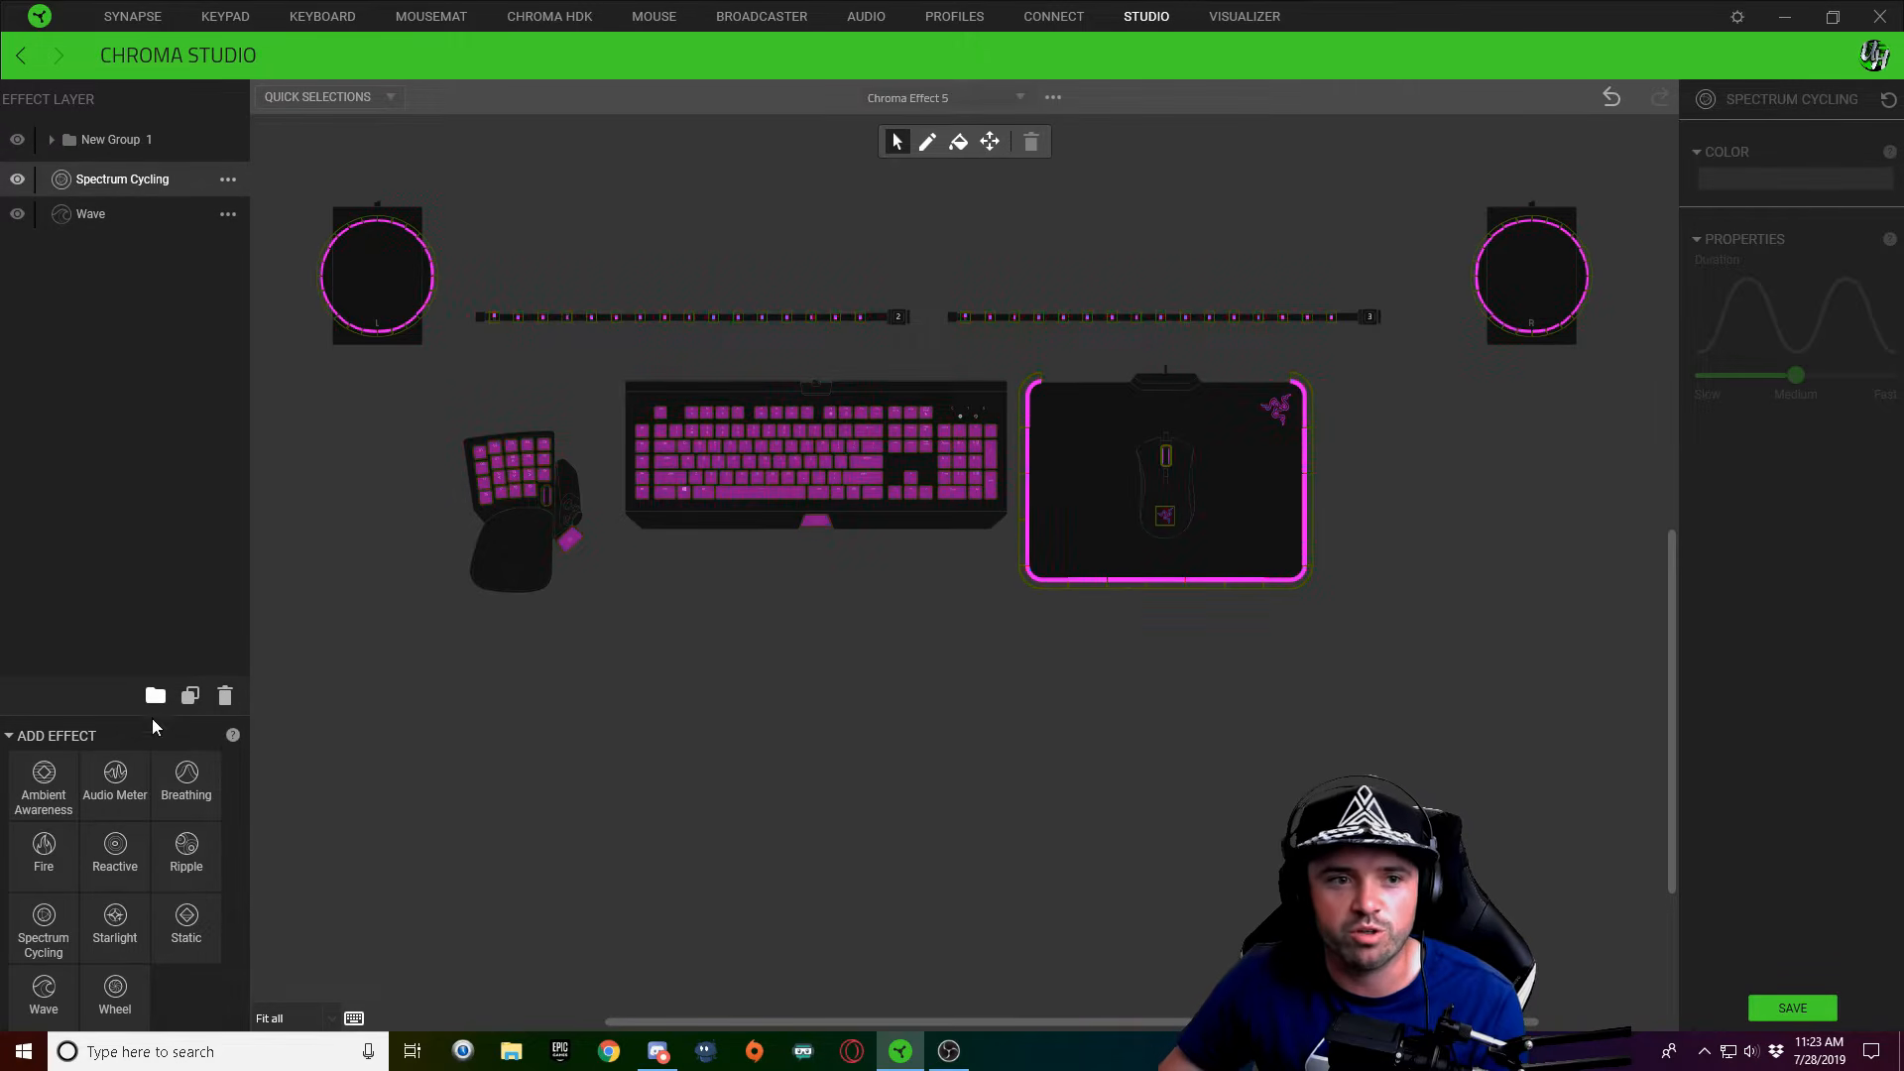
{"action": "double_click", "coordinate": [146, 145]}
{"action": "type", "text": "Backf"}
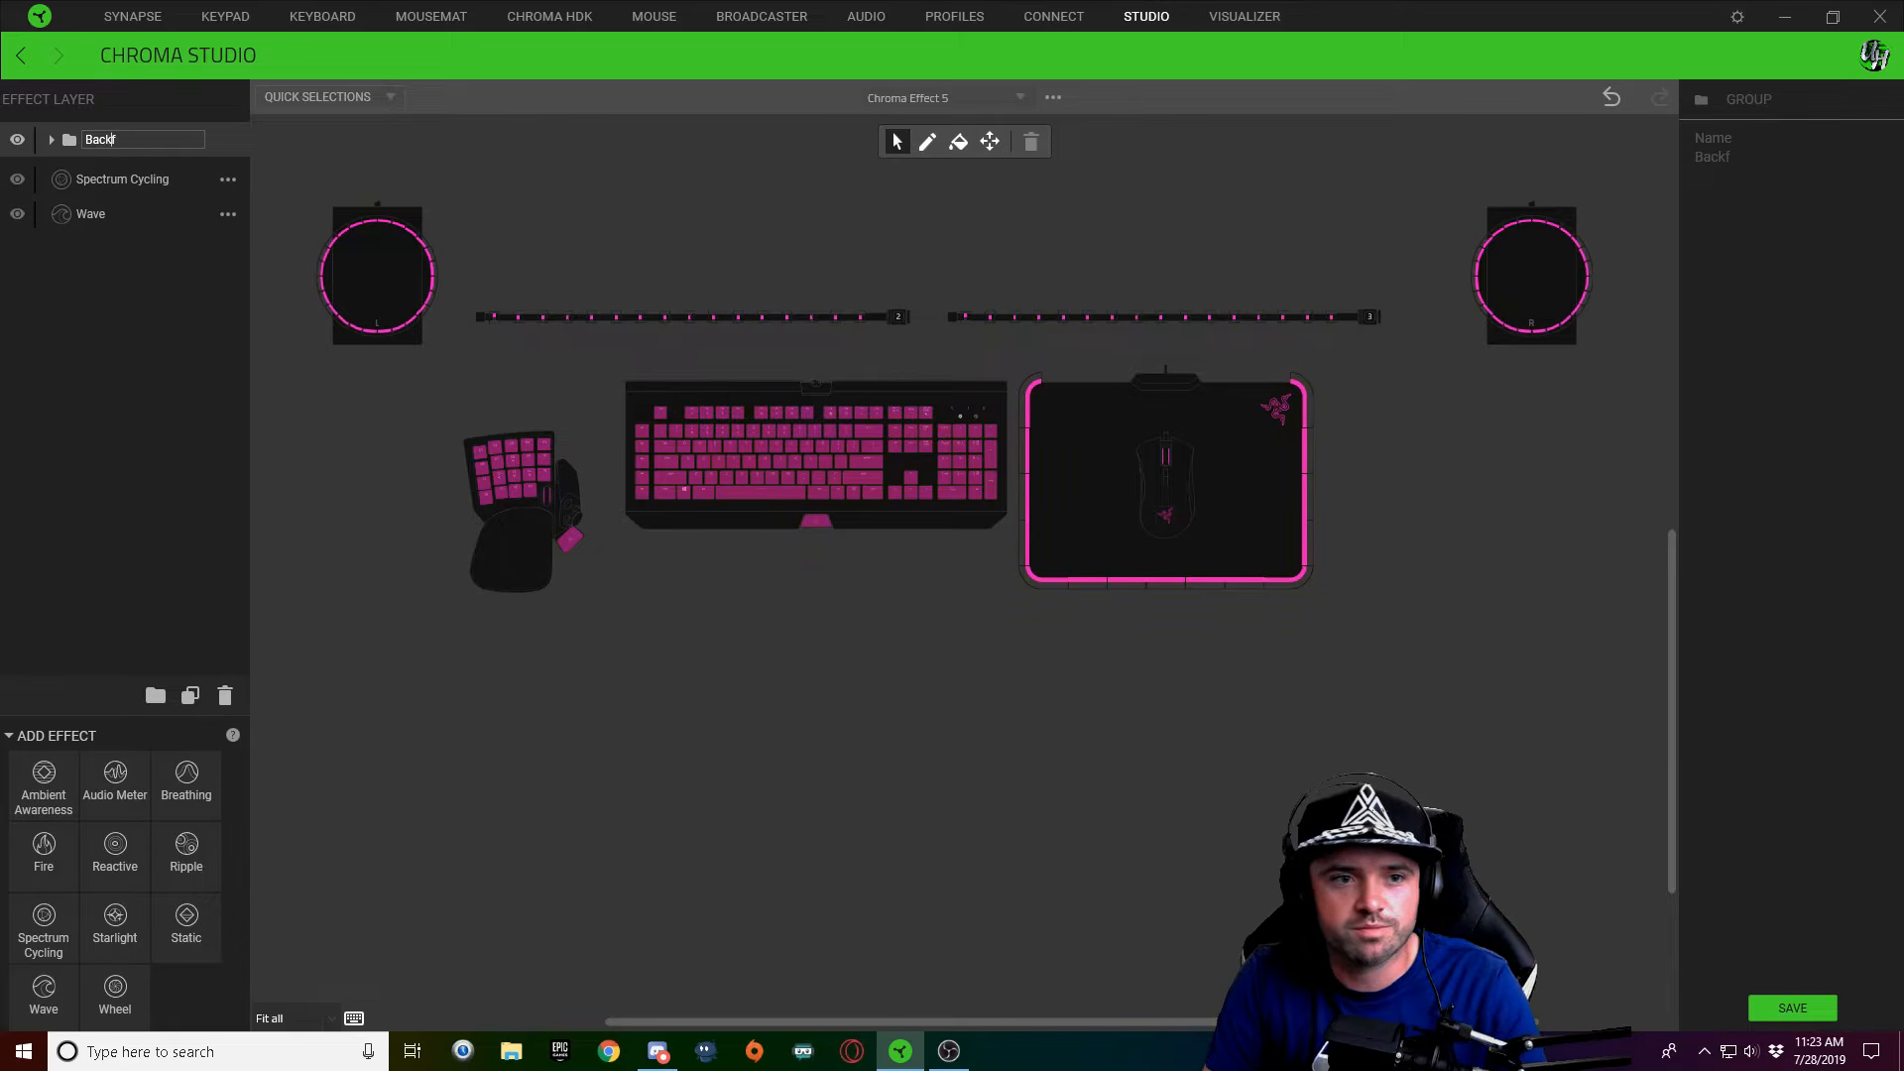
{"action": "key", "text": "BackSpace"}
{"action": "type", "text": "grounds"}
{"action": "key", "text": "Return"}
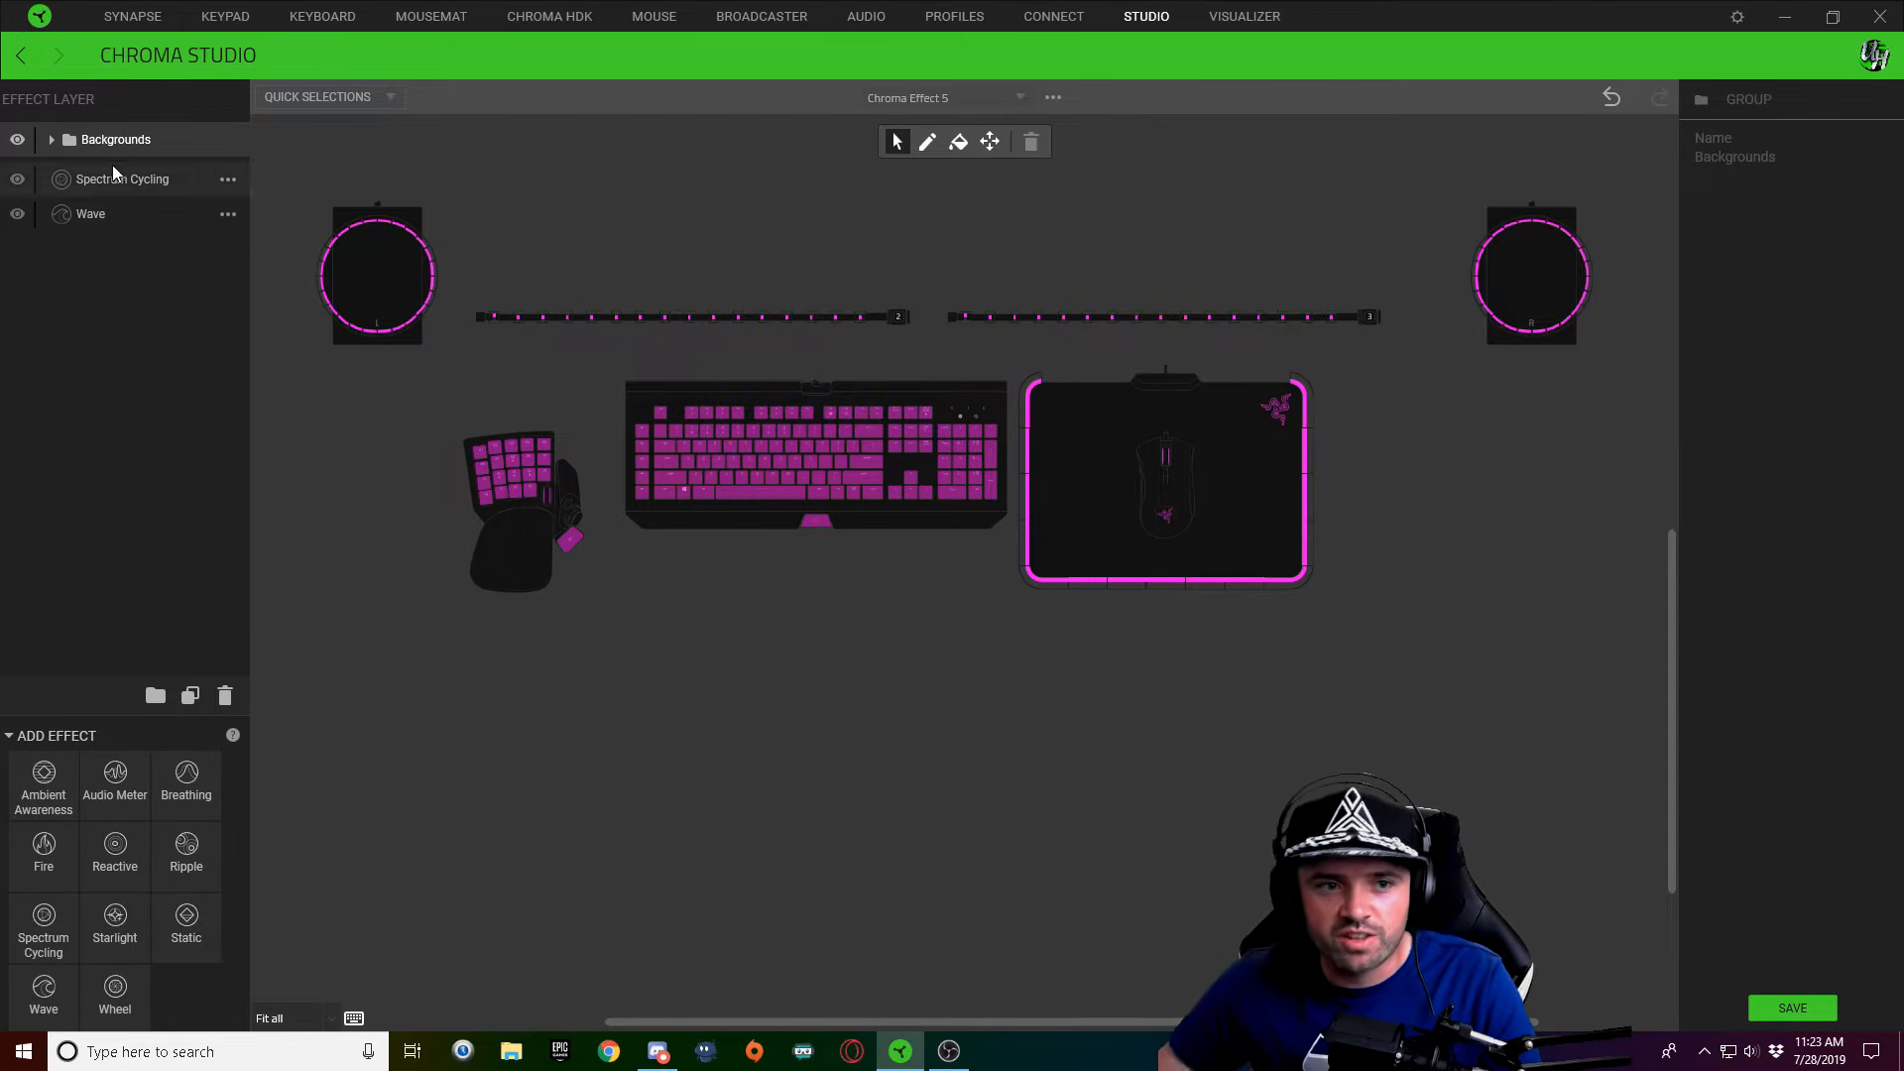
{"action": "left_click_drag", "start_coordinate": [111, 215], "coordinate": [124, 145]}
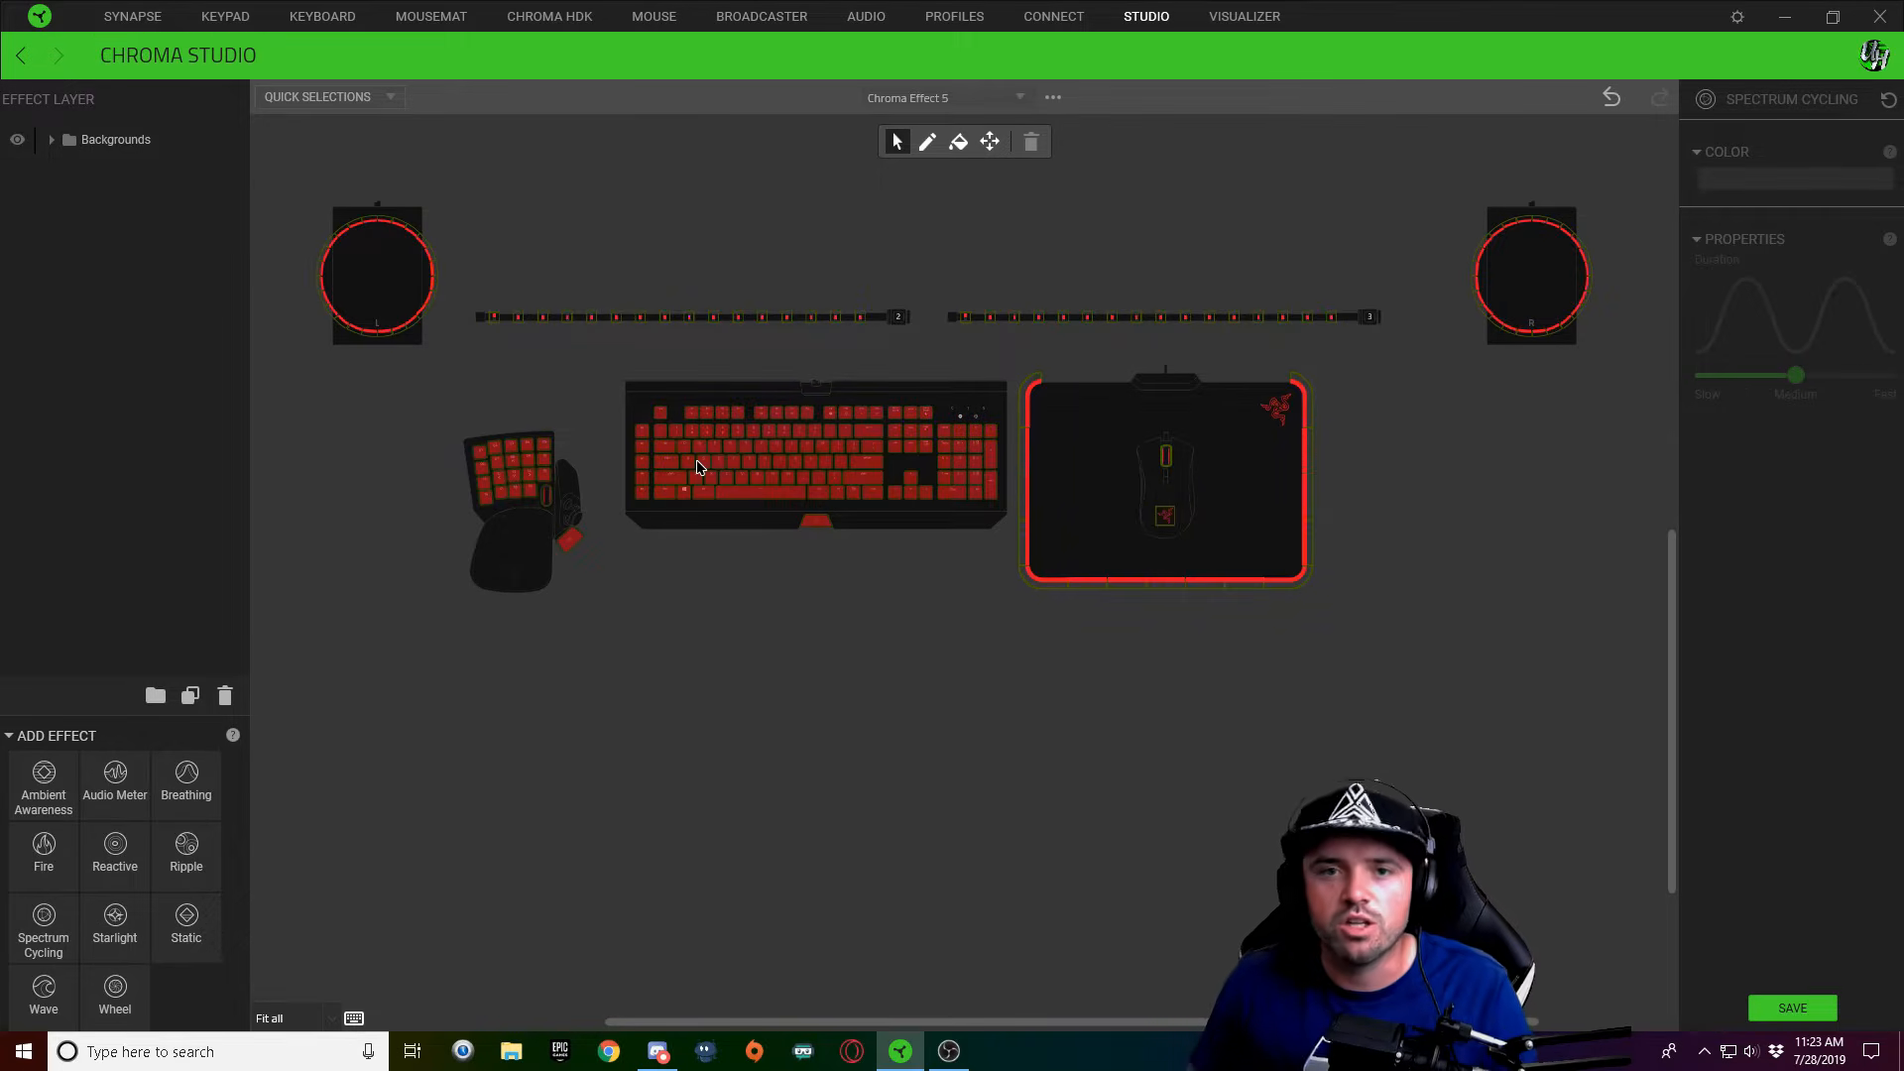
{"action": "mouse_move", "coordinate": [697, 467]}
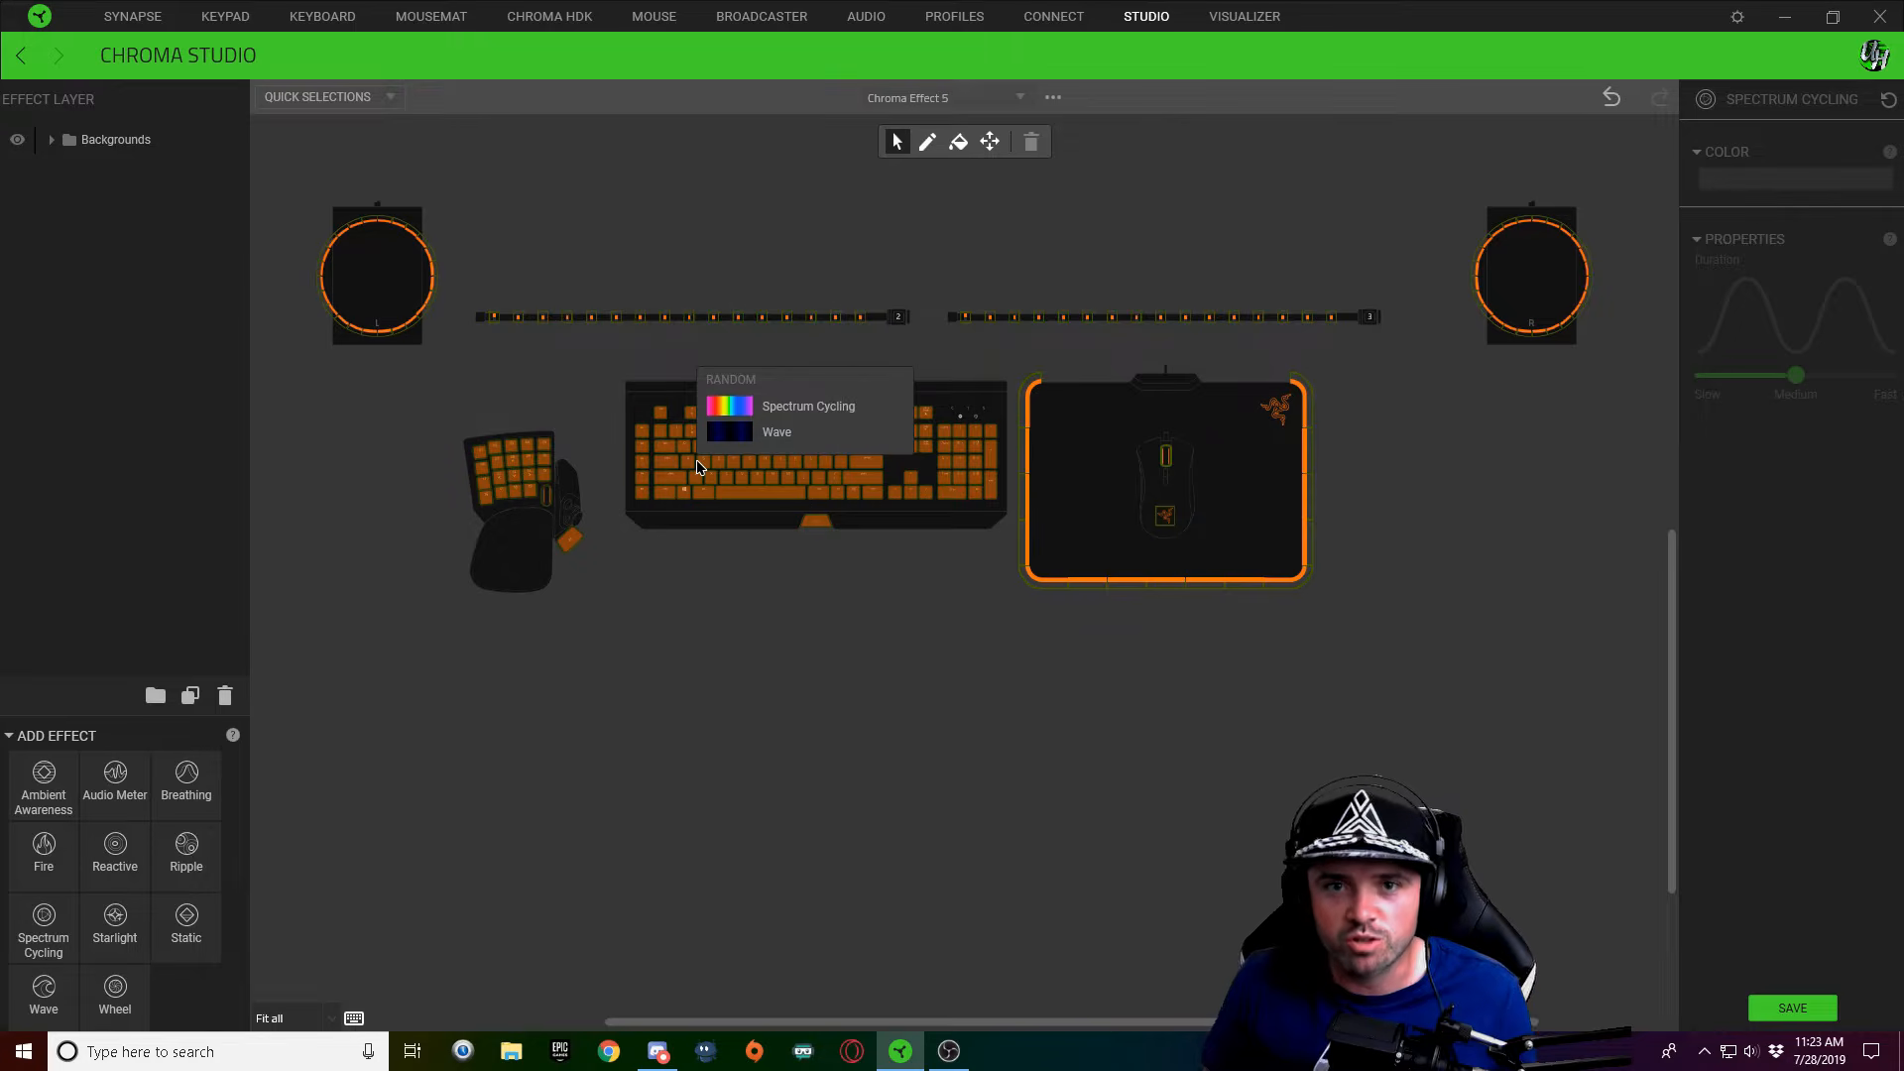
Add an Ambient Awareness layer above the Backgrounds group, covering all device lights, and hide that group
{"action": "left_click", "coordinate": [39, 782]}
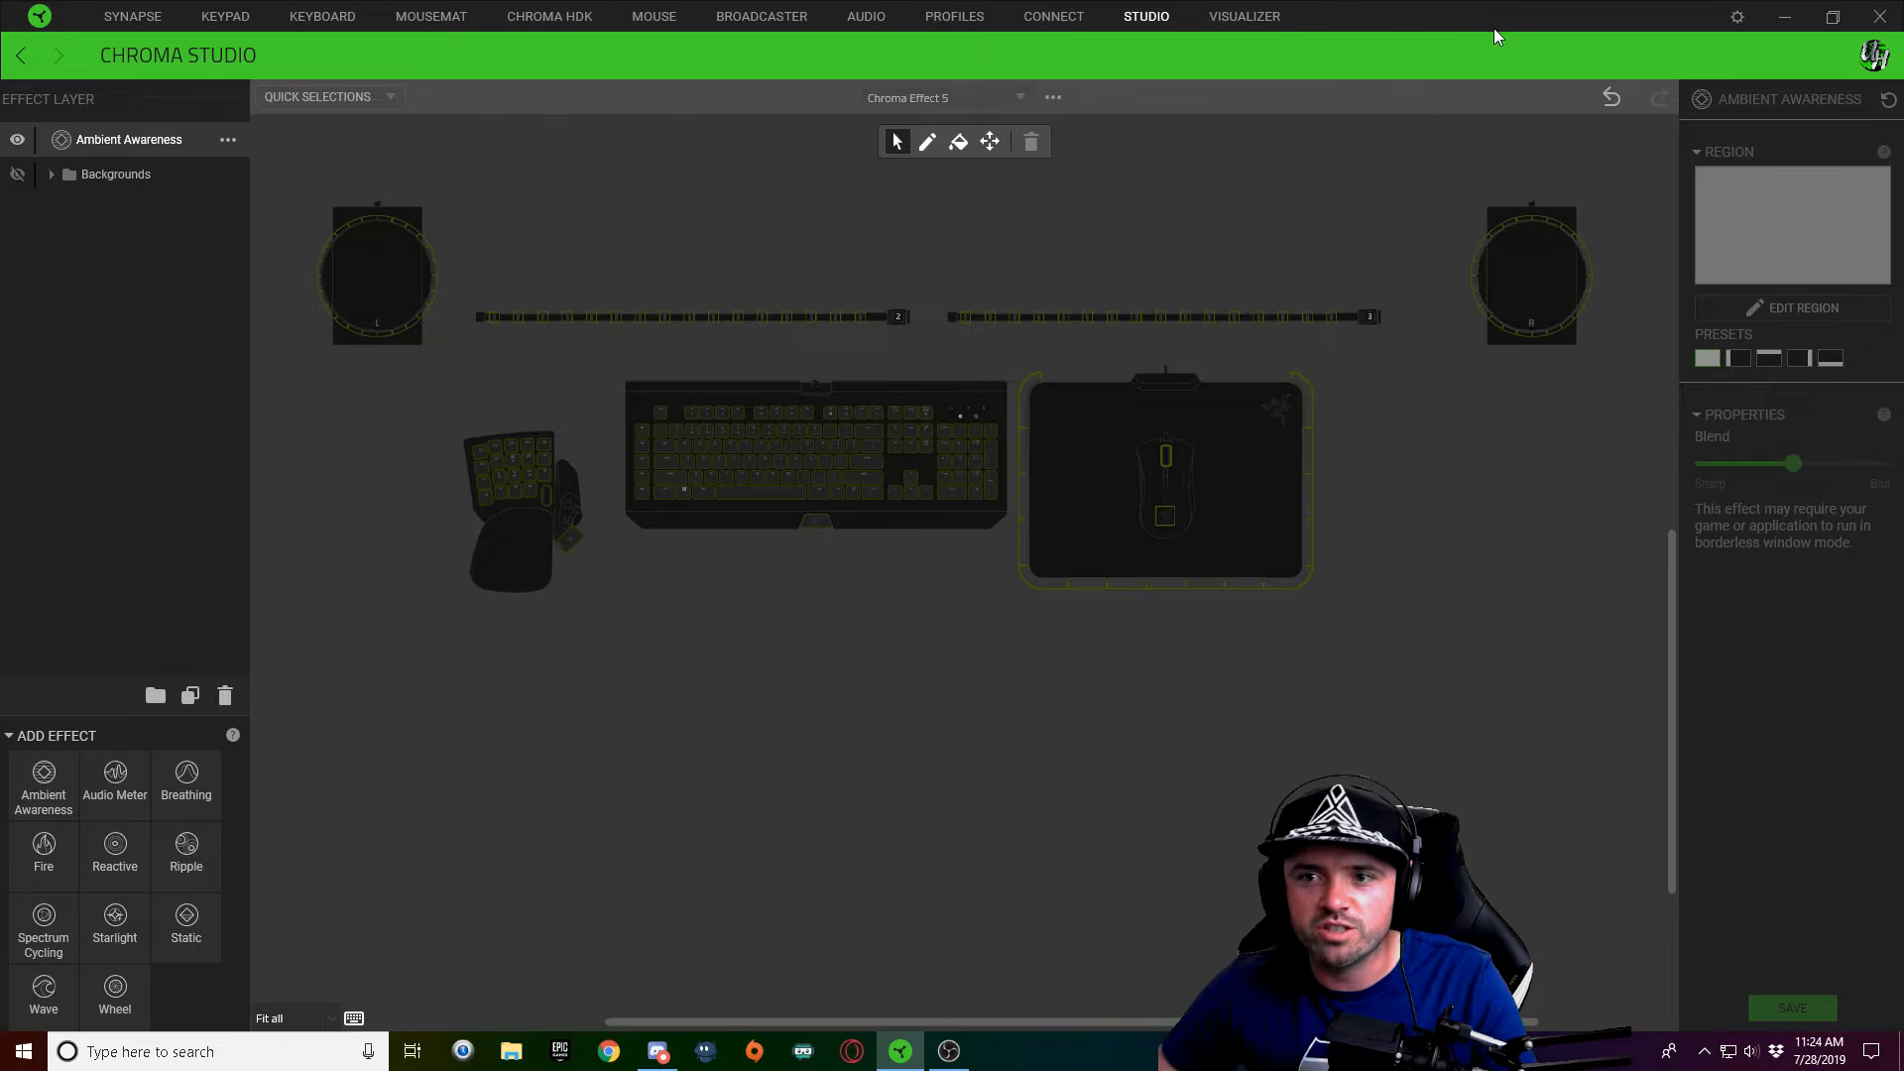
Shrink the window and move it around the desktop to examine how the Ambient Awareness lighting follows the screen content
{"action": "double_click", "coordinate": [1520, 12]}
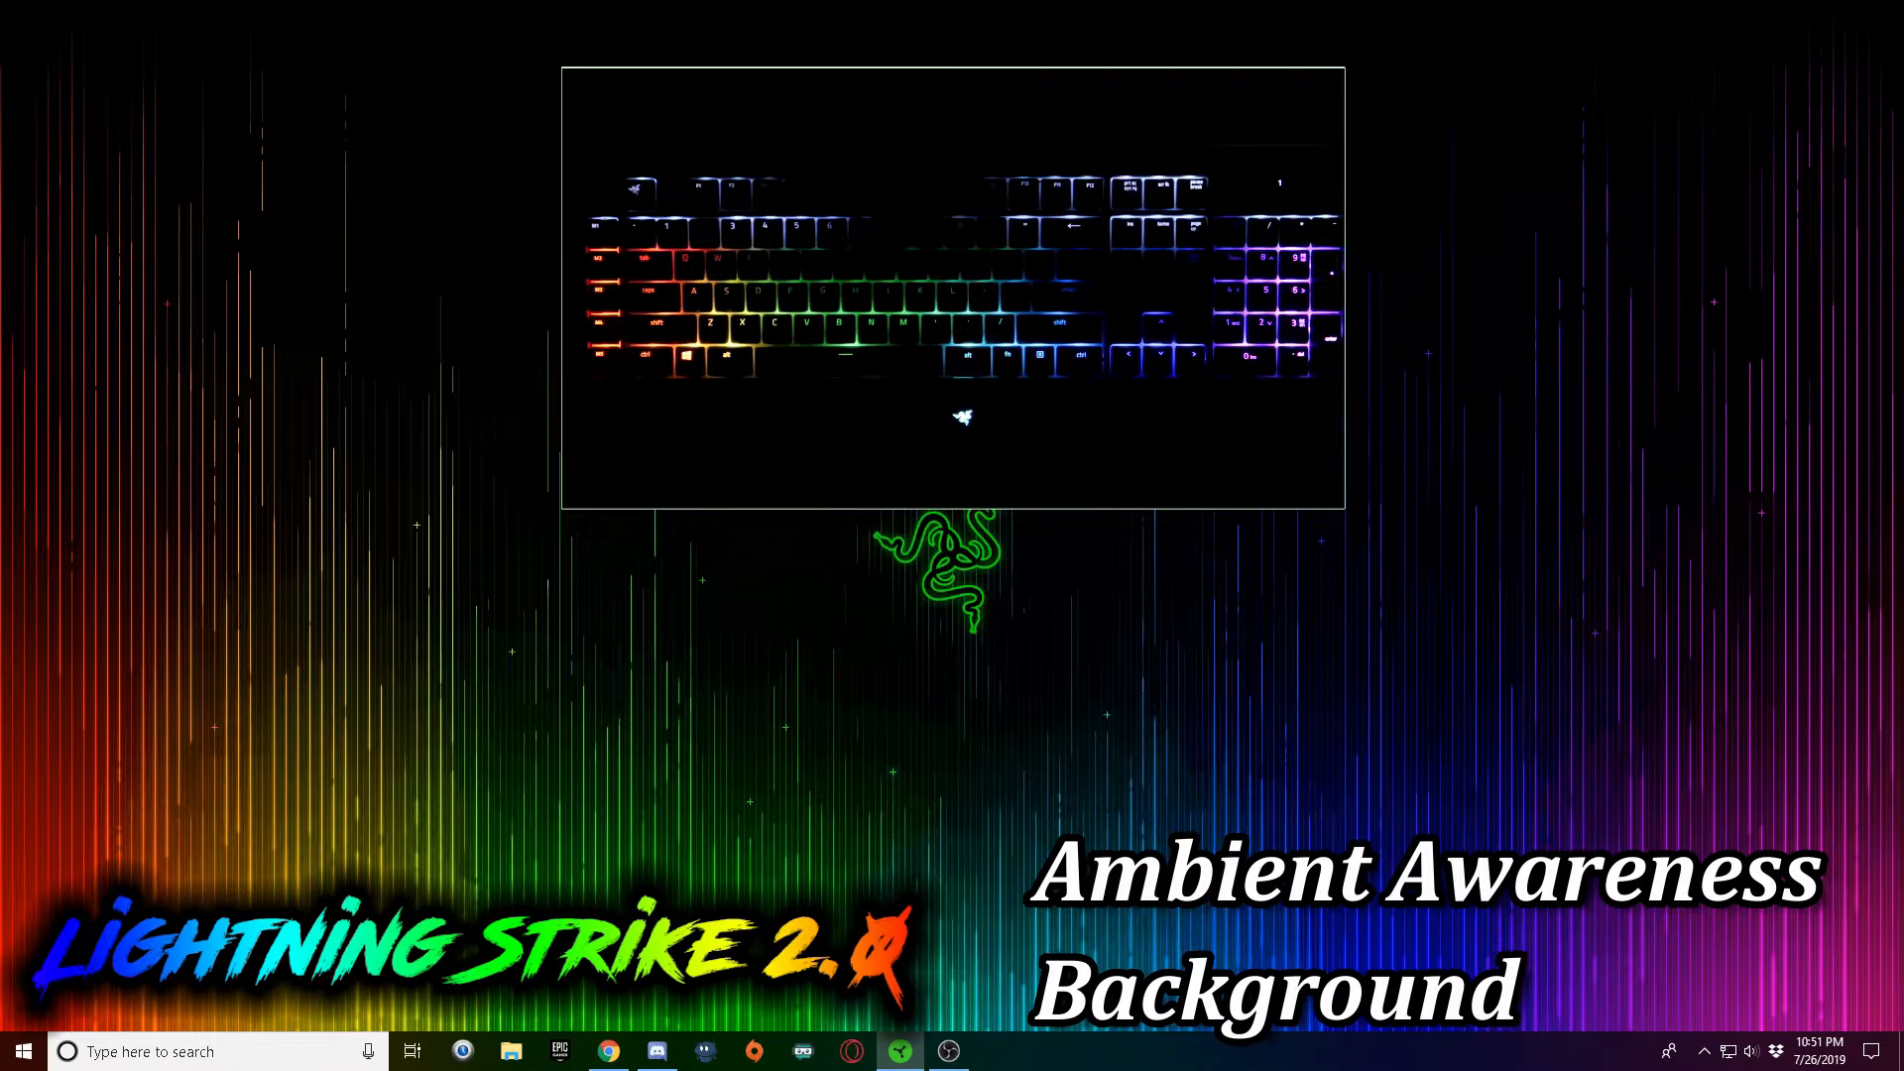
{"action": "left_click_drag", "start_coordinate": [912, 4], "coordinate": [951, 207]}
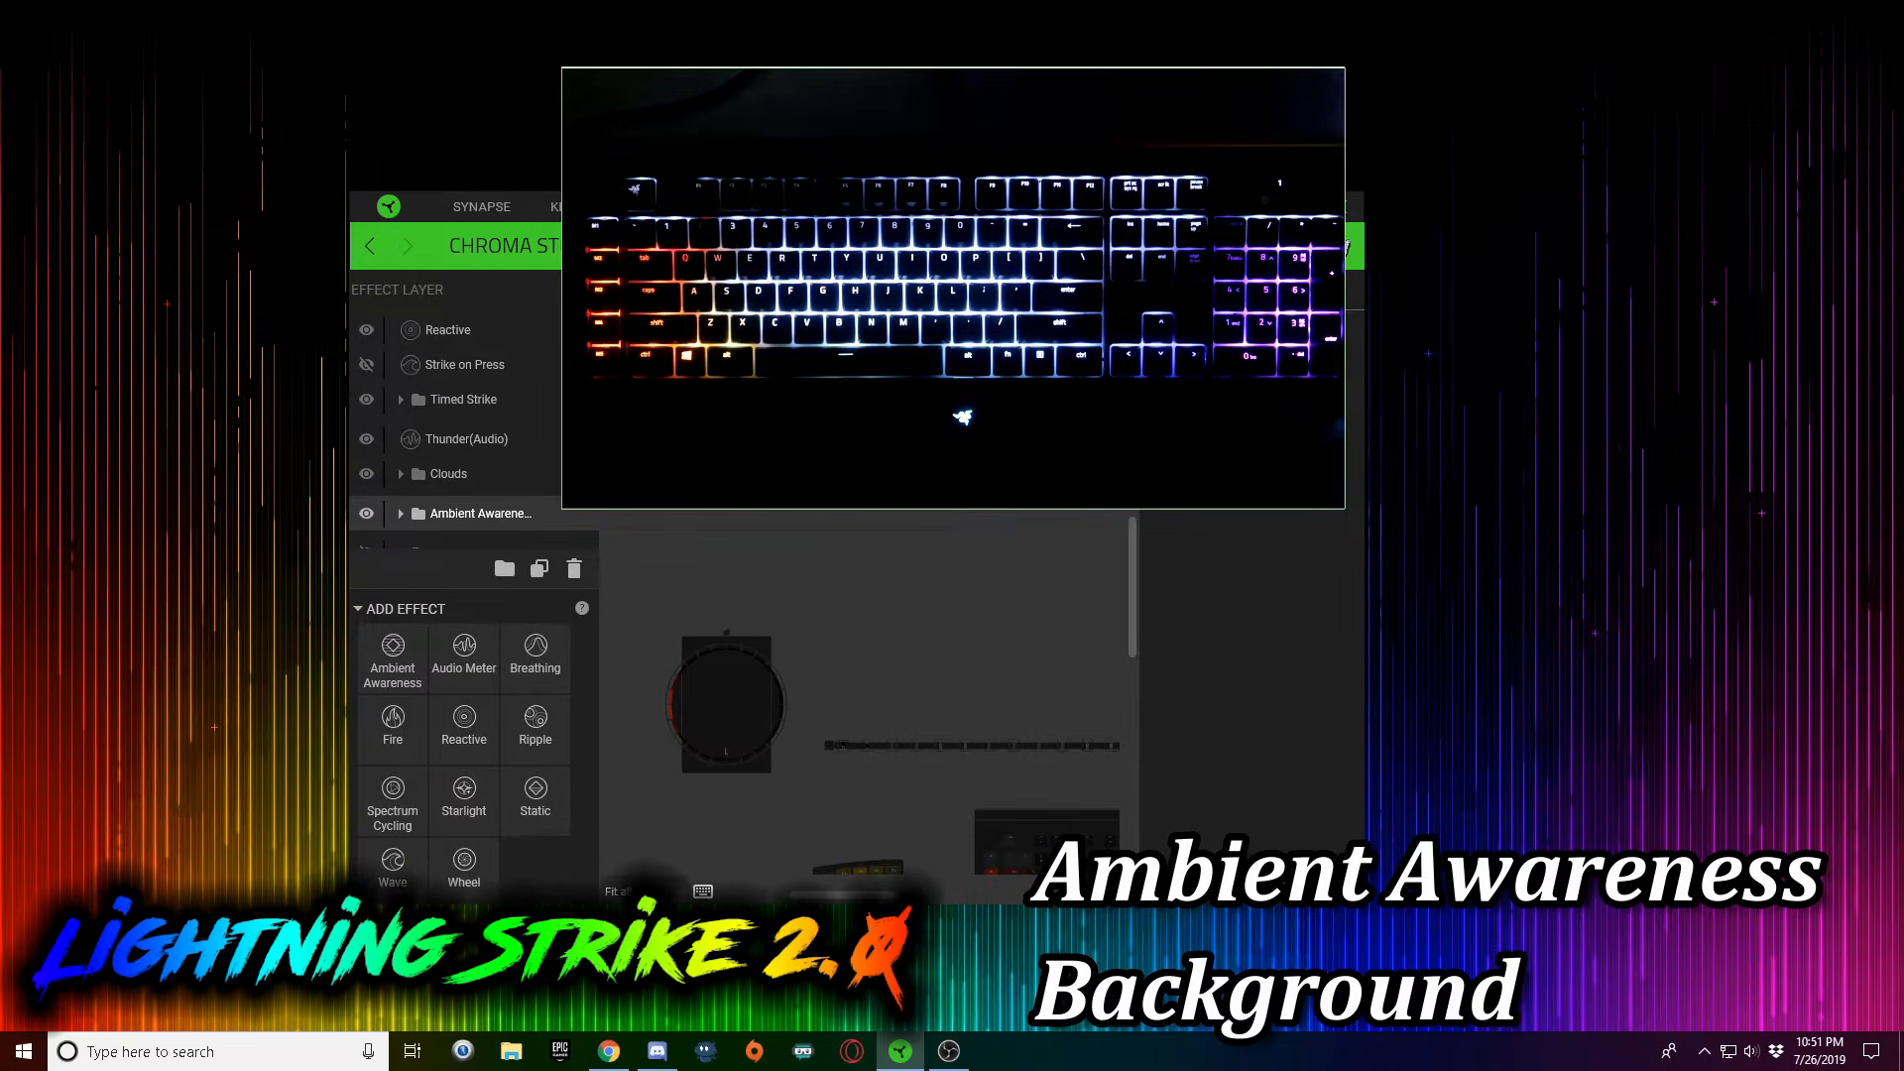
{"action": "left_click", "coordinate": [1293, 207]}
{"action": "double_click", "coordinate": [1426, 18]}
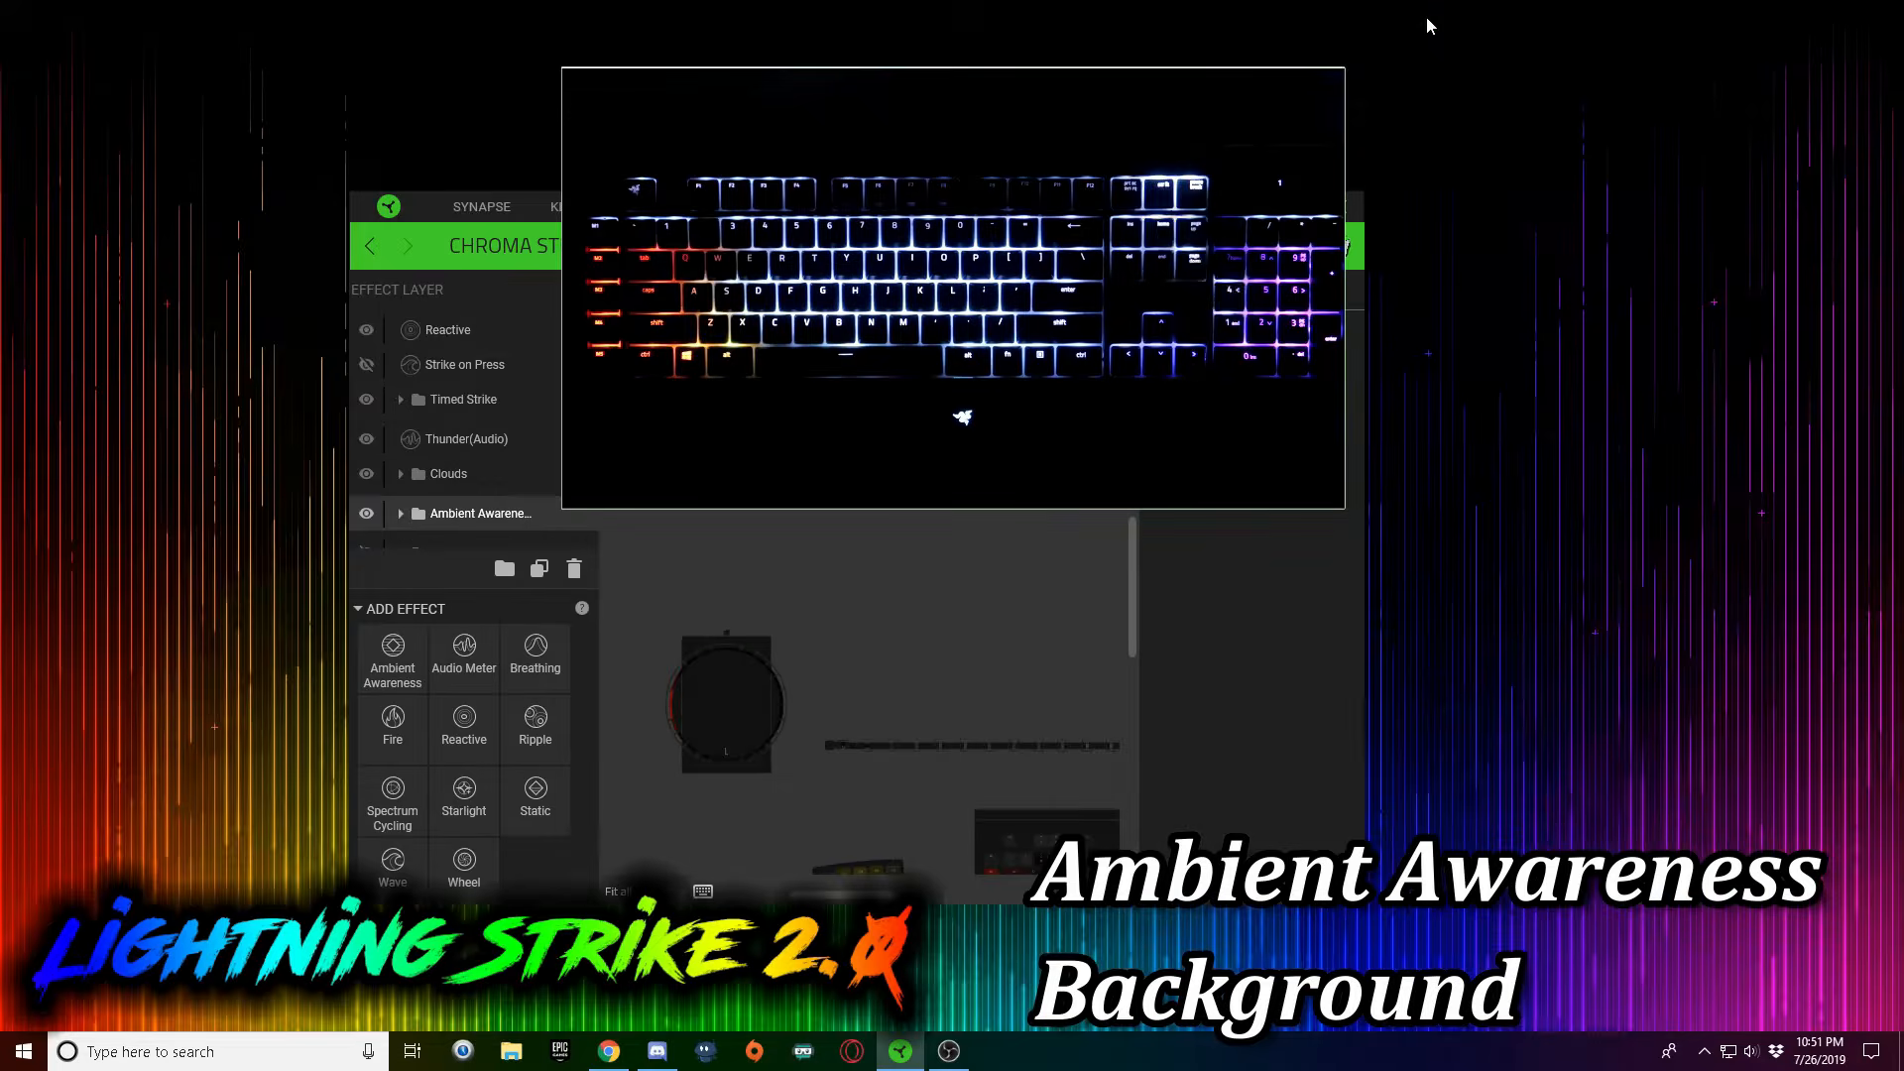
{"action": "left_click_drag", "start_coordinate": [1113, 209], "coordinate": [862, 289]}
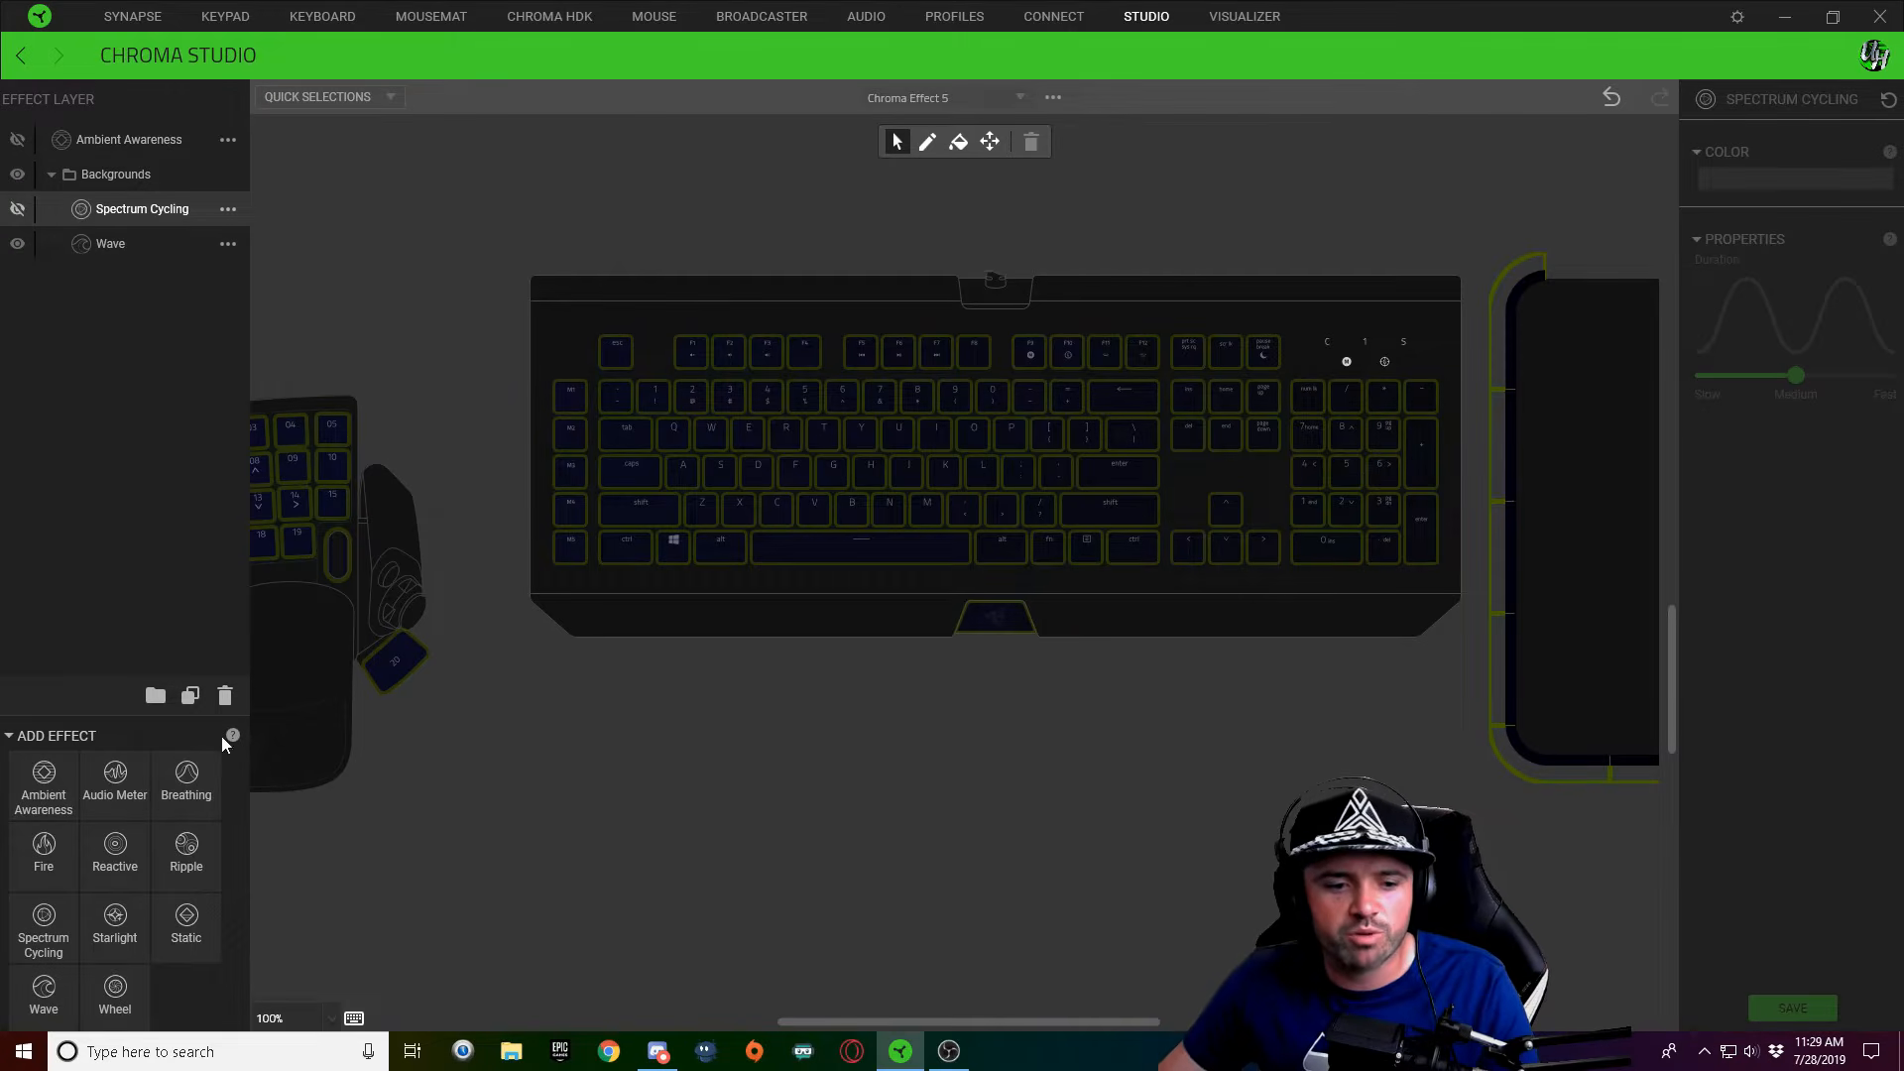
Add another Wave effect layer and rename it Lightning Strike 1
{"action": "left_click", "coordinate": [46, 990]}
{"action": "double_click", "coordinate": [116, 139]}
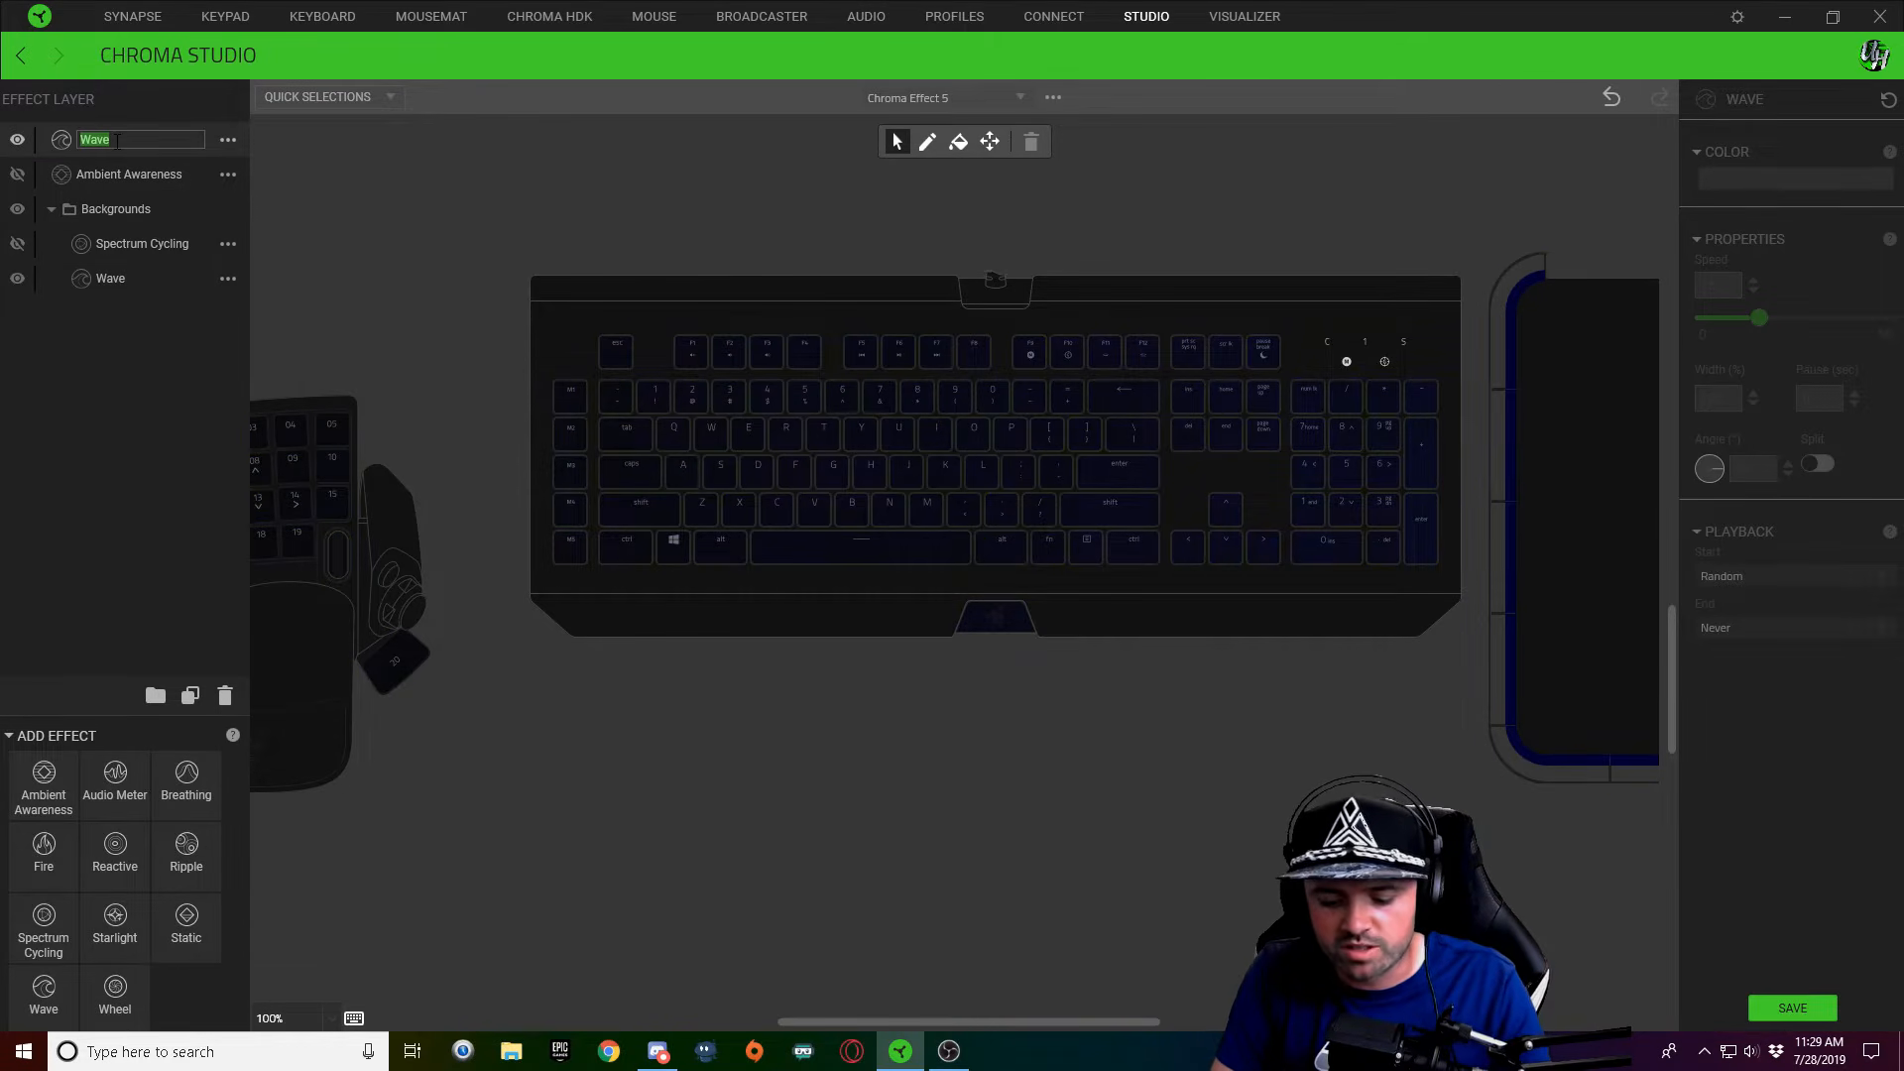
{"action": "type", "text": "Lightning Strike 1"}
{"action": "key", "text": "Return"}
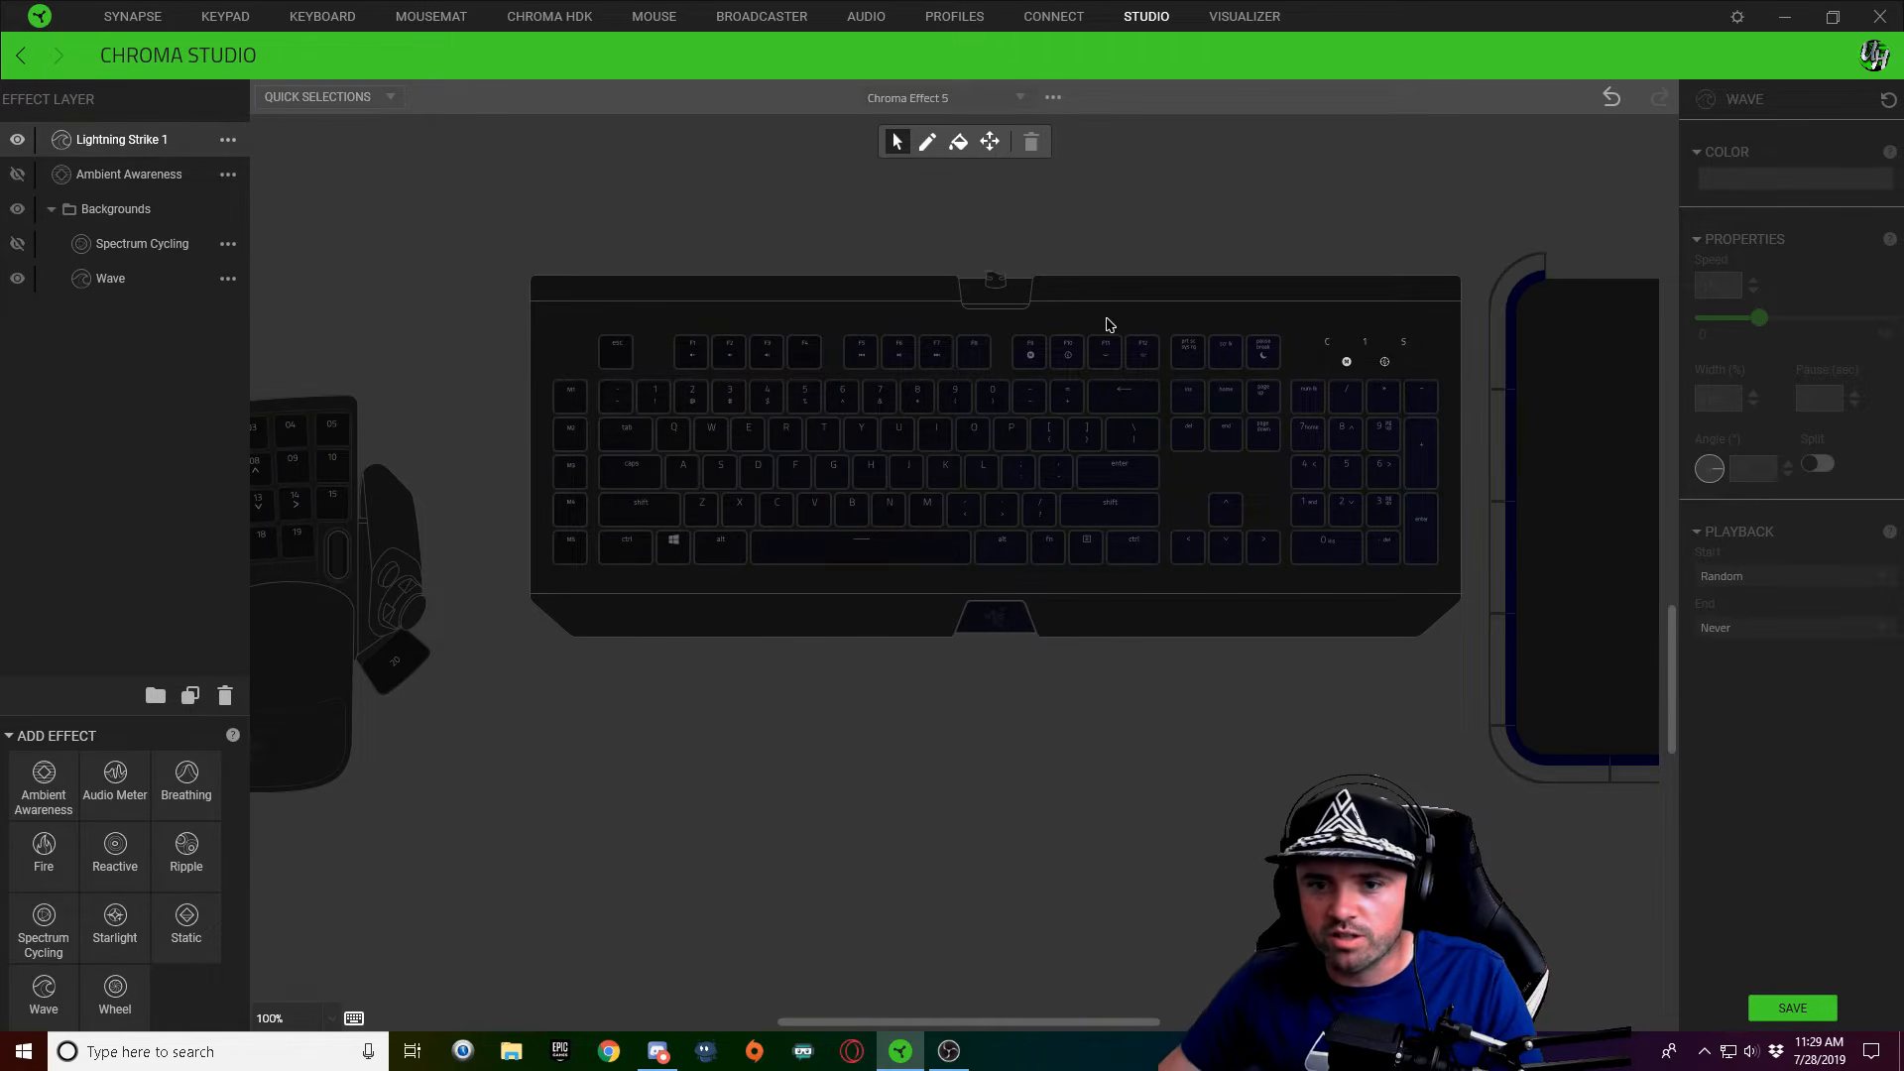
Select a zigzag path for Lightning Strike 1 on the keyboard: F7, F8, 0, I, K, period, right Alt and the logo
{"action": "left_click_drag", "start_coordinate": [944, 357], "coordinate": [960, 373]}
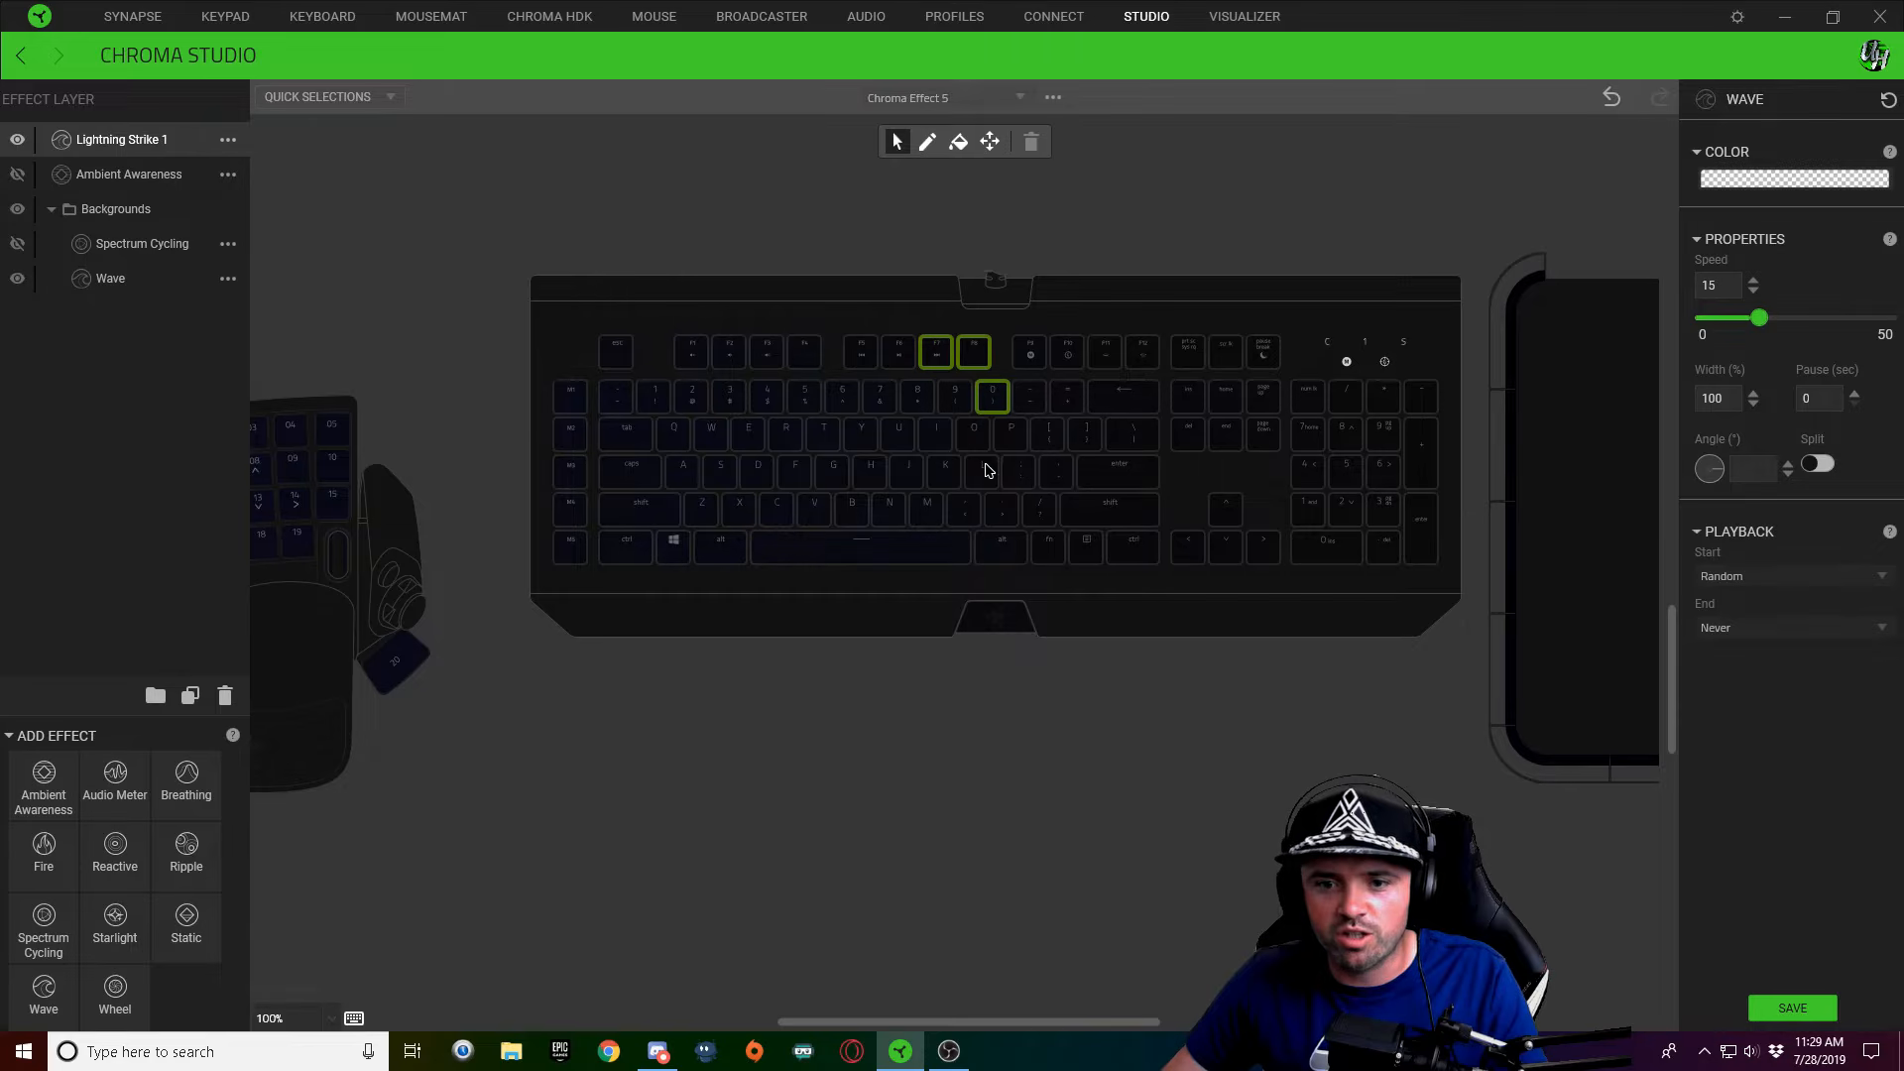
{"action": "left_click", "coordinate": [935, 433]}
{"action": "left_click", "coordinate": [944, 472]}
{"action": "left_click", "coordinate": [1003, 517]}
{"action": "left_click", "coordinate": [1000, 547]}
{"action": "left_click", "coordinate": [987, 620]}
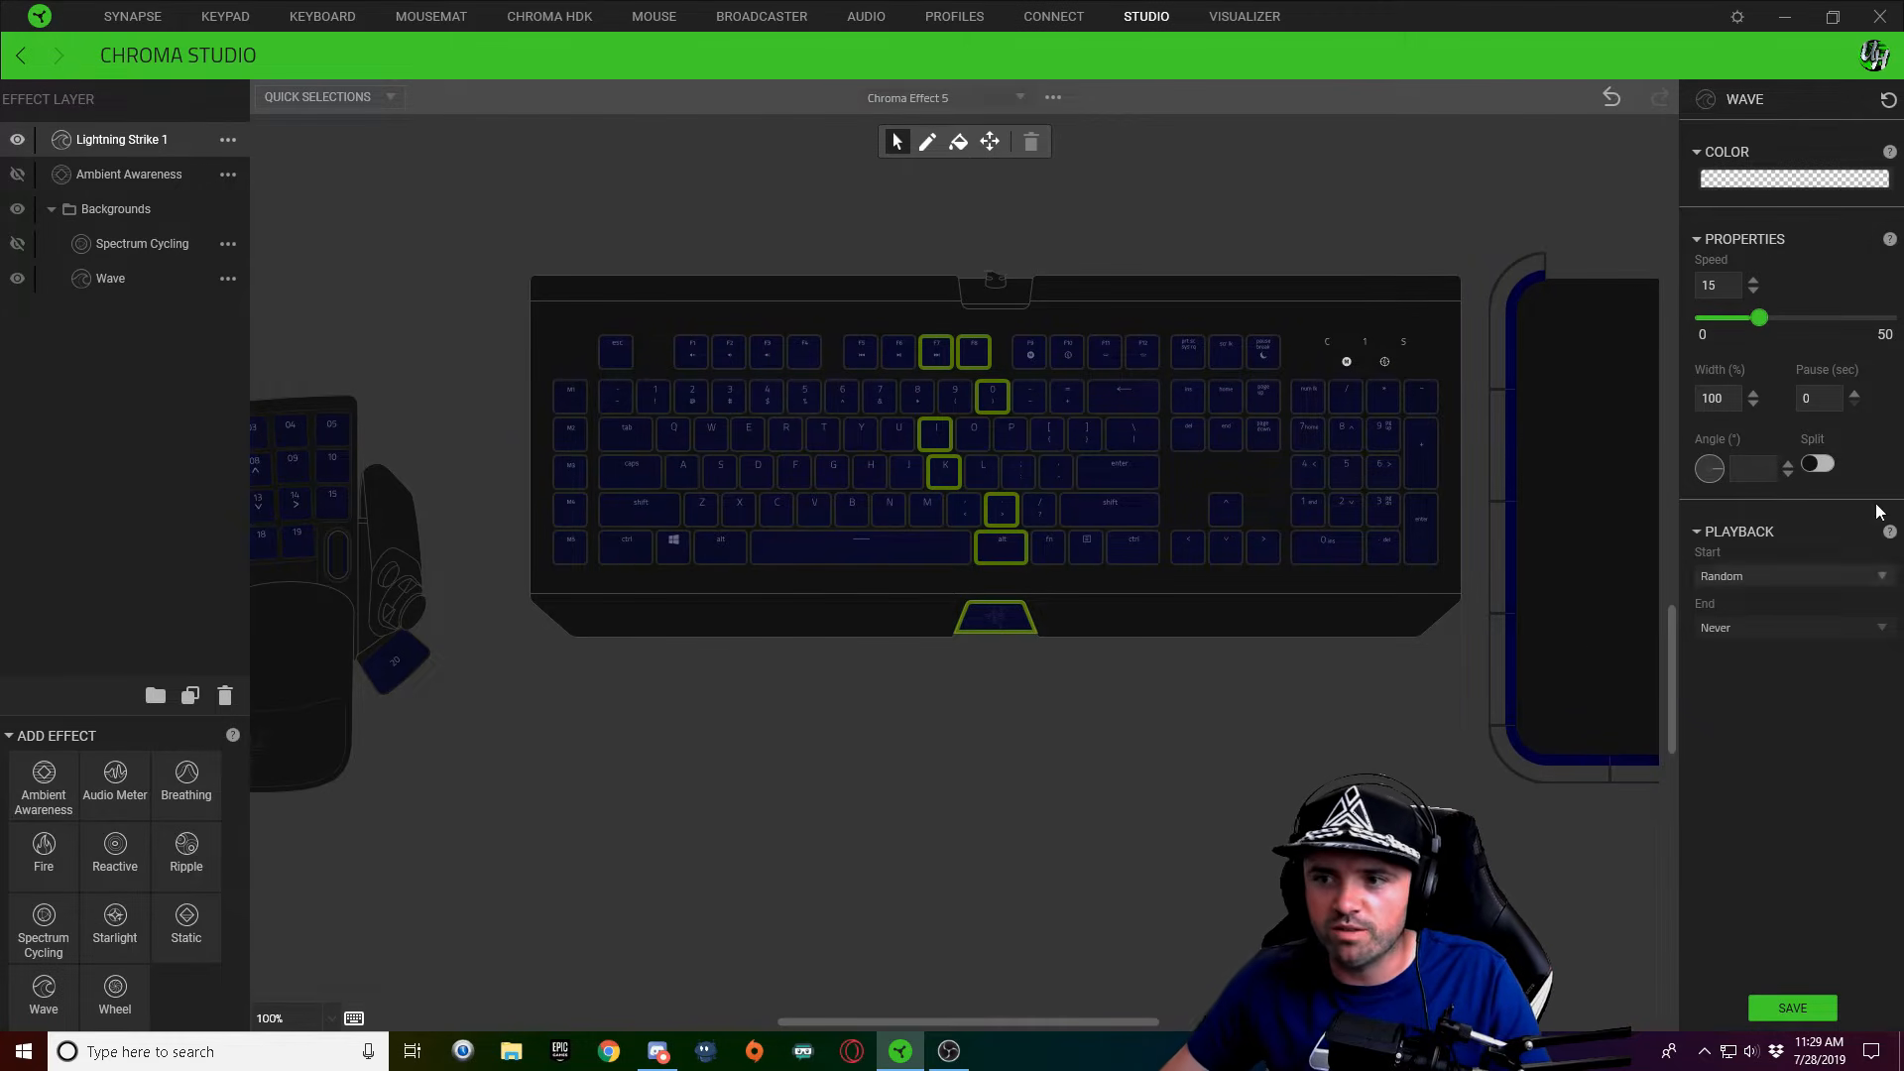
Give Lightning Strike 1 the black-green-black gradient pattern, recolor its middle stop to FFFFFF and add a second white stop beside it
{"action": "left_click", "coordinate": [1760, 180]}
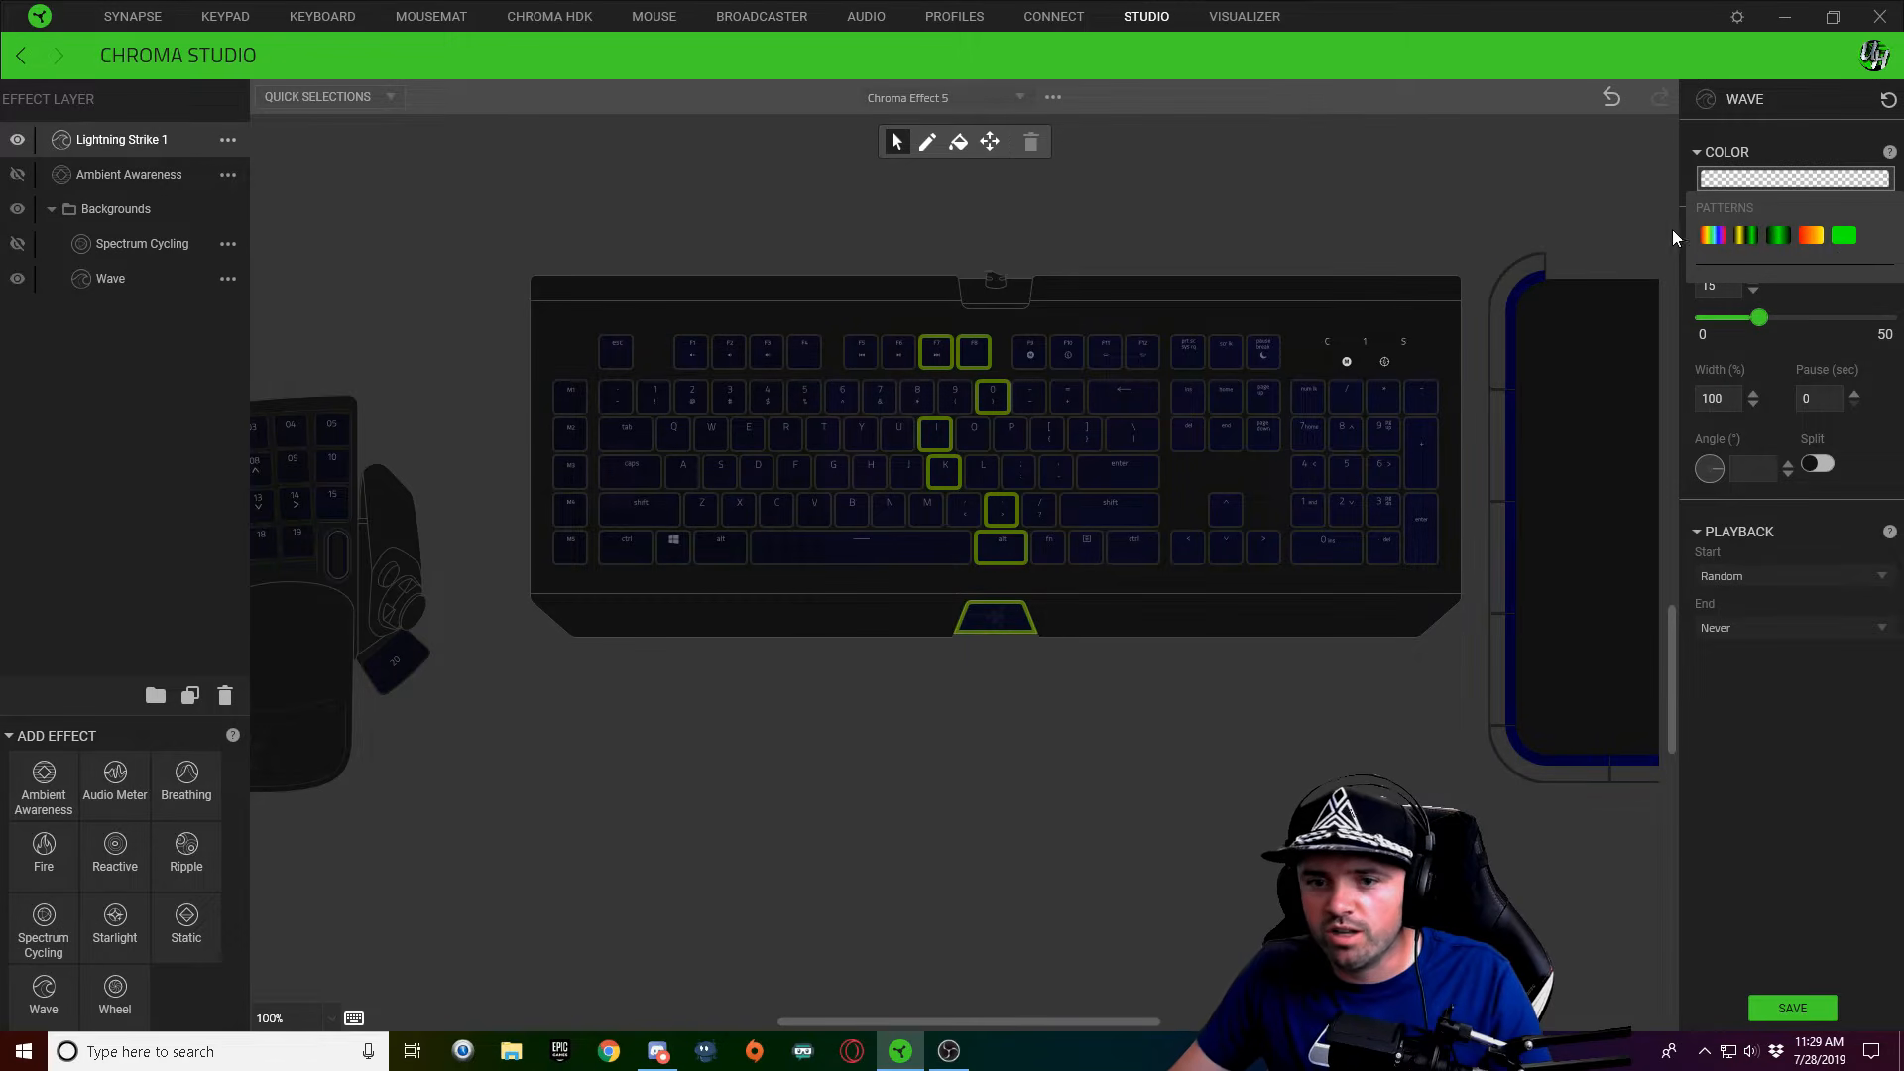
{"action": "left_click", "coordinate": [1782, 236]}
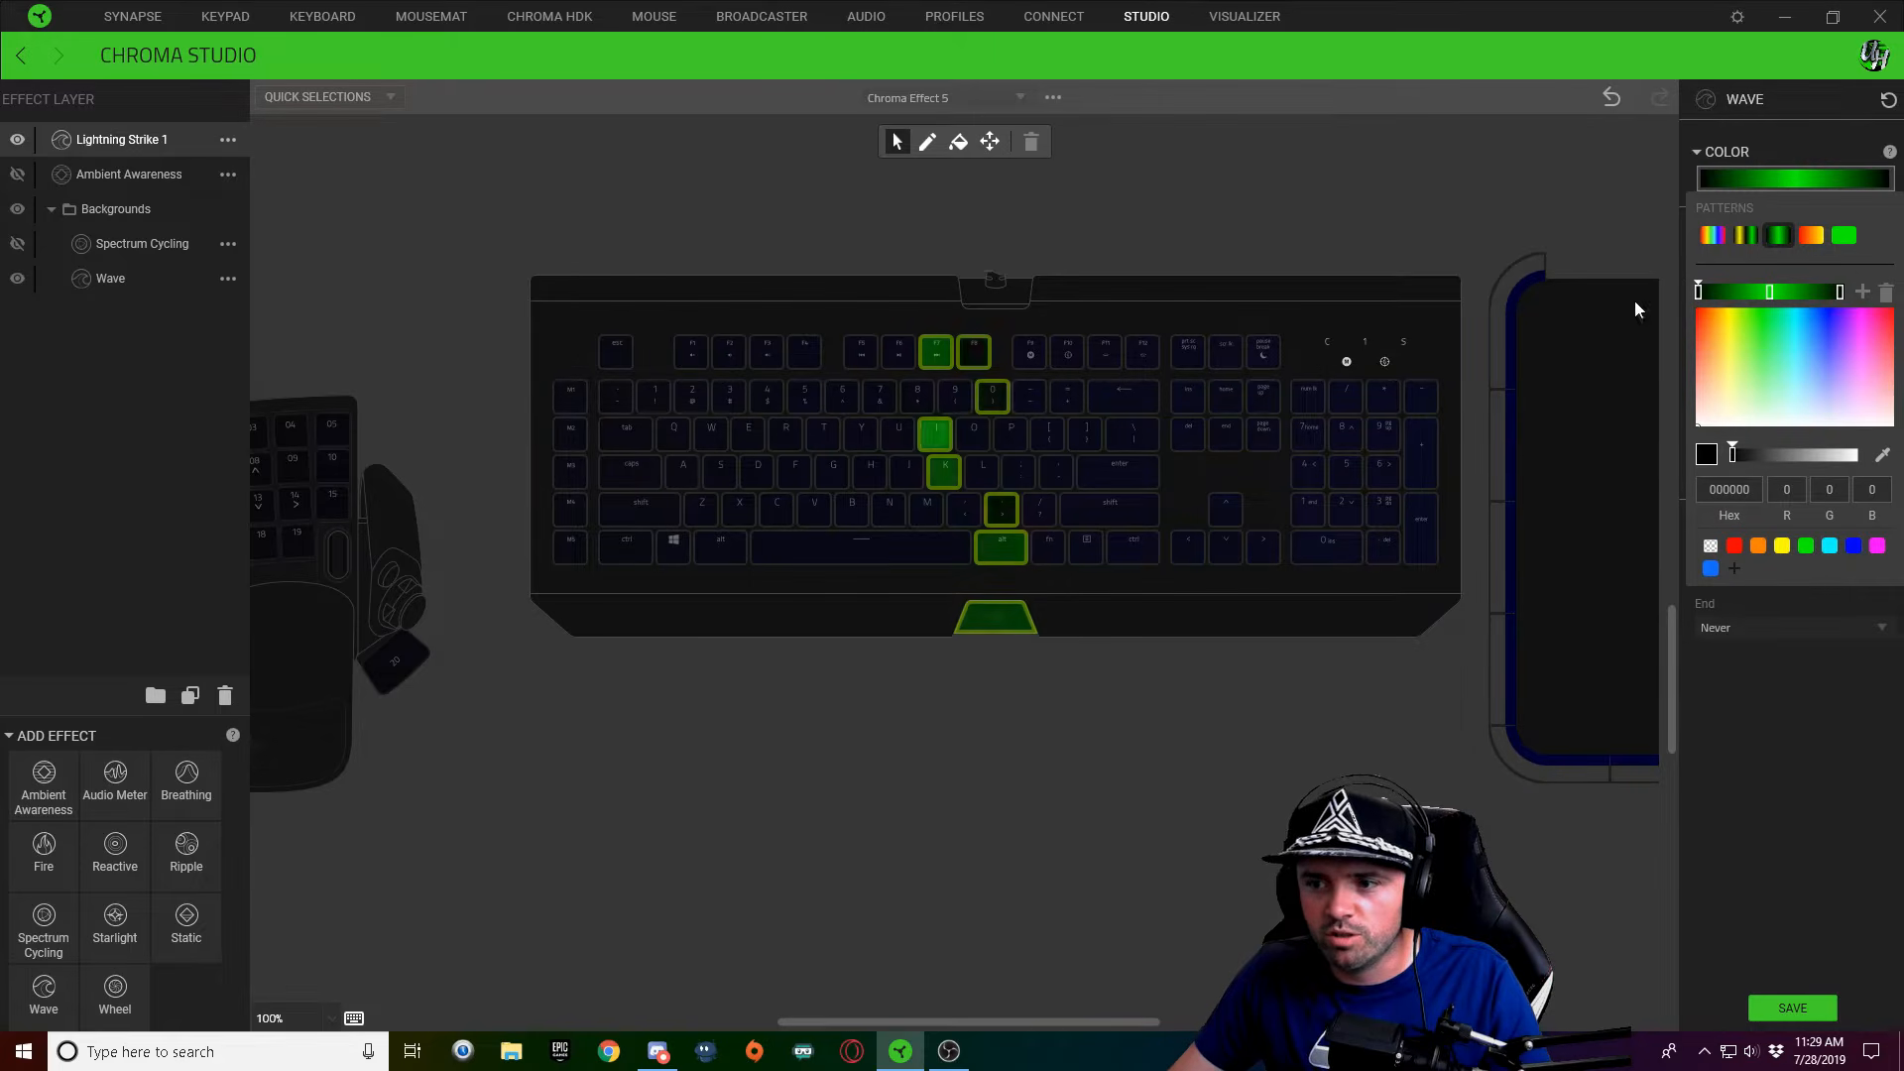
{"action": "left_click", "coordinate": [1770, 294]}
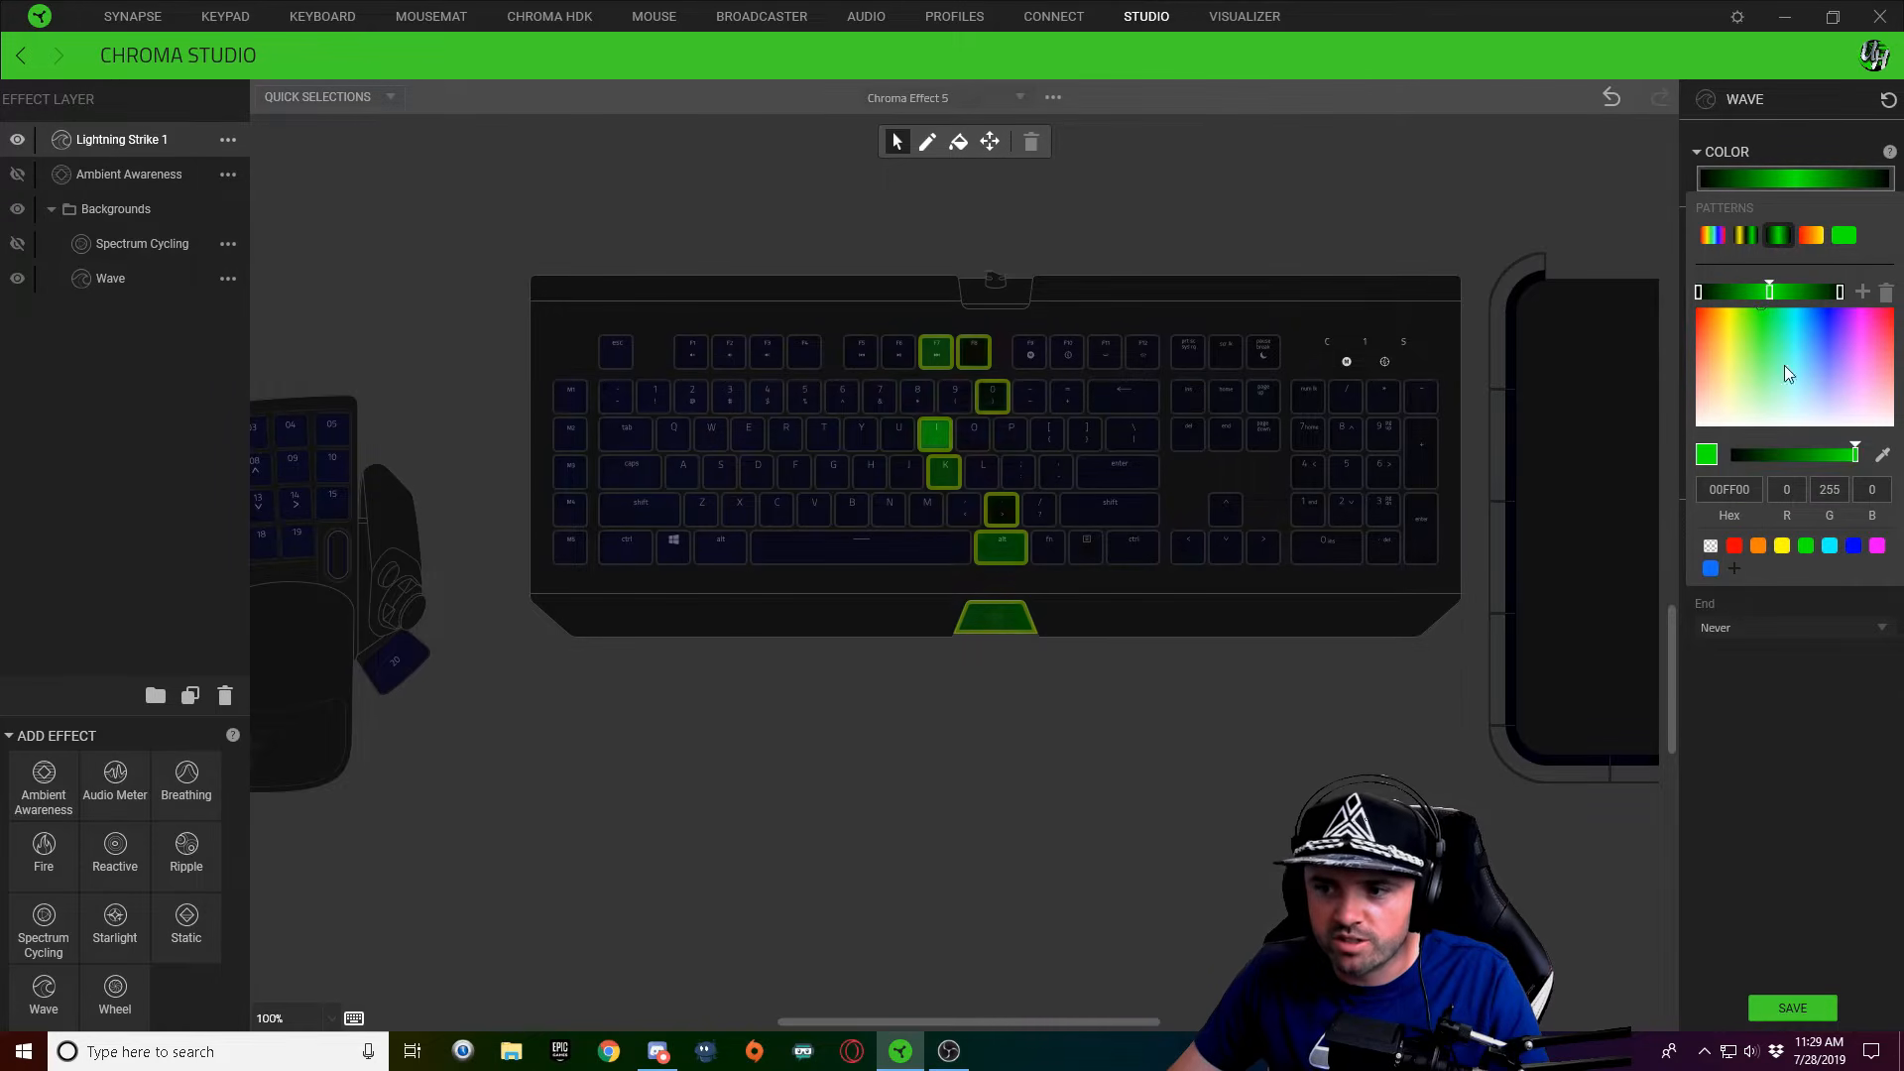
{"action": "left_click", "coordinate": [1729, 419]}
{"action": "double_click", "coordinate": [1735, 488]}
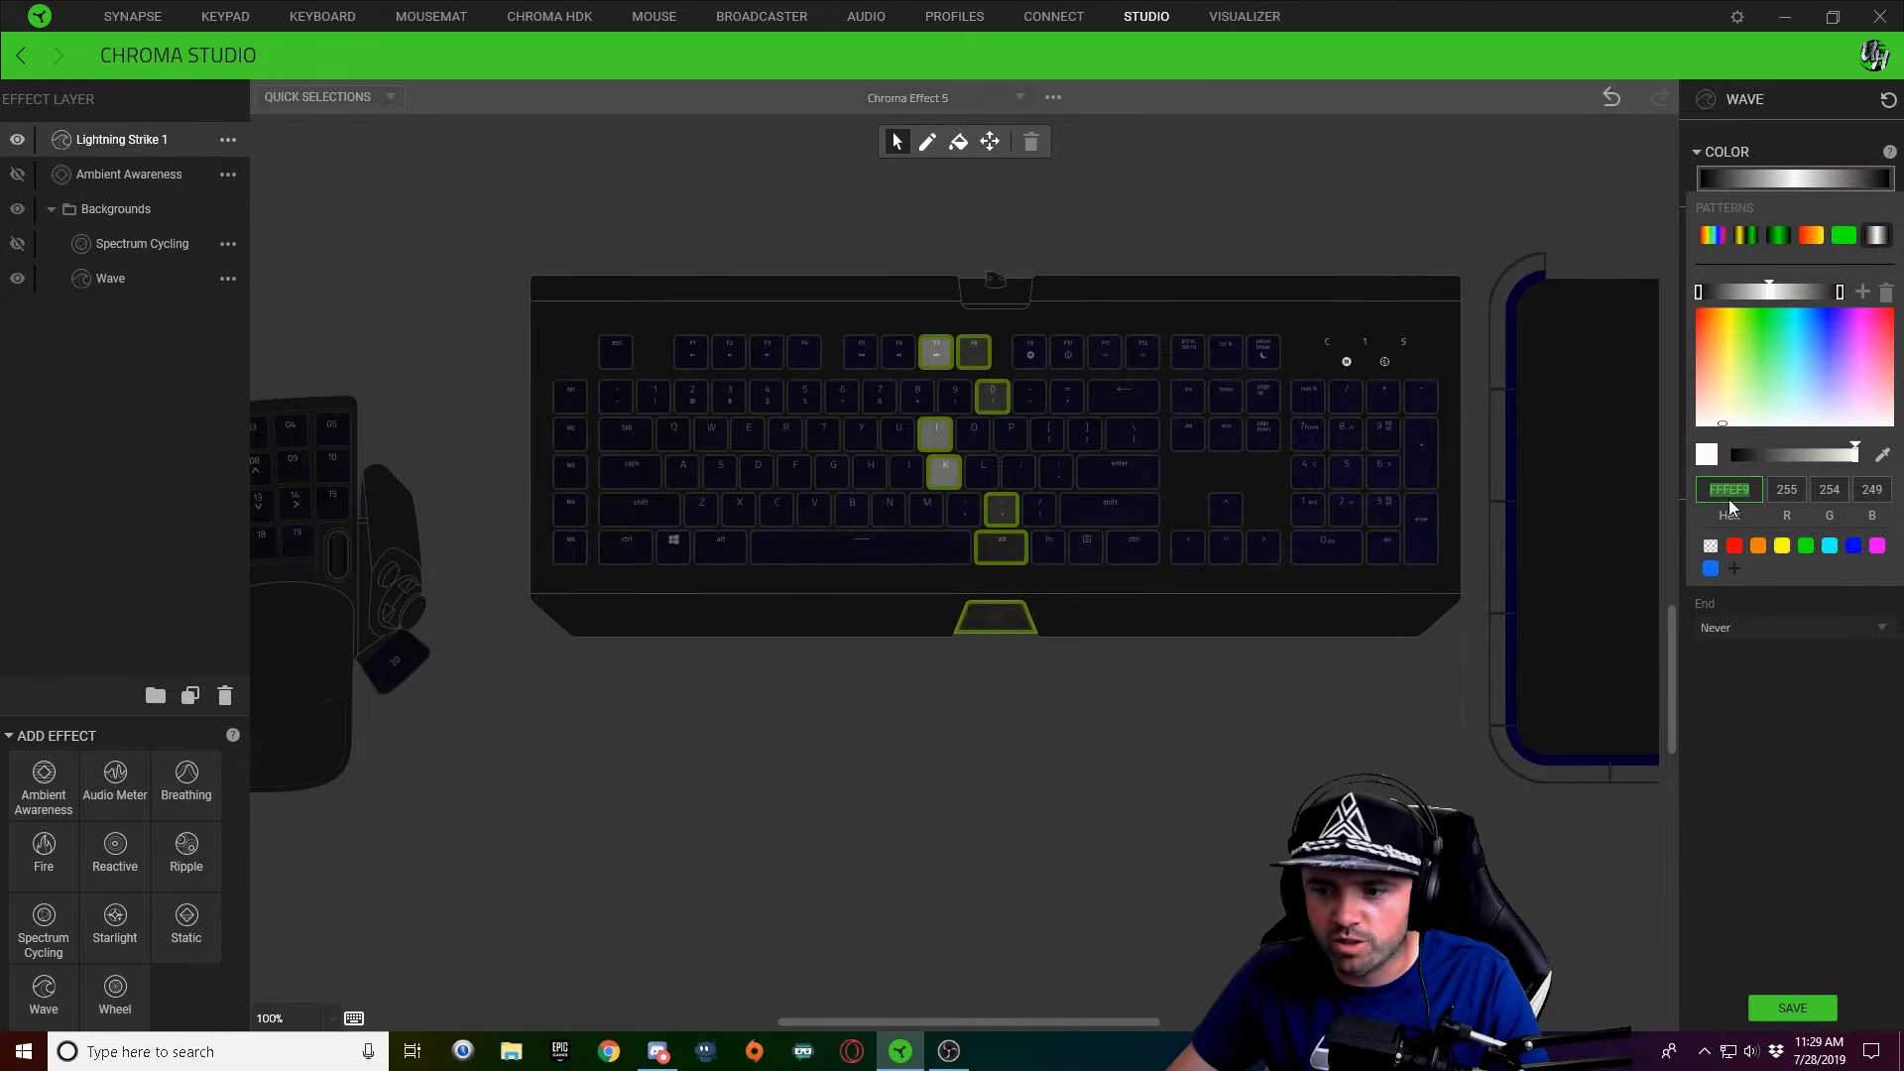
{"action": "type", "text": "ffffff"}
{"action": "key", "text": "Return"}
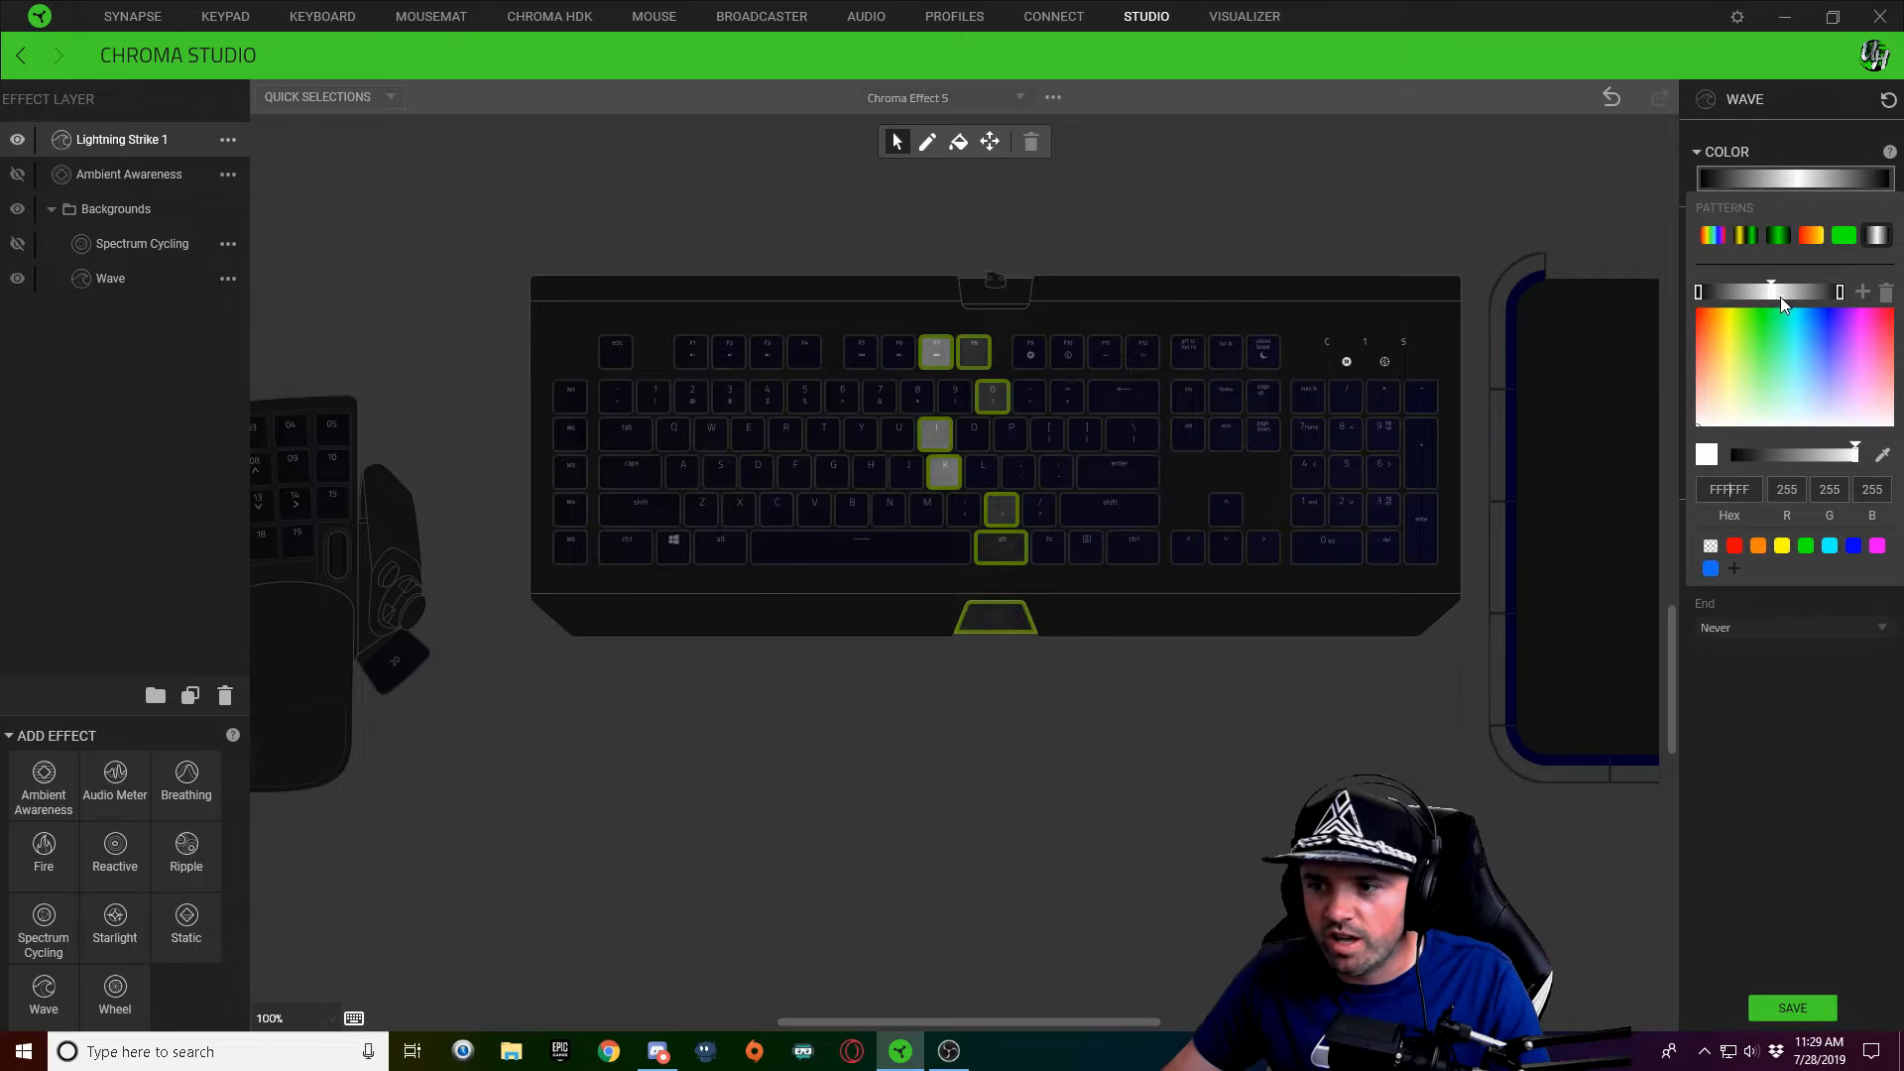
{"action": "left_click", "coordinate": [1864, 293]}
{"action": "left_click_drag", "start_coordinate": [1795, 295], "coordinate": [1760, 296]}
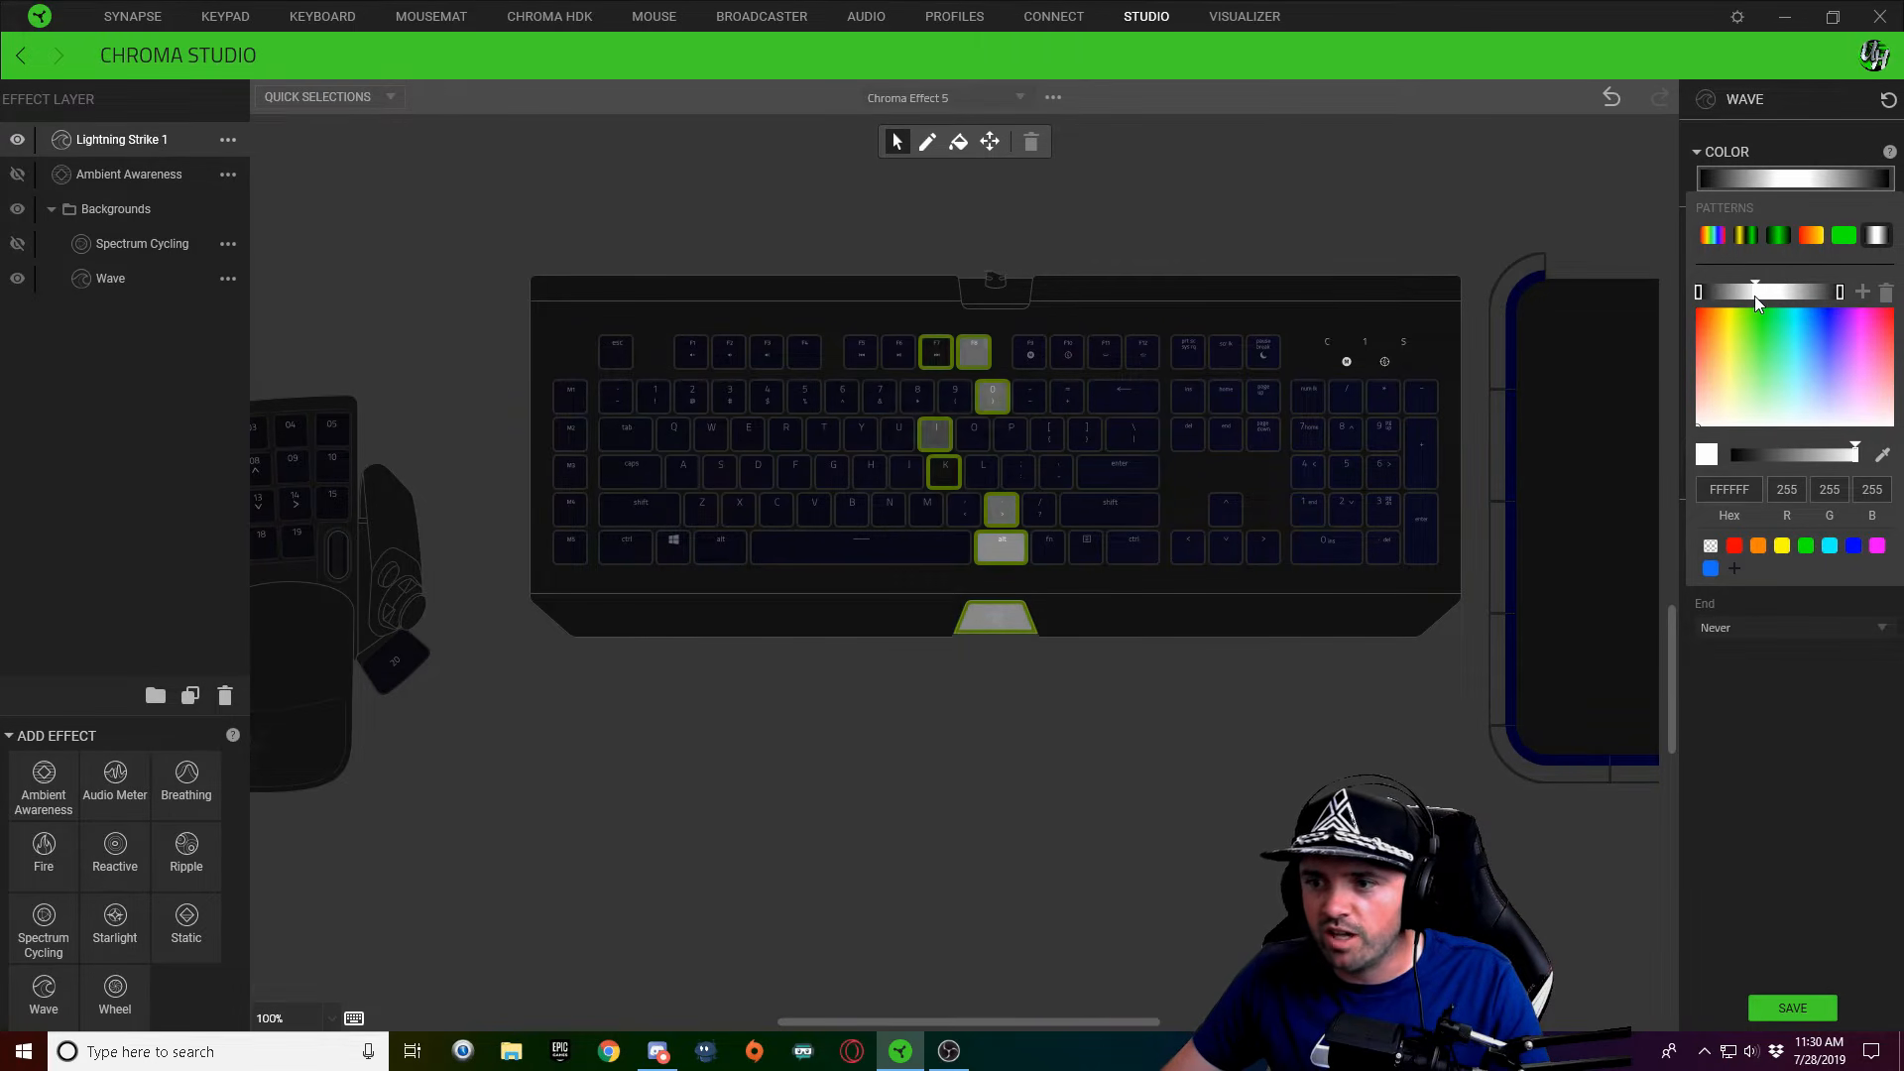
Make both black end stops of the Lightning Strike 1 gradient transparent and move them inward against the white band
{"action": "left_click", "coordinate": [1698, 293]}
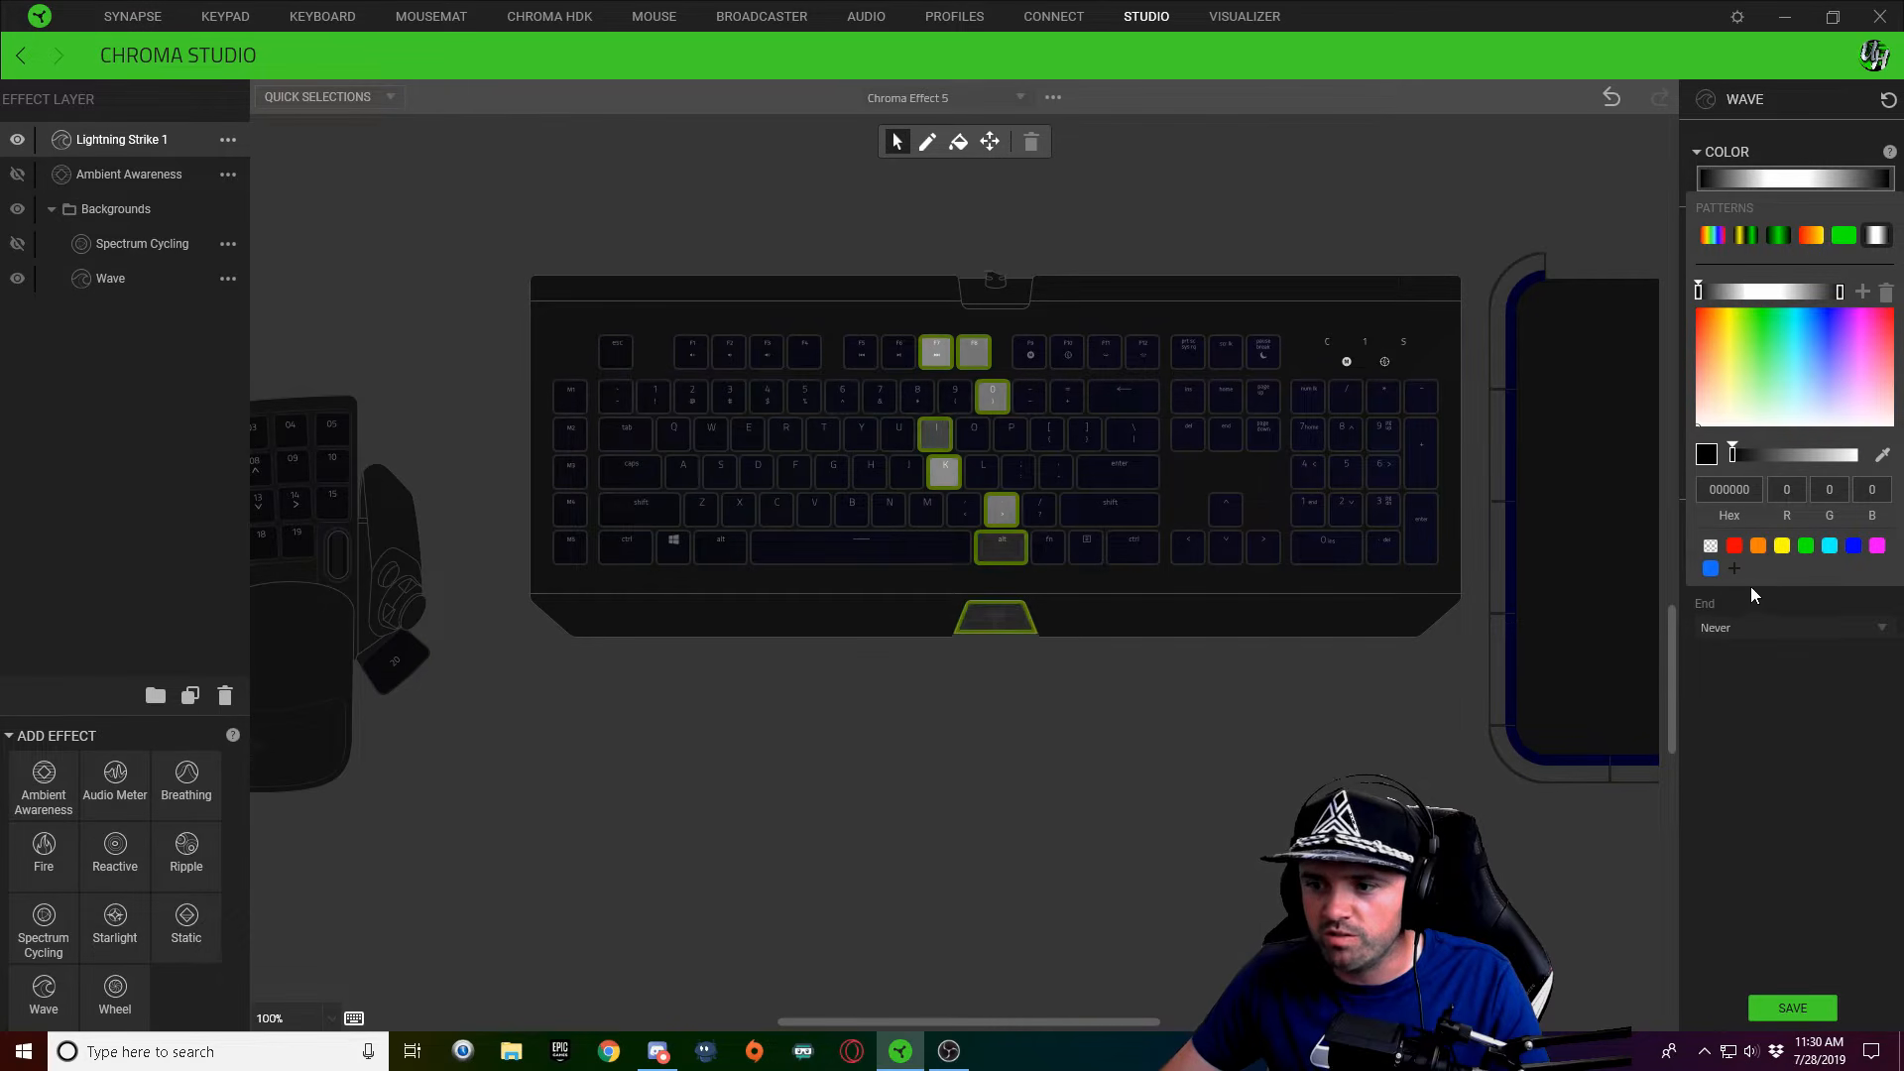
{"action": "left_click", "coordinate": [1710, 545]}
{"action": "left_click_drag", "start_coordinate": [1699, 292], "coordinate": [1828, 279]}
{"action": "left_click", "coordinate": [1842, 290]}
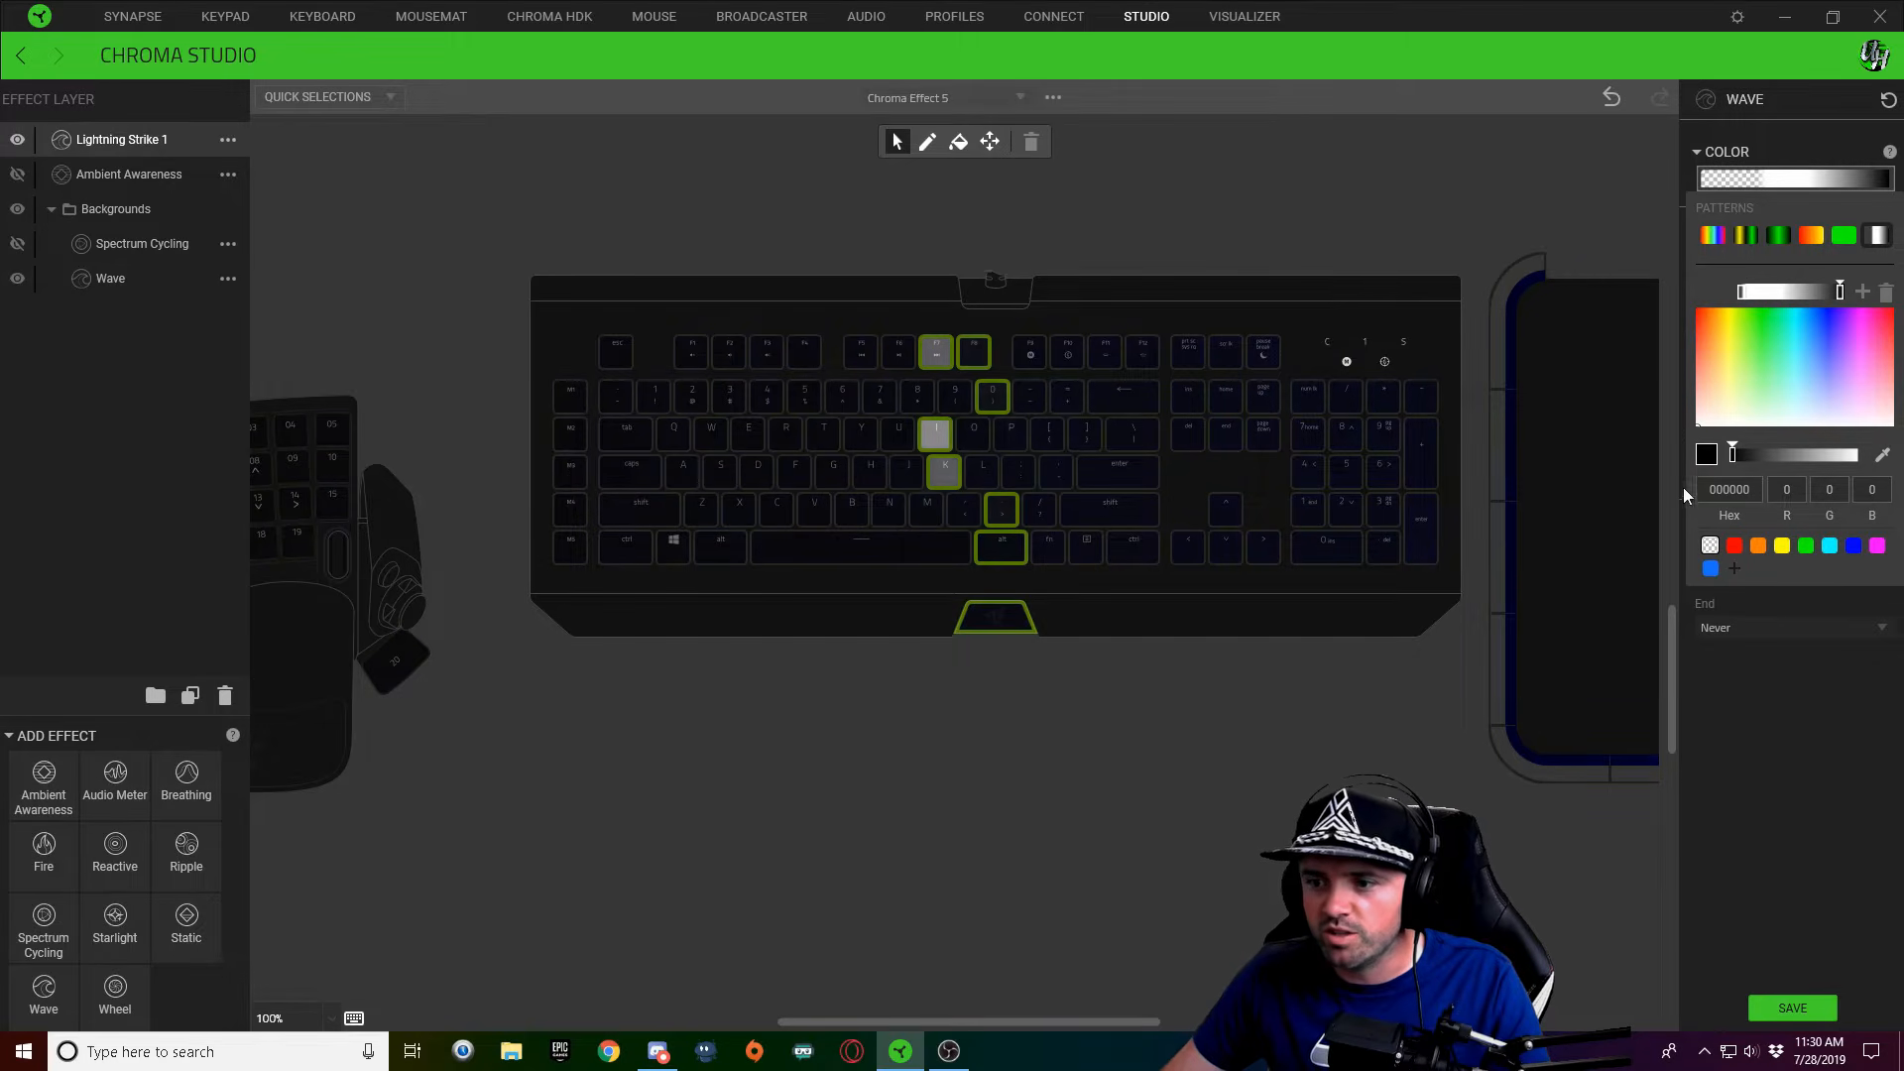
{"action": "left_click", "coordinate": [1710, 545]}
{"action": "left_click_drag", "start_coordinate": [1841, 294], "coordinate": [1785, 296]}
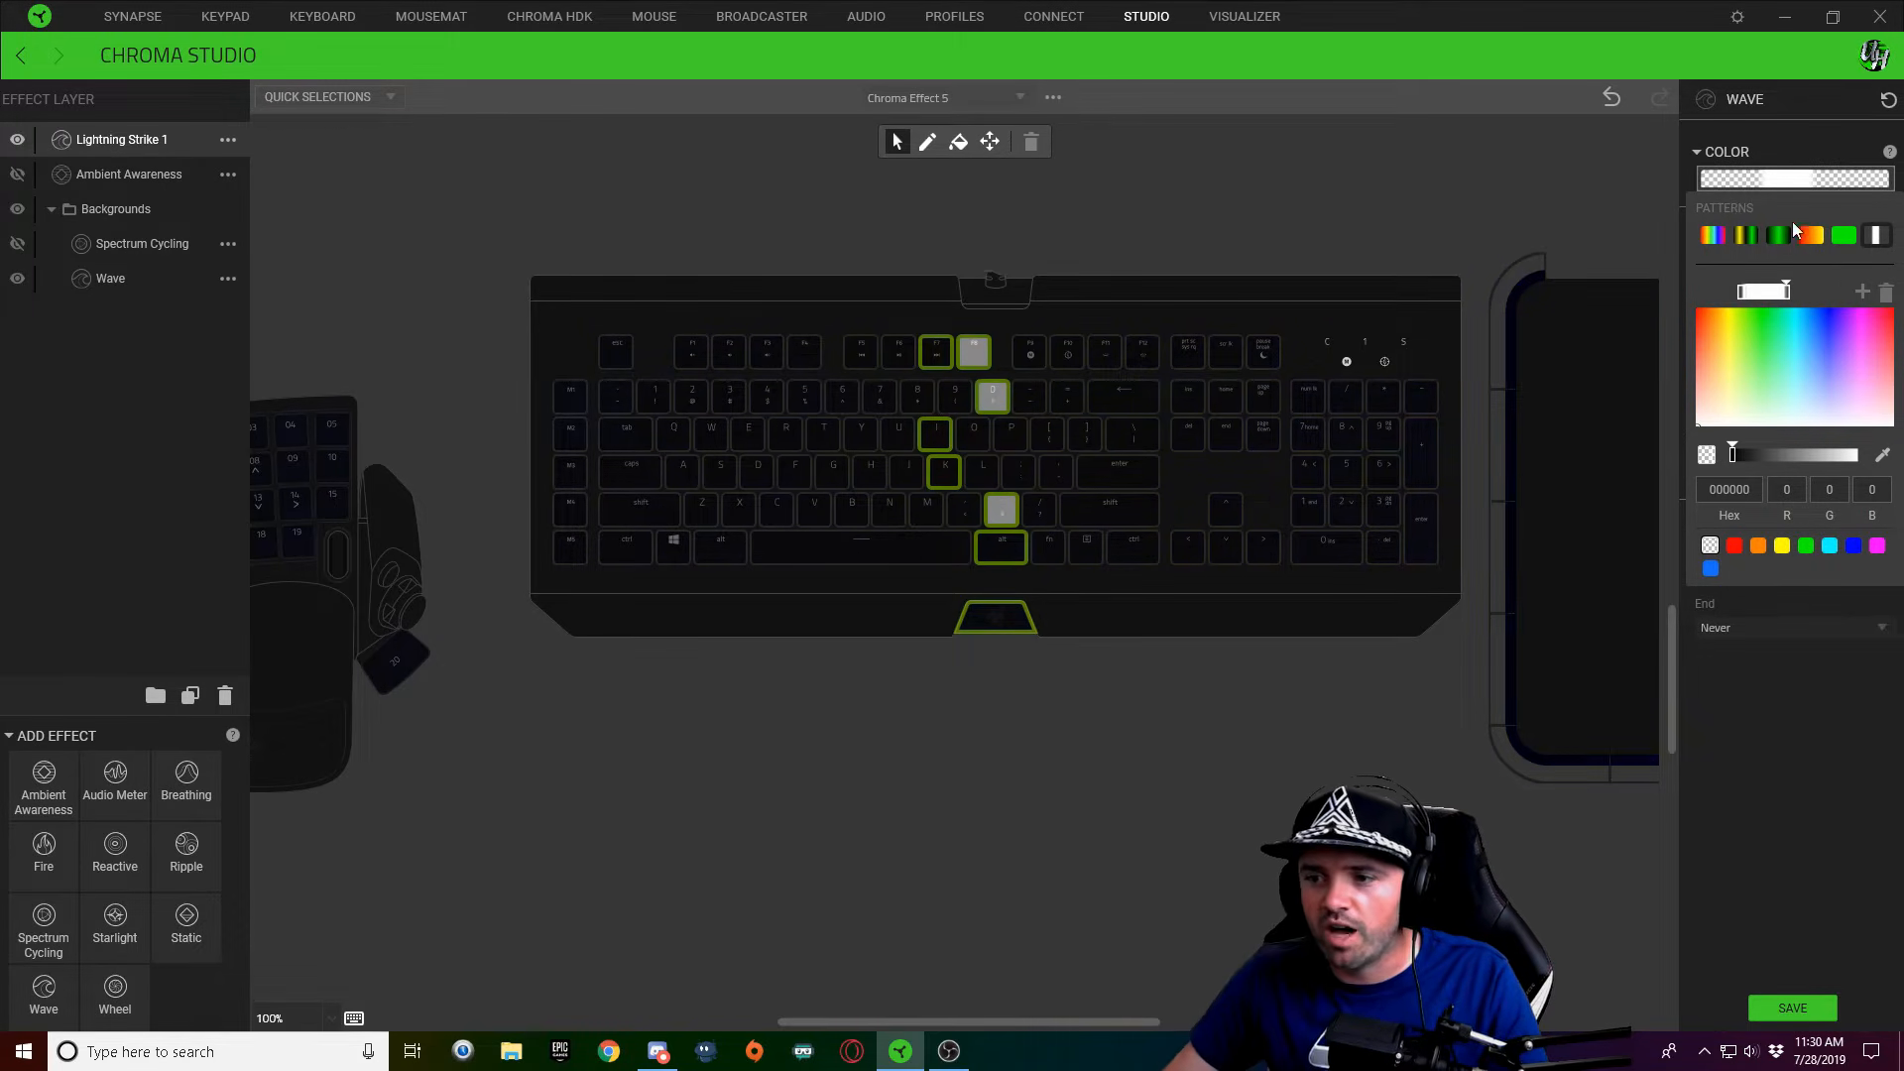
{"action": "left_click", "coordinate": [1805, 817]}
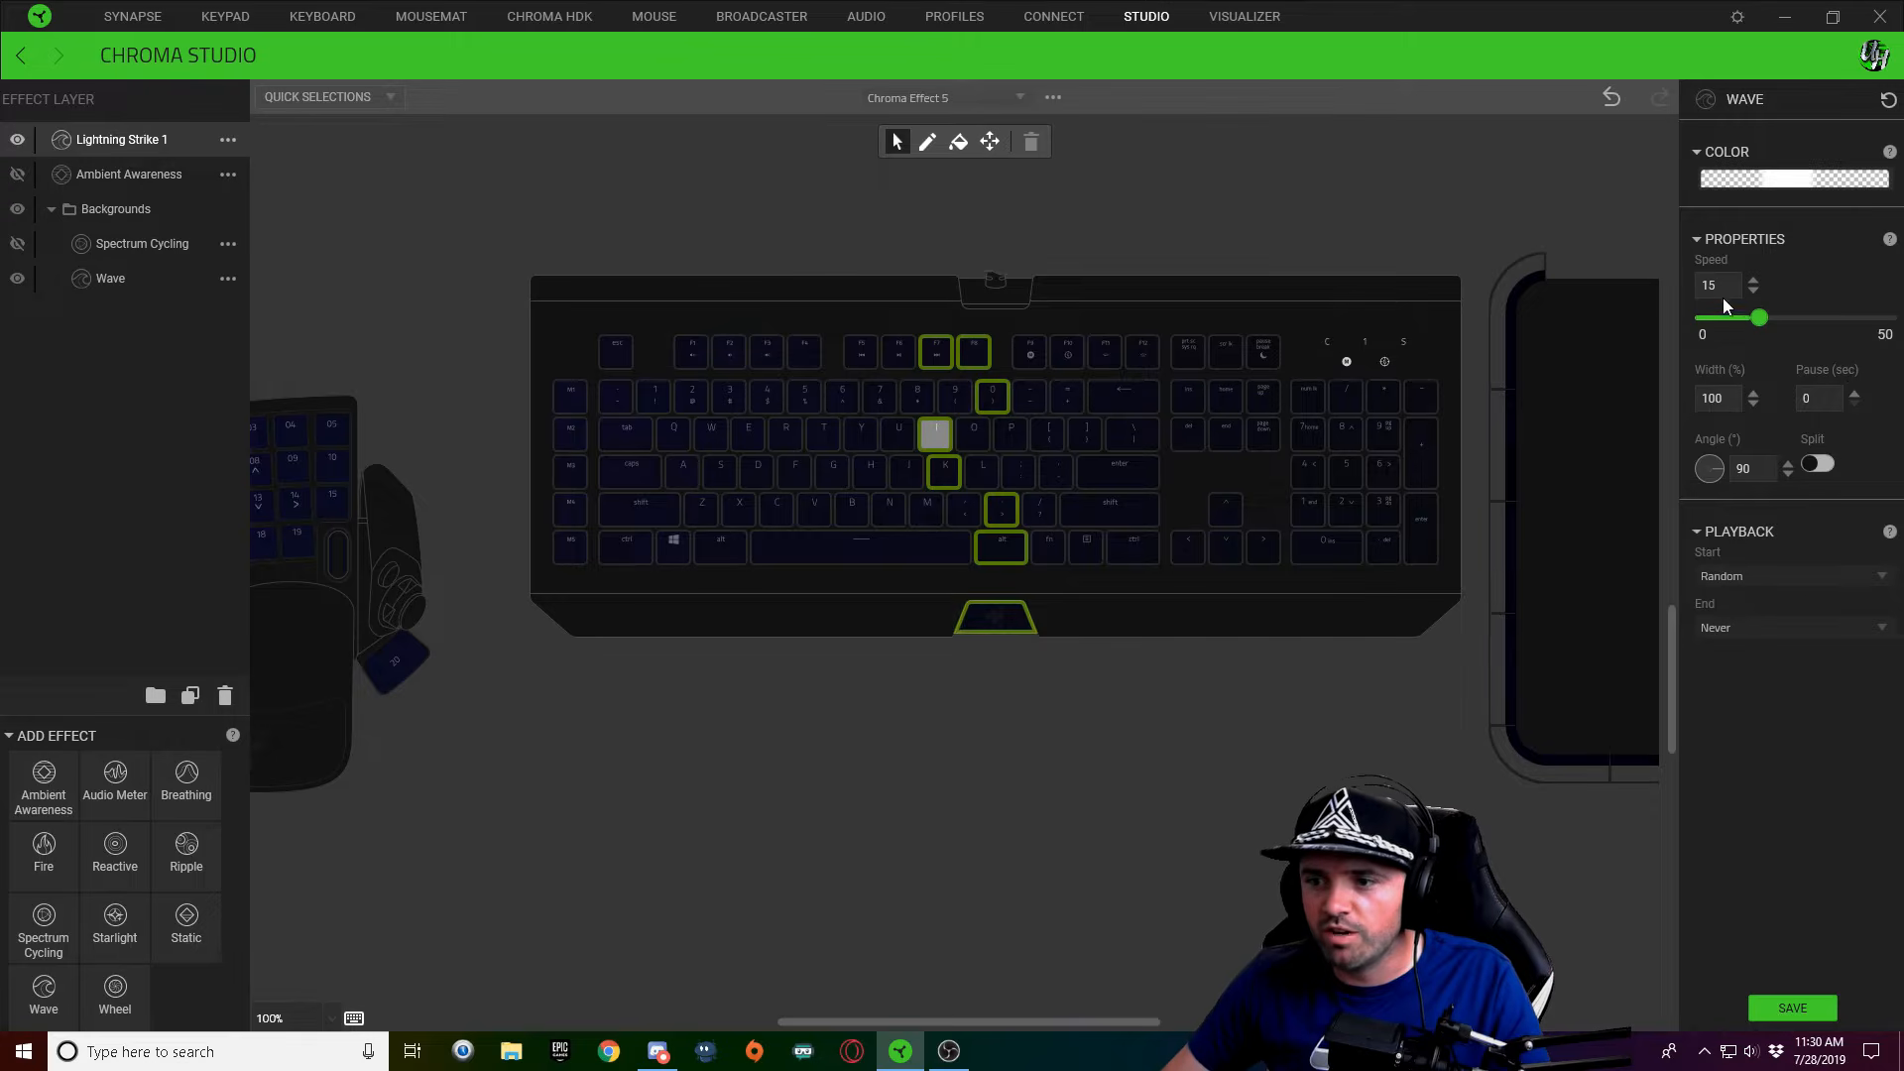
Set the Lightning Strike 1 wave to a 180° angle, 200% width and a 2-second pause, and save the effect
{"action": "left_click", "coordinate": [1710, 480]}
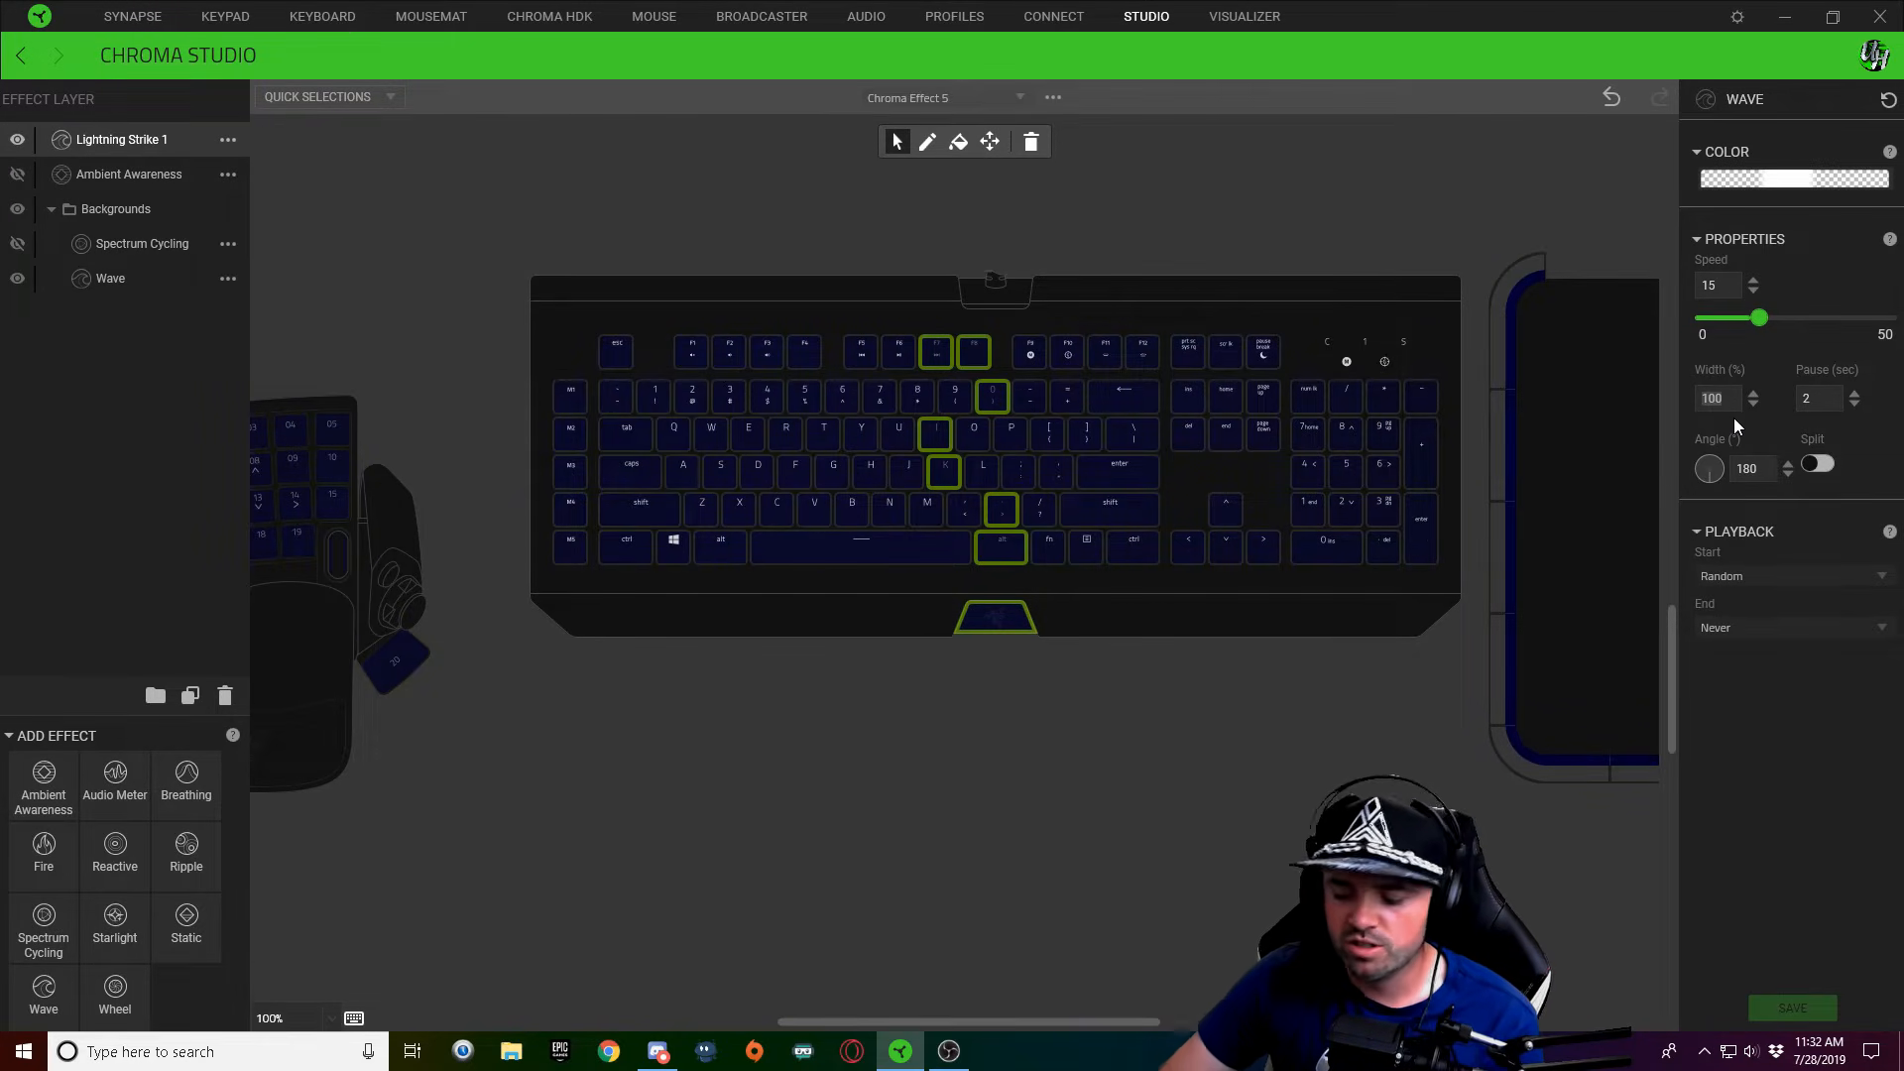
{"action": "type", "text": "200"}
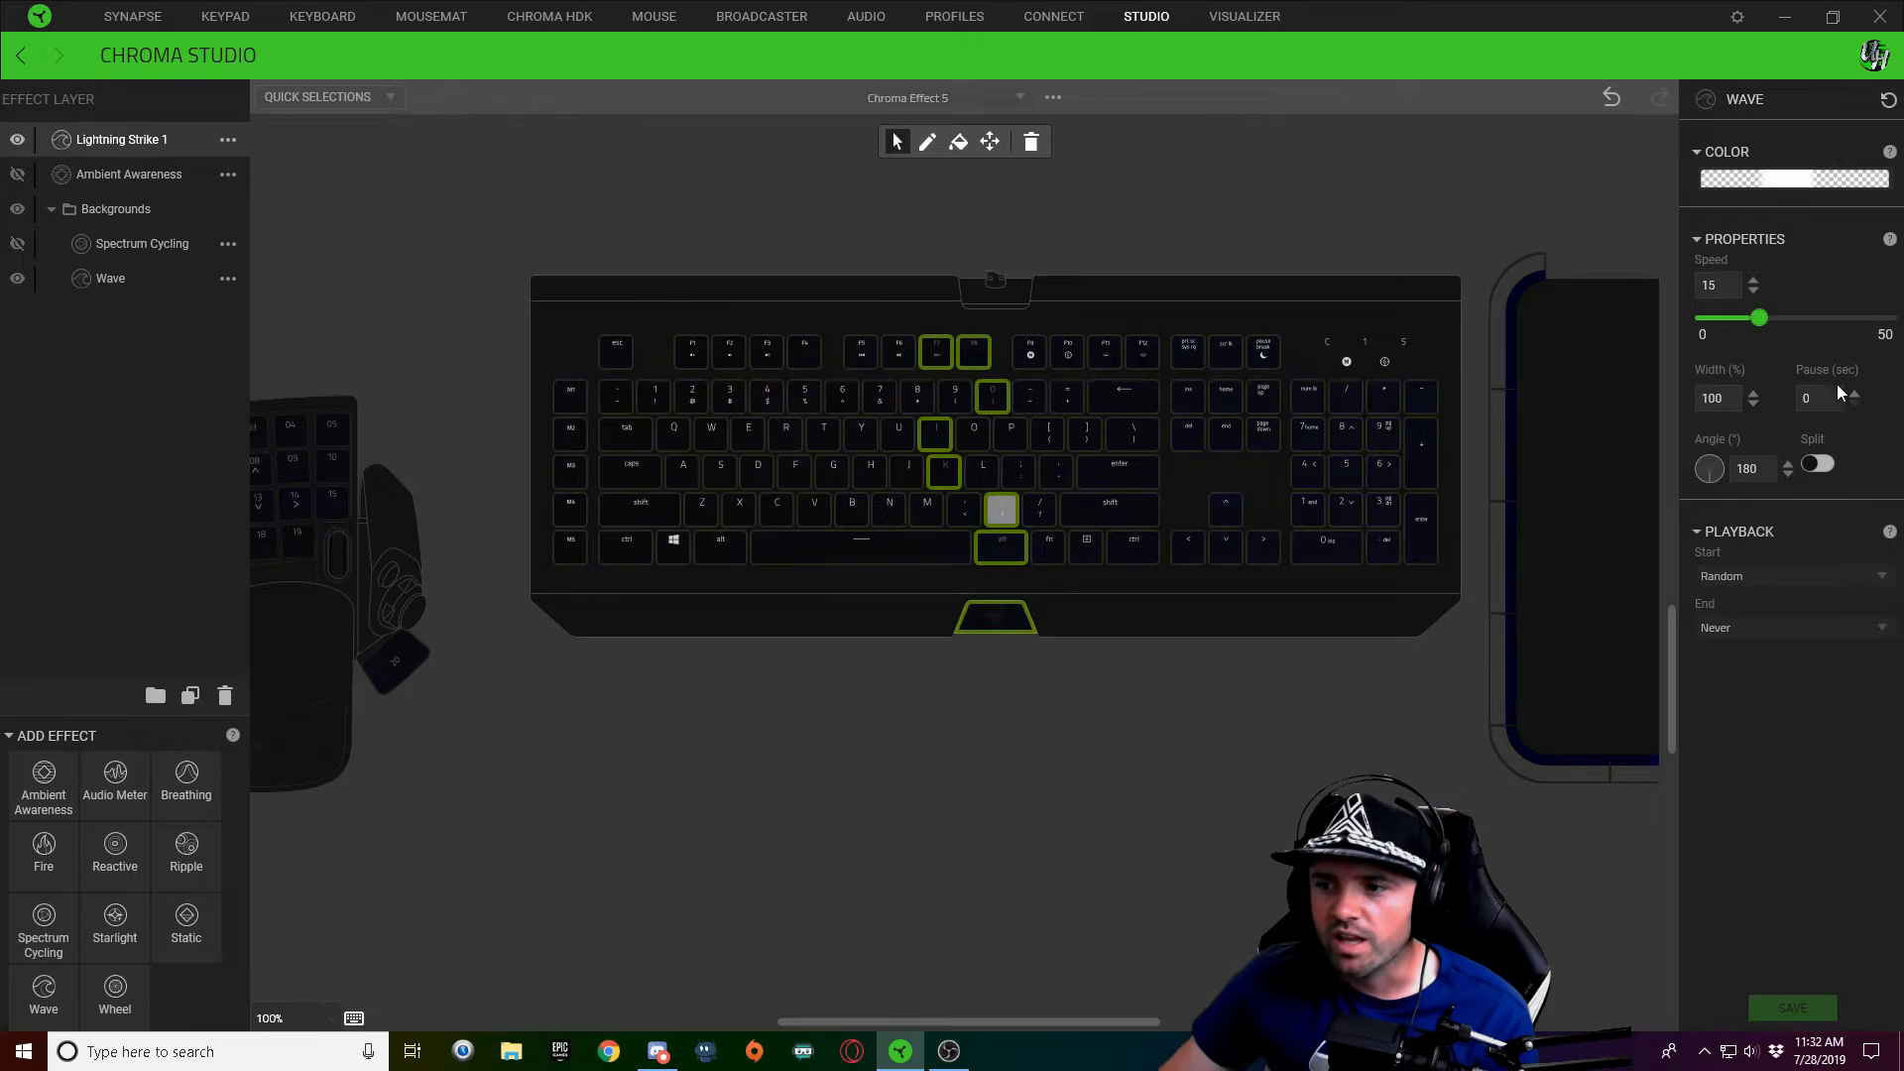
{"action": "left_click", "coordinate": [1856, 395]}
{"action": "left_click", "coordinate": [1856, 395]}
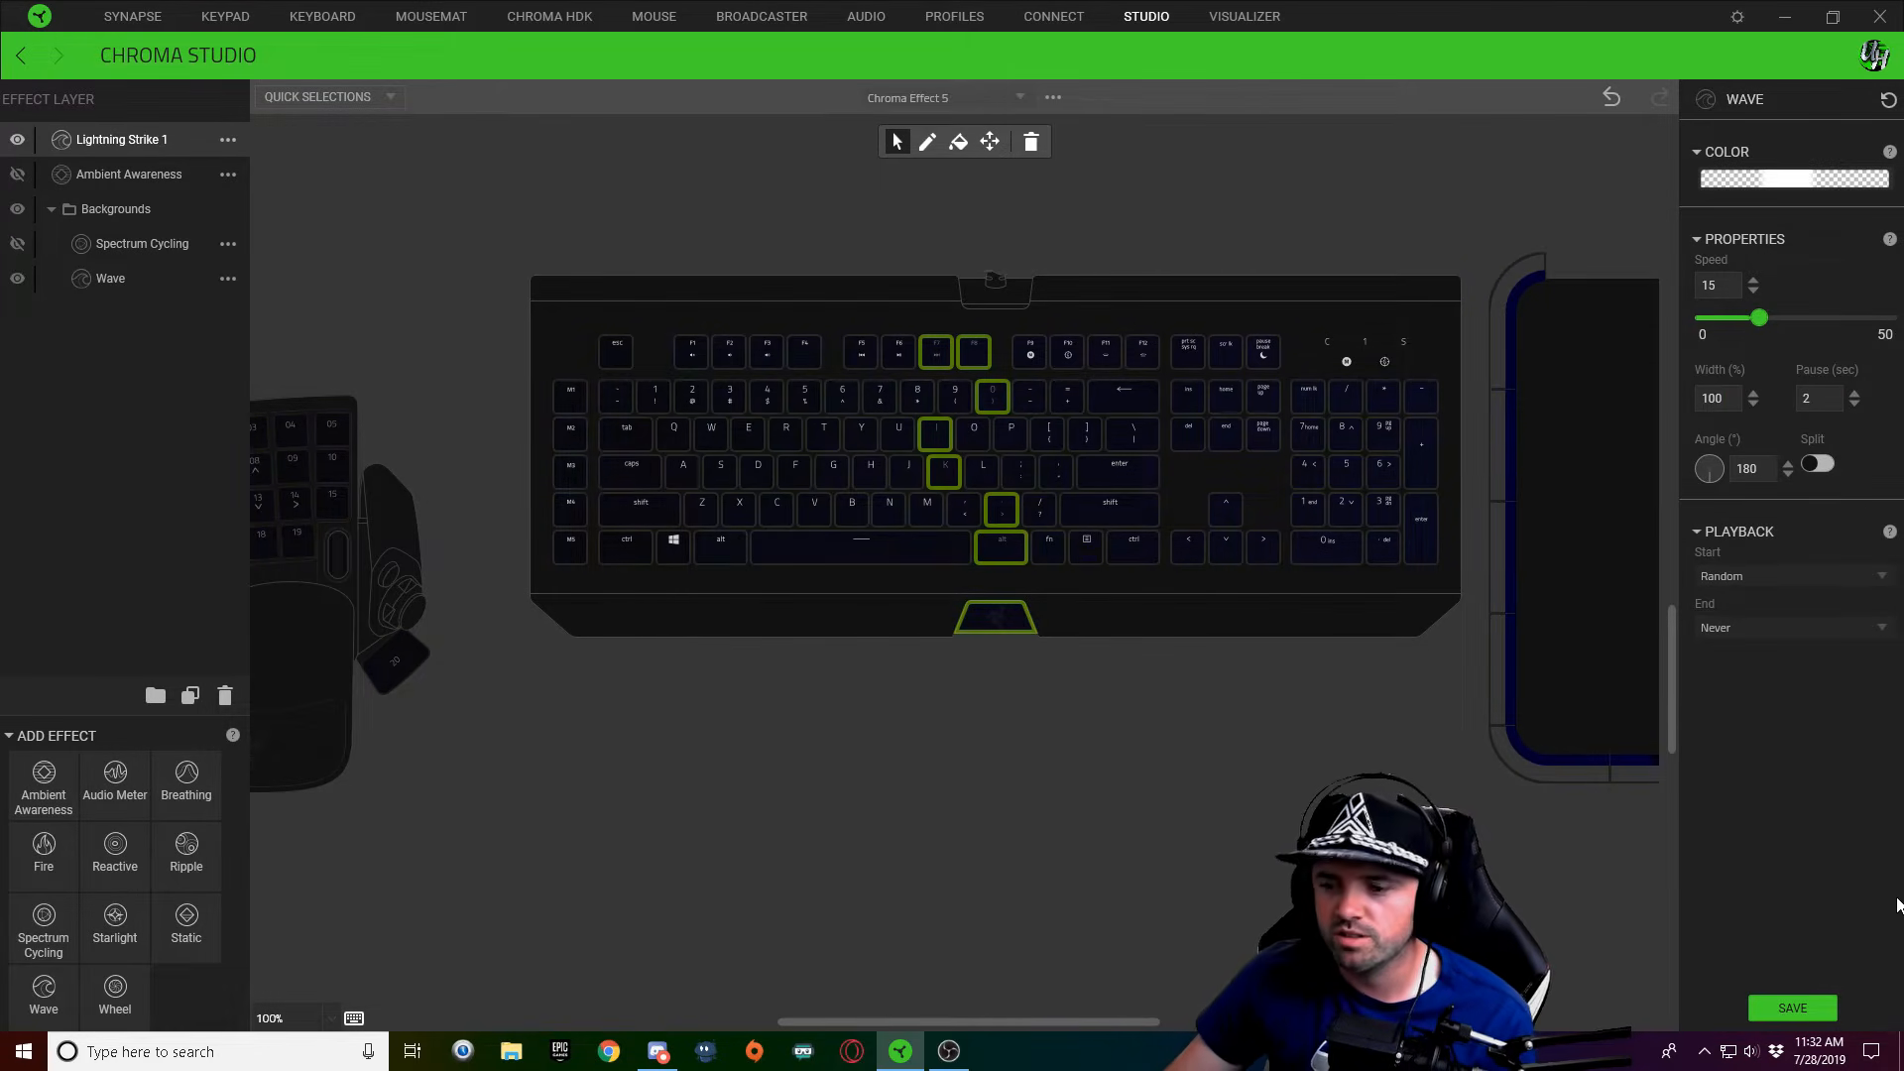
{"action": "left_click", "coordinate": [1823, 1006]}
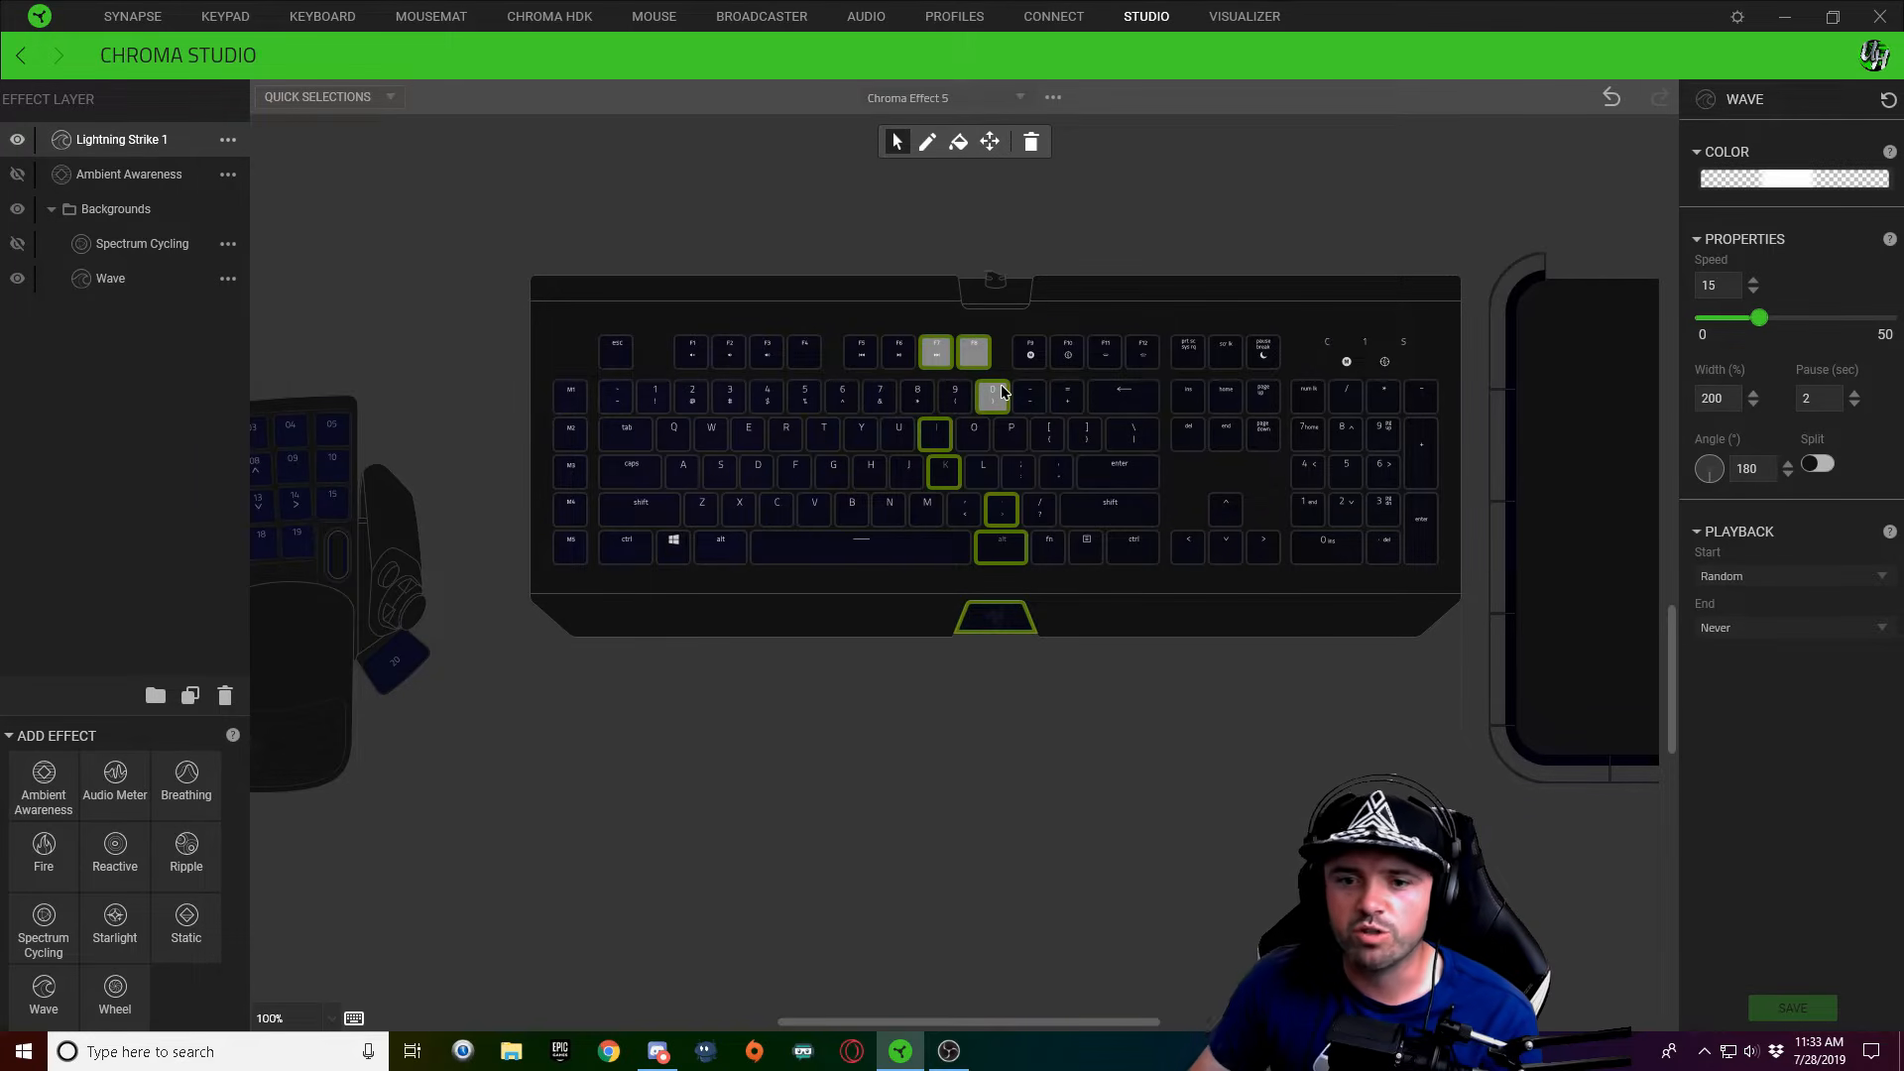
Select only the 0 key, move the two white stops of its Wave gradient slightly closer together, and save
{"action": "mouse_move", "coordinate": [1002, 391]}
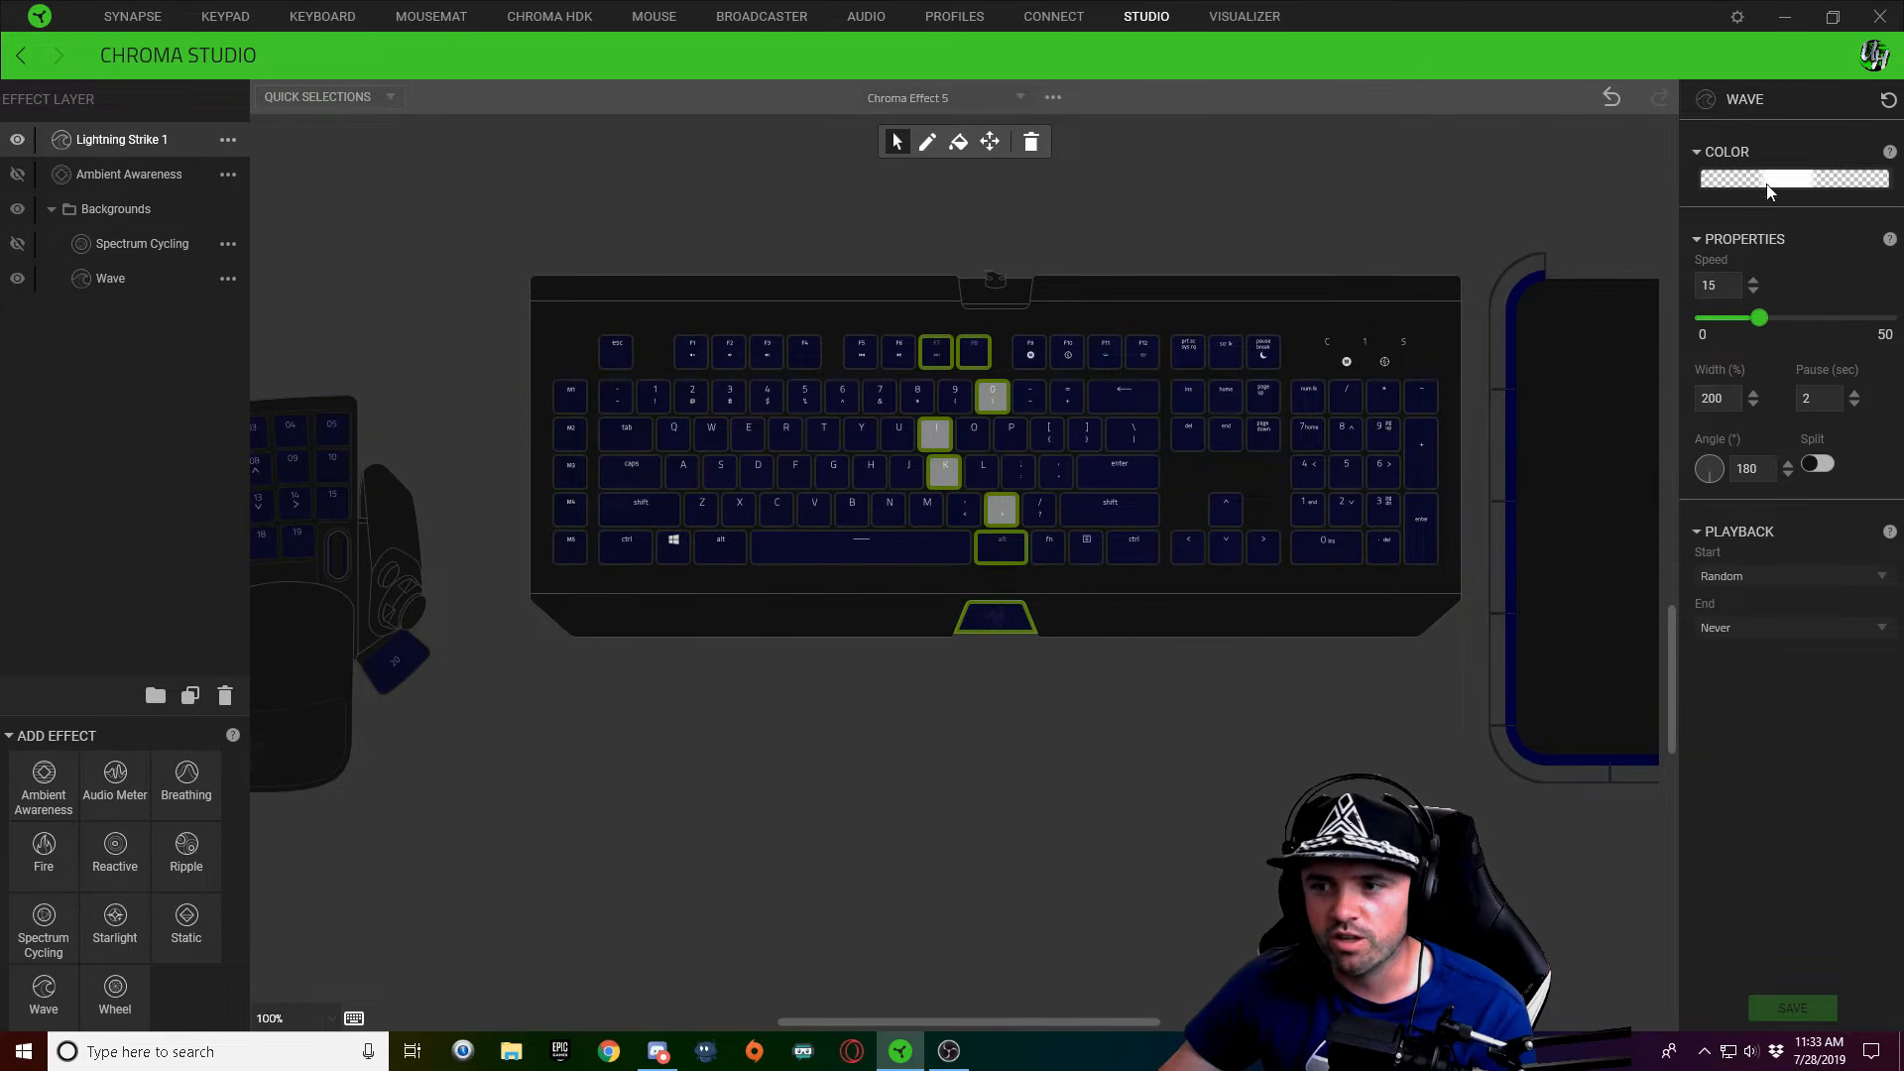
{"action": "left_click", "coordinate": [1141, 307]}
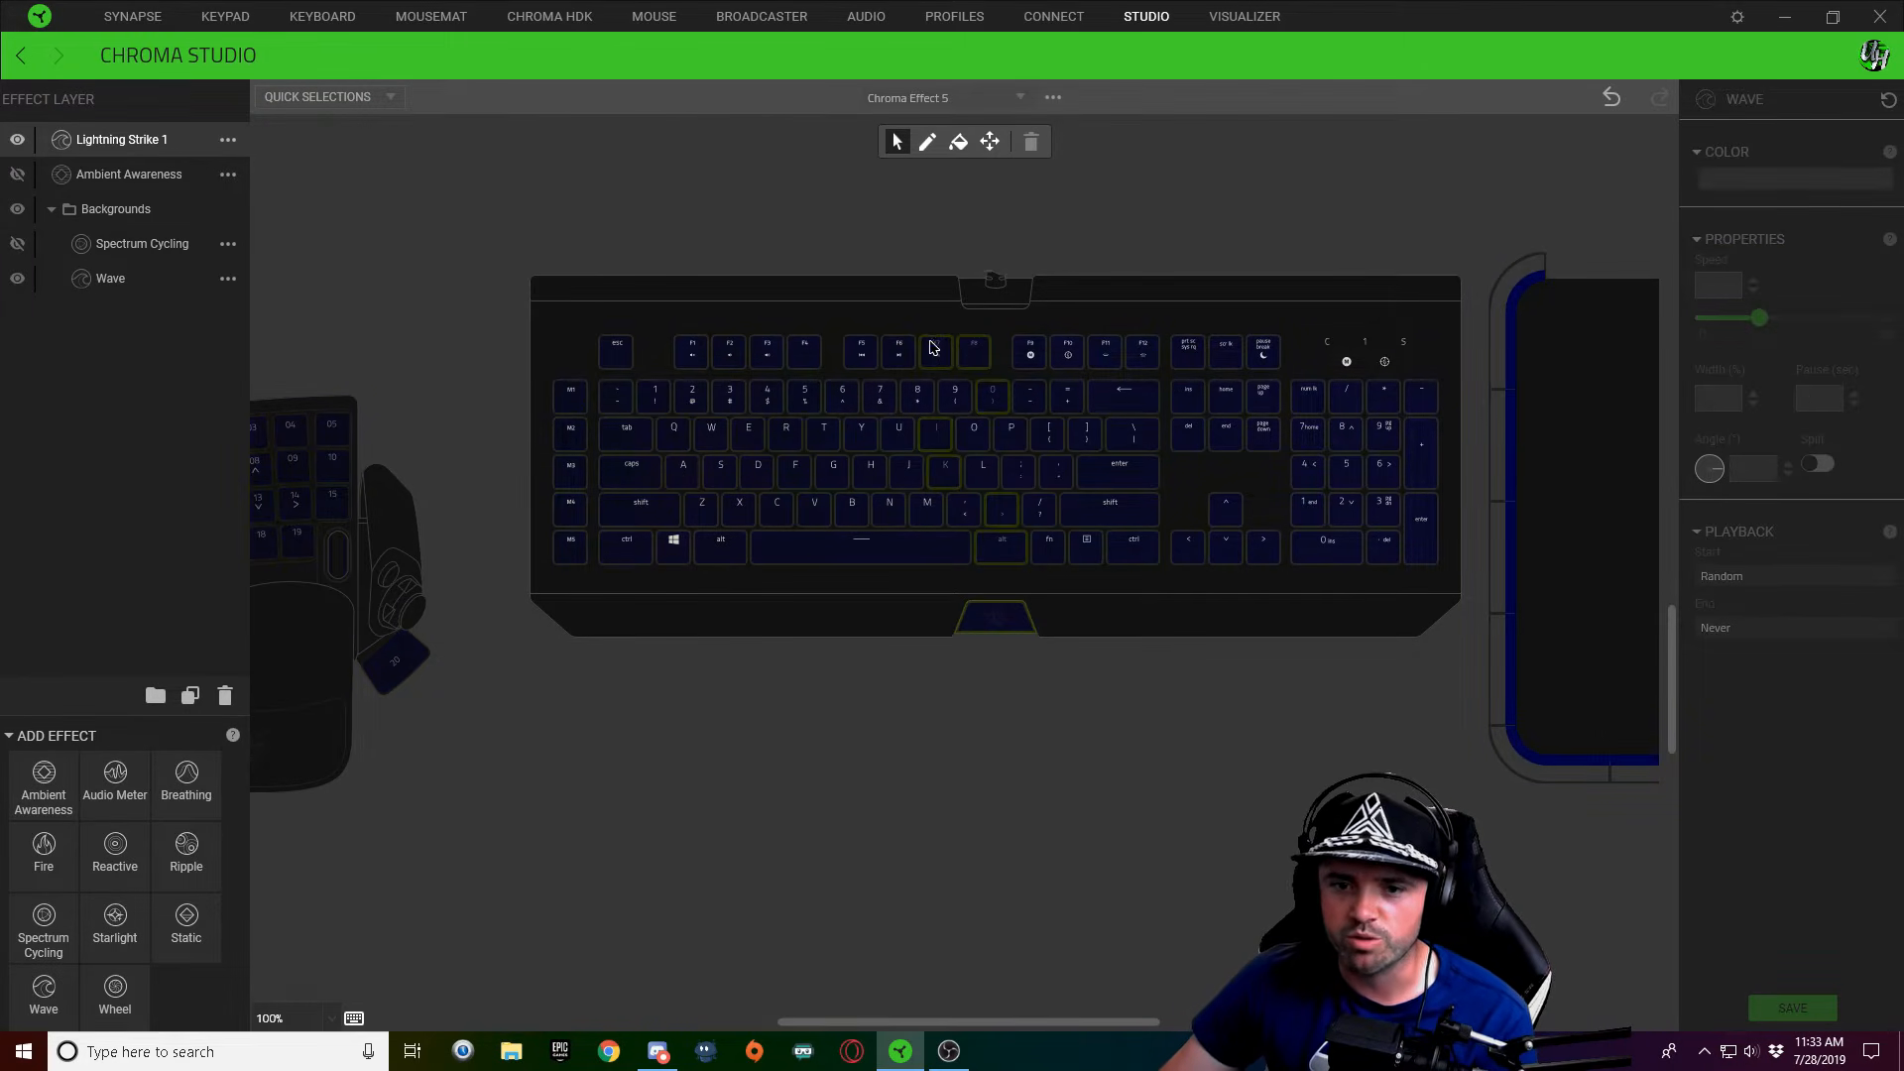
{"action": "left_click", "coordinate": [993, 397]}
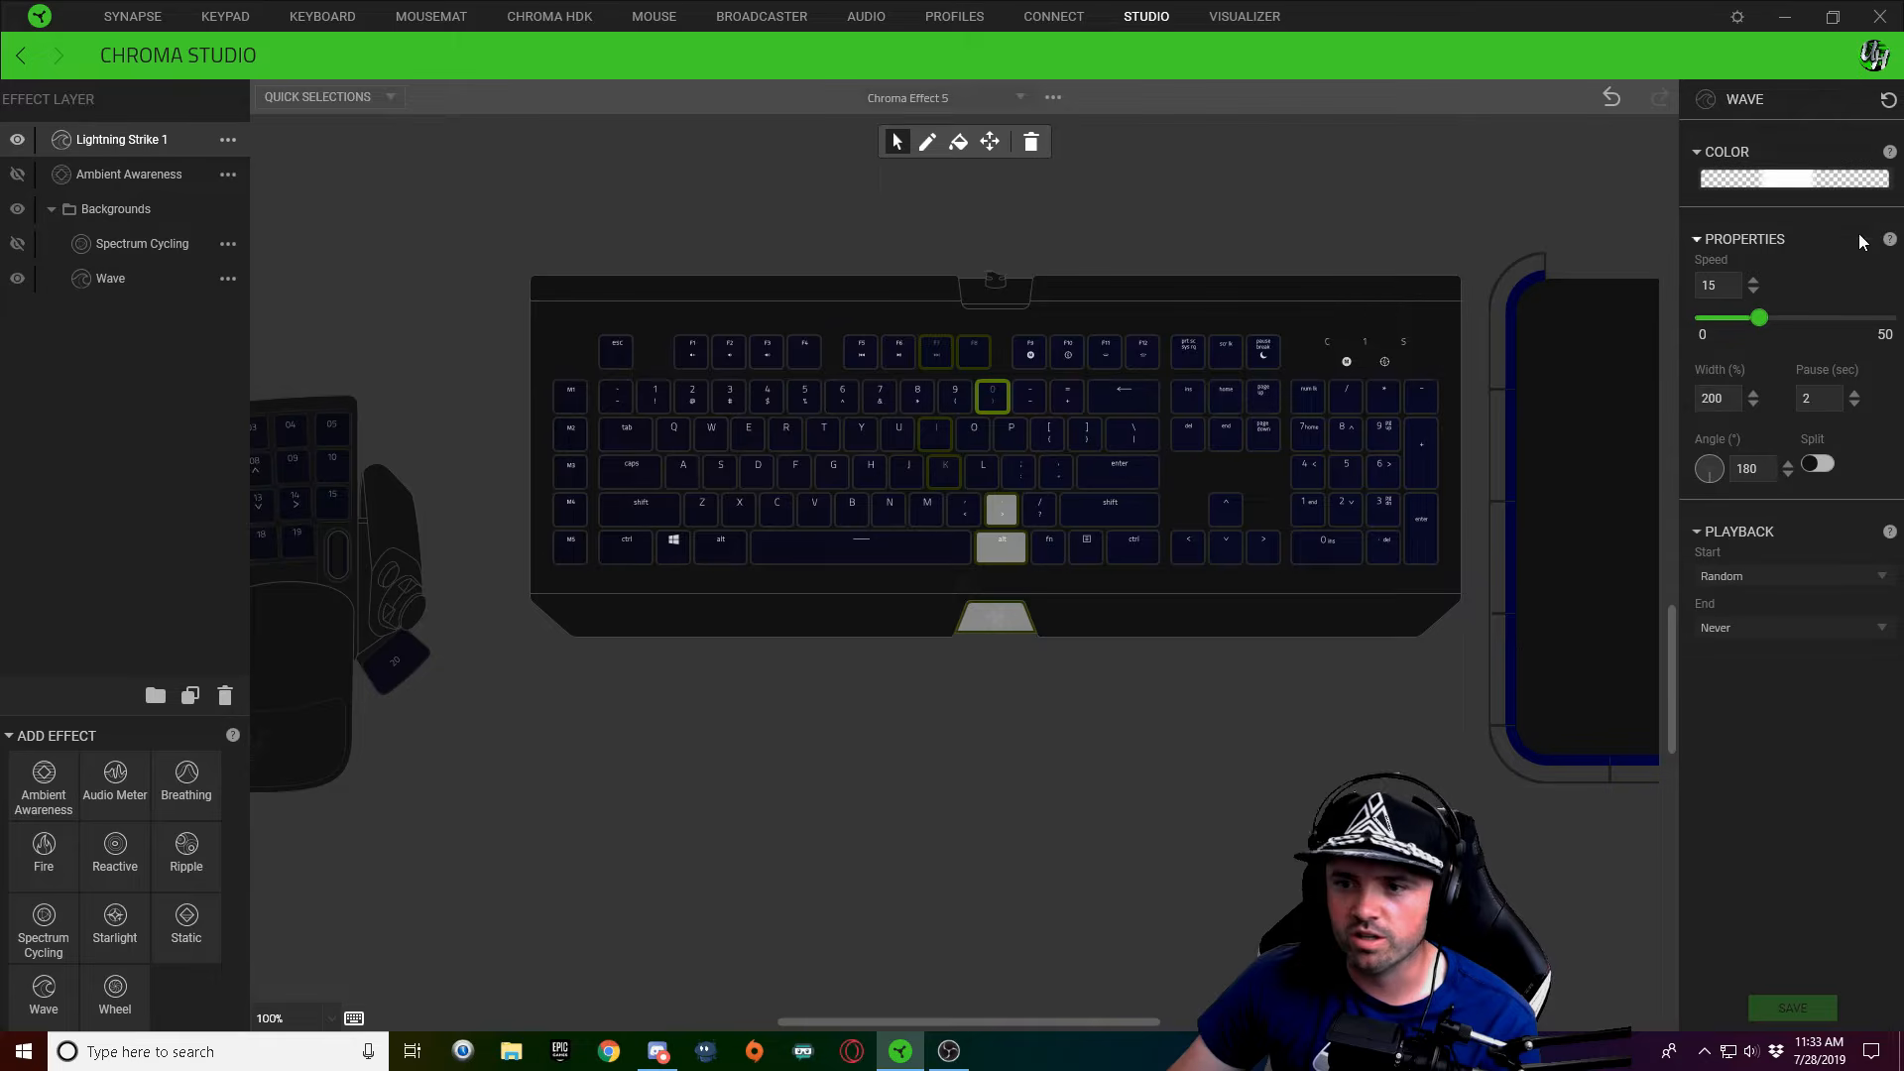
{"action": "left_click", "coordinate": [1803, 183]}
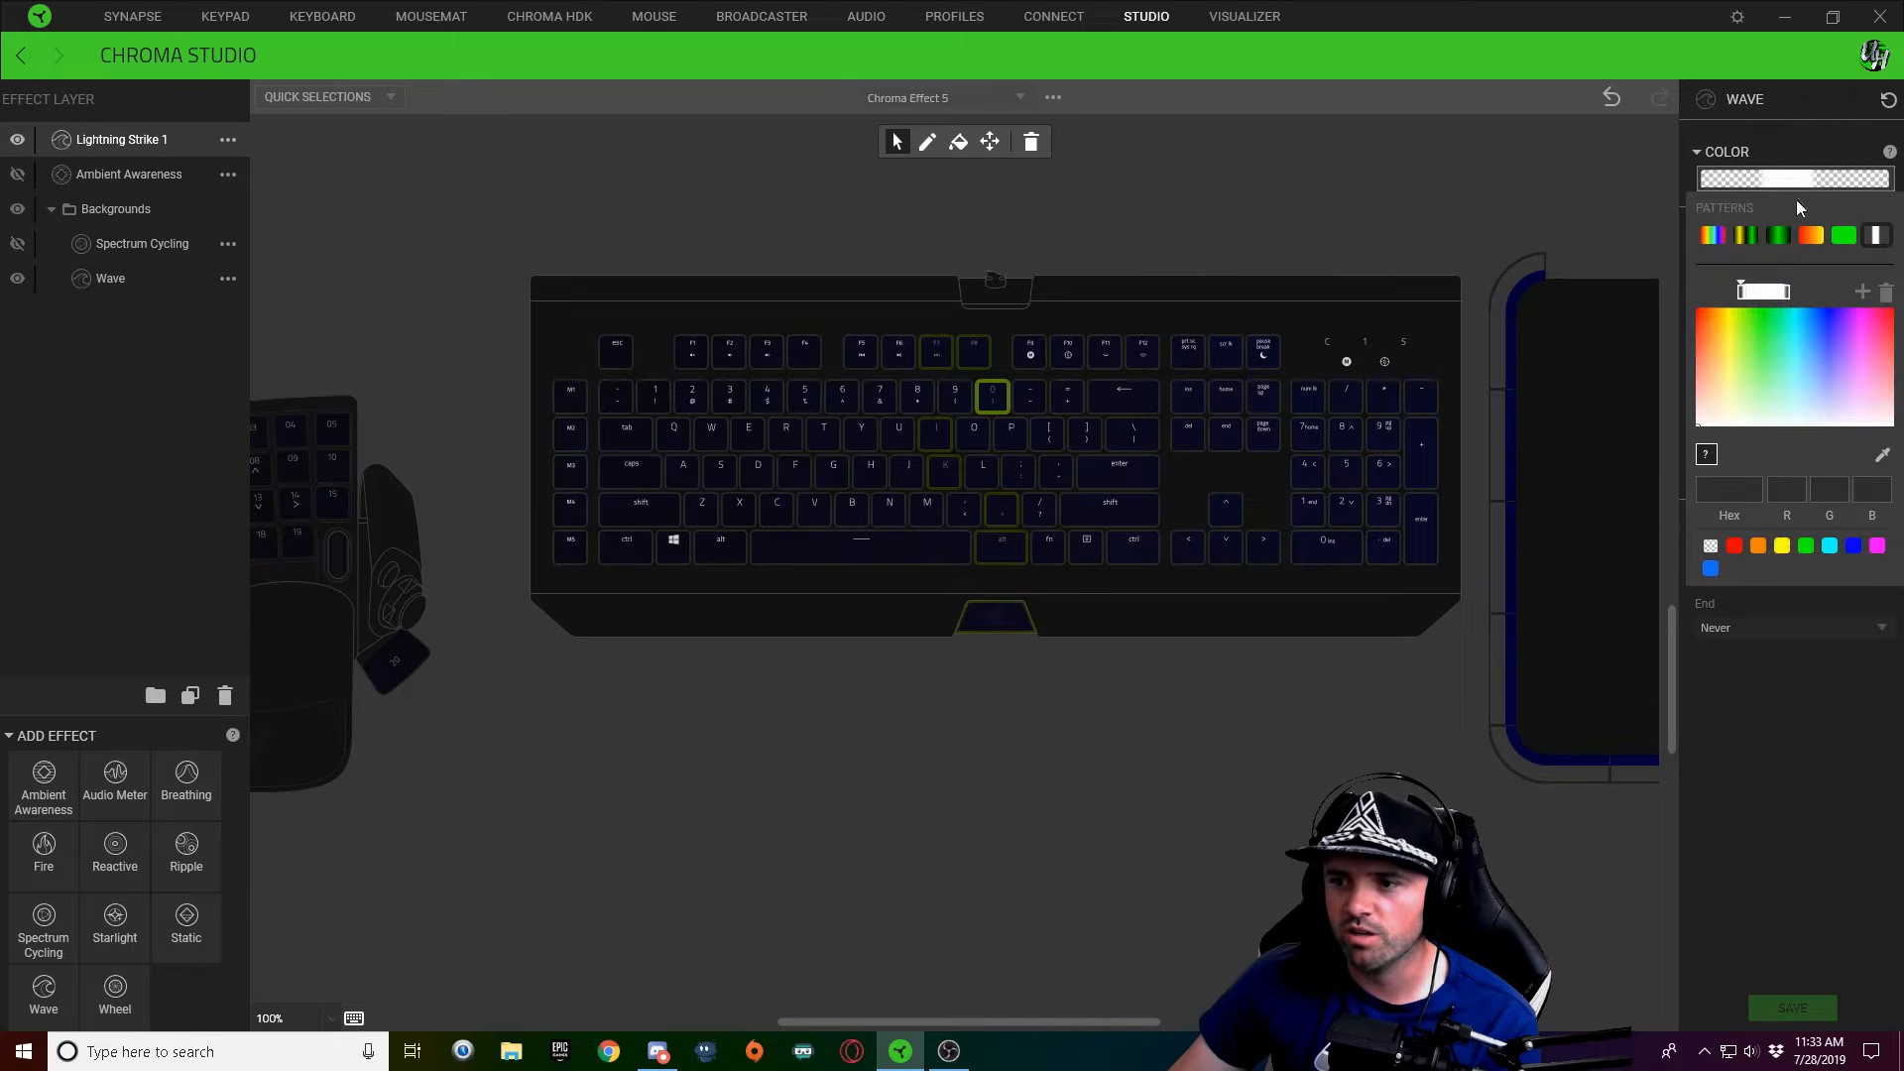
{"action": "left_click", "coordinate": [1749, 294]}
{"action": "left_click_drag", "start_coordinate": [1749, 295], "coordinate": [1753, 296]}
{"action": "left_click", "coordinate": [1782, 294]}
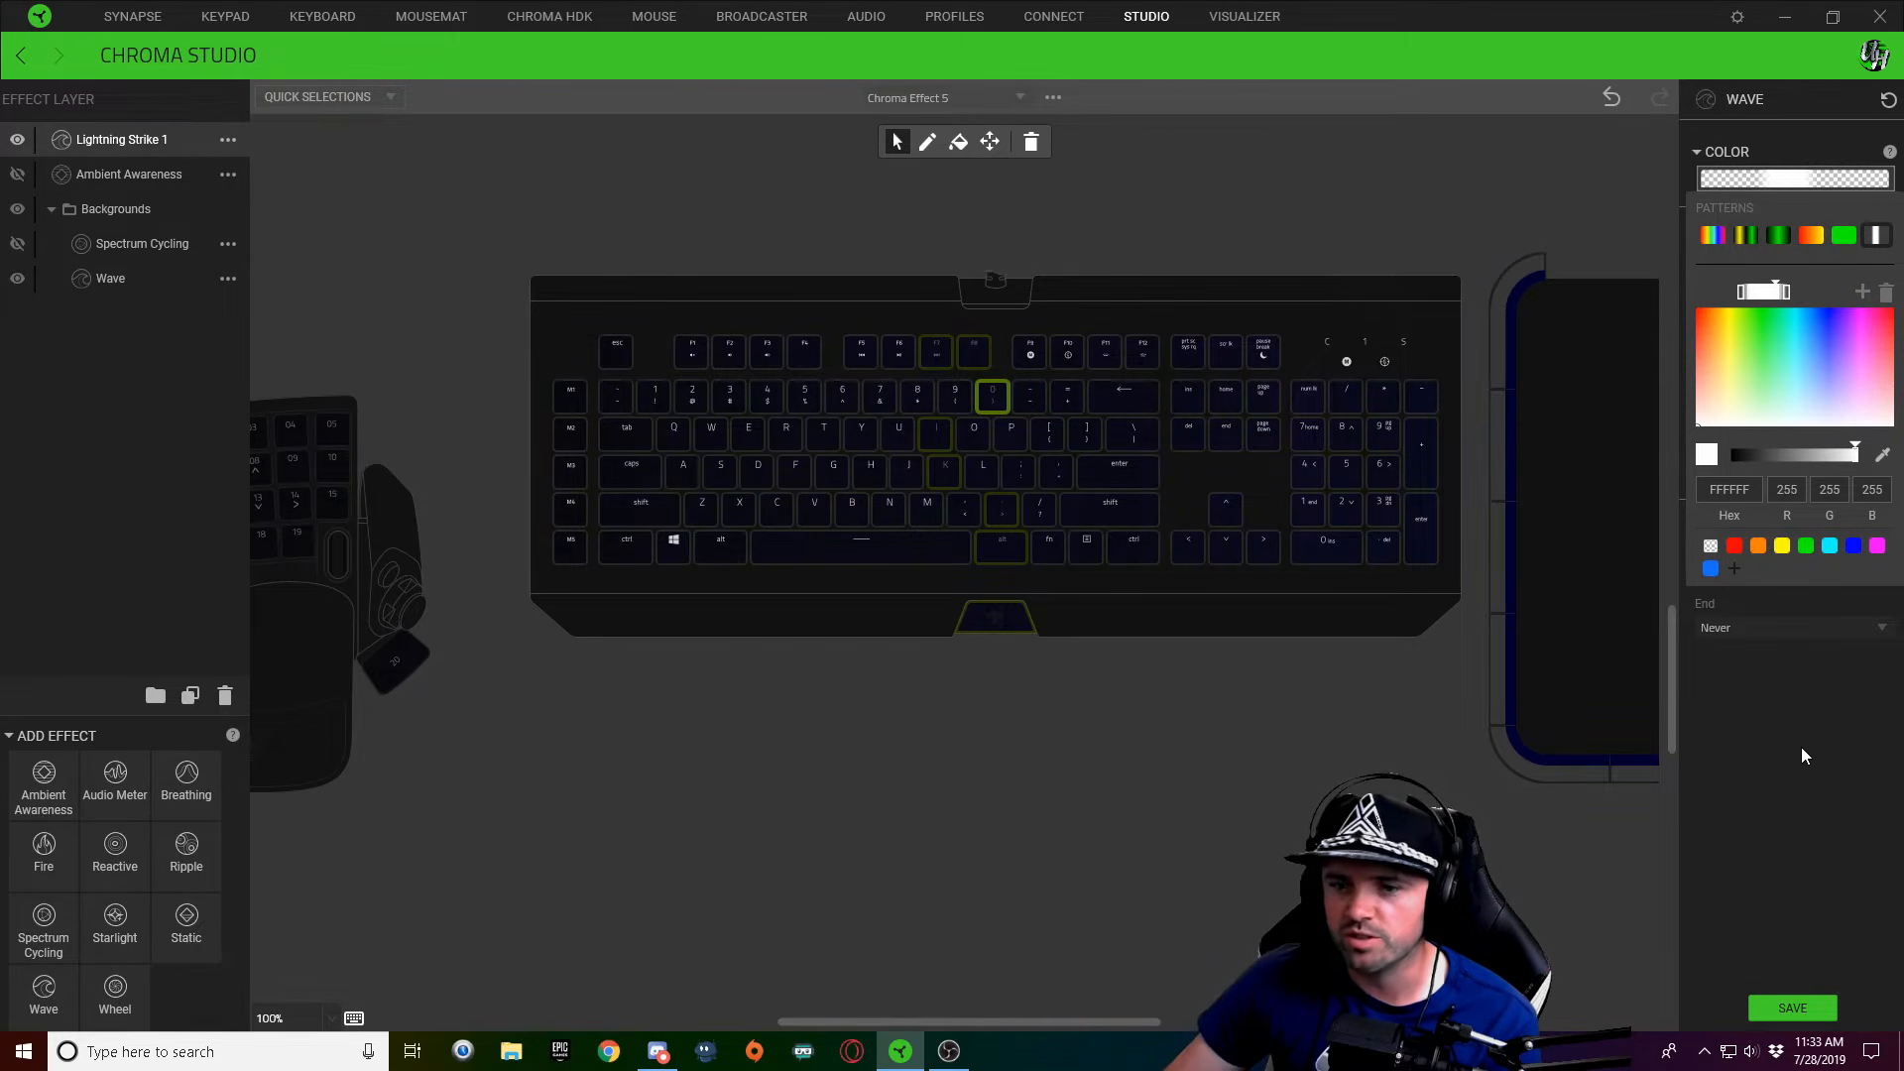
{"action": "left_click", "coordinate": [1807, 1010]}
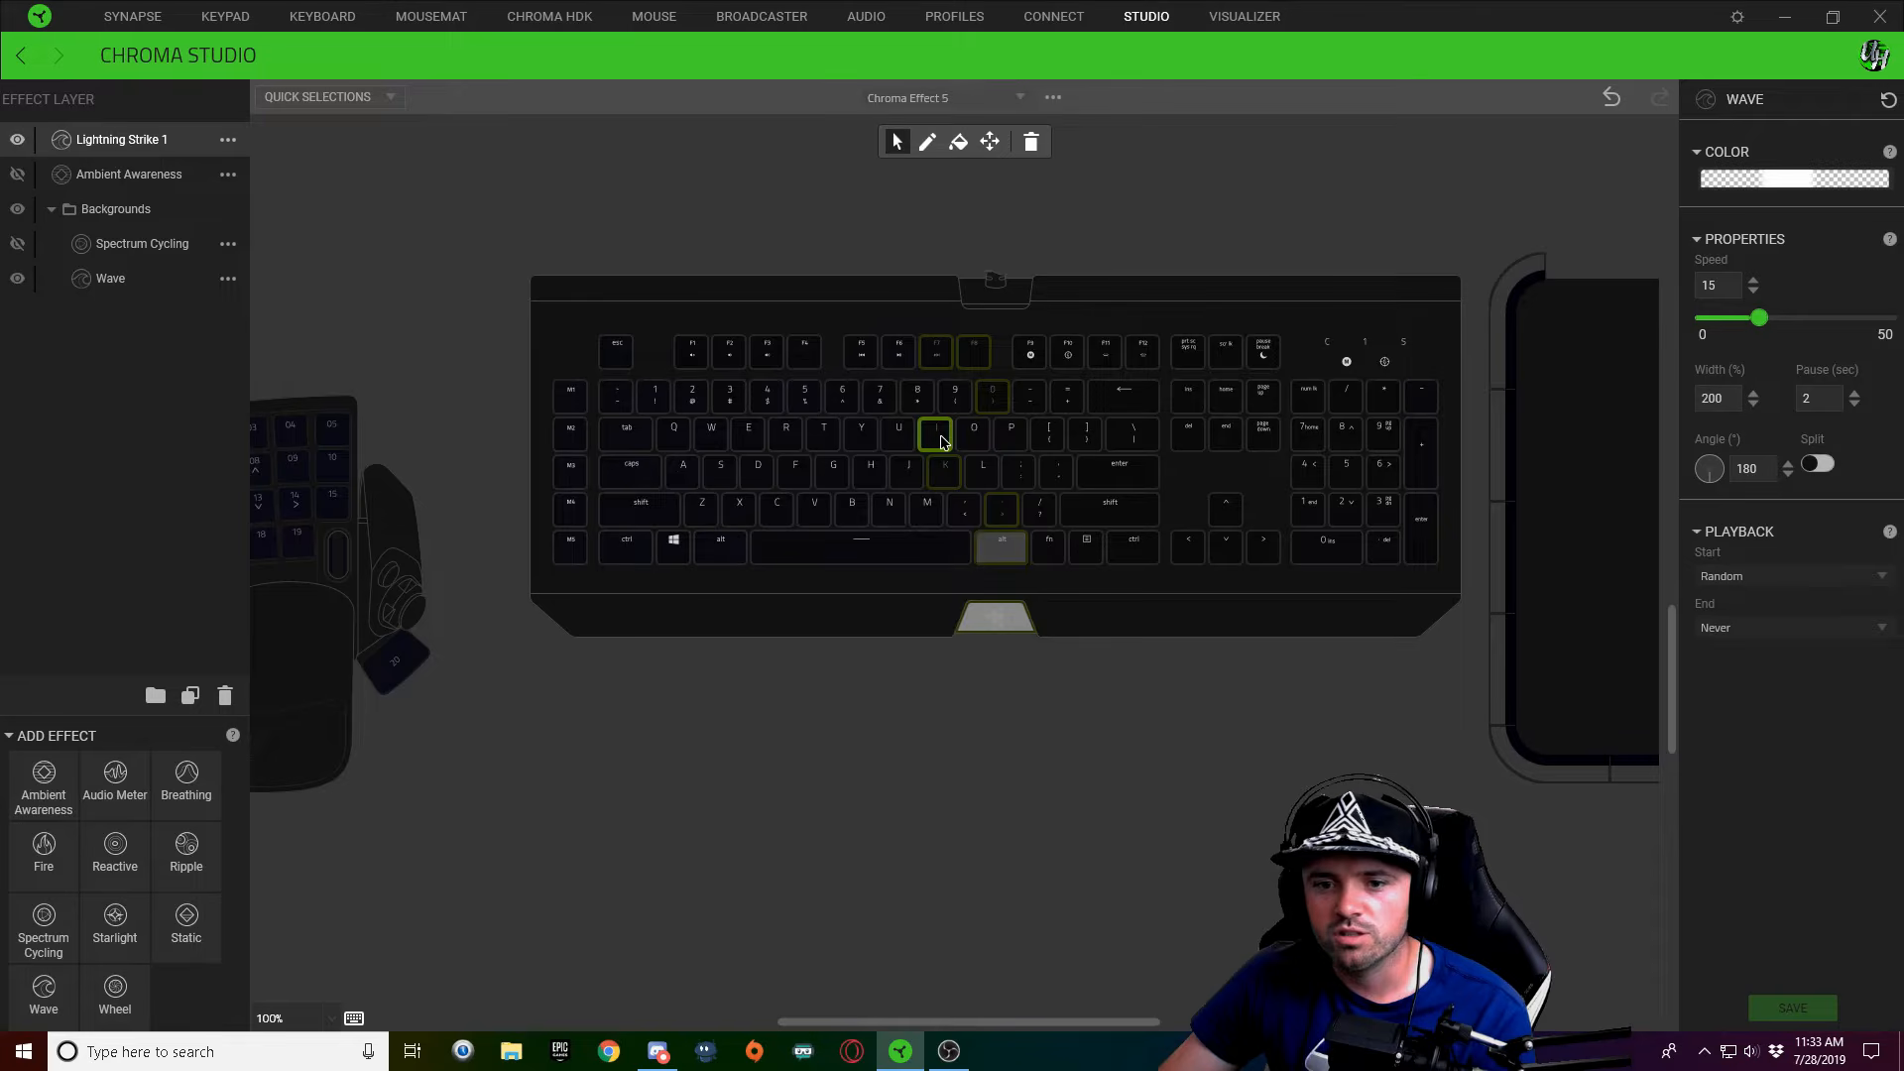
Narrow the white band in the Wave gradients of the I key and the K key by moving the white stops inward, and save
{"action": "left_click", "coordinate": [1799, 181]}
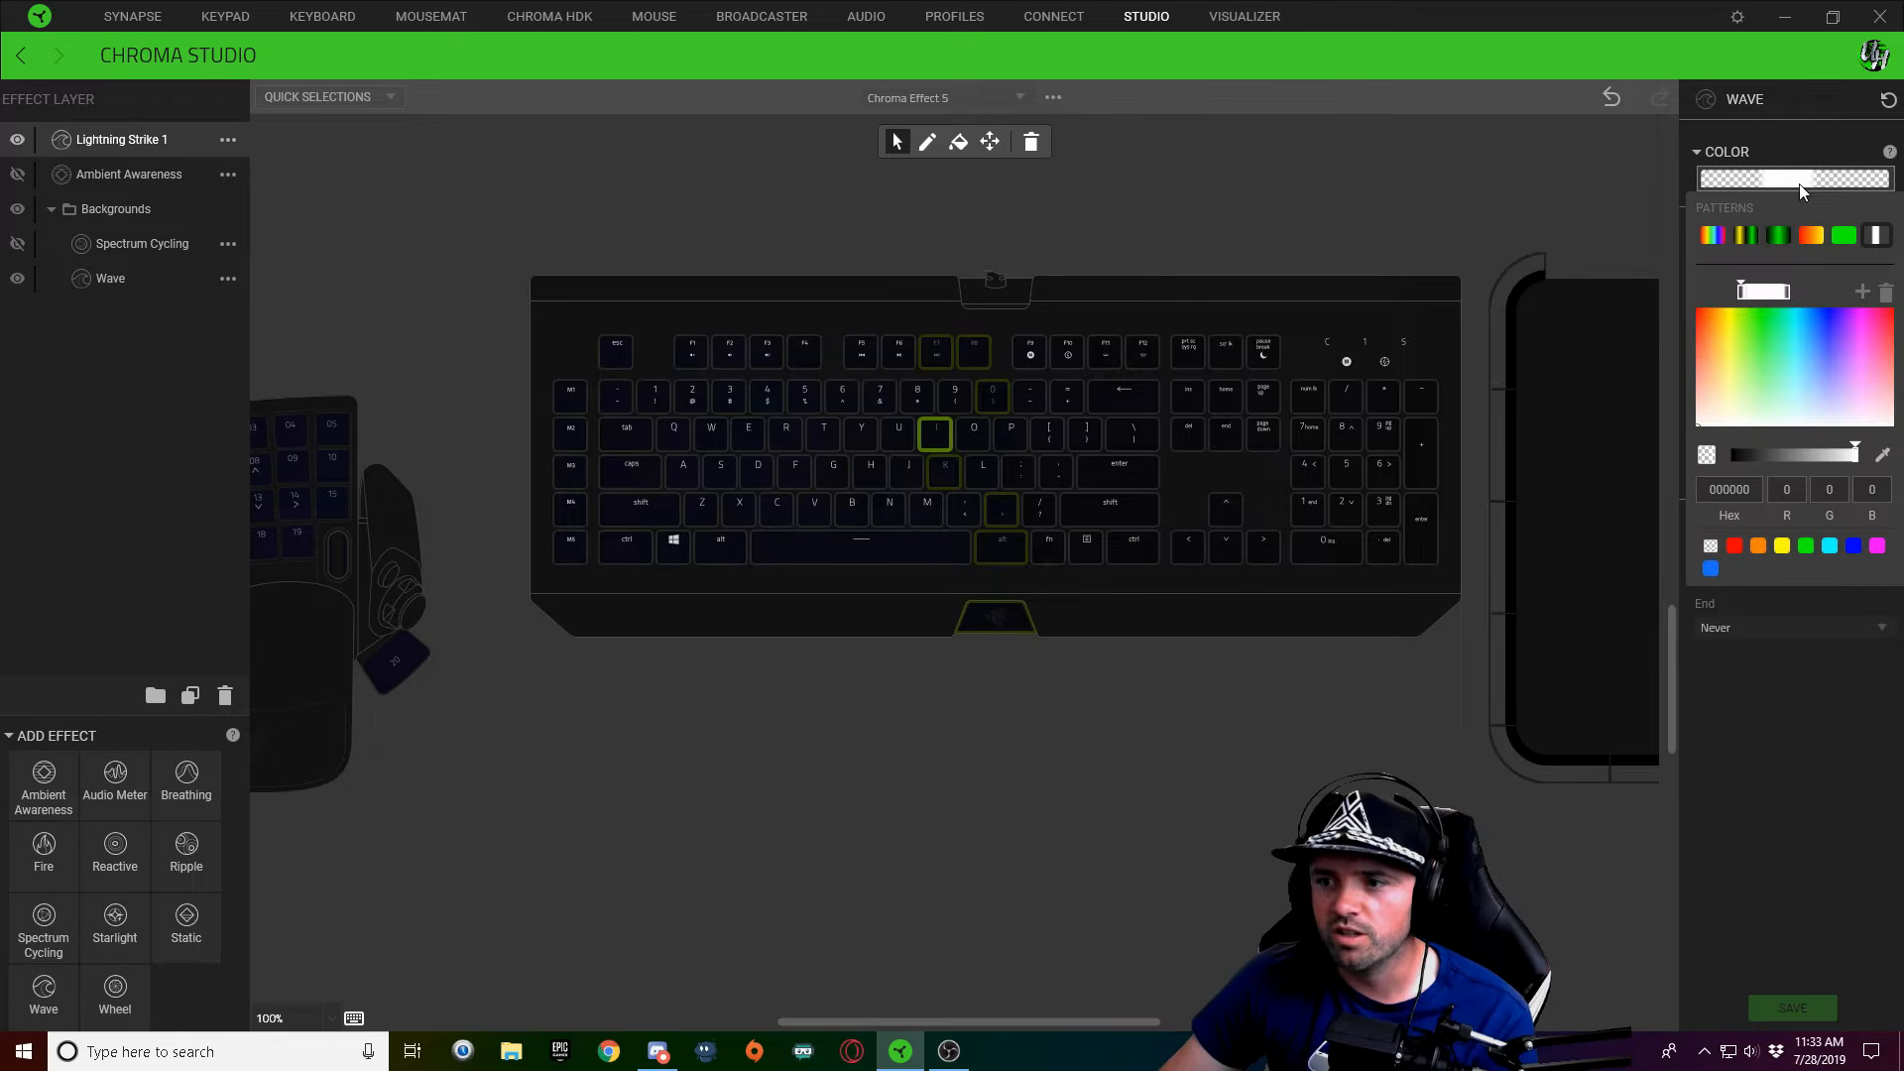
{"action": "left_click", "coordinate": [1749, 294]}
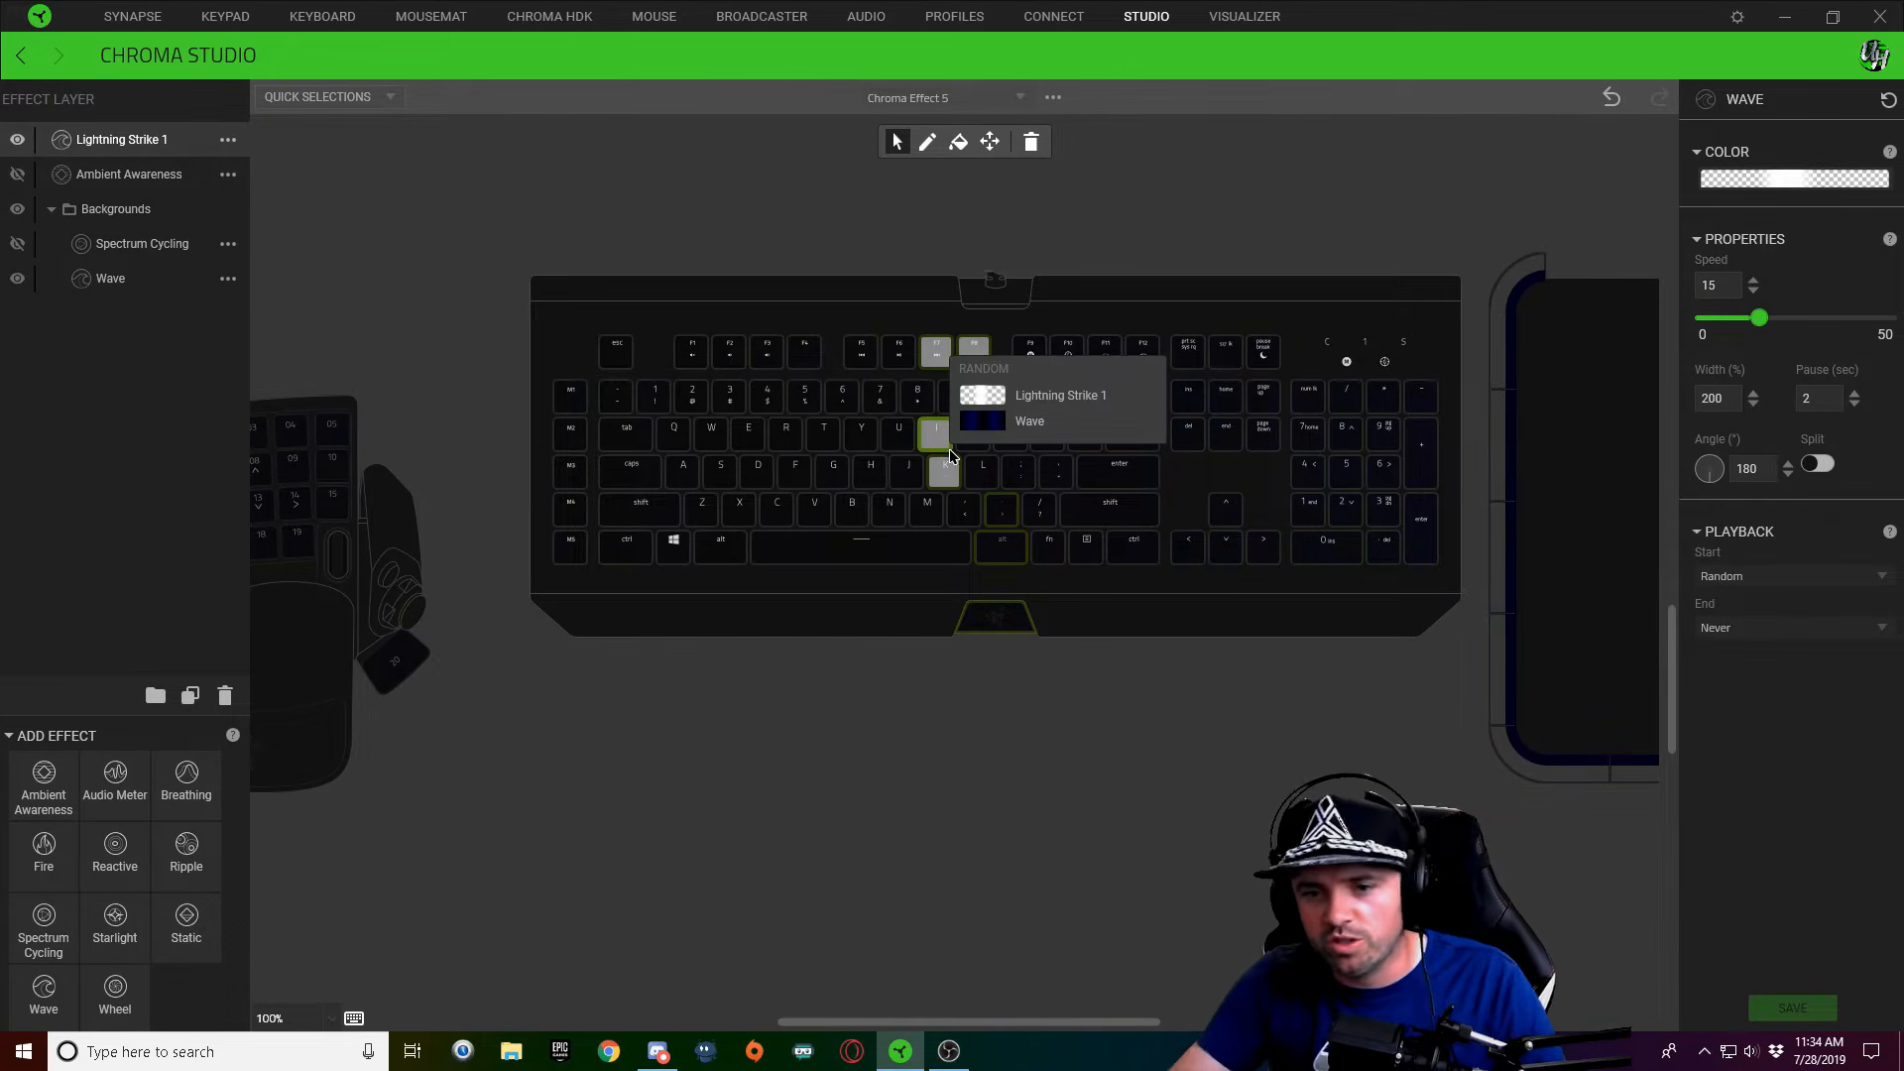
{"action": "left_click", "coordinate": [956, 476]}
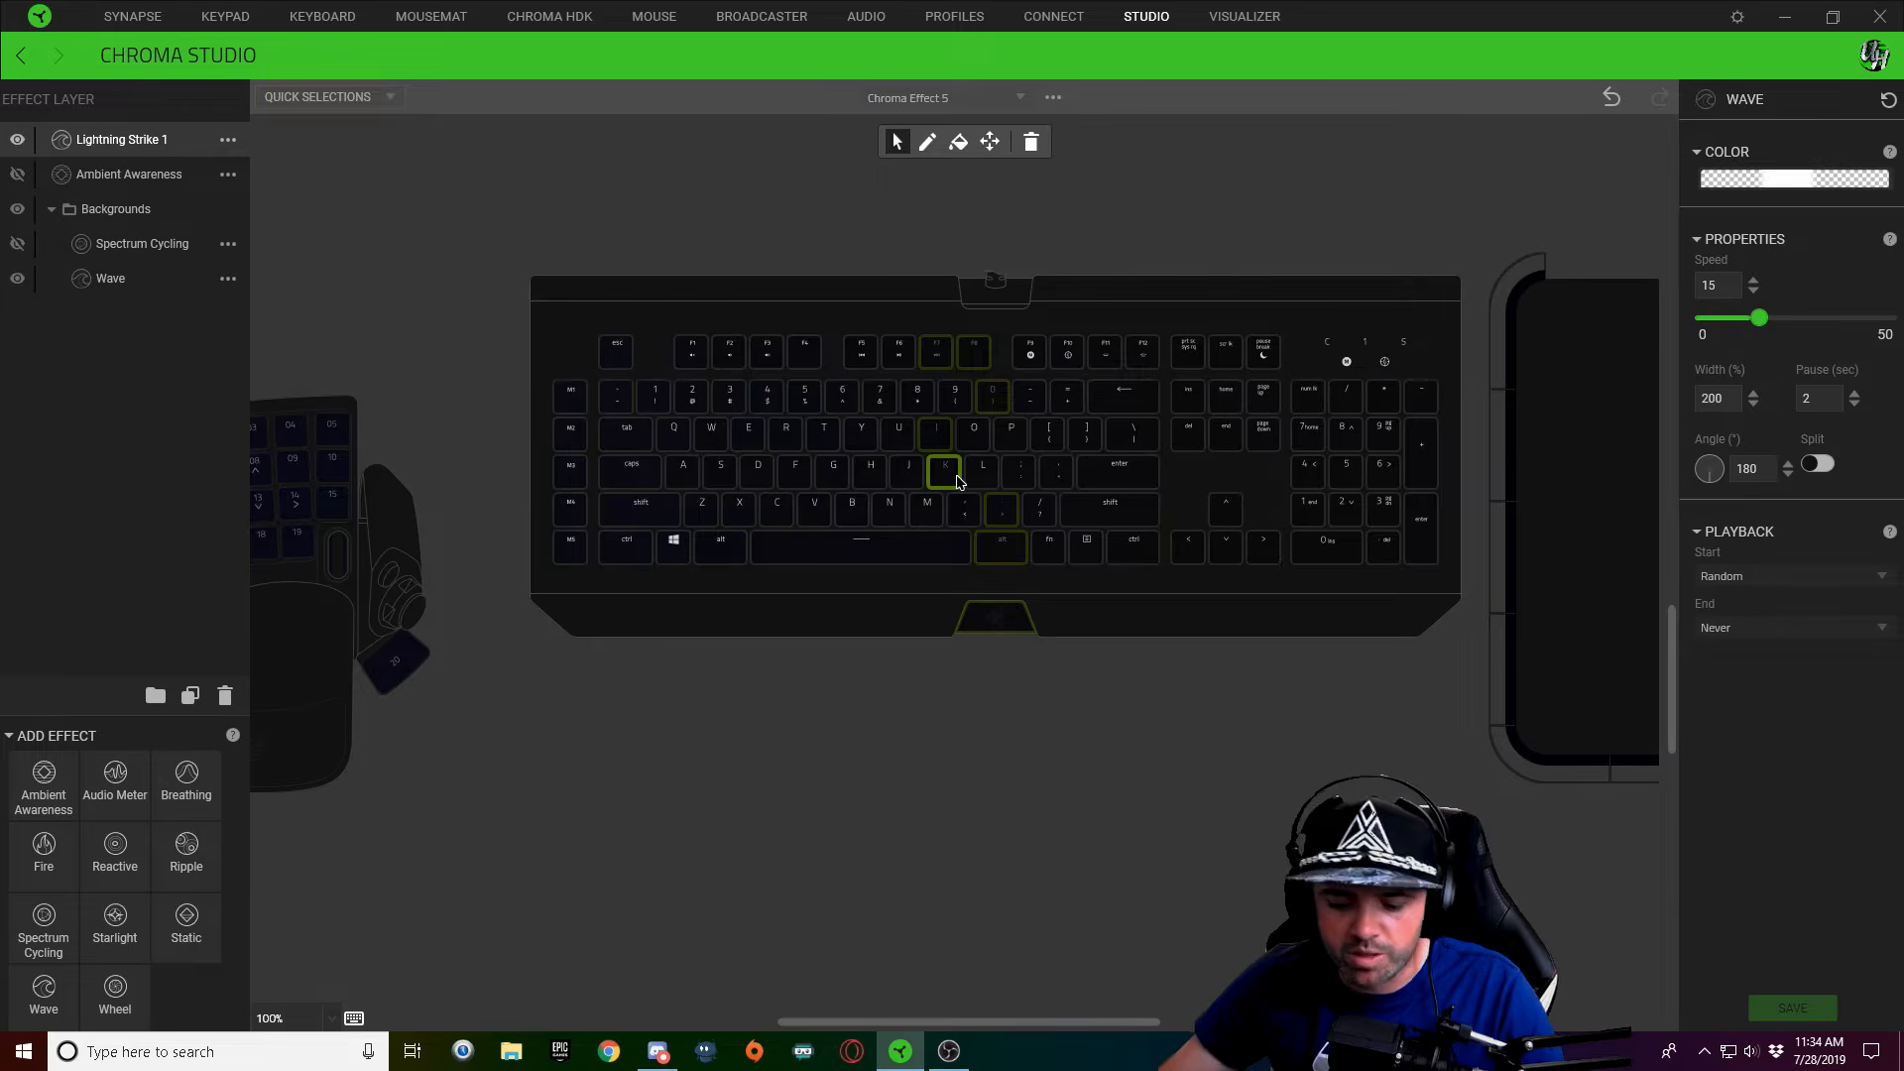
{"action": "left_click", "coordinate": [1795, 178]}
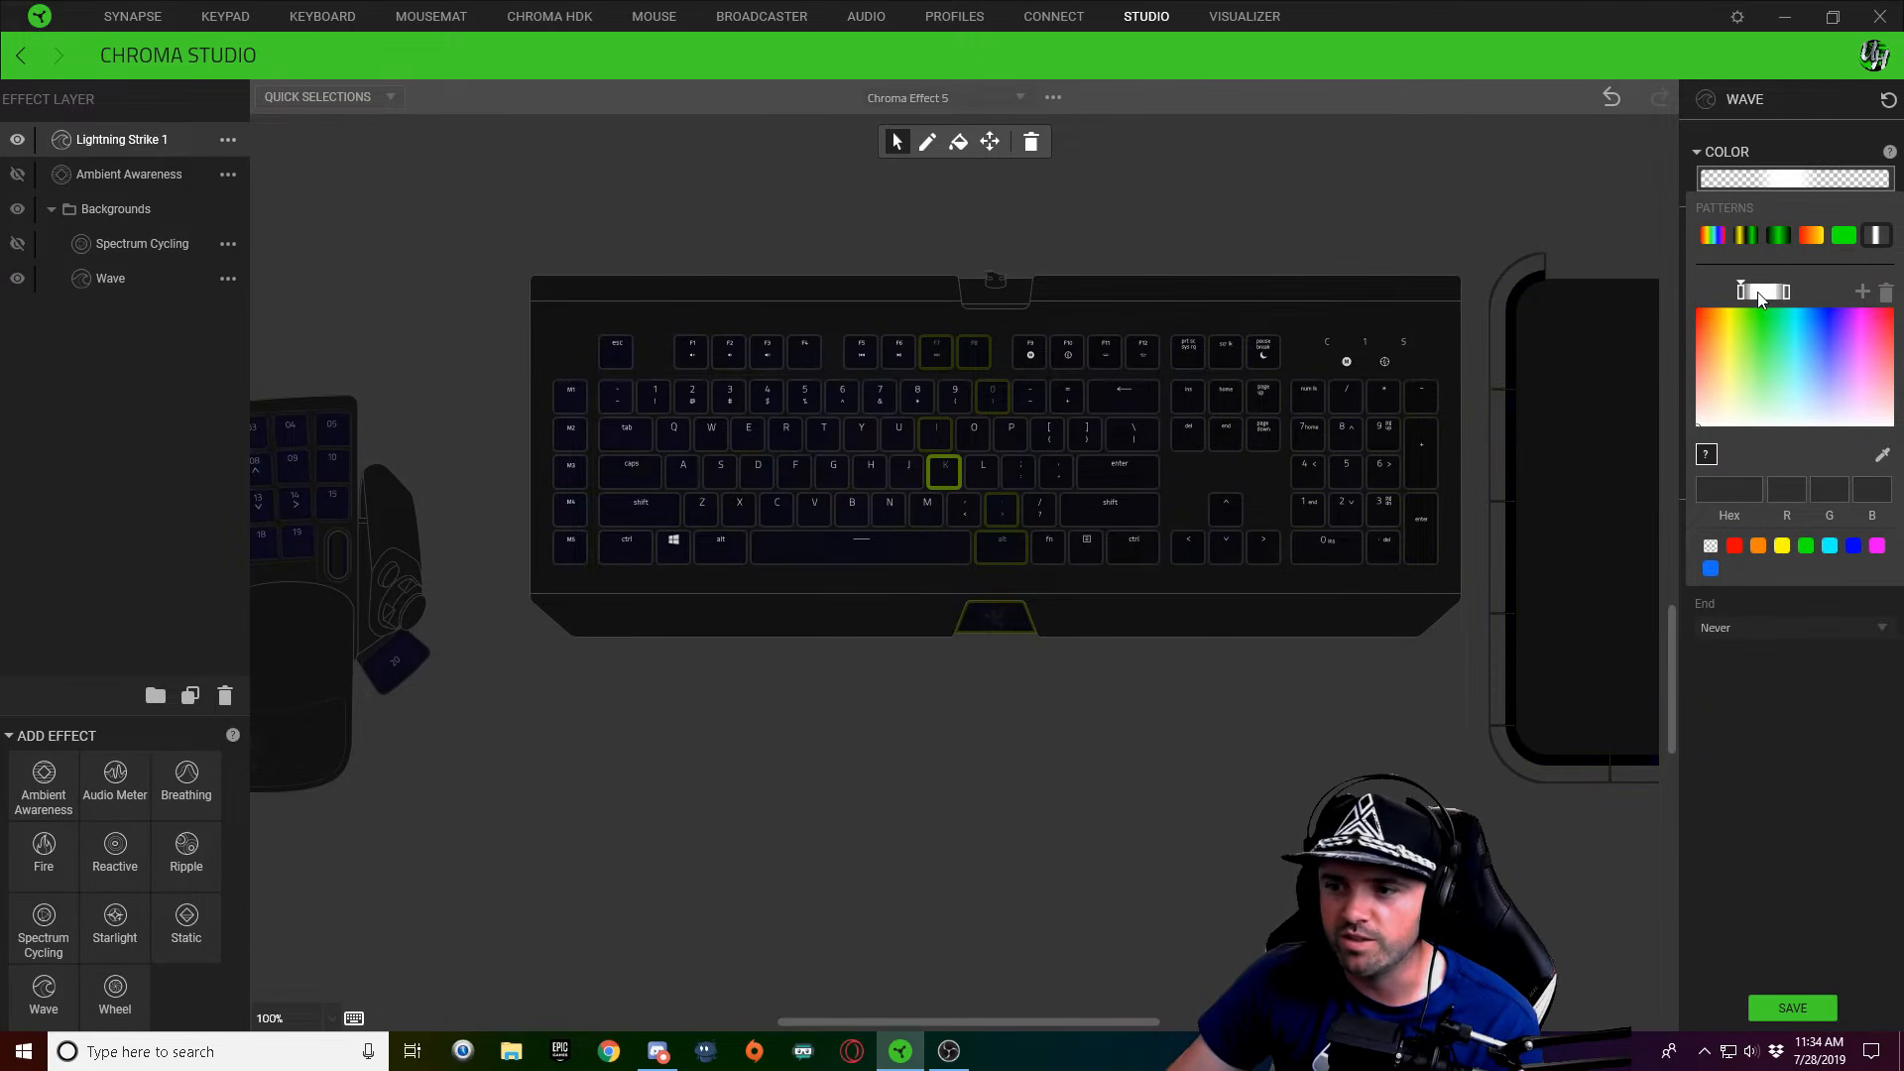
{"action": "left_click", "coordinate": [1756, 295]}
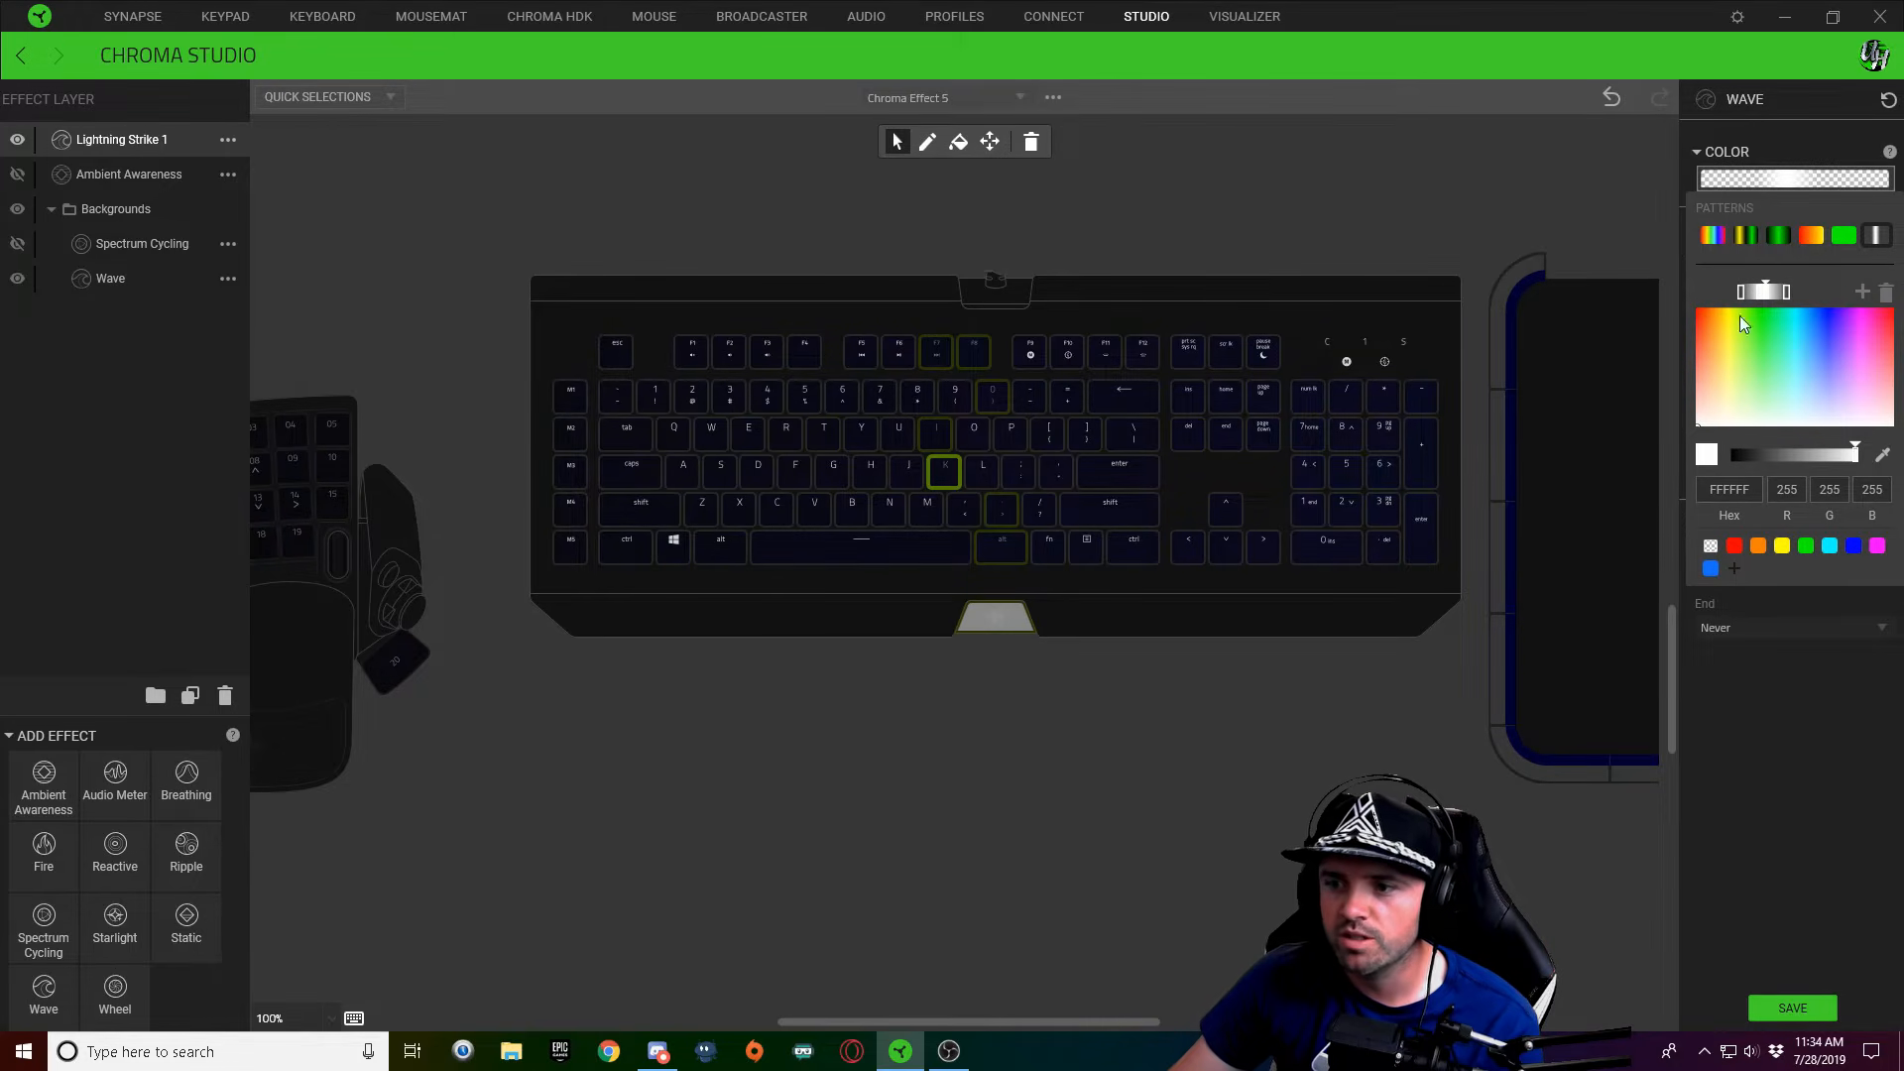
{"action": "left_click", "coordinate": [1783, 1014]}
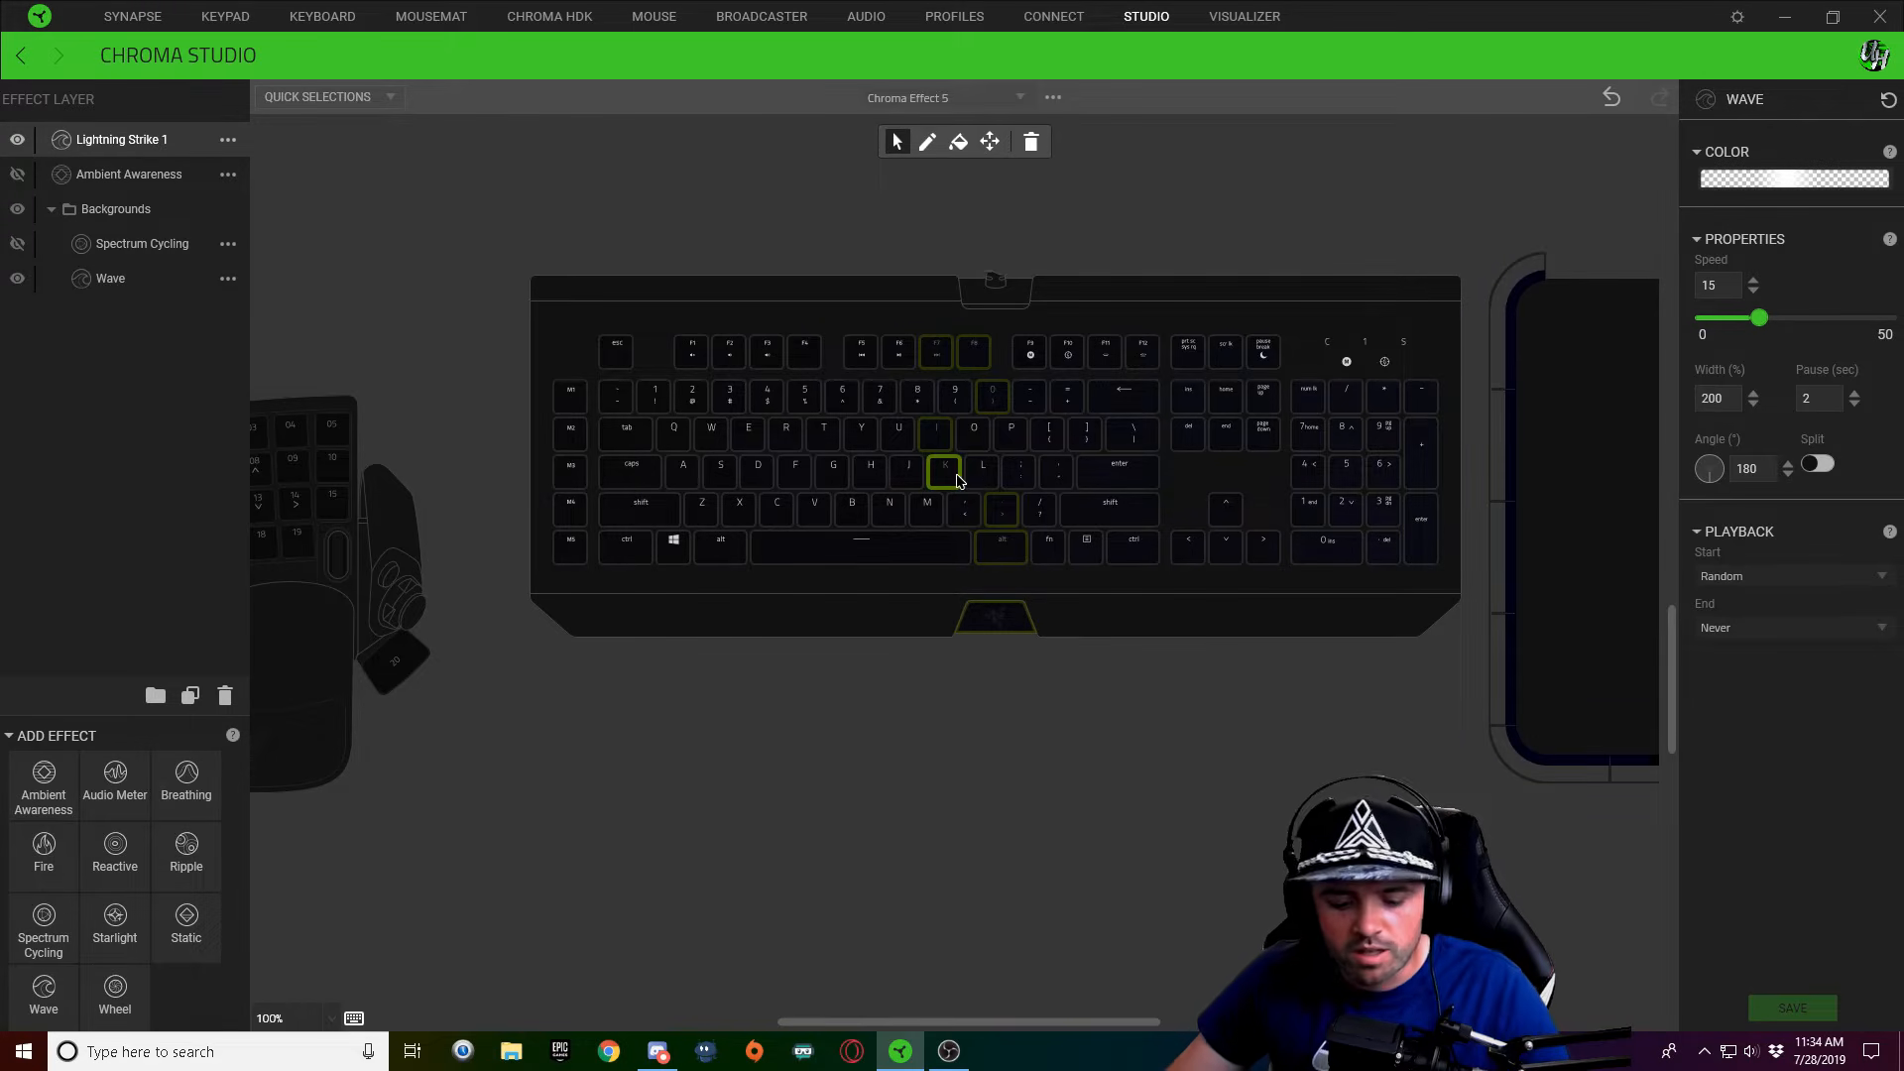
For the period key, bring the white gradient stops together at the center, pull both transparent stops slightly inward, and save
{"action": "left_click", "coordinate": [1009, 522]}
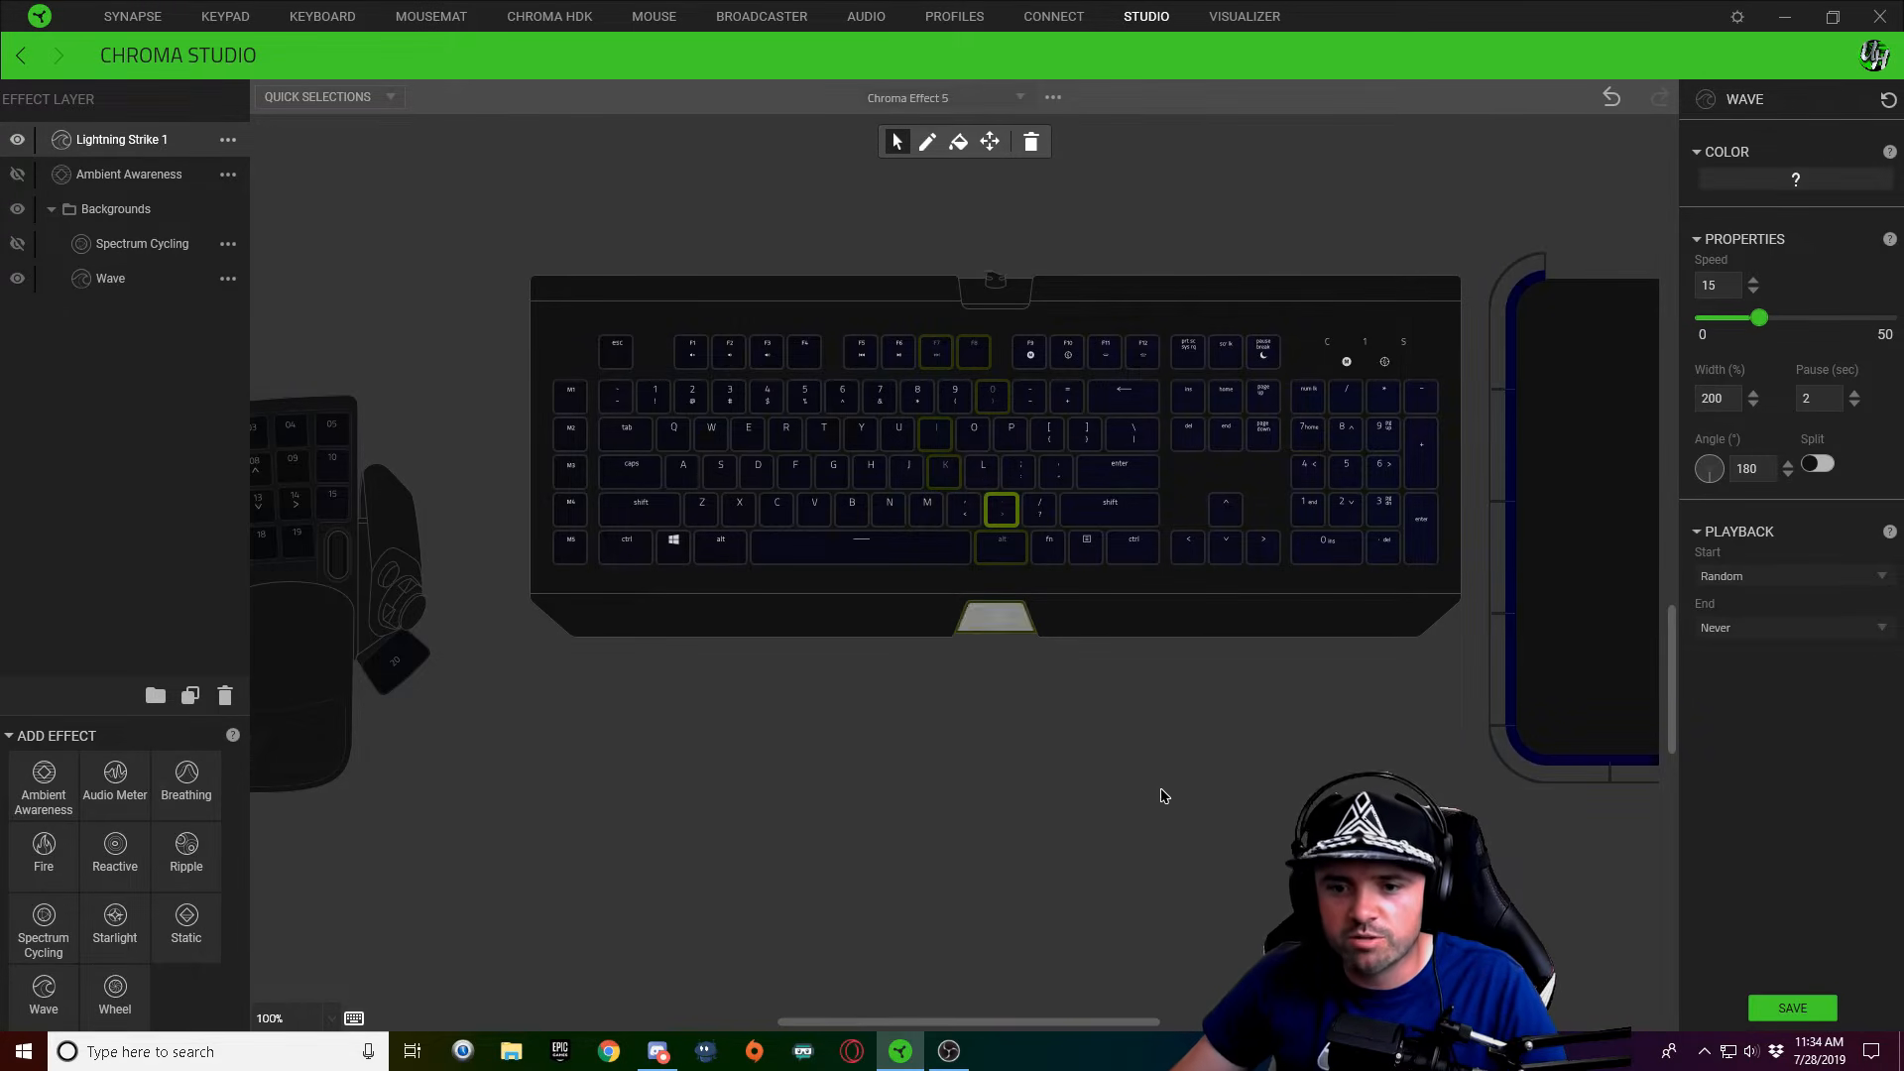
{"action": "left_click", "coordinate": [1155, 699]}
{"action": "left_click", "coordinate": [1004, 518]}
{"action": "left_click", "coordinate": [1747, 180]}
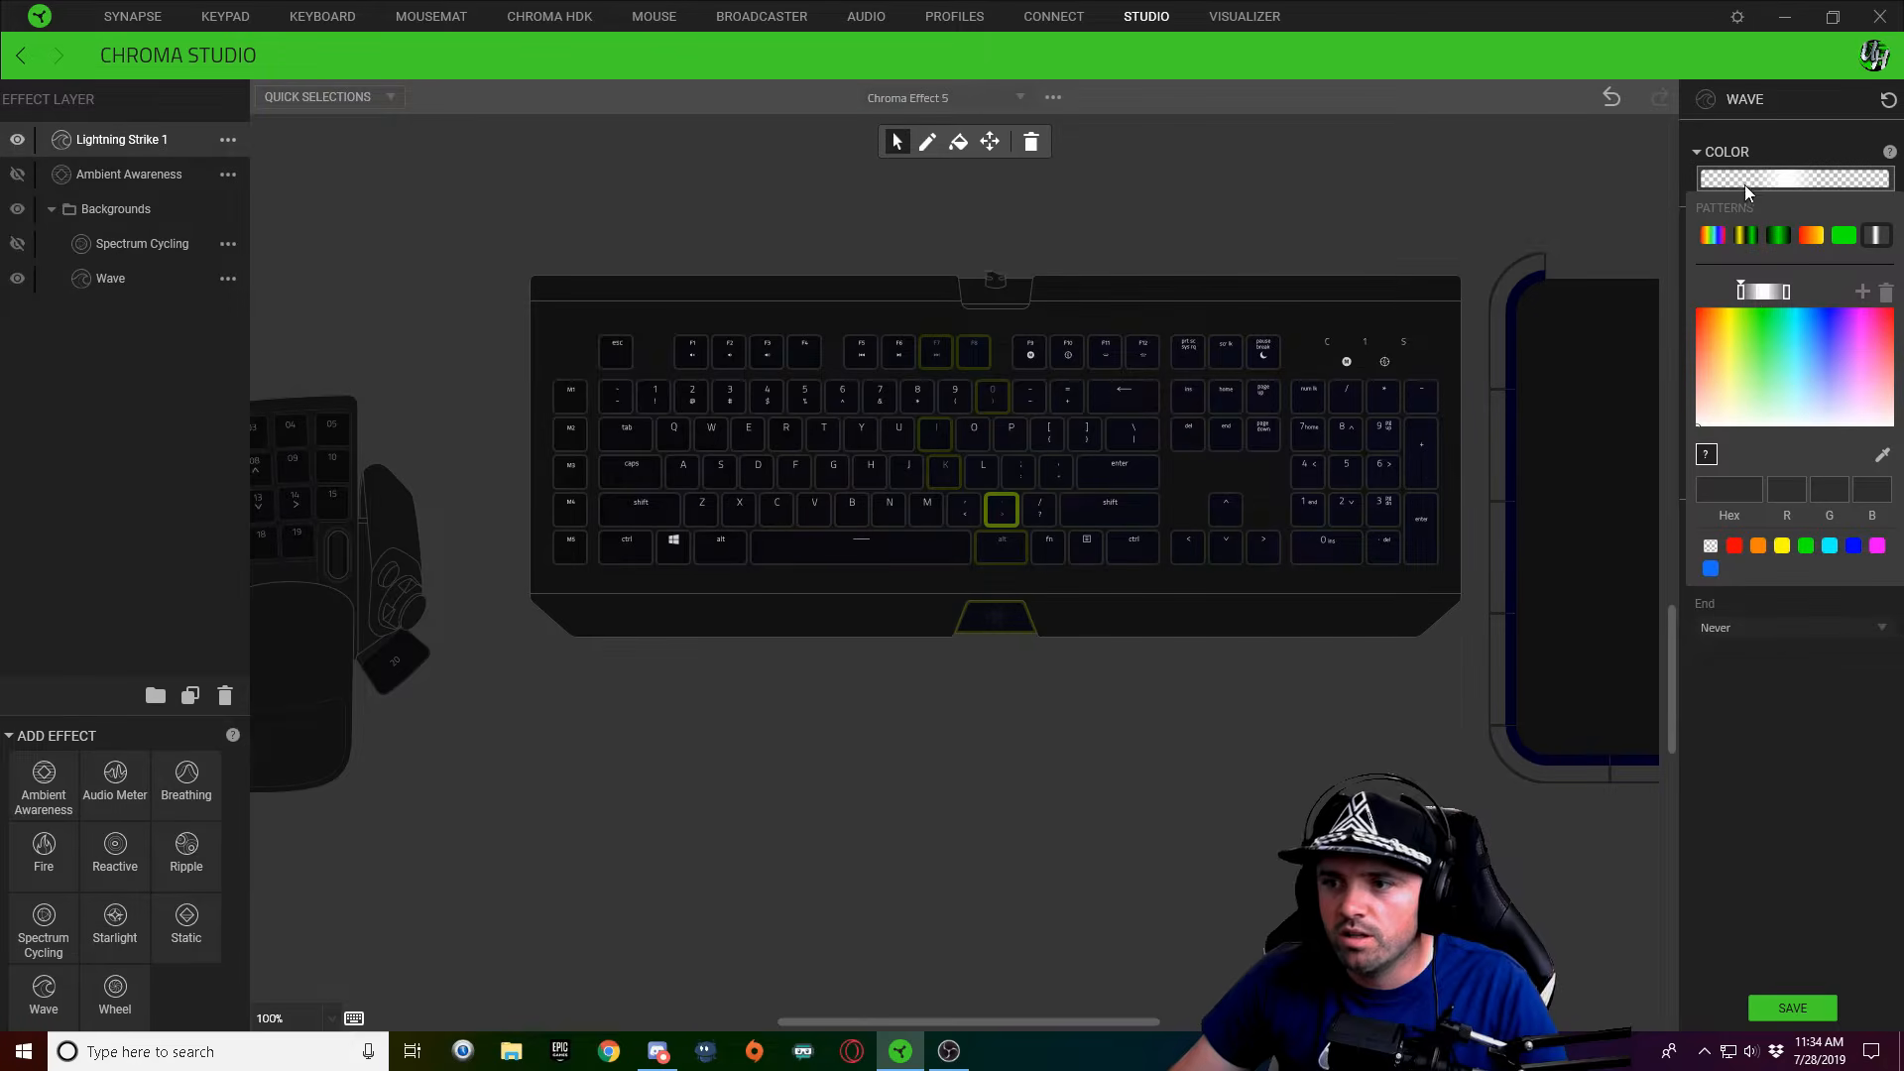
{"action": "left_click", "coordinate": [1763, 294]}
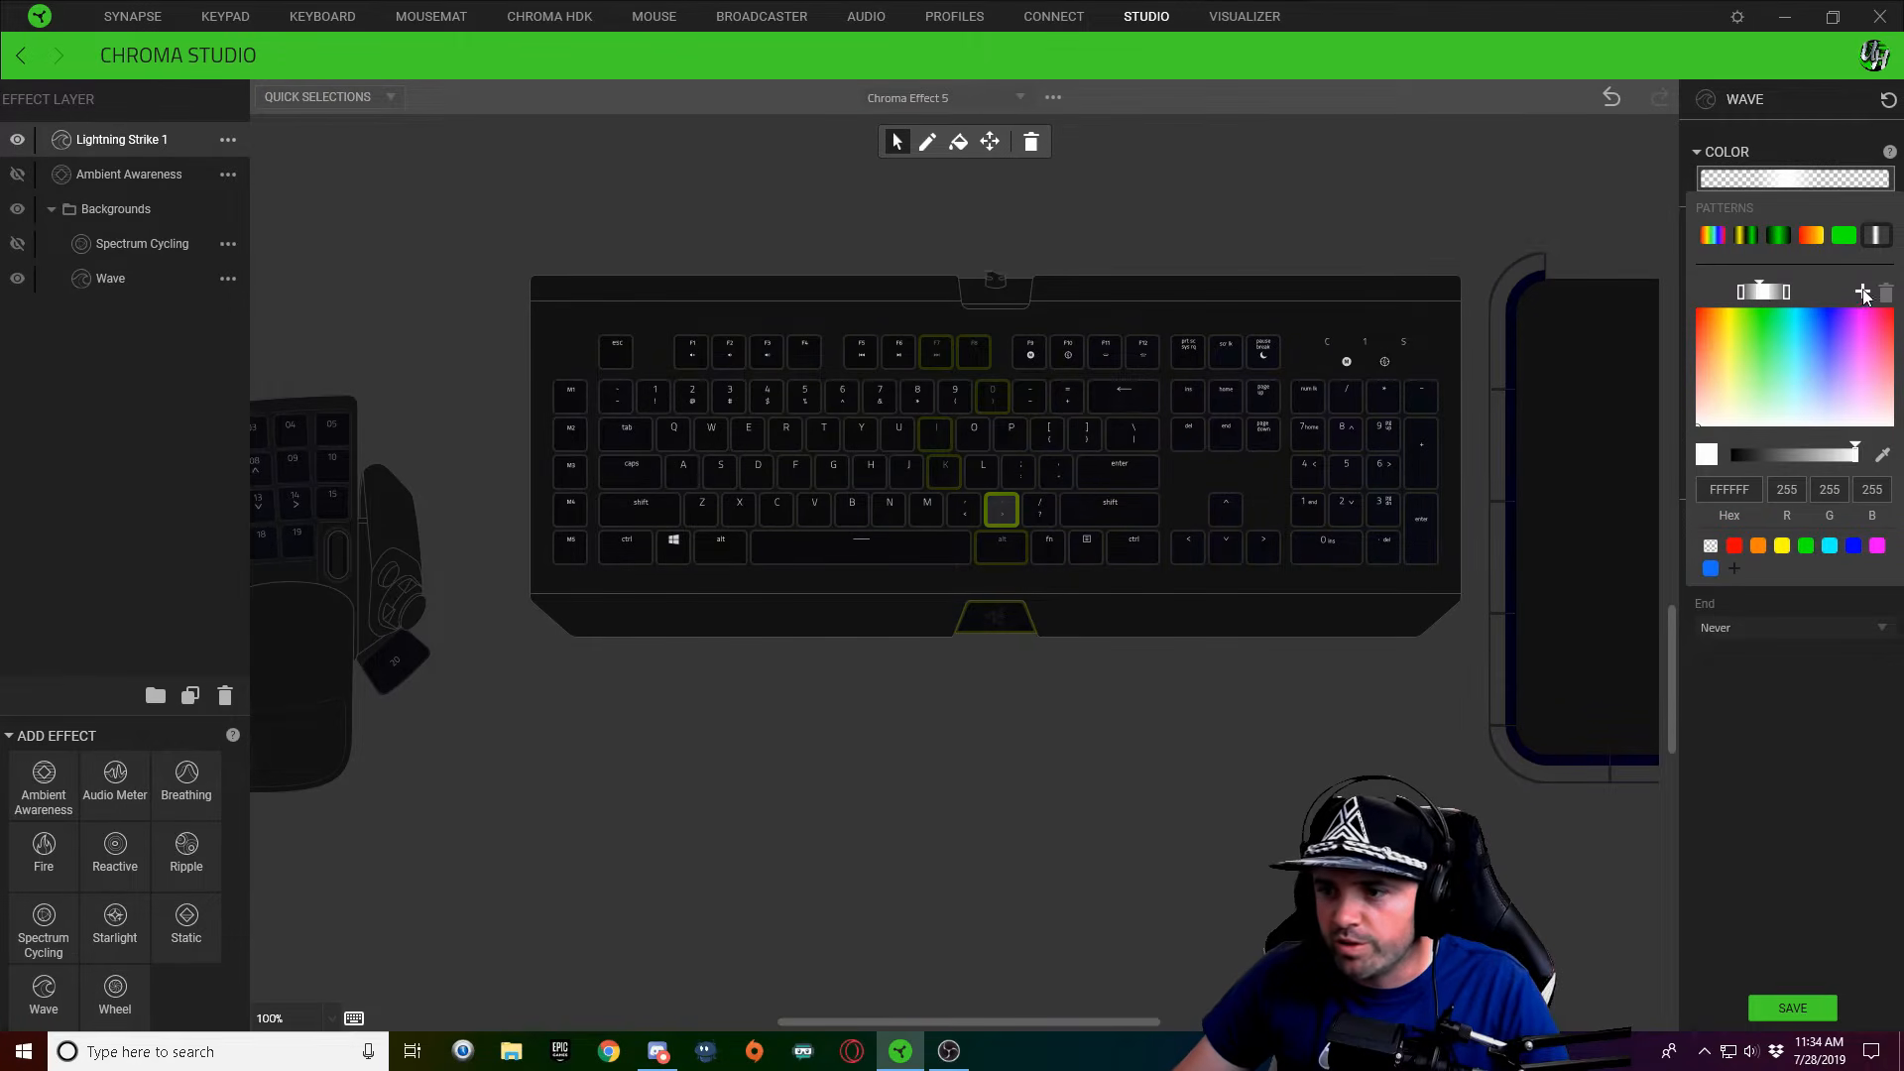
{"action": "left_click", "coordinate": [1767, 292]}
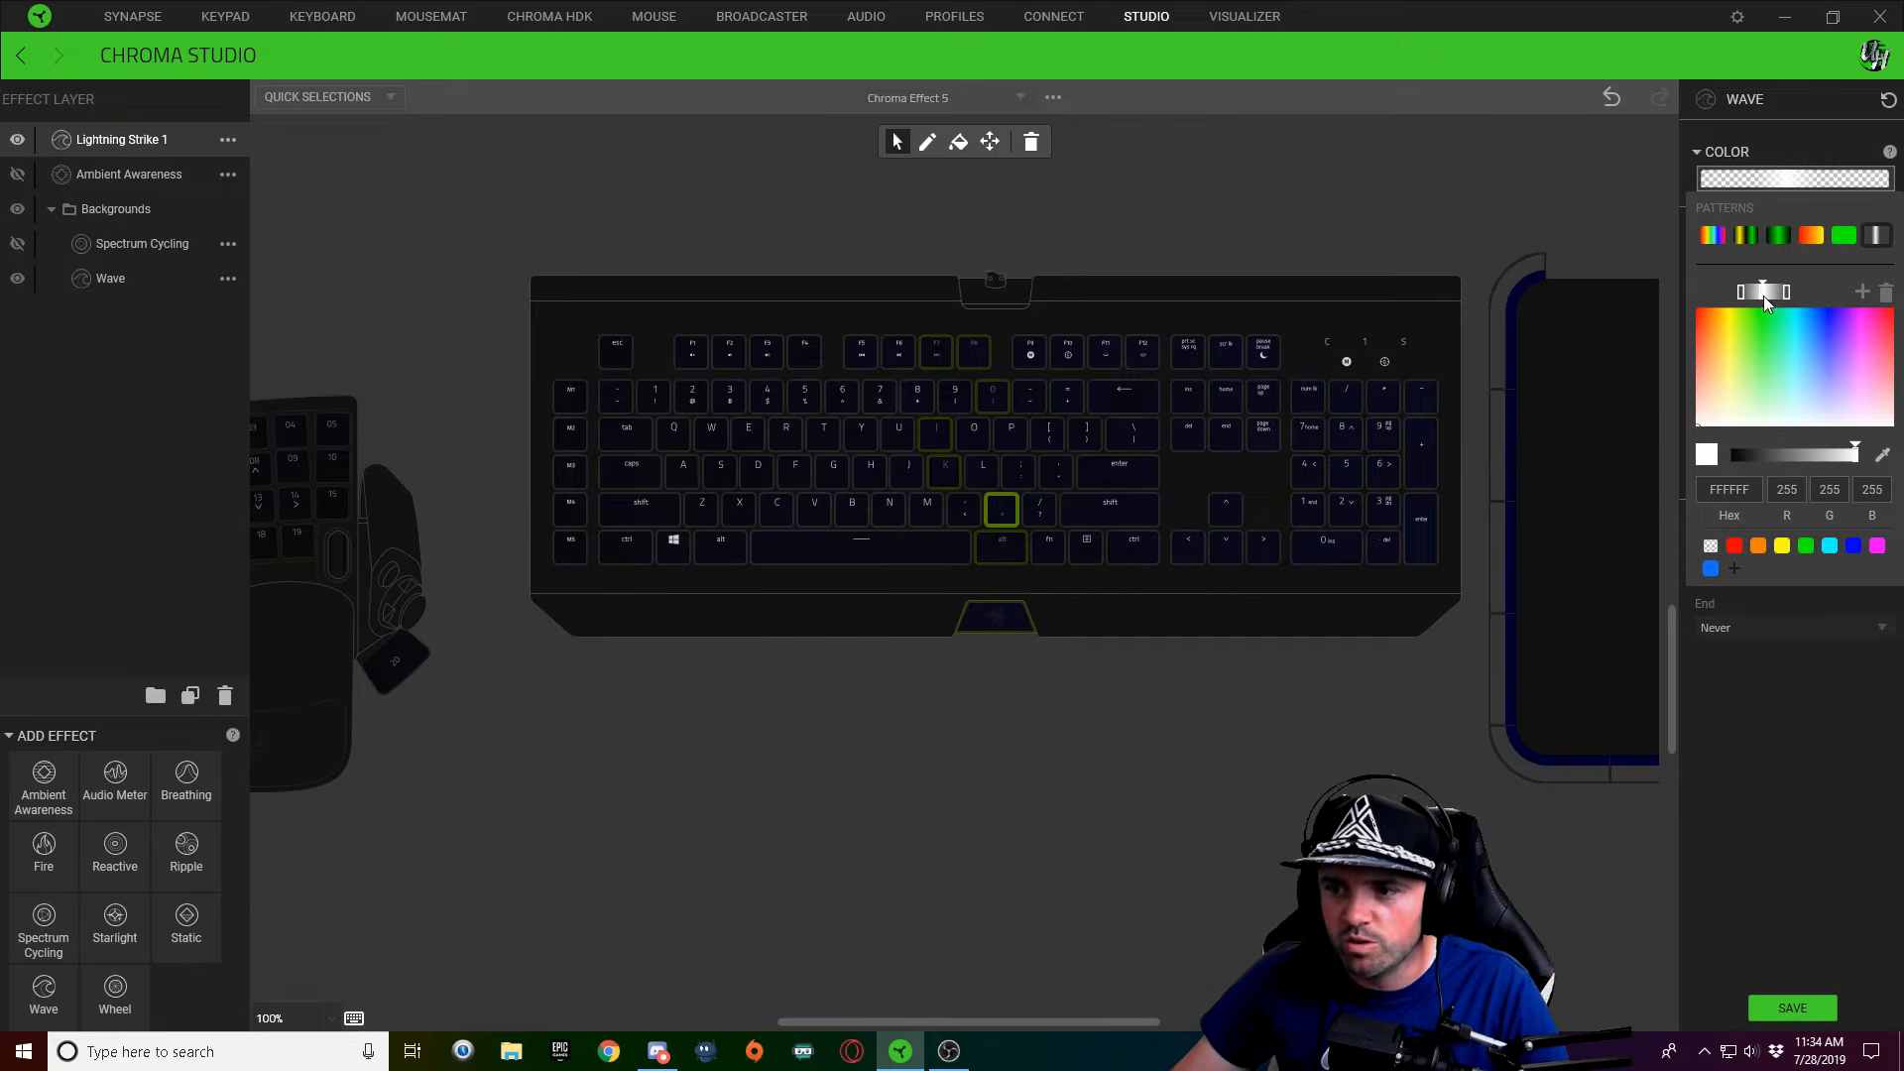
{"action": "left_click", "coordinate": [1741, 294]}
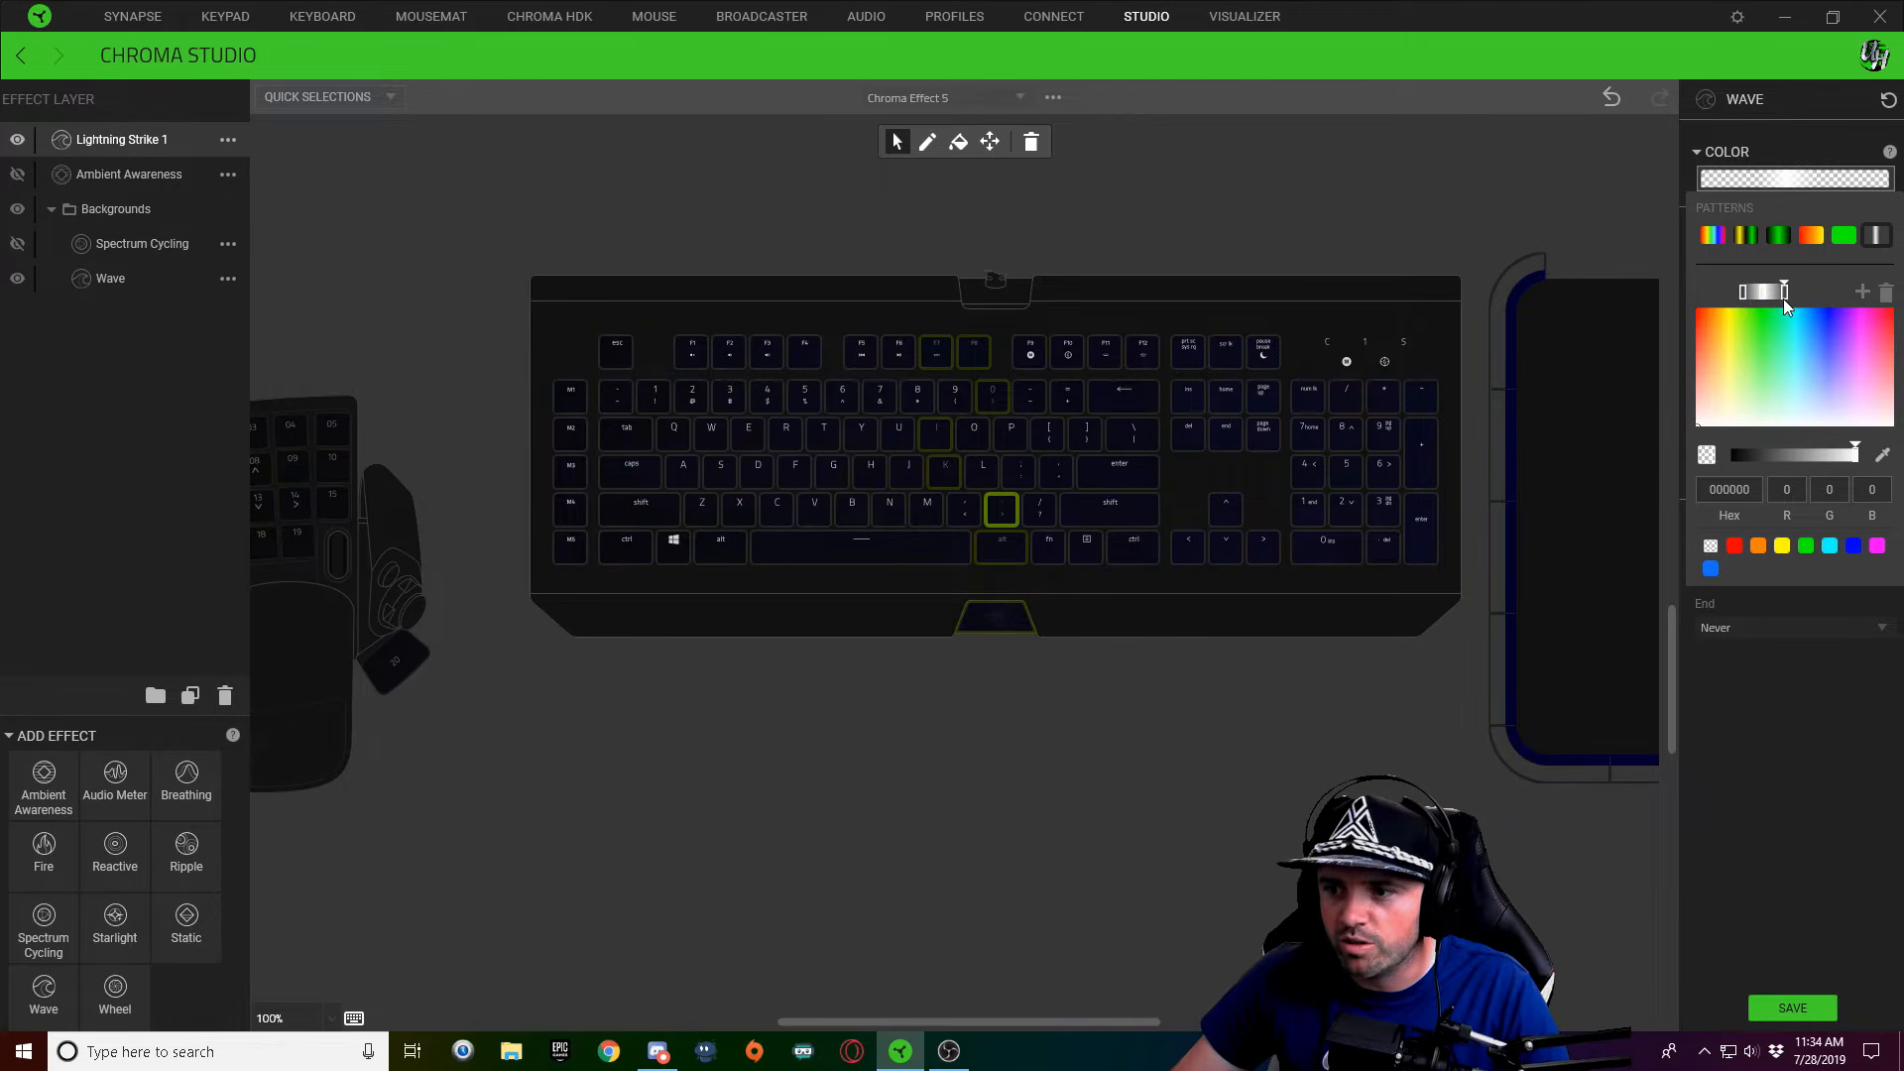
{"action": "left_click", "coordinate": [1797, 1008]}
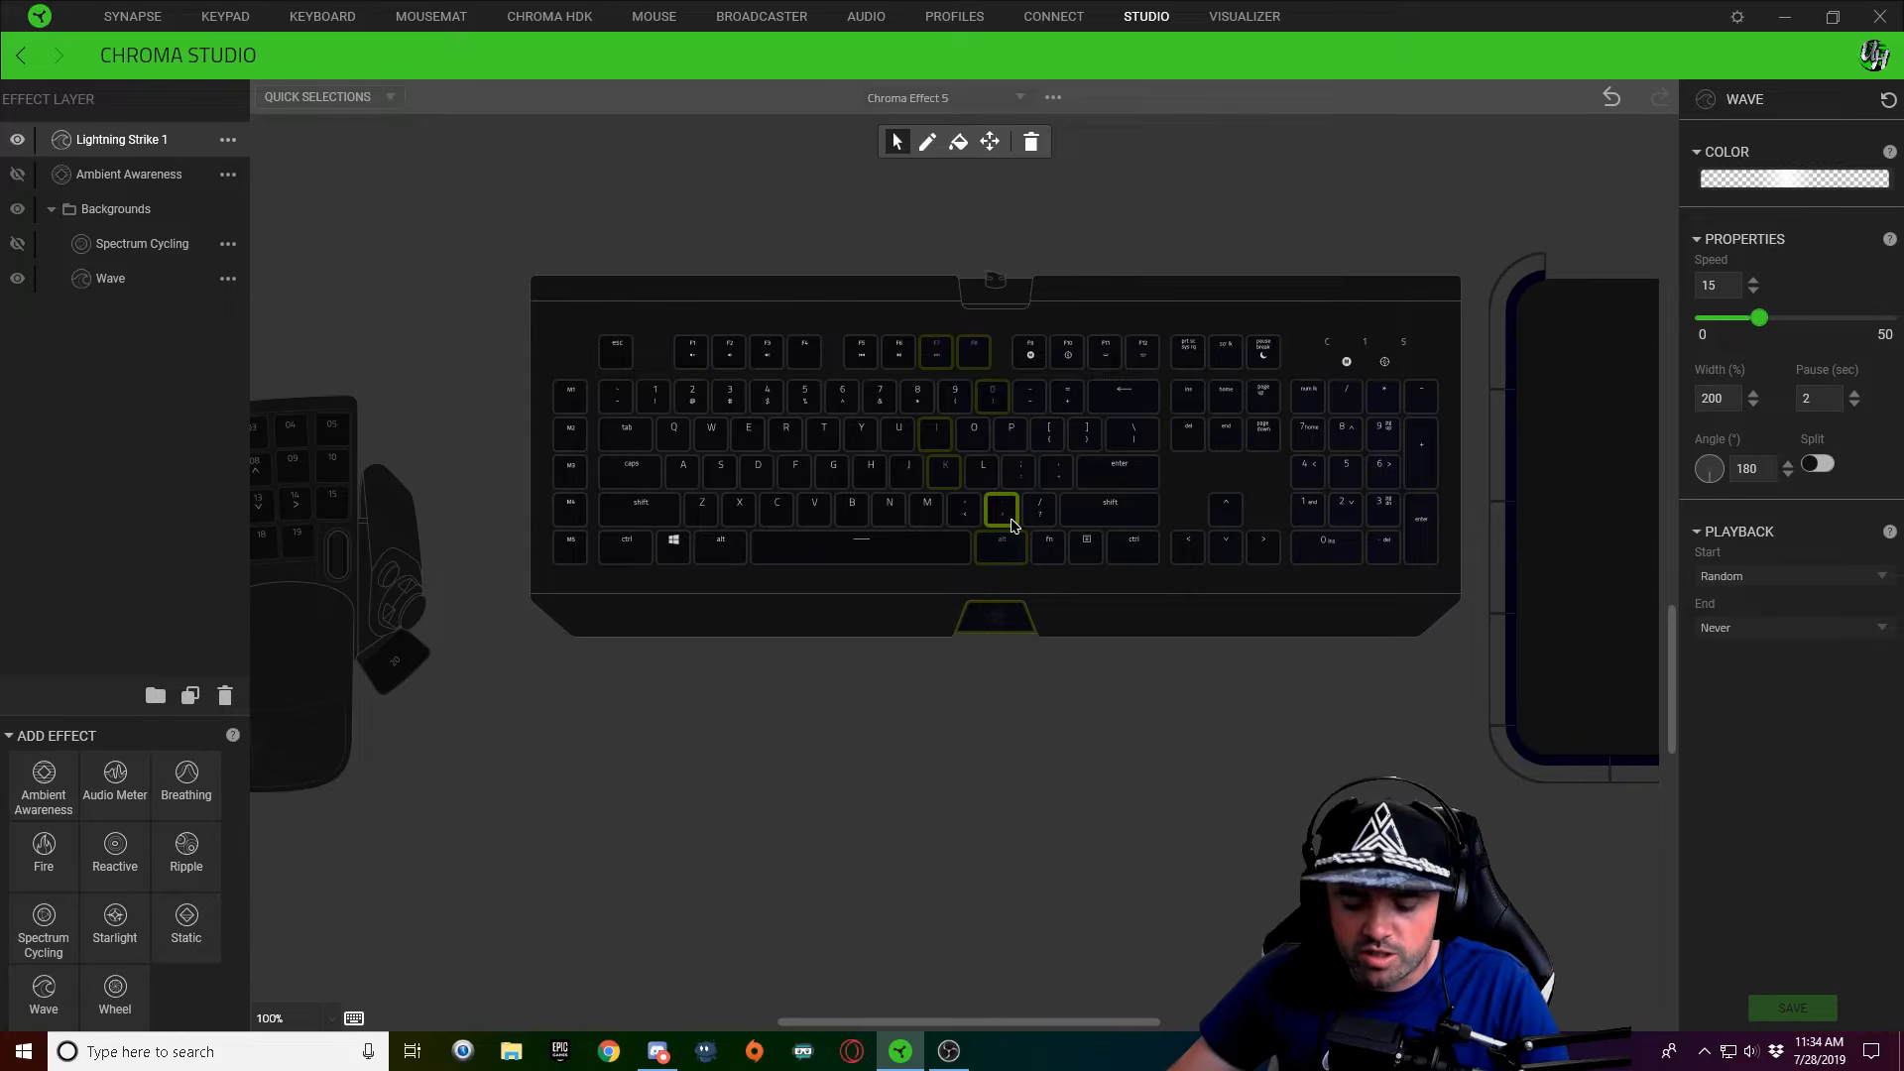
For only the right Alt key, pull the ending transparent stop of its Wave gradient slightly inward
{"action": "left_click", "coordinate": [1003, 557]}
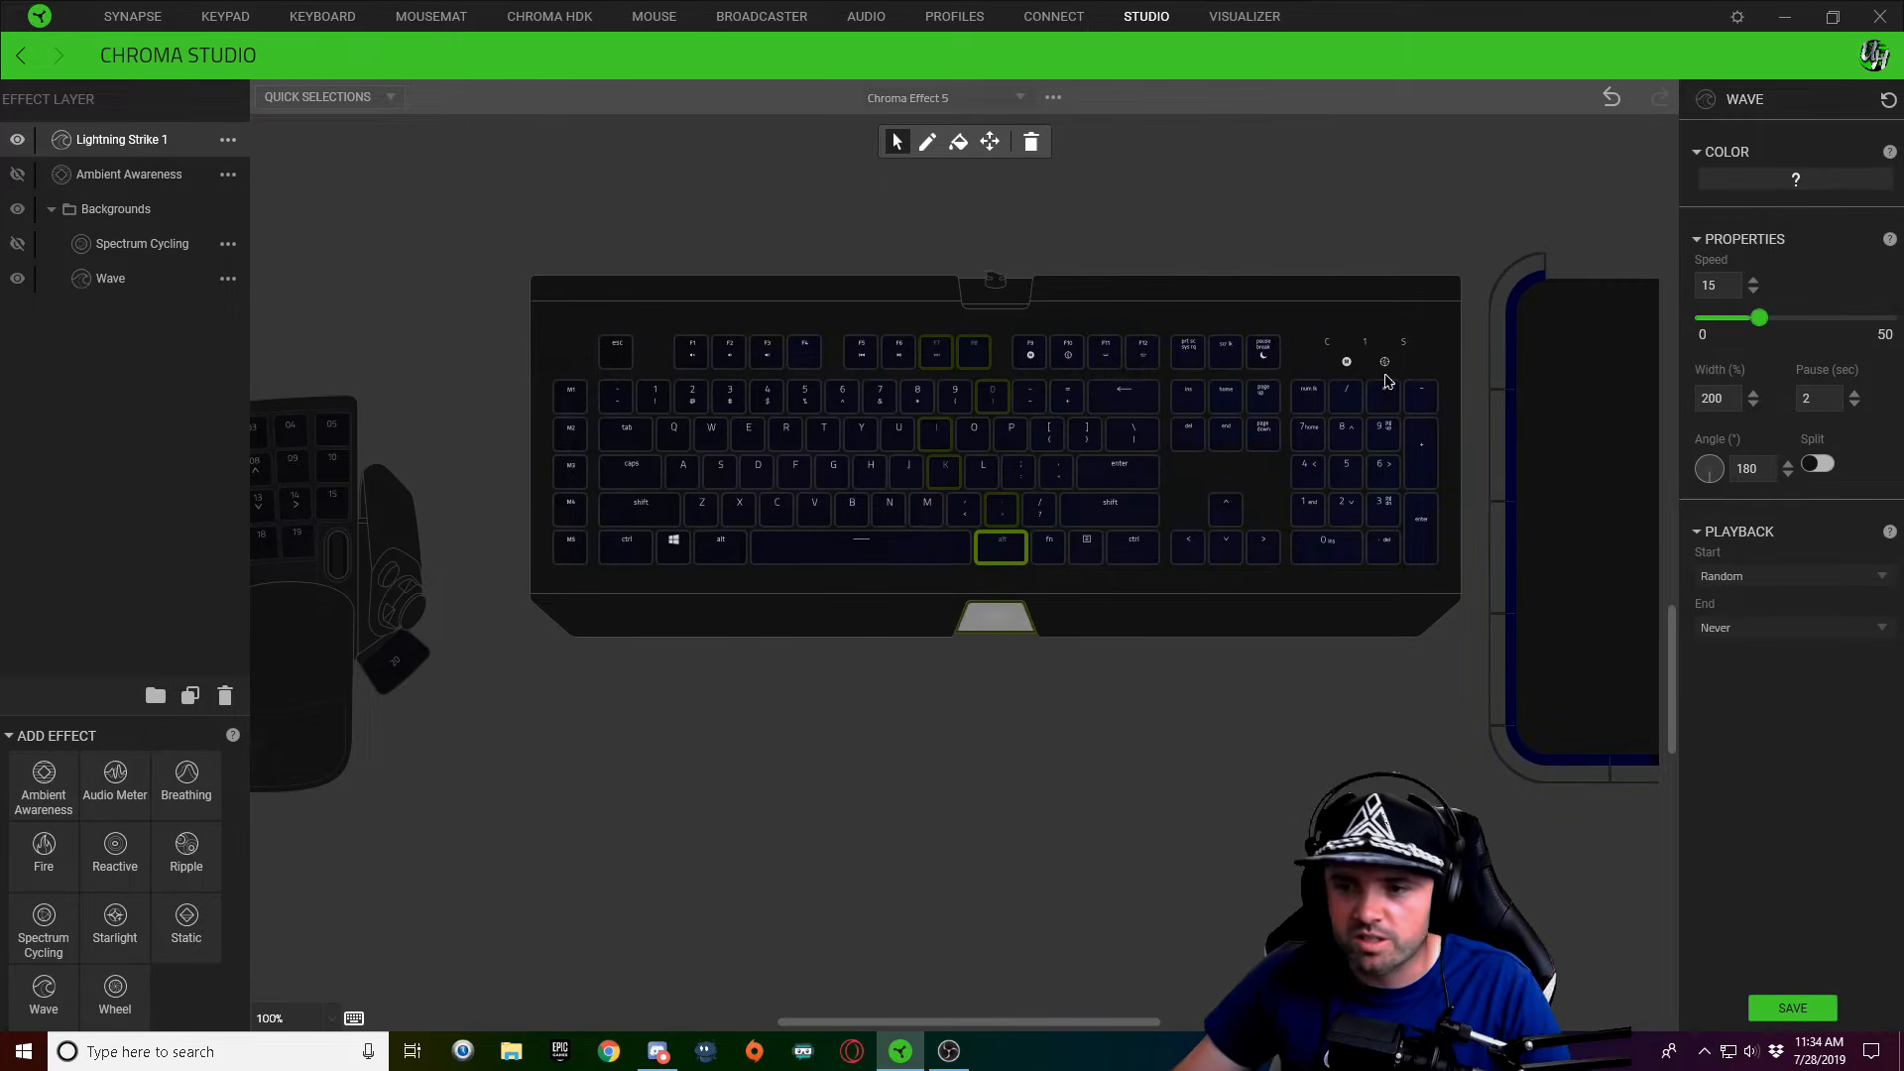
{"action": "left_click", "coordinate": [1001, 548]}
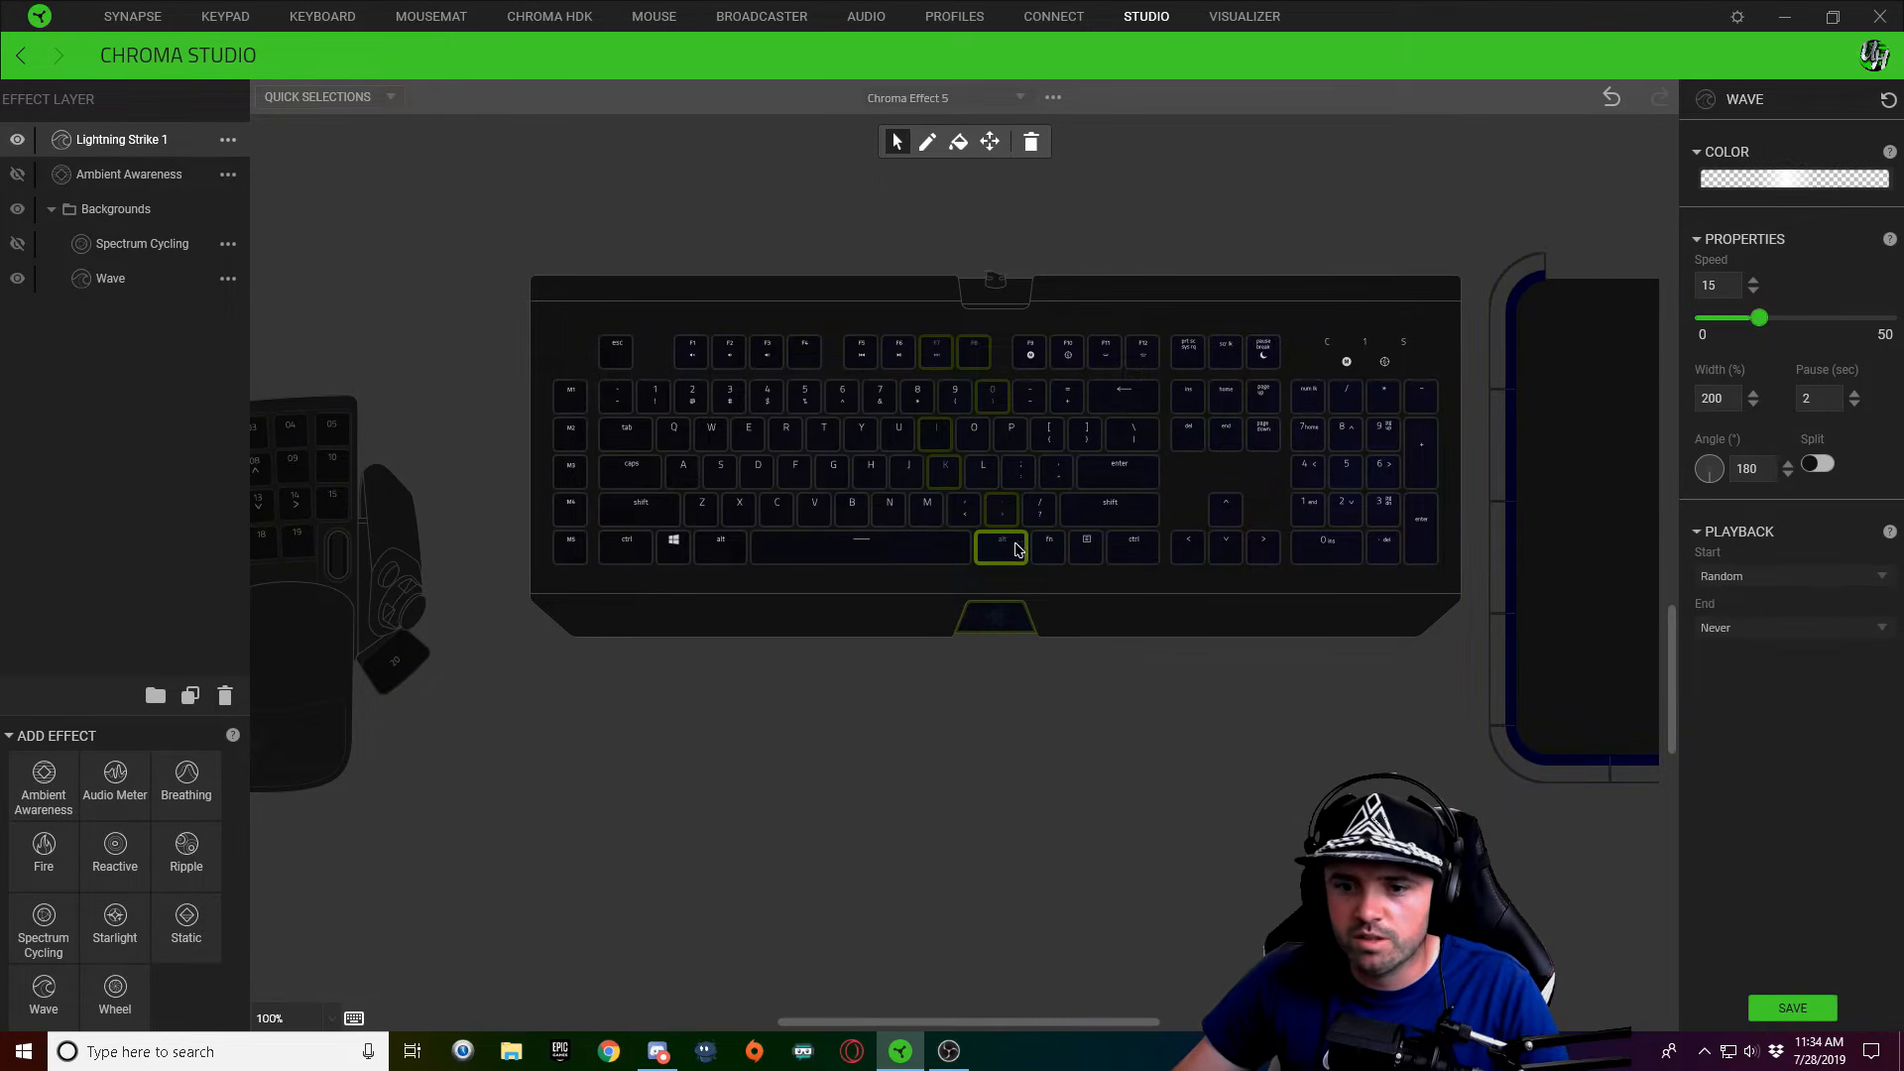
{"action": "left_click", "coordinate": [1828, 189]}
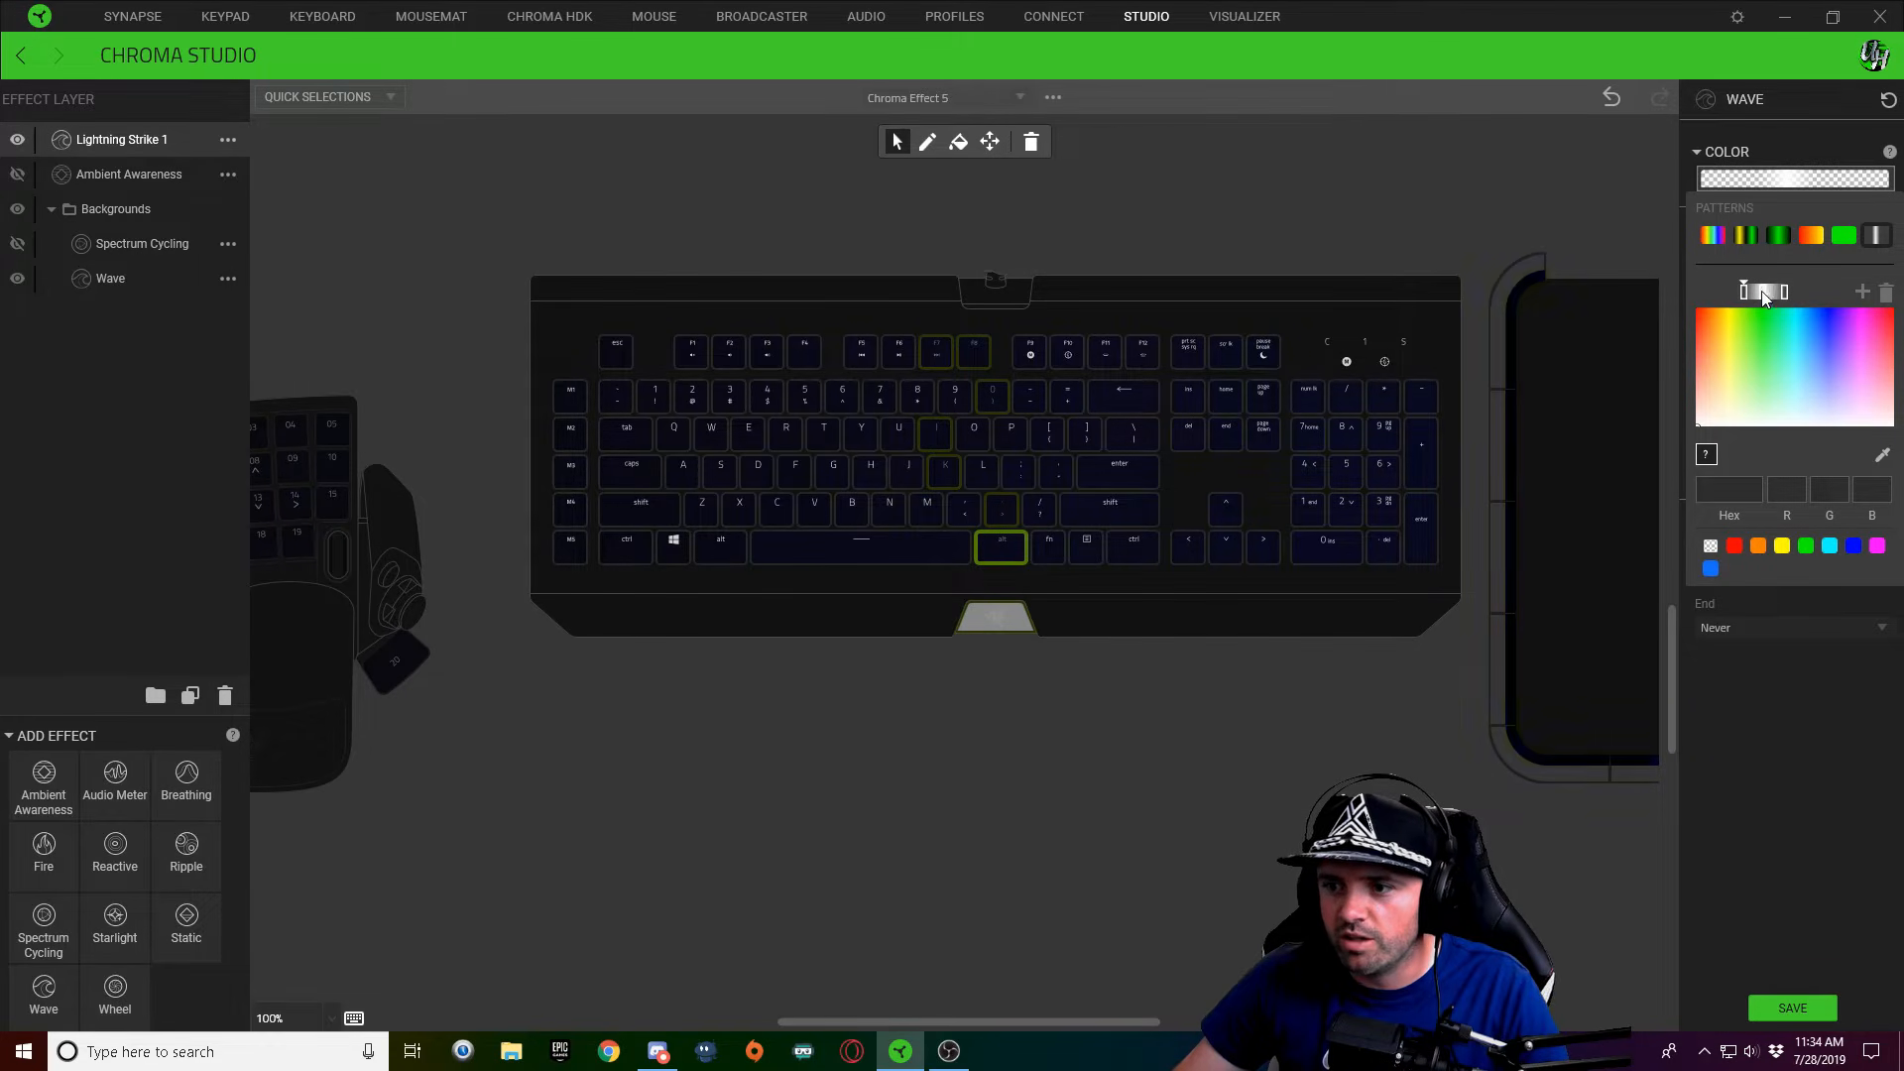
{"action": "left_click_drag", "start_coordinate": [1786, 293], "coordinate": [1784, 296]}
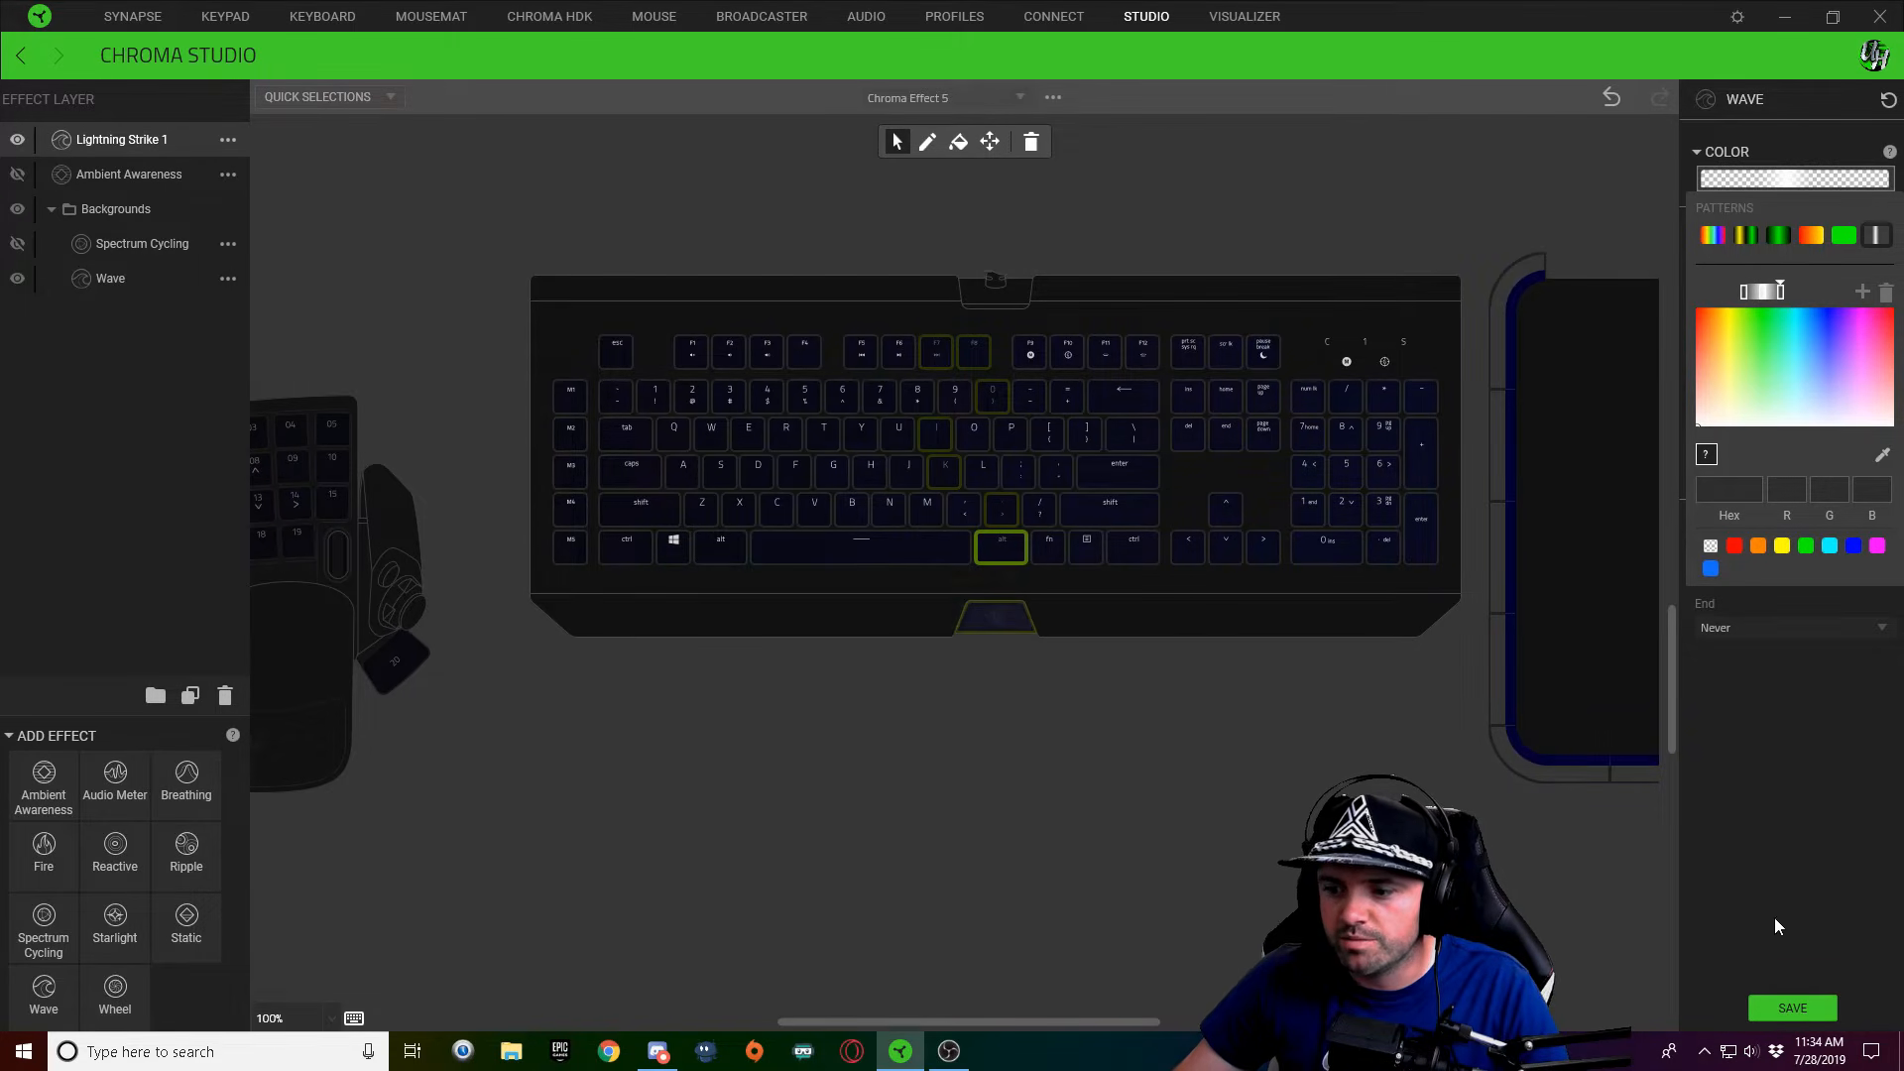
{"action": "left_click", "coordinate": [1837, 919]}
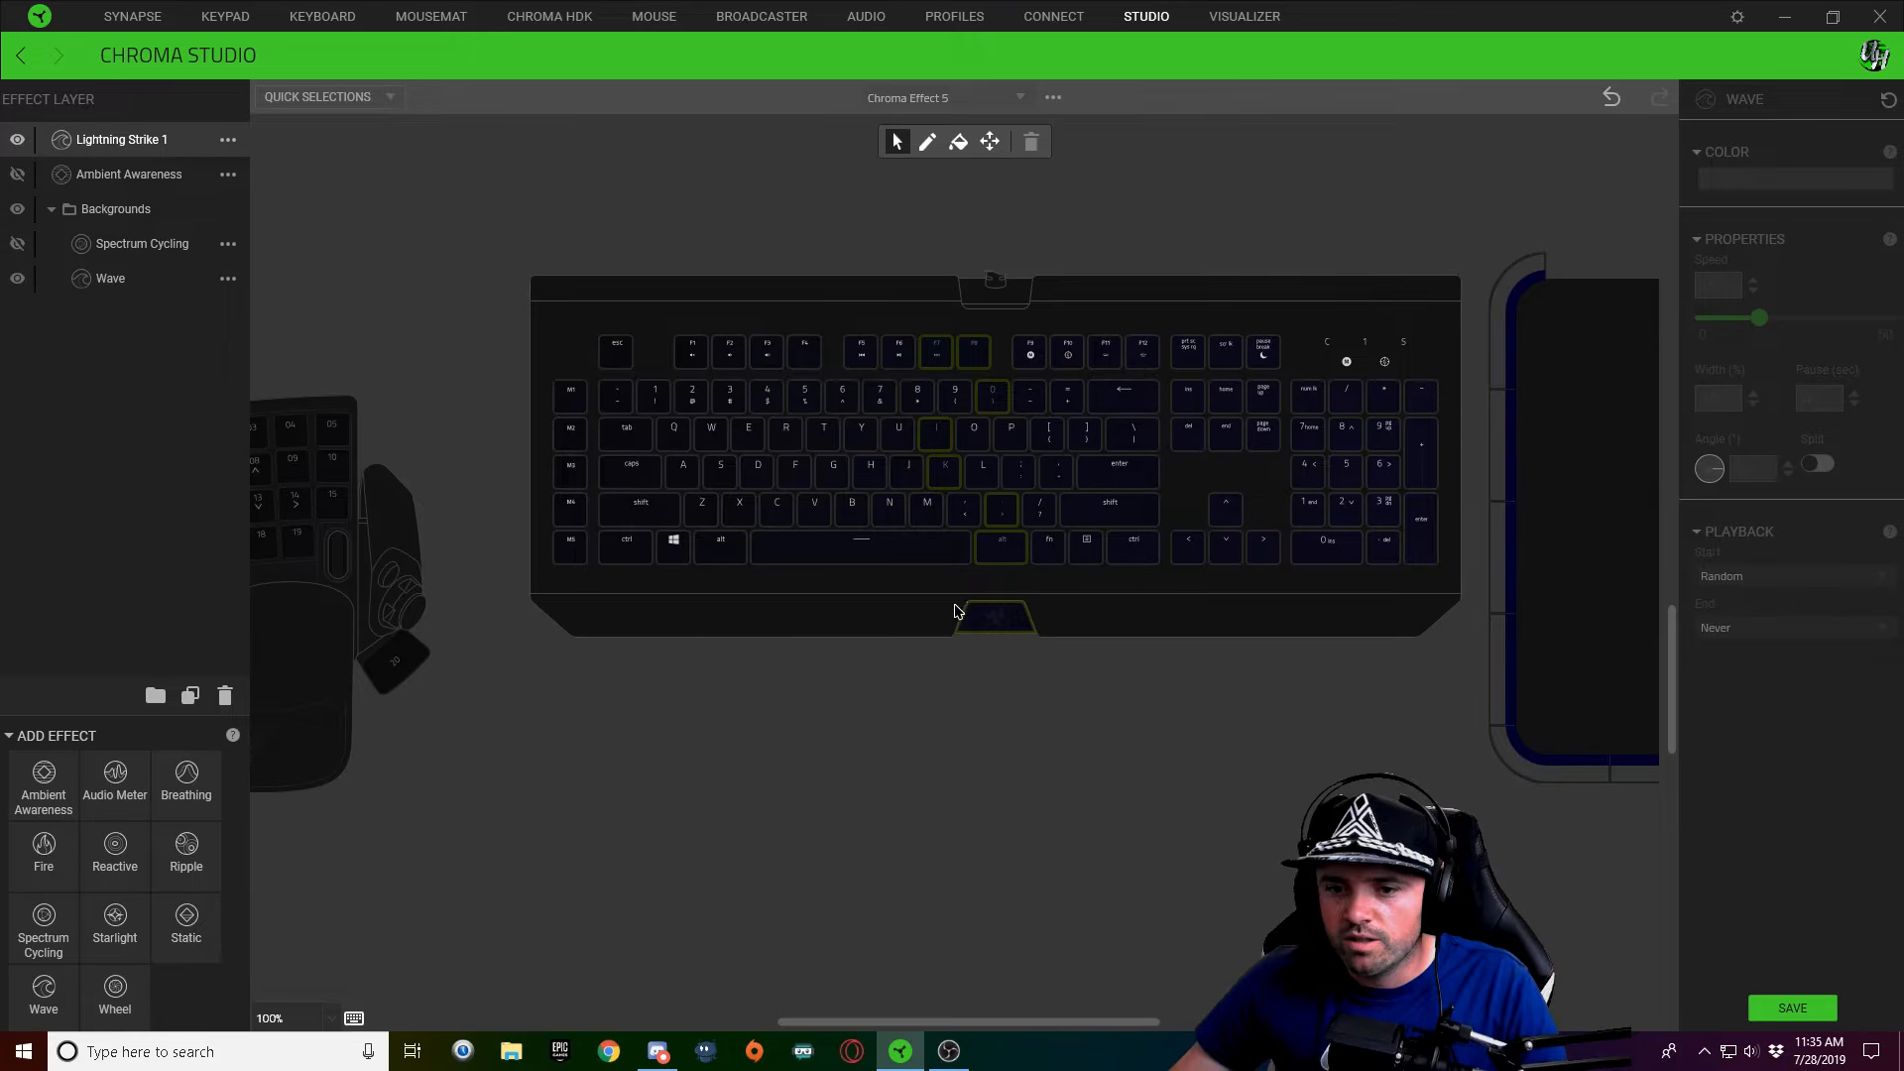
Narrow the Wave gradient of the keyboard's logo light by moving both transparent stops slightly inward, and save
{"action": "left_click", "coordinate": [1801, 180]}
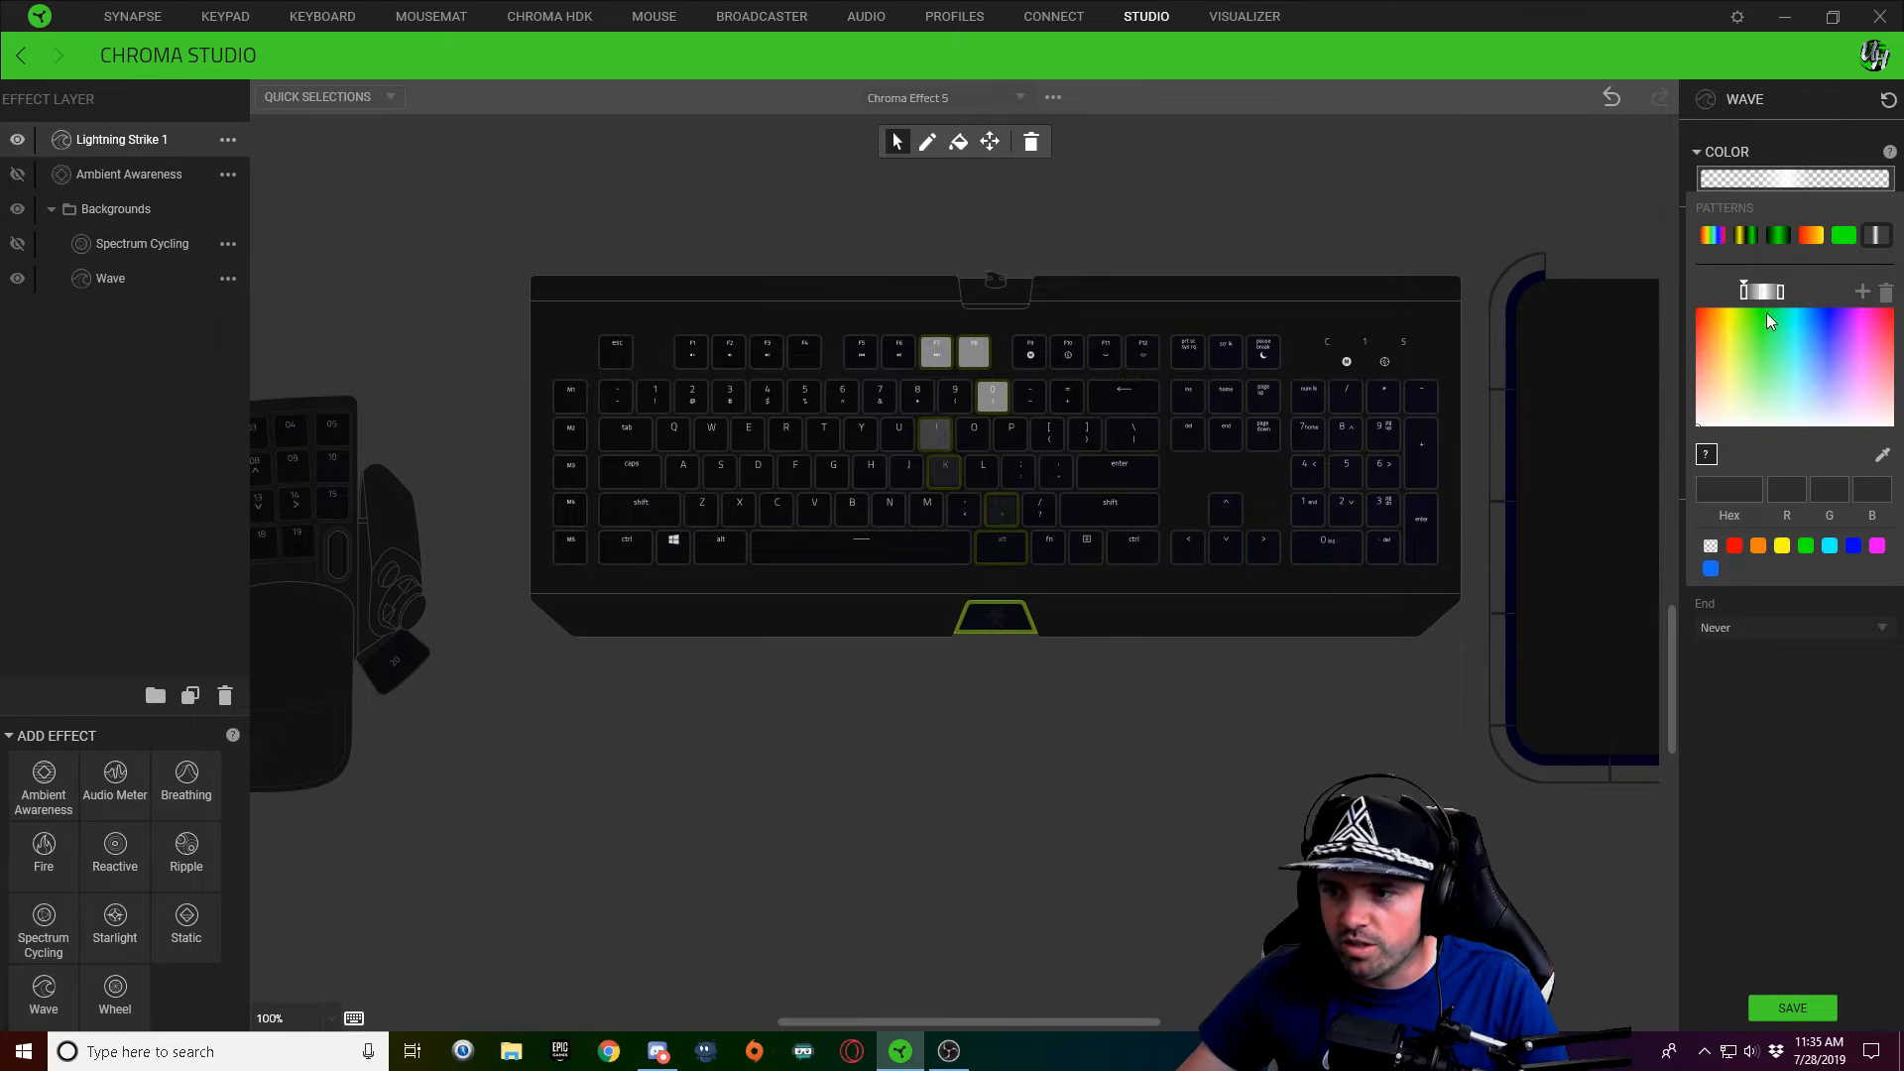
{"action": "left_click_drag", "start_coordinate": [1743, 295], "coordinate": [1747, 300]}
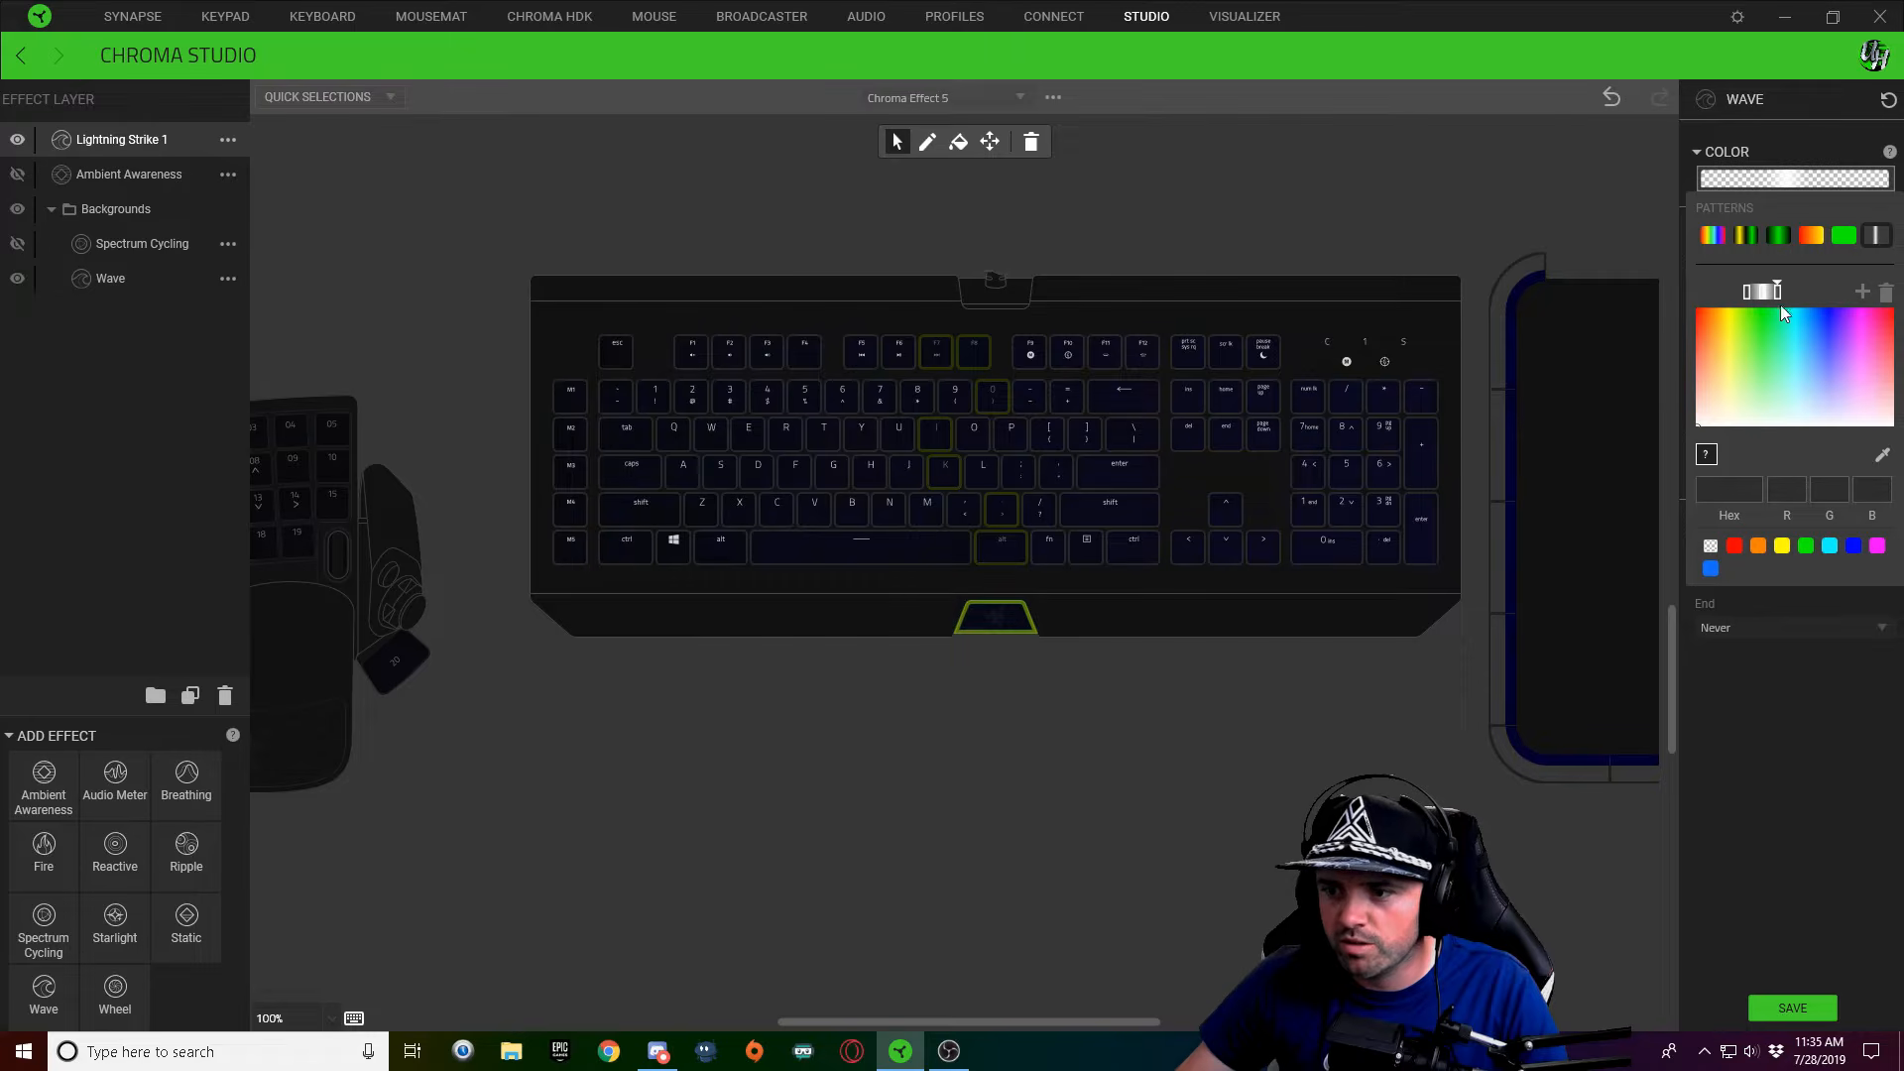
{"action": "left_click", "coordinate": [1801, 1008]}
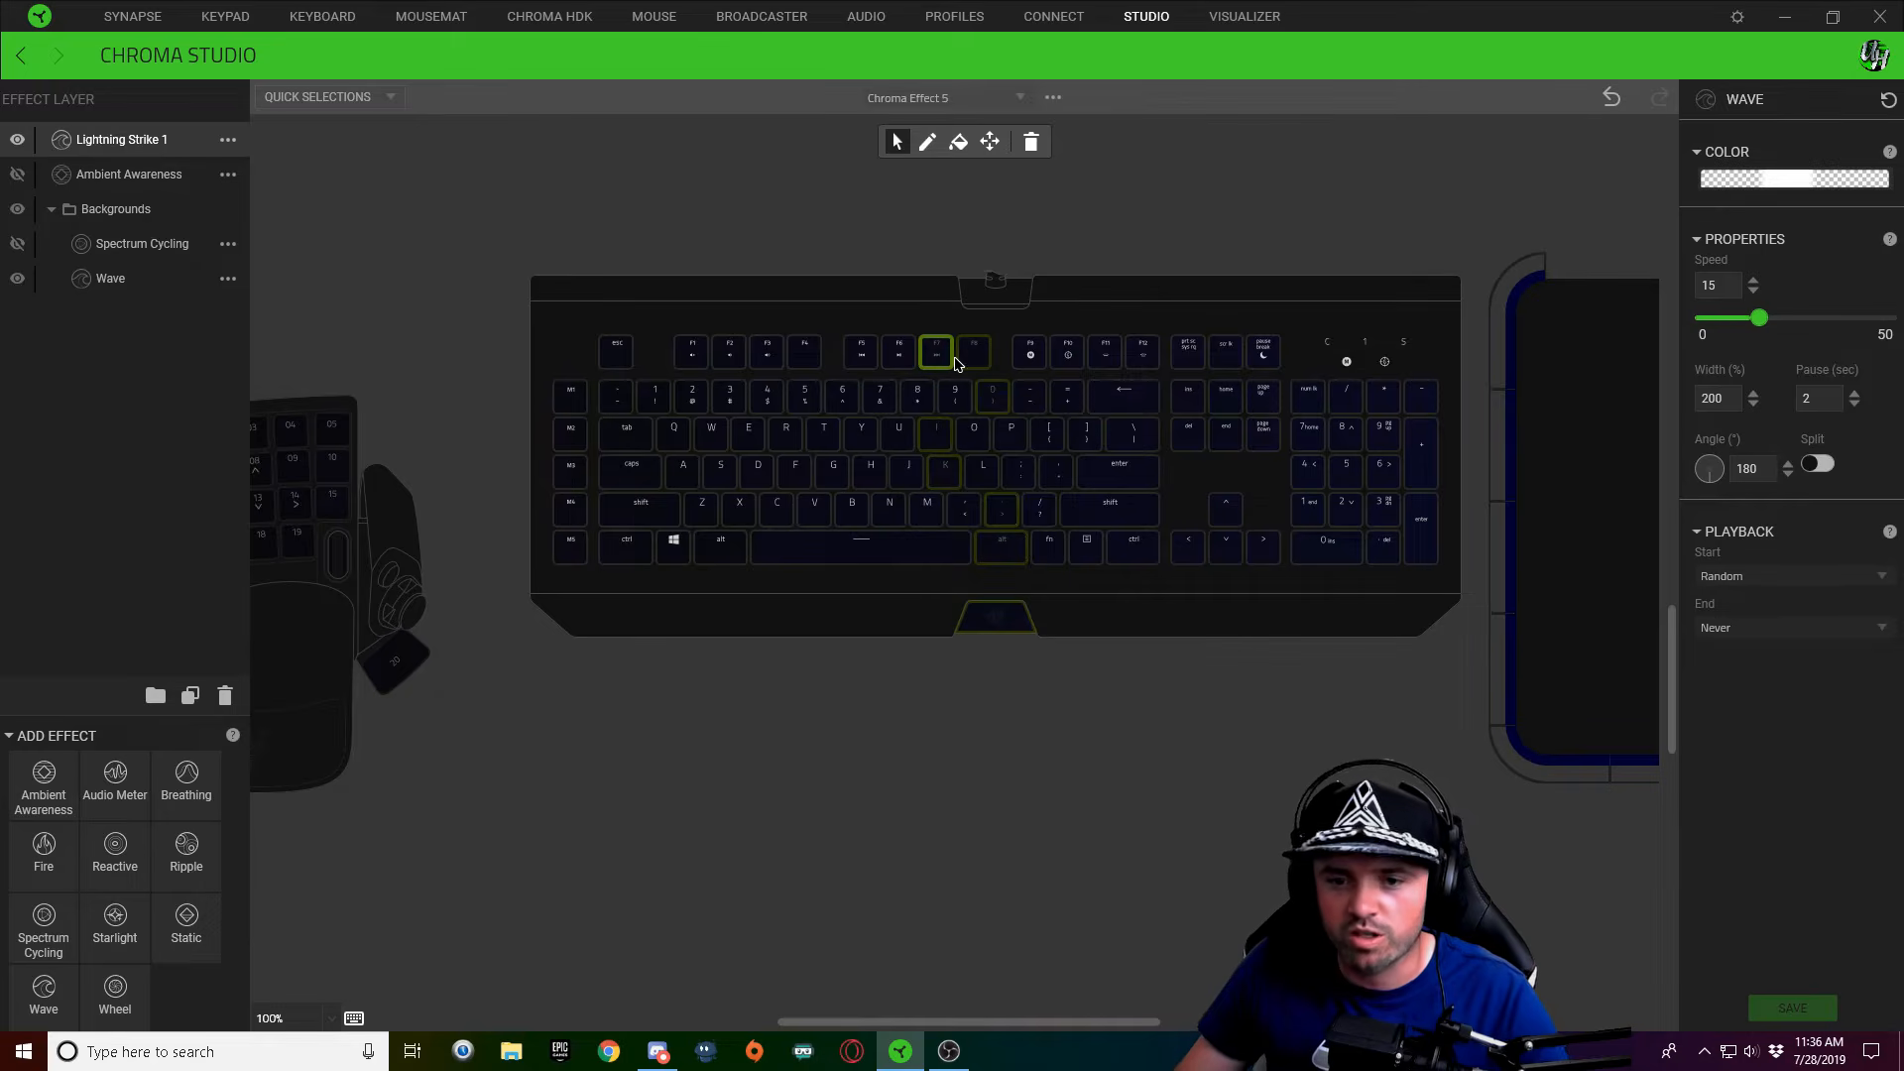
Add the remaining top-row keys, Esc to F6 and F9 to Pause, to Lightning Strike 1 with F7's Wave settings
{"action": "left_click_drag", "start_coordinate": [600, 354], "coordinate": [904, 356]}
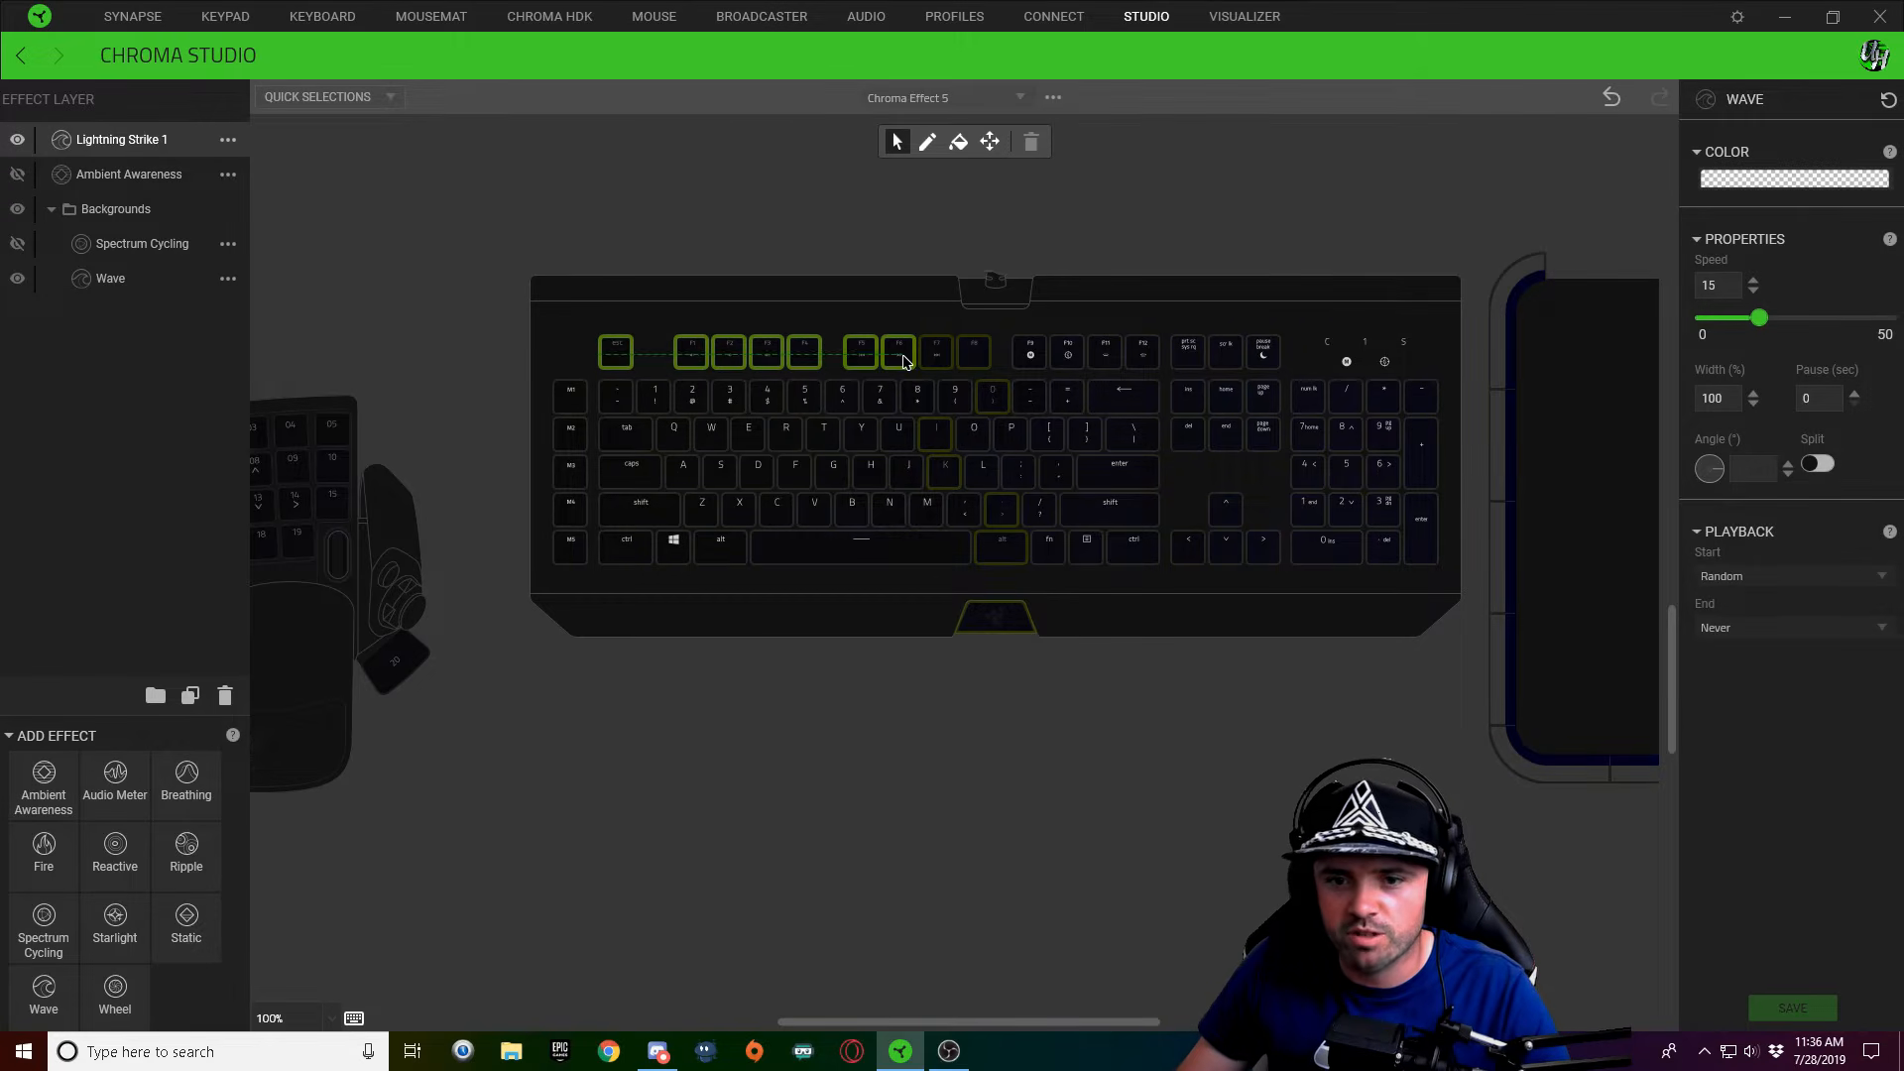
{"action": "left_click_drag", "start_coordinate": [1027, 361], "coordinate": [1282, 357]}
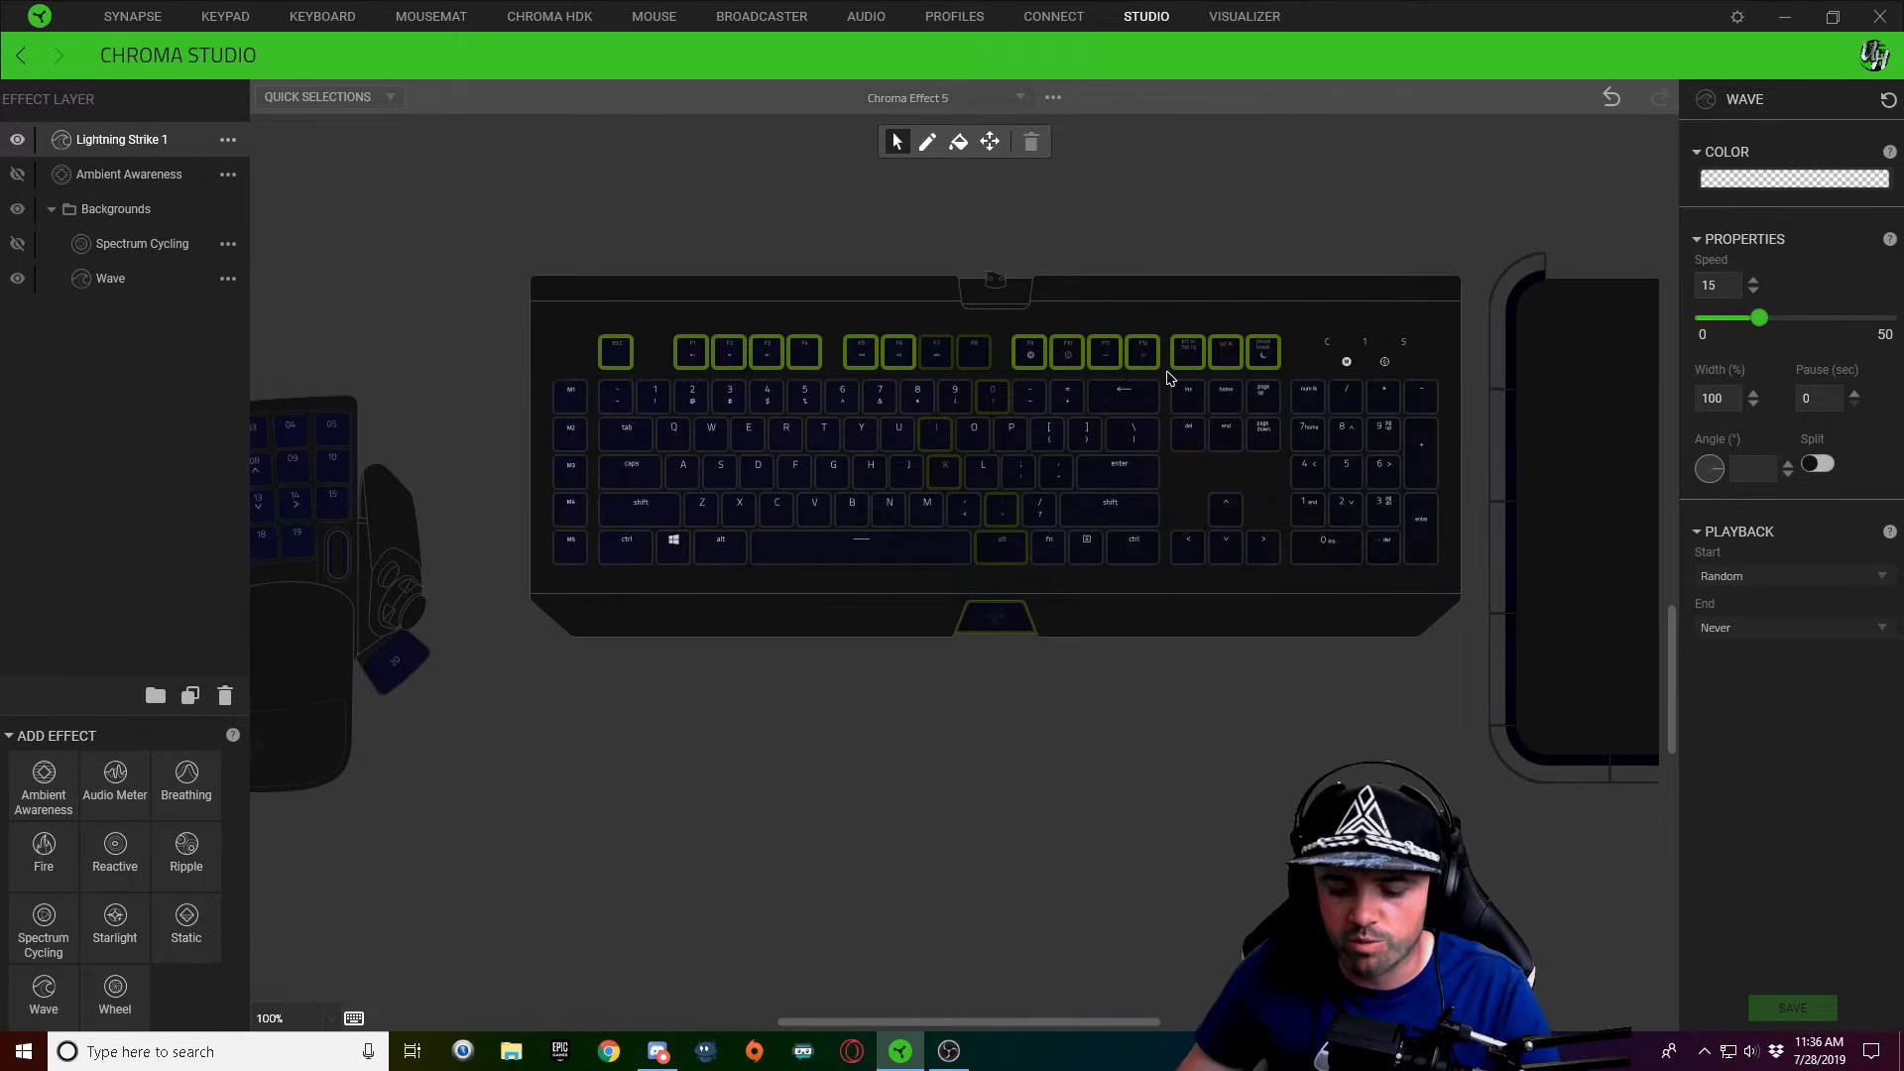
{"action": "left_click", "coordinate": [1166, 249]}
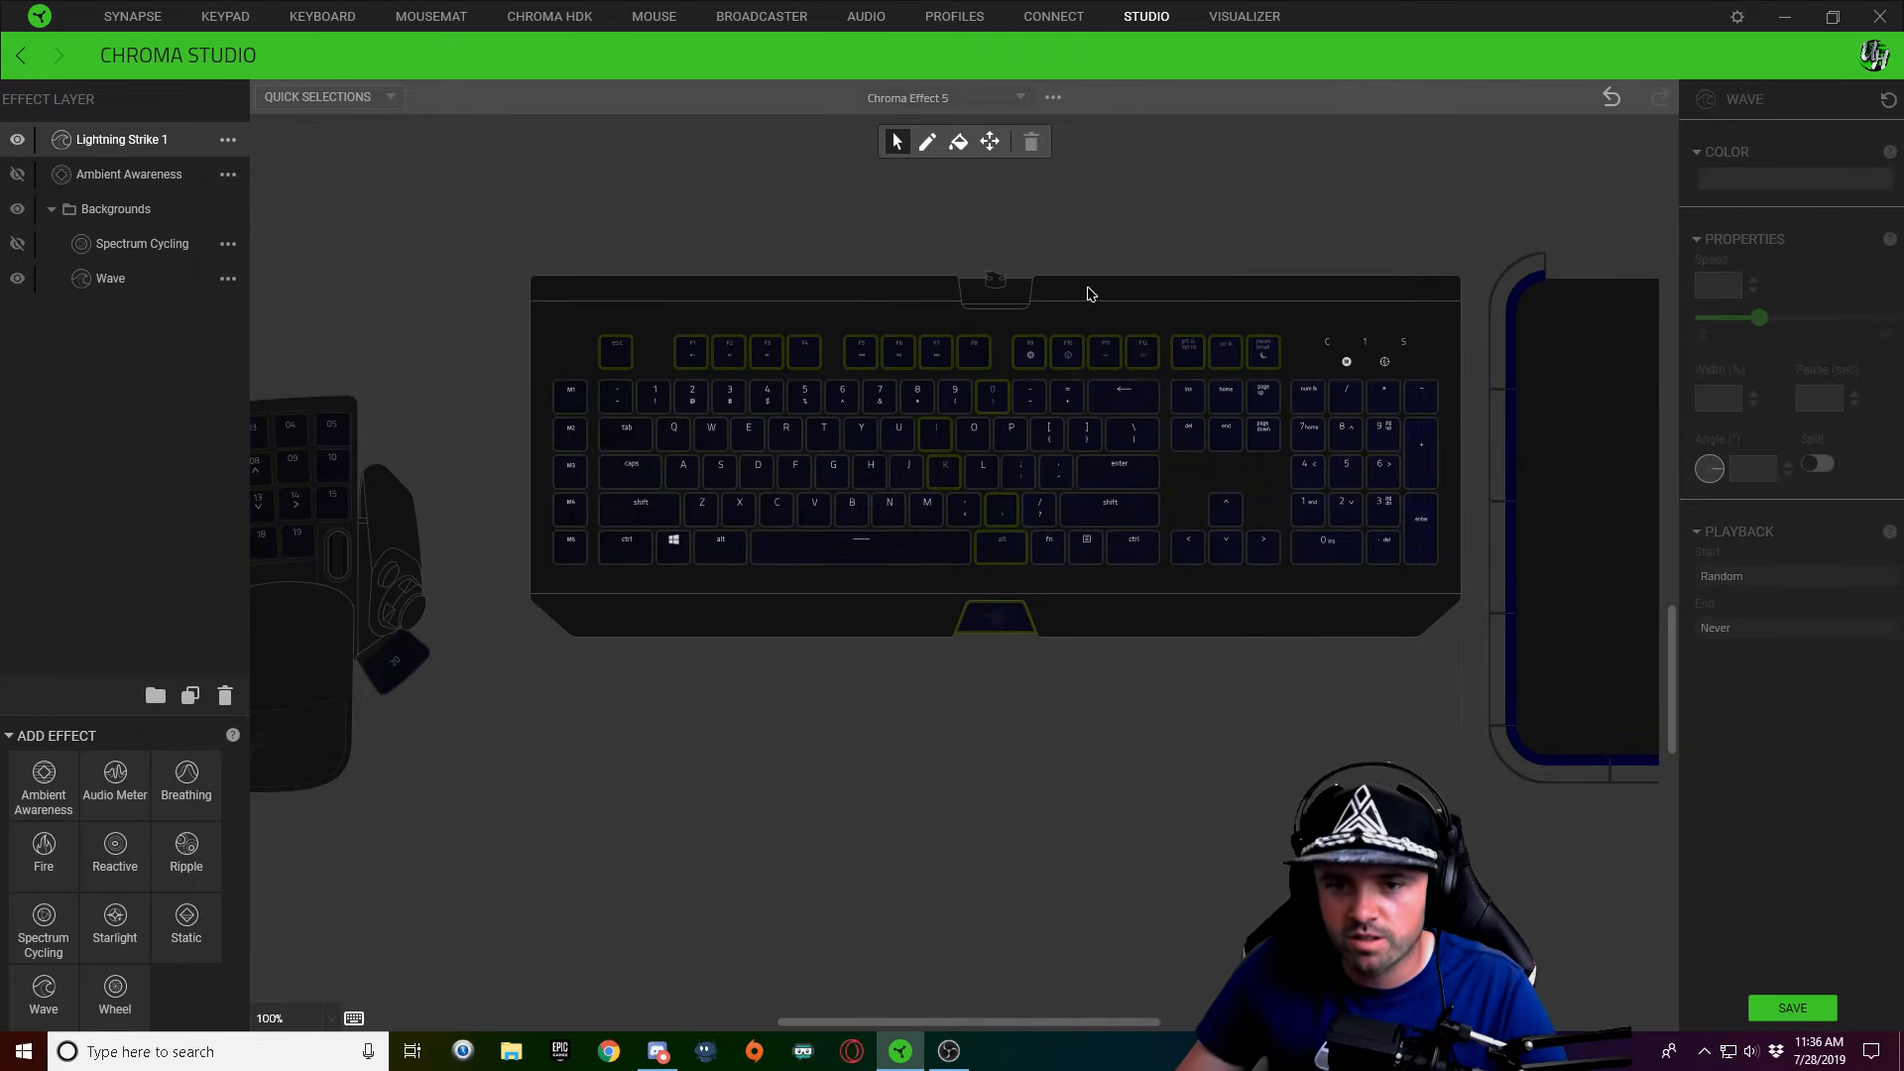
{"action": "left_click", "coordinate": [691, 360]}
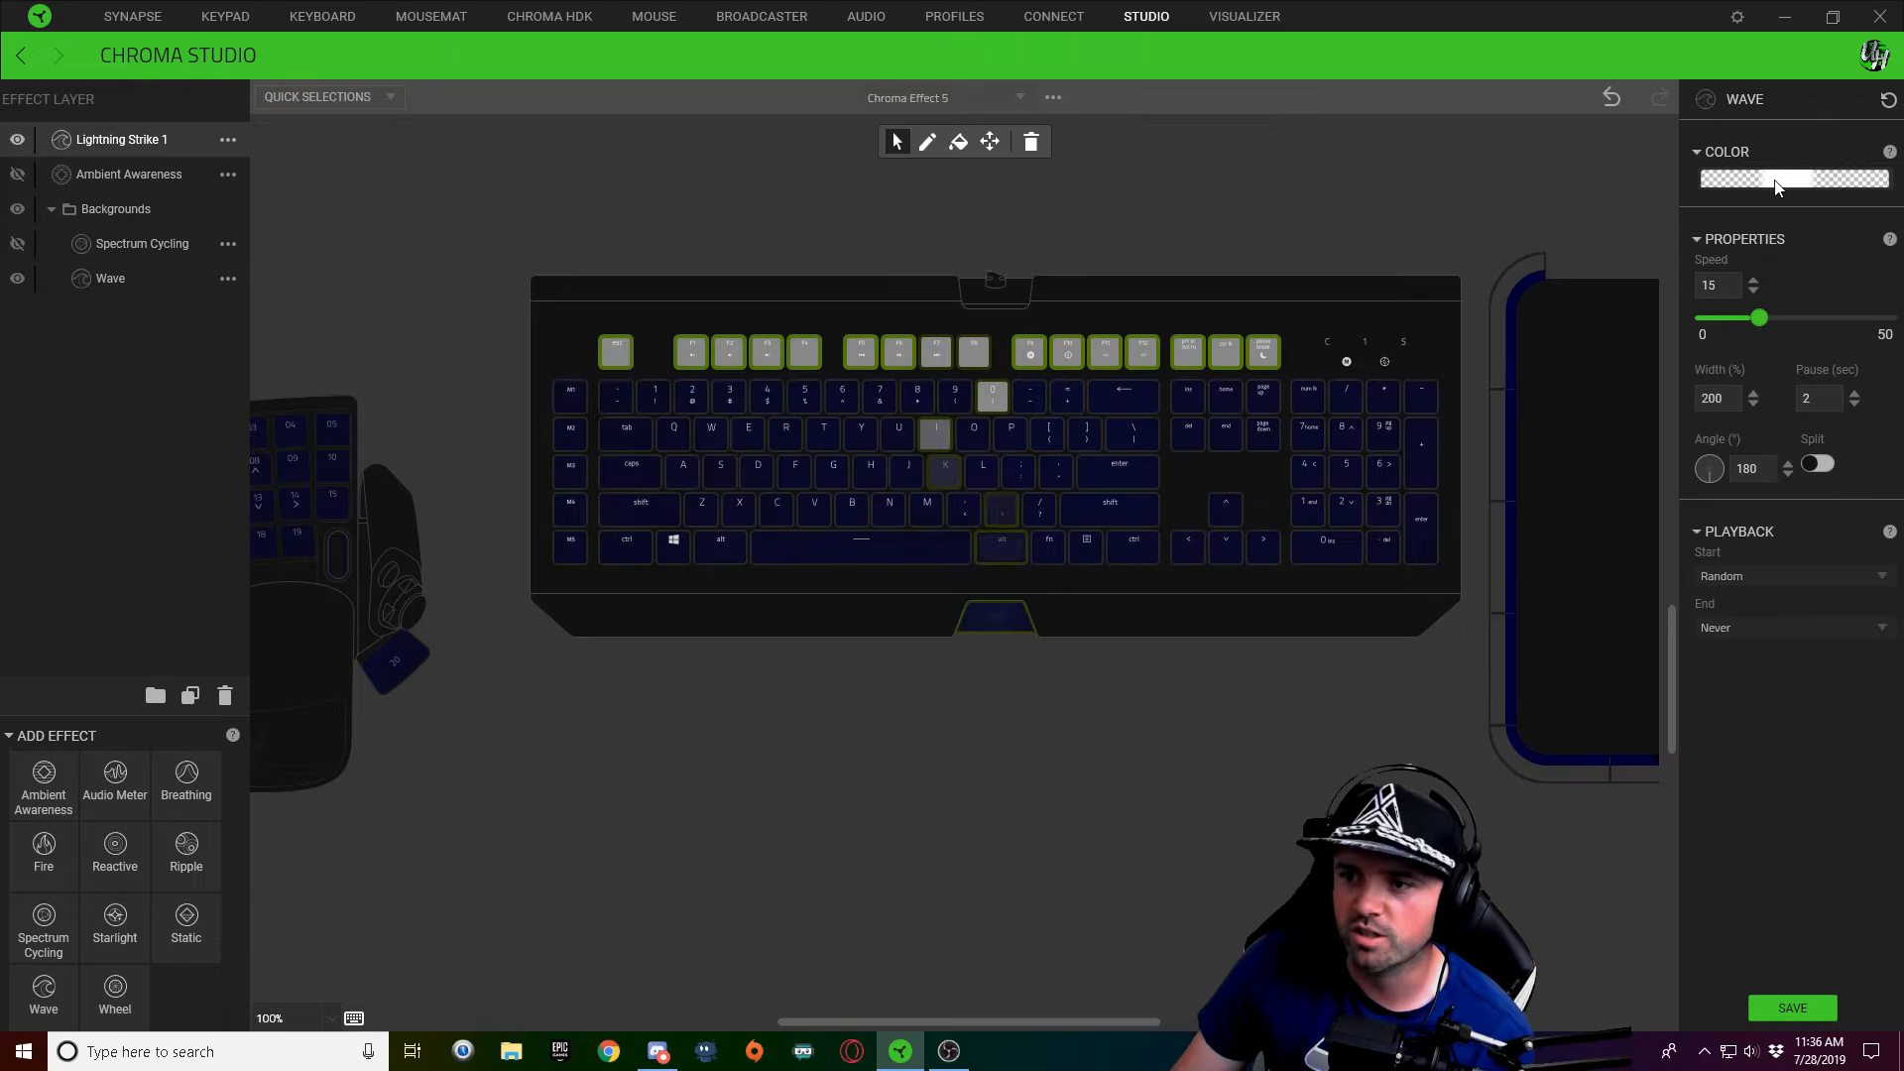
Compress the Wave gradient stops of the newly added top-row keys into a narrow white band at the band's far end
{"action": "left_click", "coordinate": [1800, 183]}
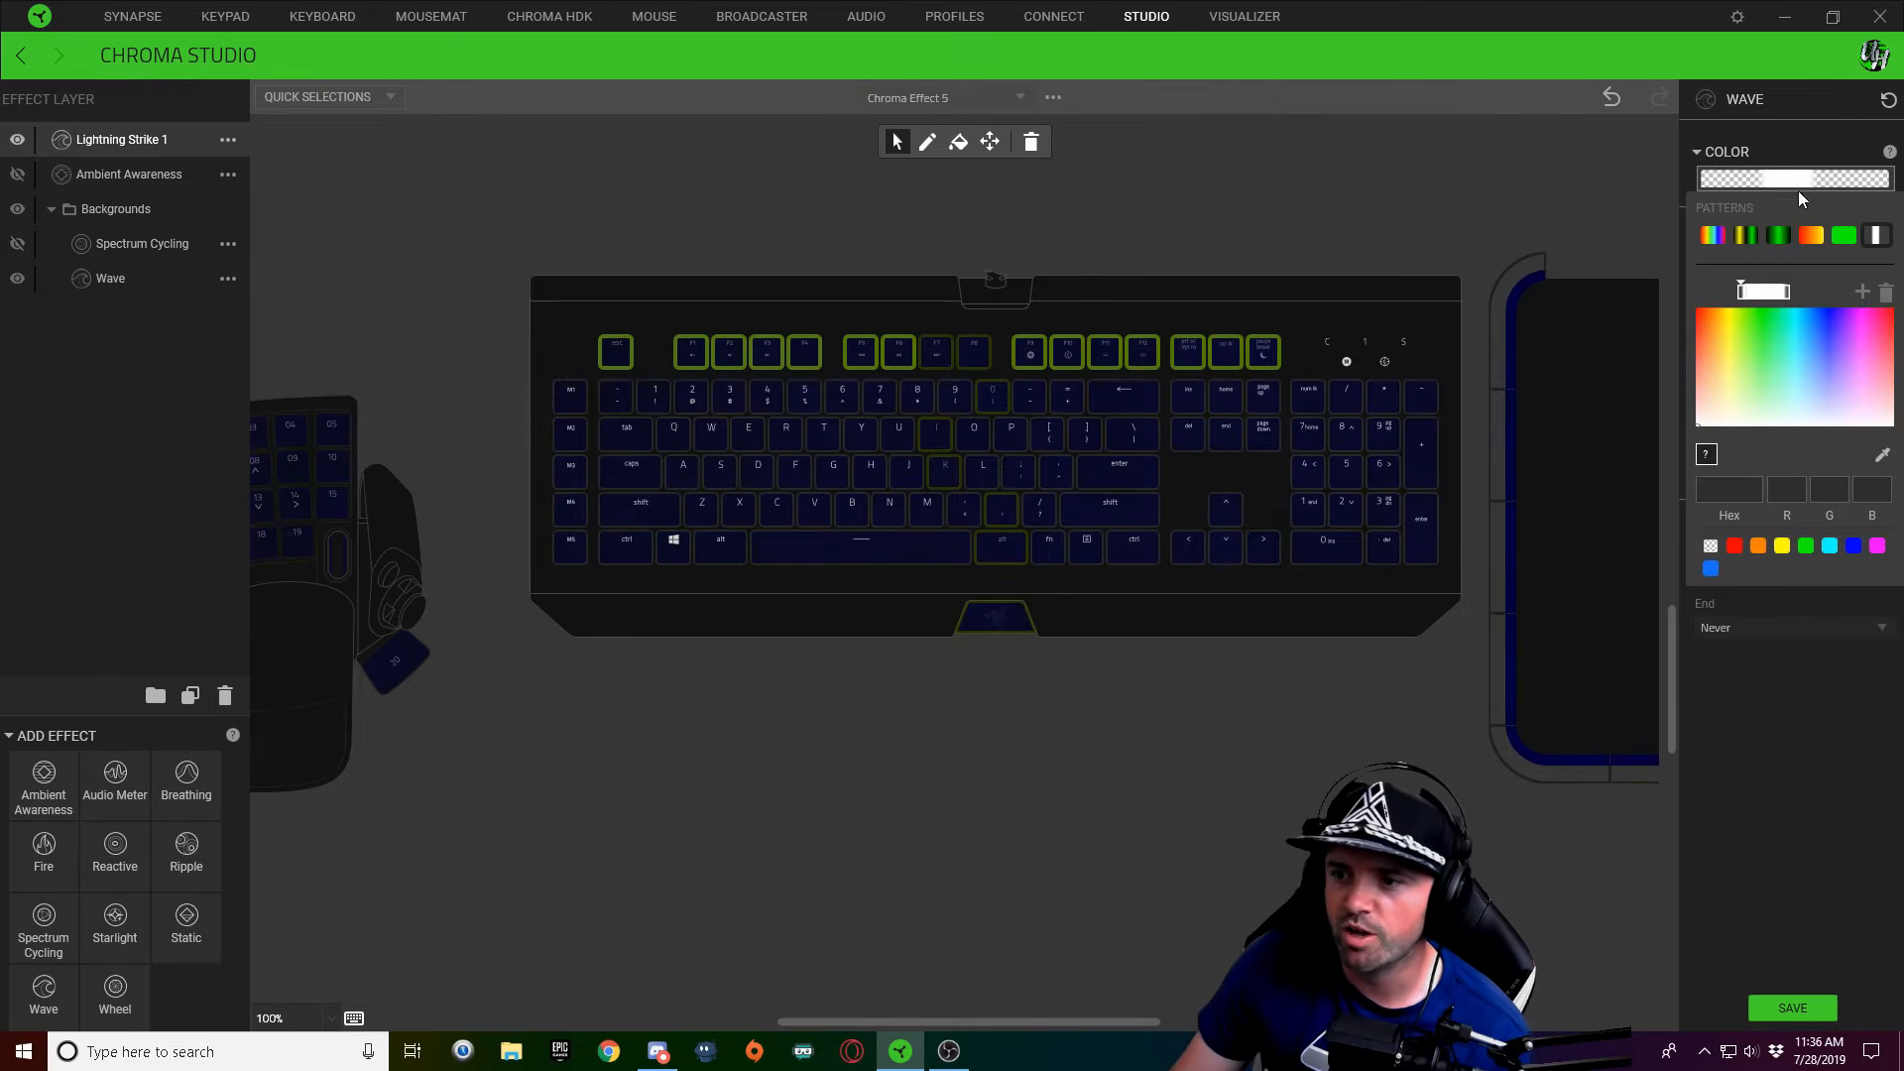
{"action": "left_click", "coordinate": [1747, 294]}
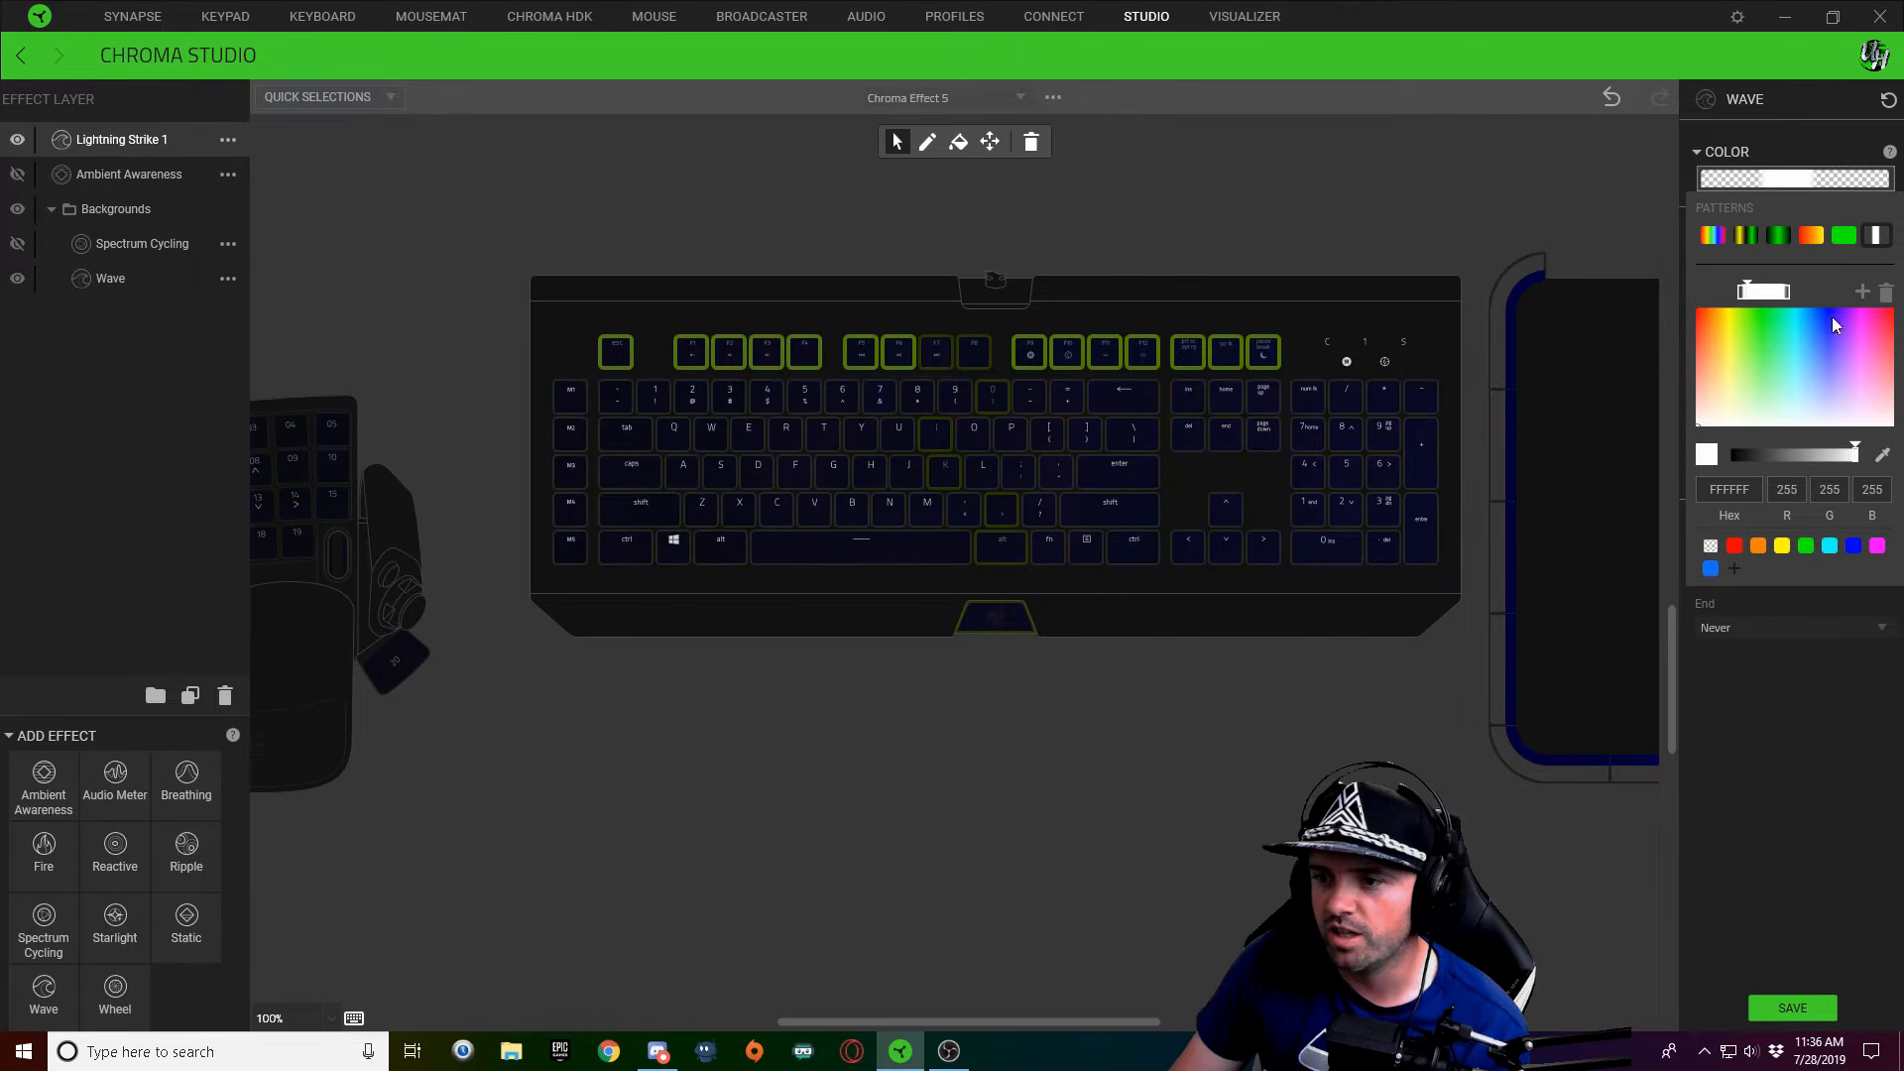
{"action": "left_click", "coordinate": [1862, 295]}
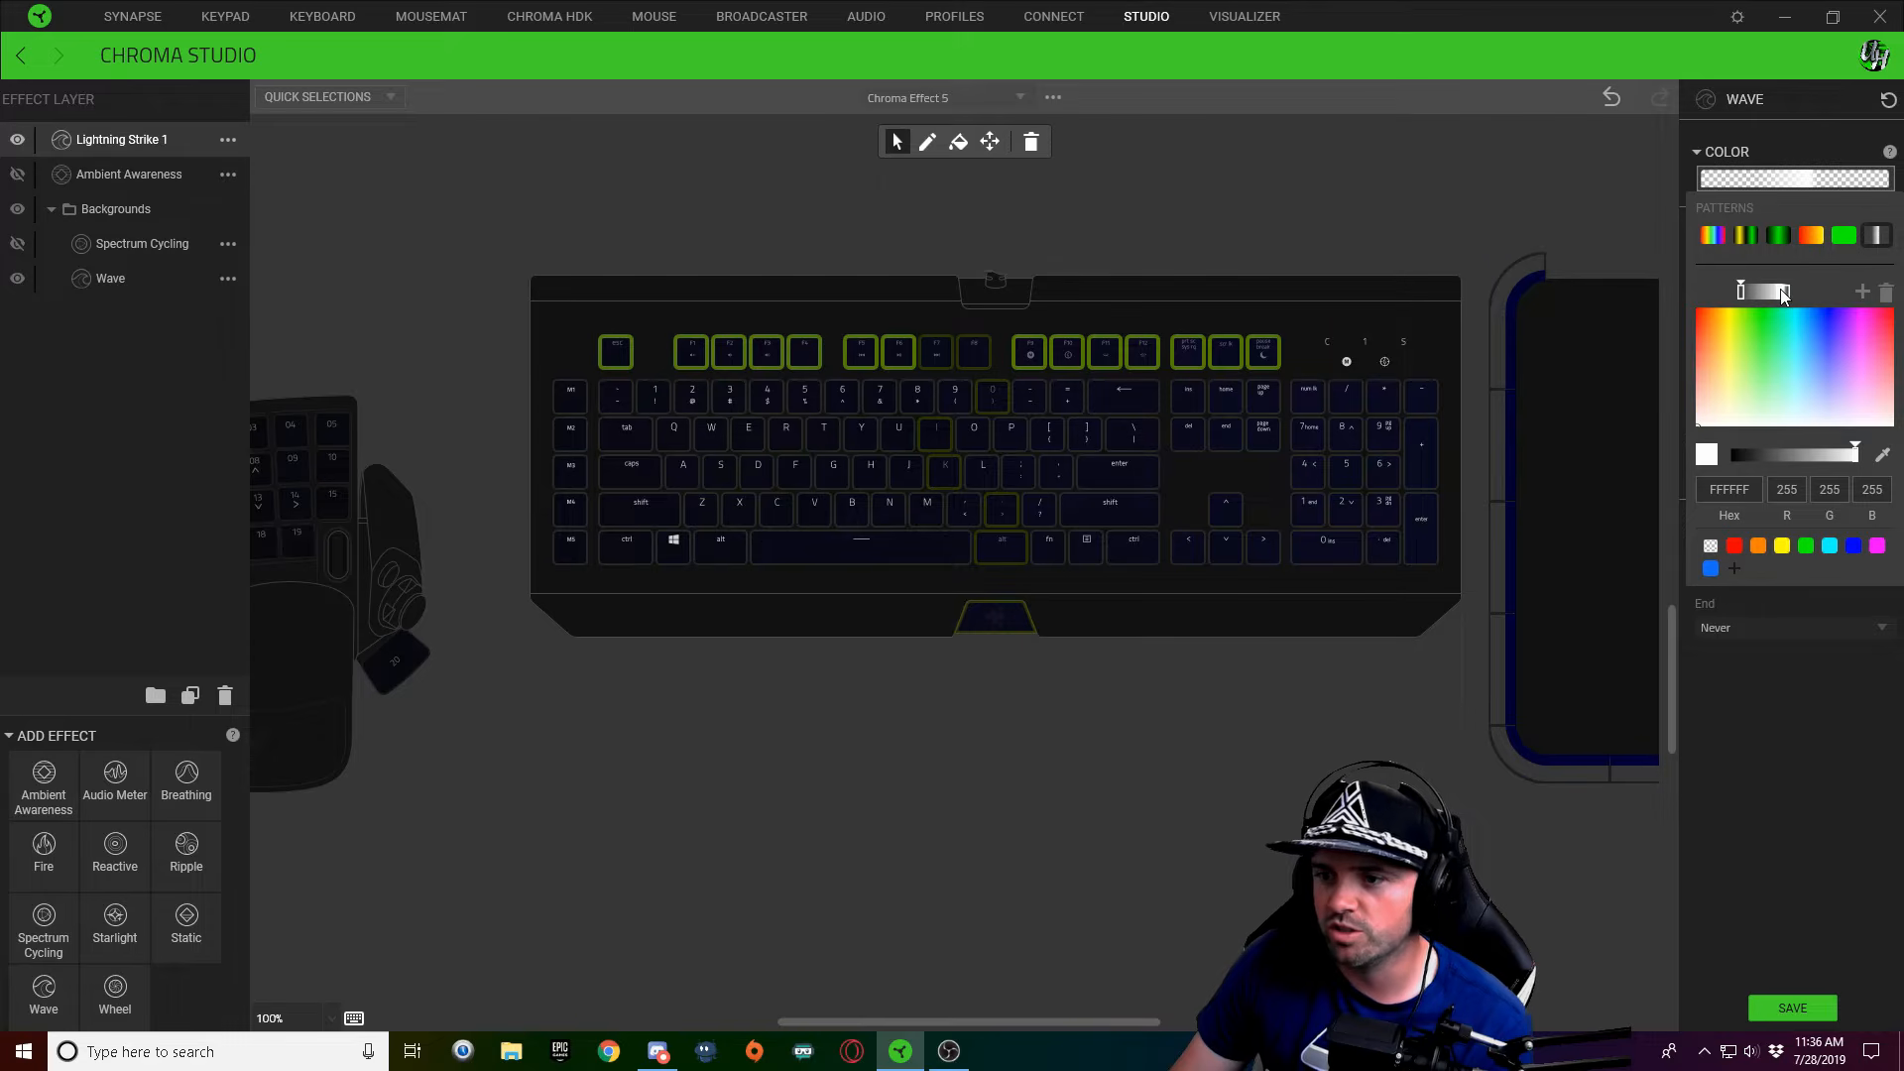
{"action": "left_click_drag", "start_coordinate": [1742, 294], "coordinate": [1773, 297]}
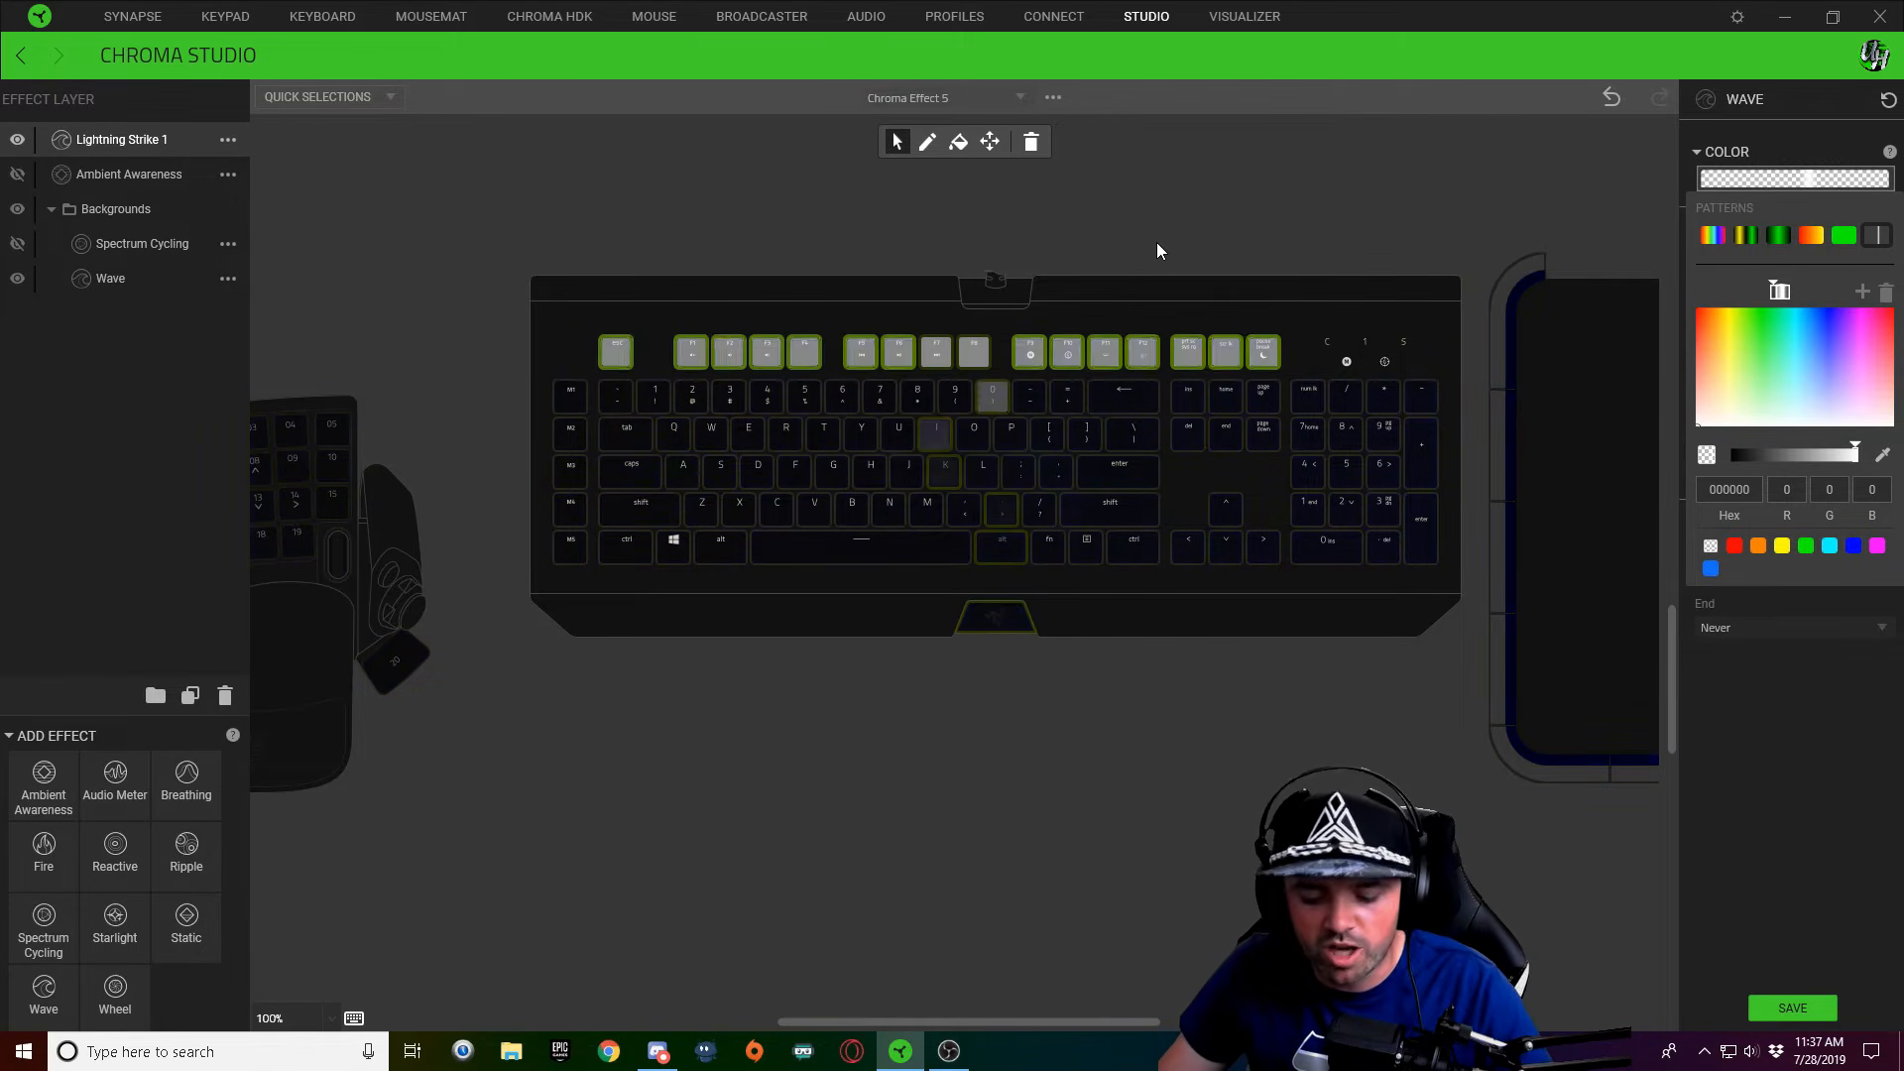
{"action": "left_click", "coordinate": [1146, 275]}
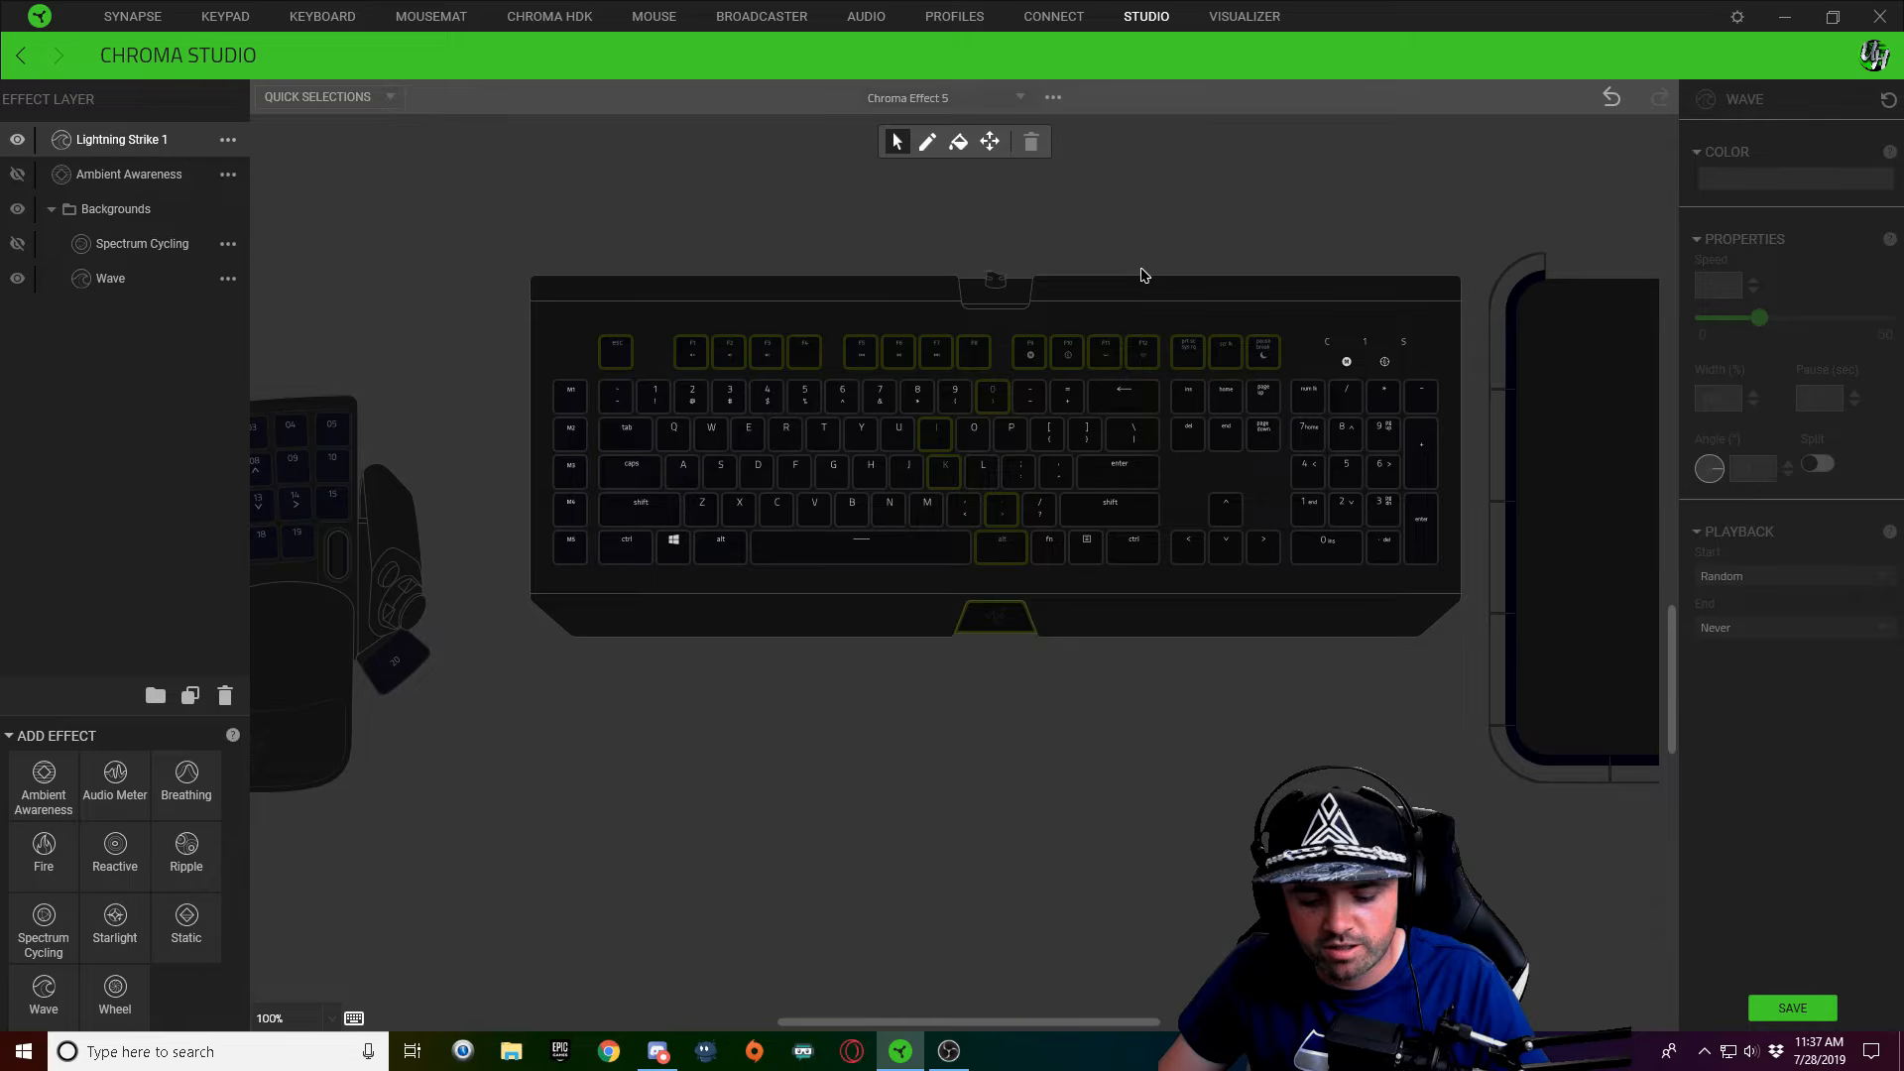
Add the number-row keys except 0, through the numpad's upper row, to Lightning Strike 1 with the same narrow flash, and select them
{"action": "left_click_drag", "start_coordinate": [958, 397], "coordinate": [571, 397]}
{"action": "left_click_drag", "start_coordinate": [1034, 409], "coordinate": [1467, 404]}
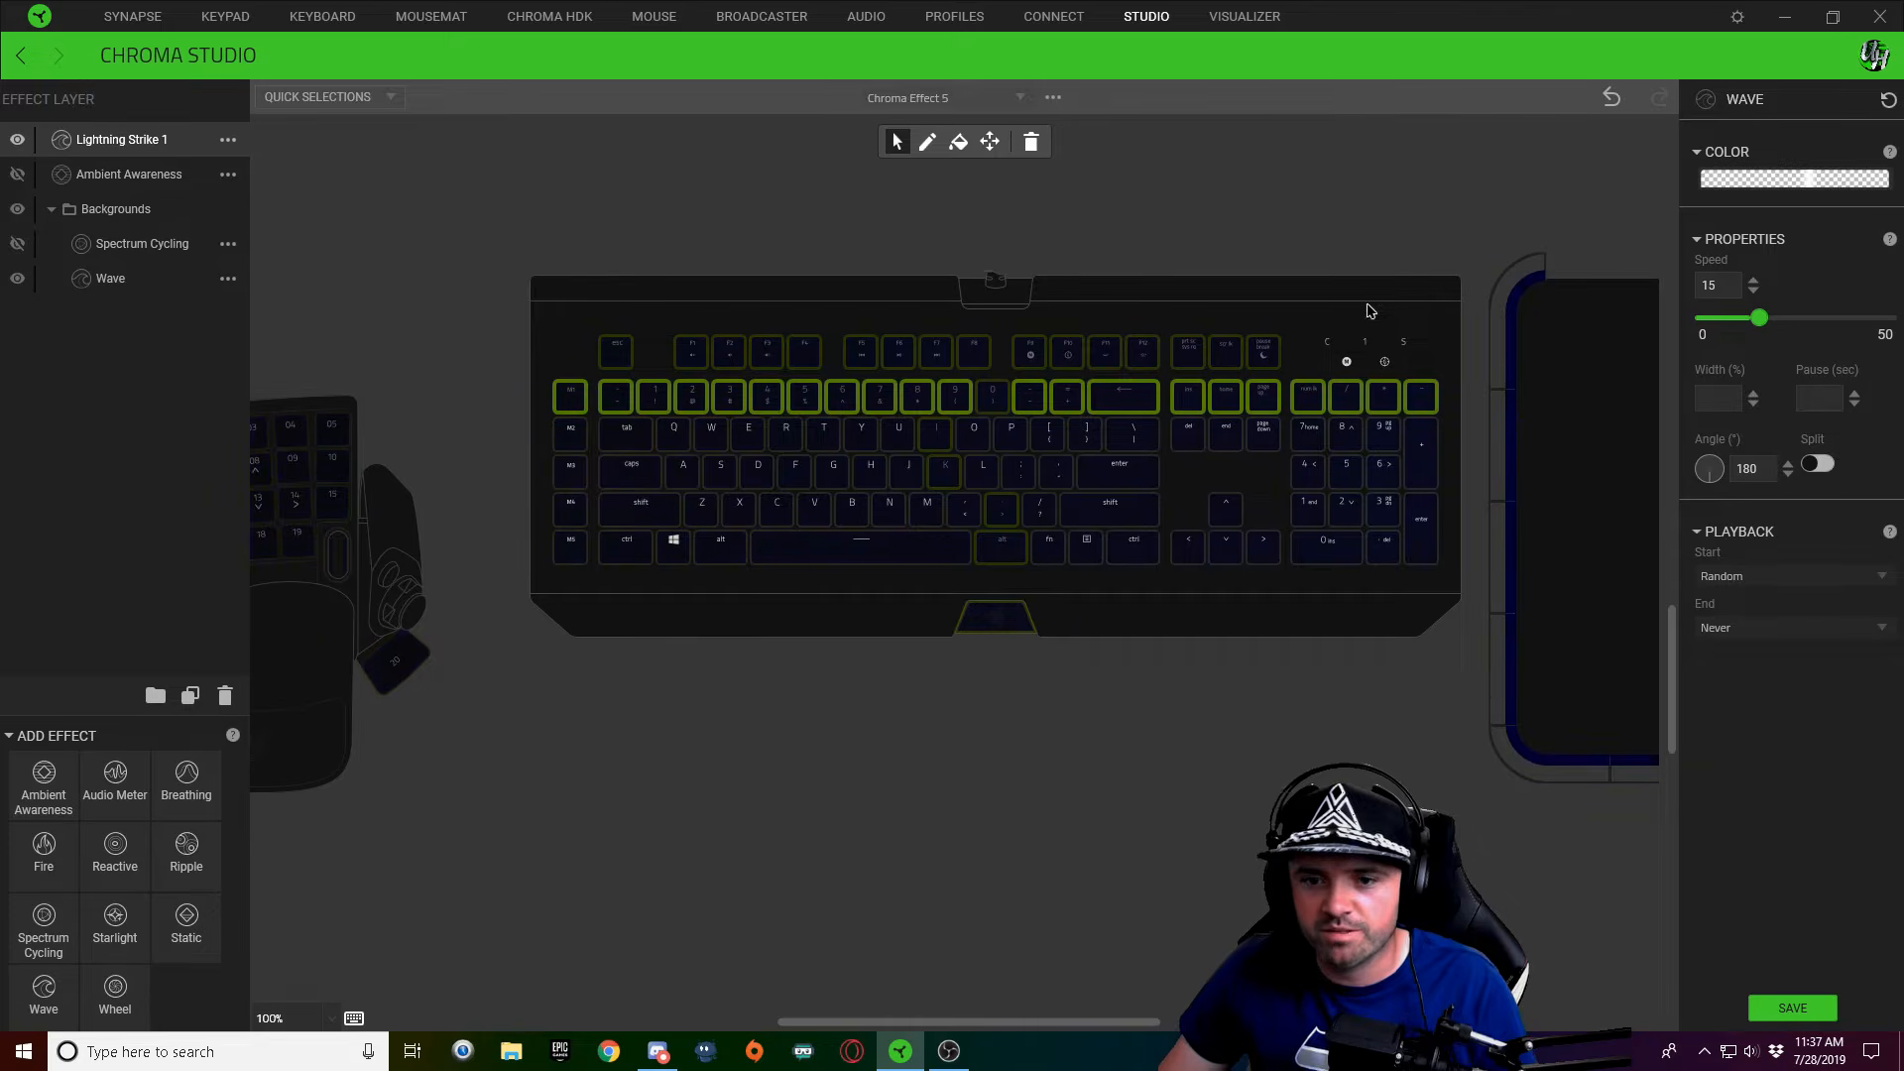
{"action": "left_click", "coordinate": [1025, 306]}
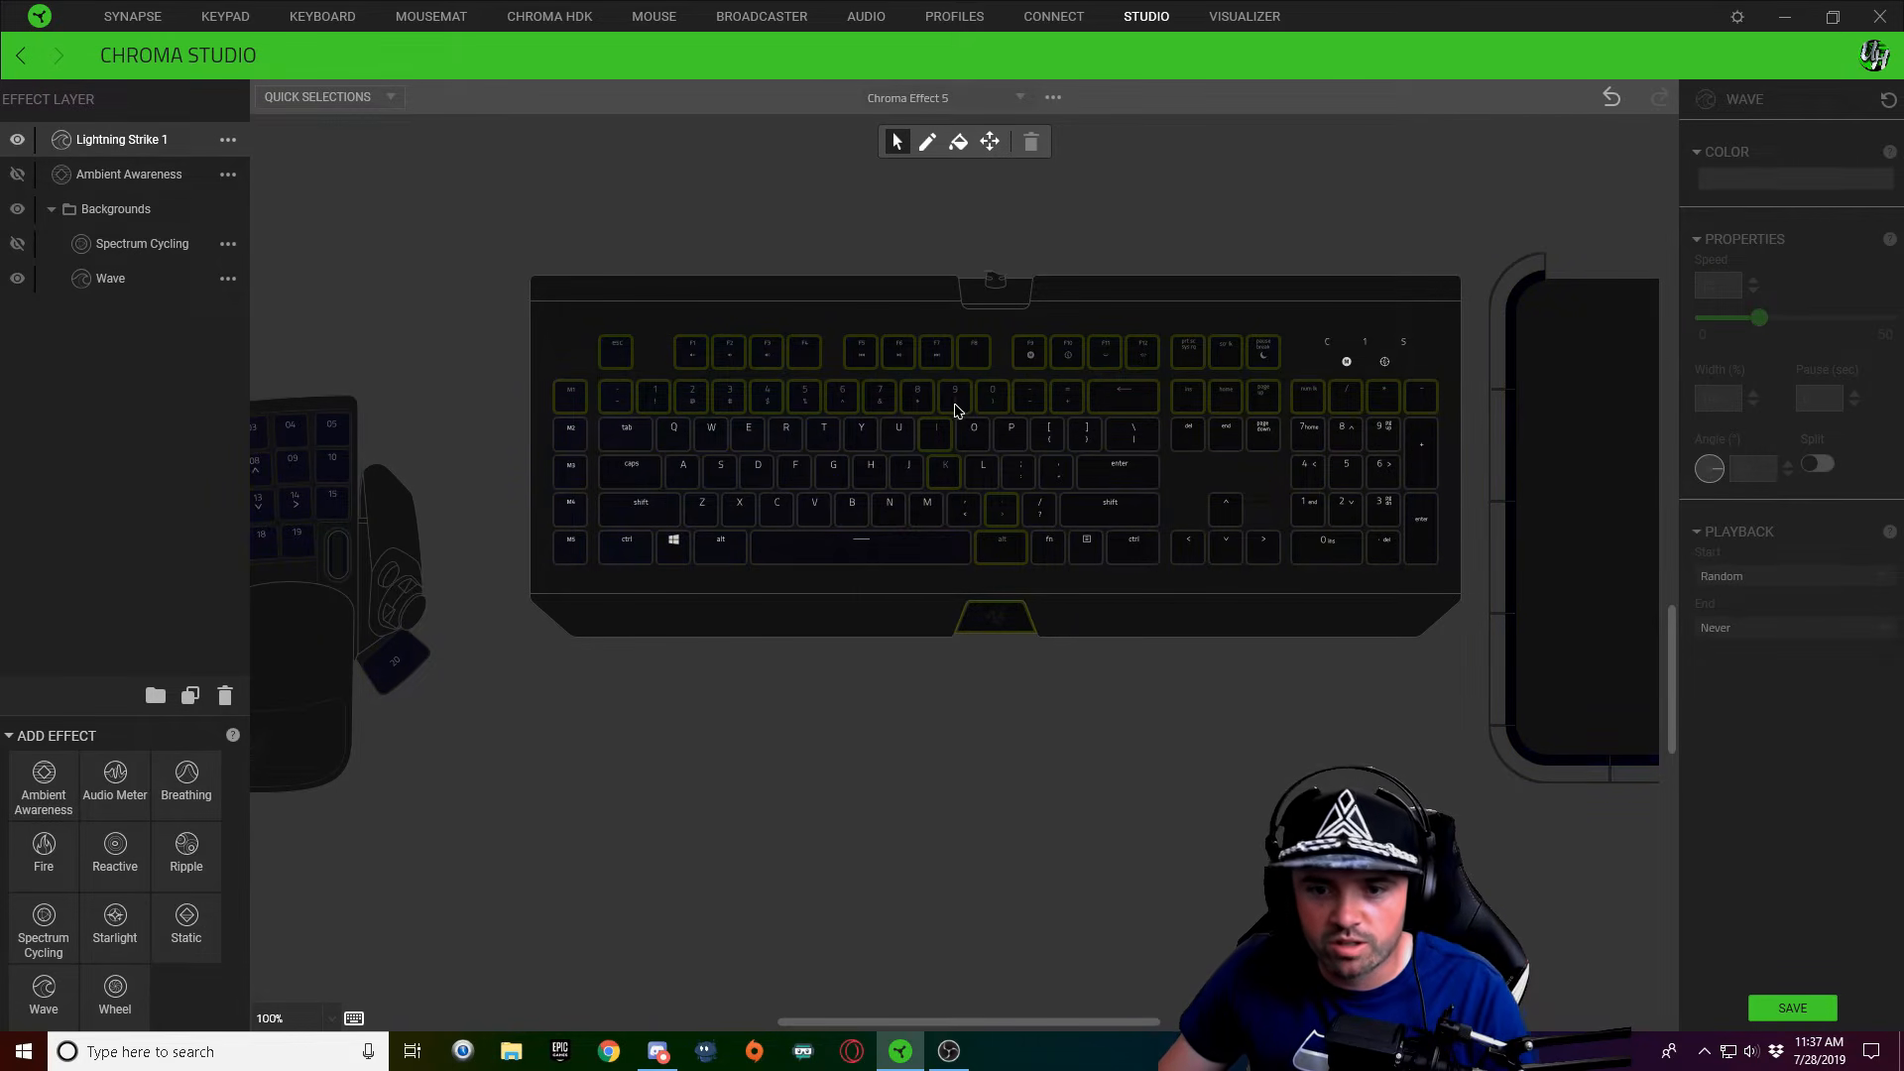
{"action": "left_click_drag", "start_coordinate": [951, 407], "coordinate": [653, 395]}
{"action": "left_click_drag", "start_coordinate": [1055, 405], "coordinate": [1481, 372]}
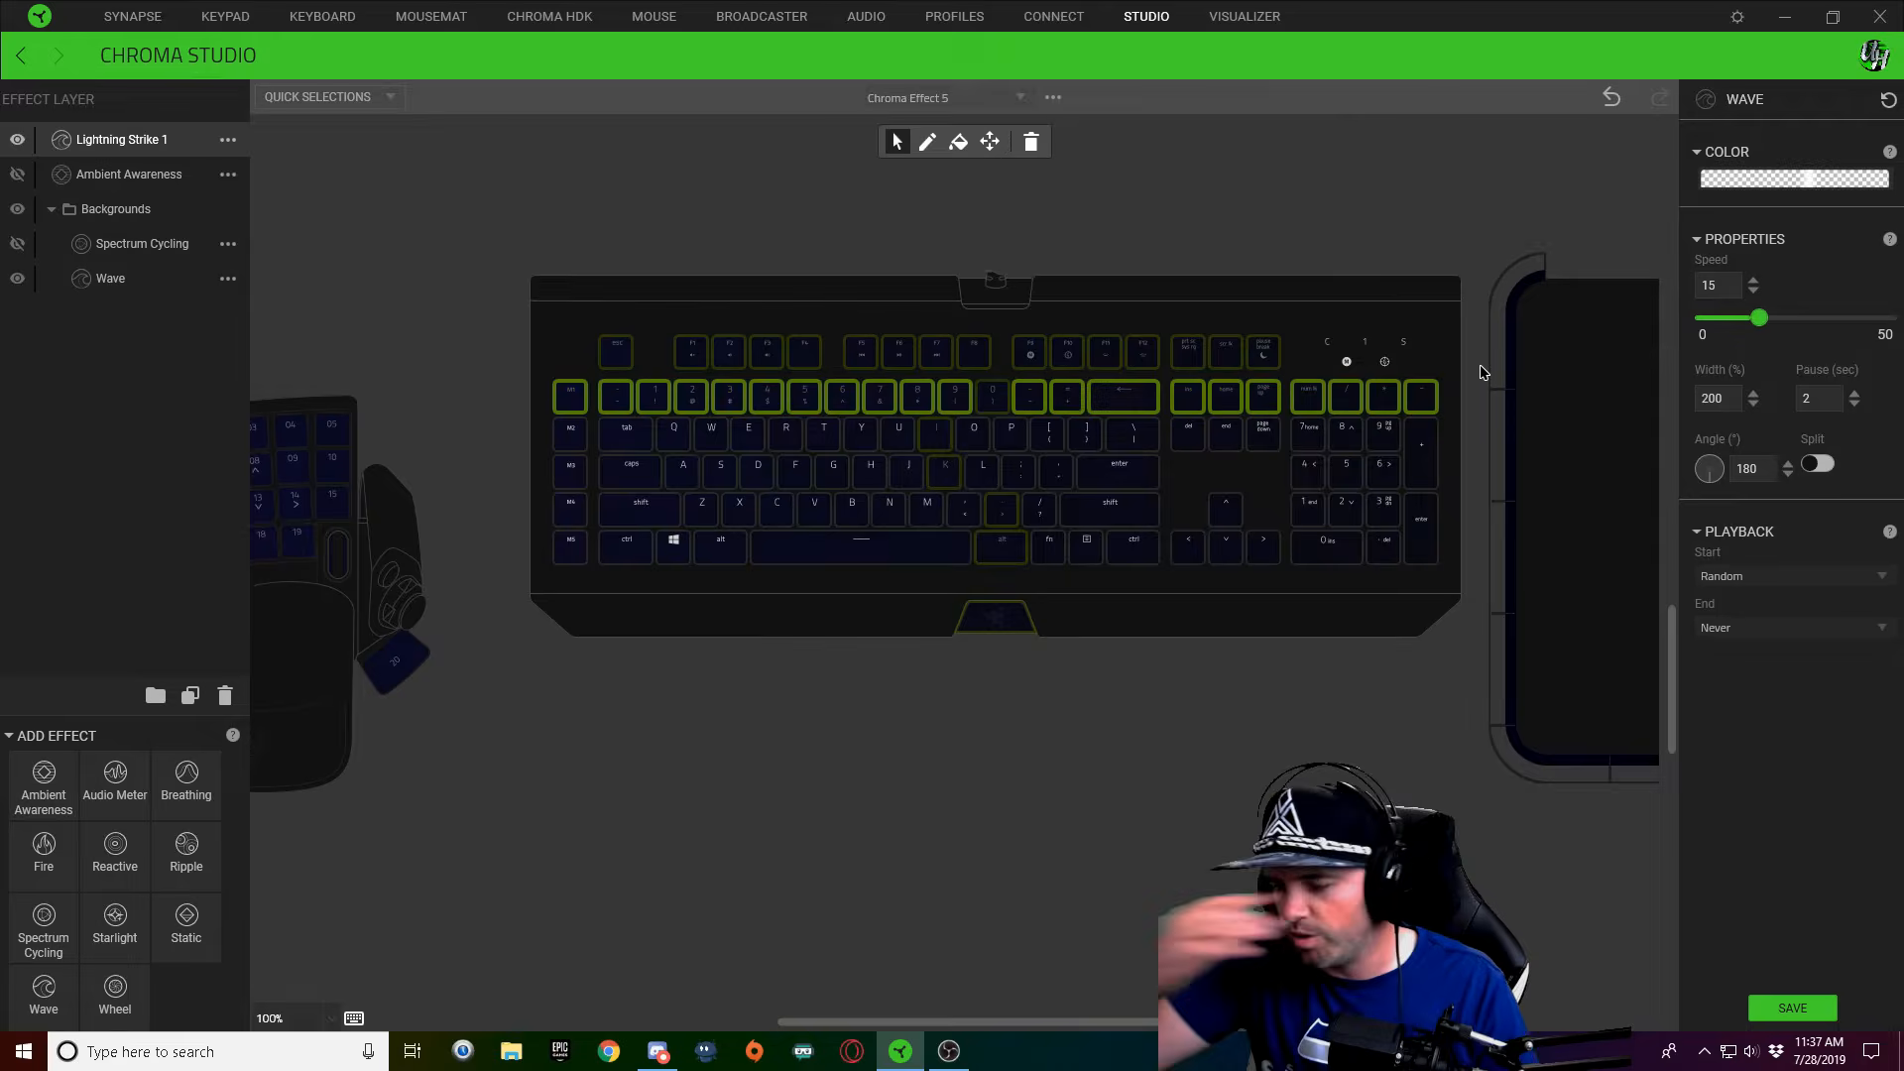
Change the white stop in the selected number row's Wave gradient to hex FFFFFE and save the effect
{"action": "left_click", "coordinate": [1794, 179]}
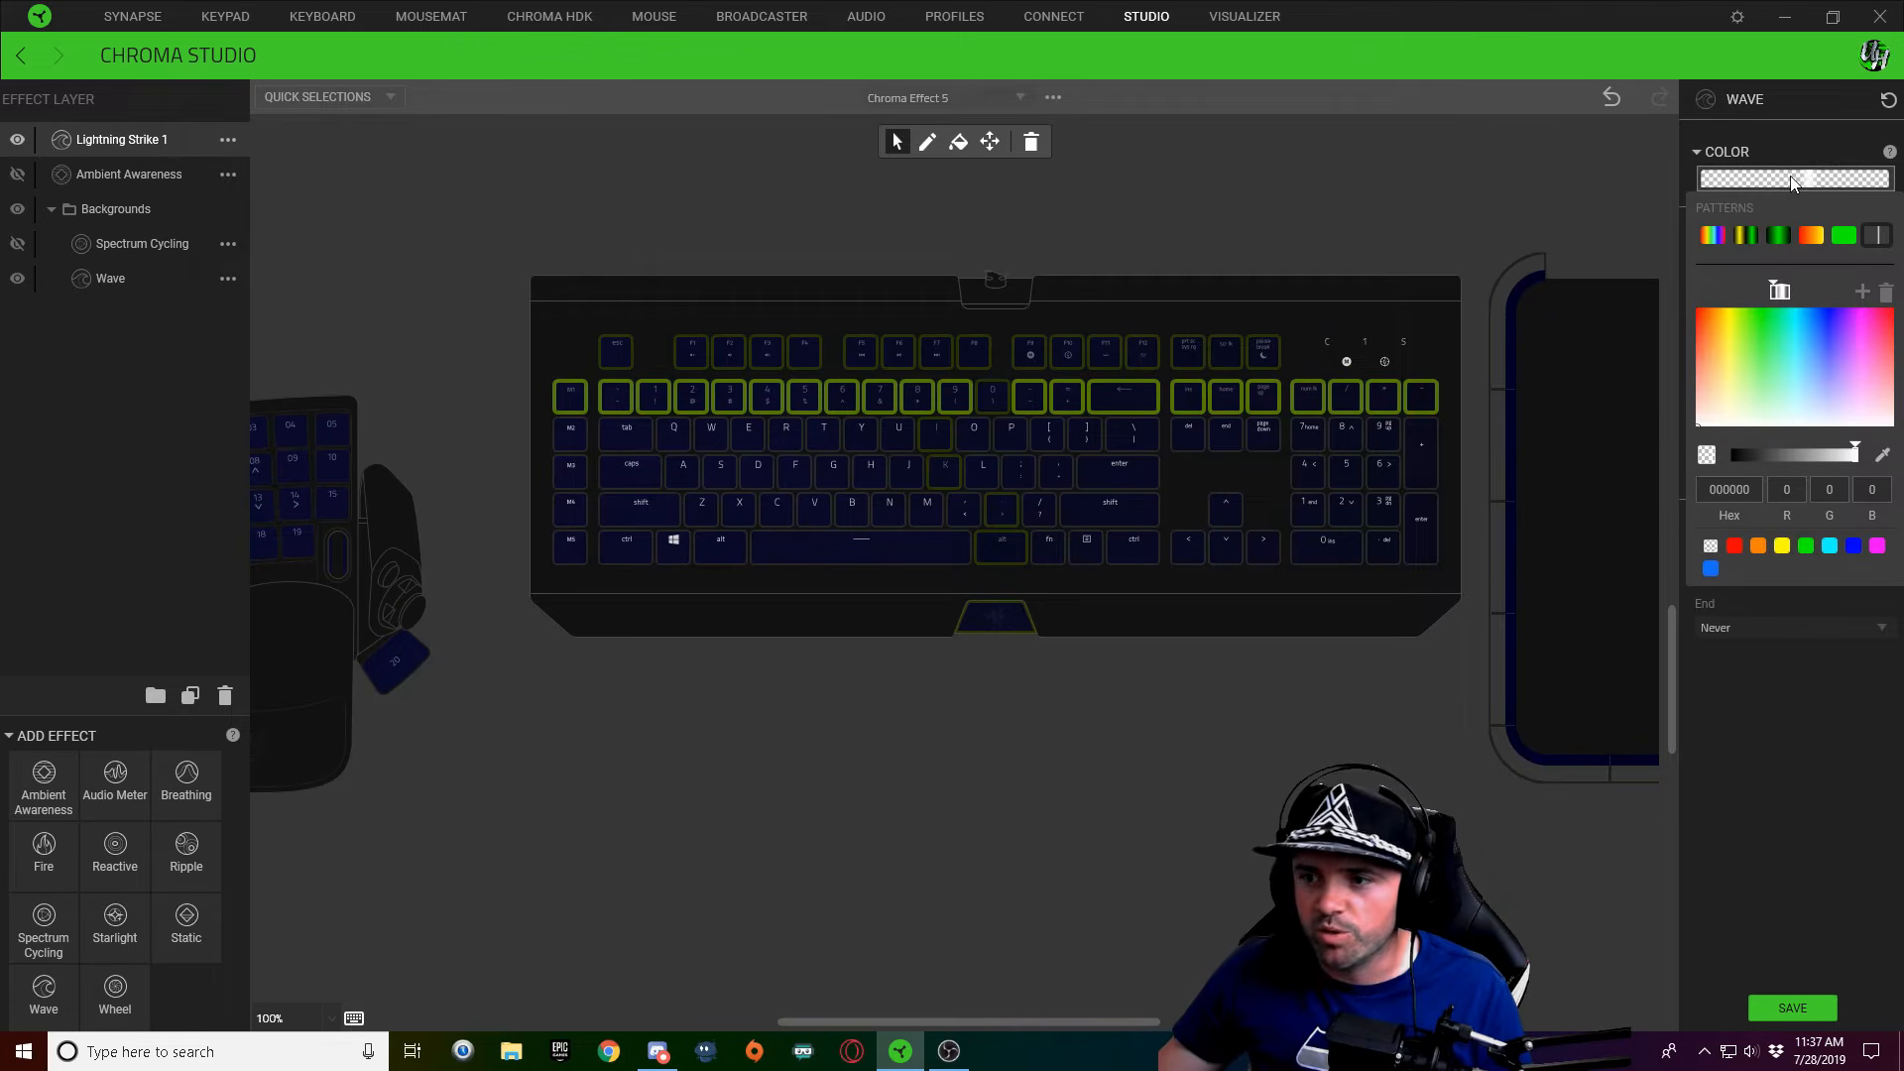
{"action": "left_click", "coordinate": [1782, 295]}
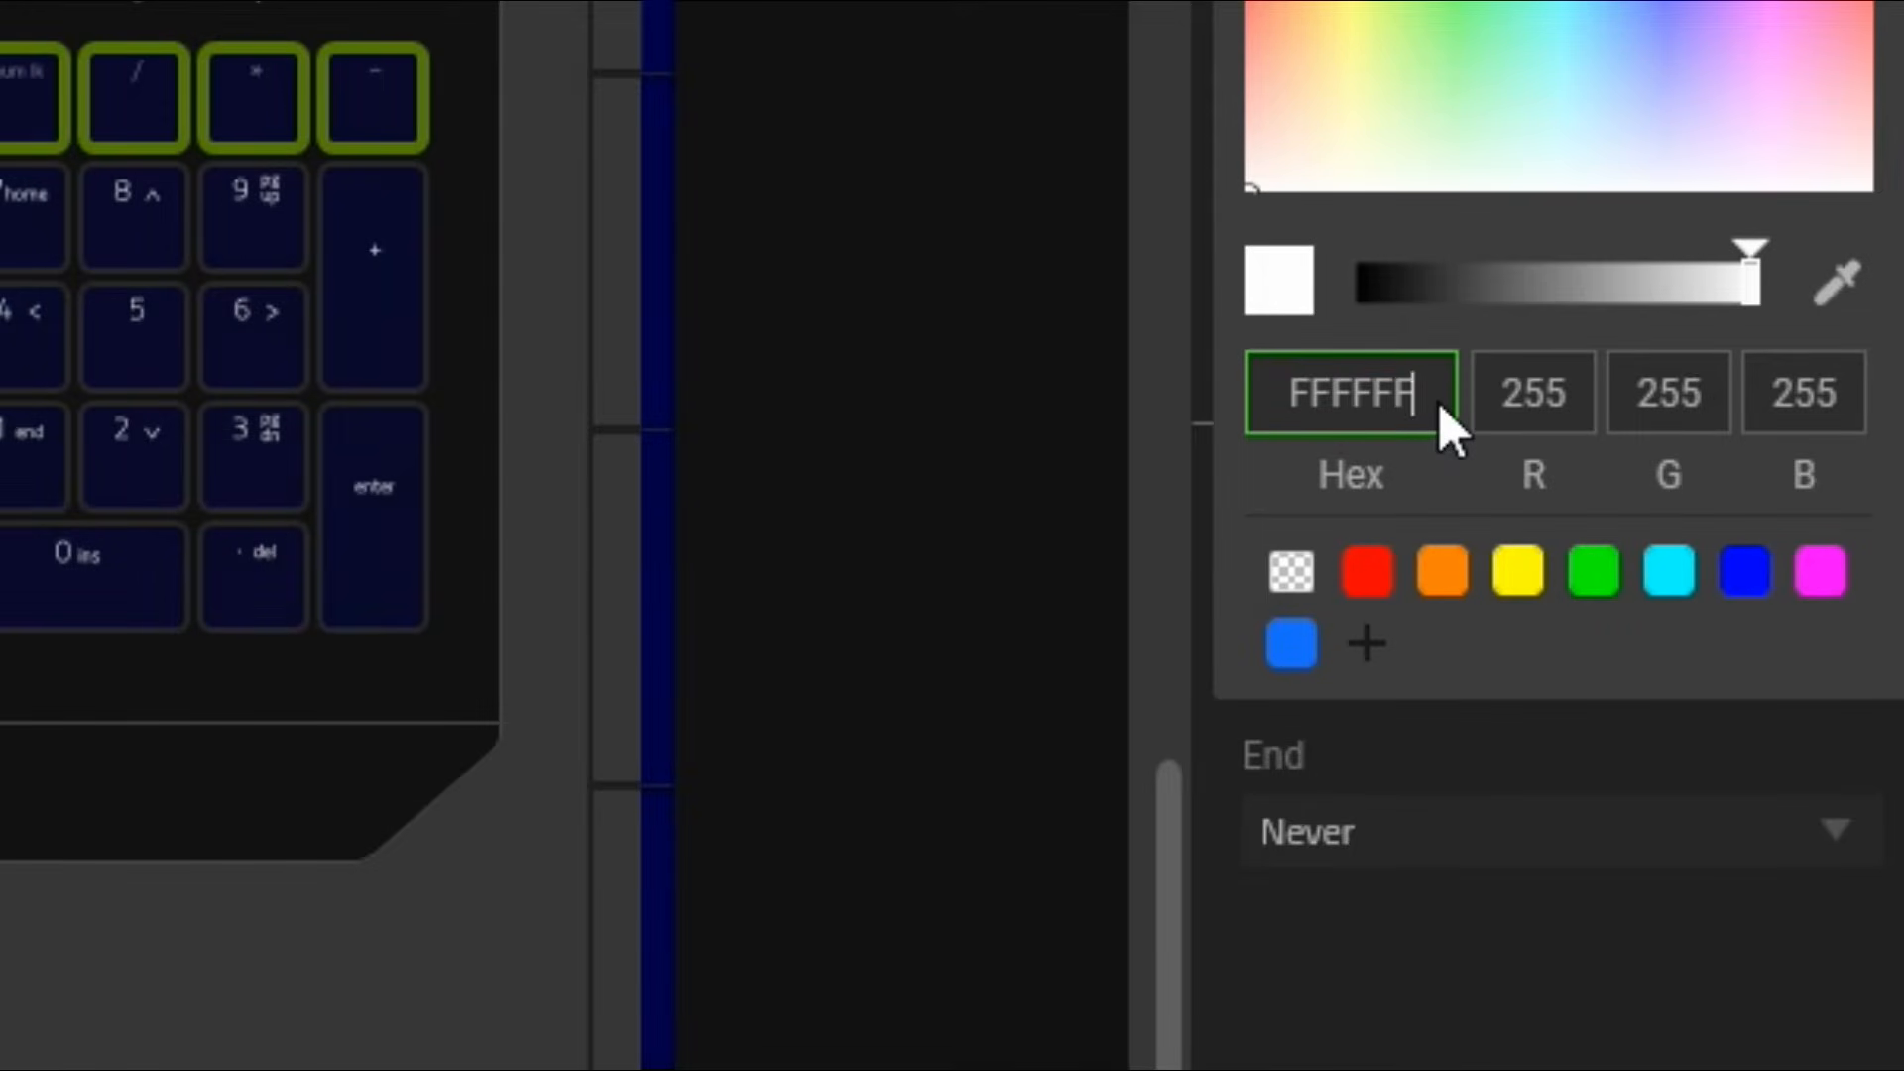
{"action": "left_click", "coordinate": [1441, 406]}
{"action": "key", "text": "BackSpace"}
{"action": "type", "text": "E"}
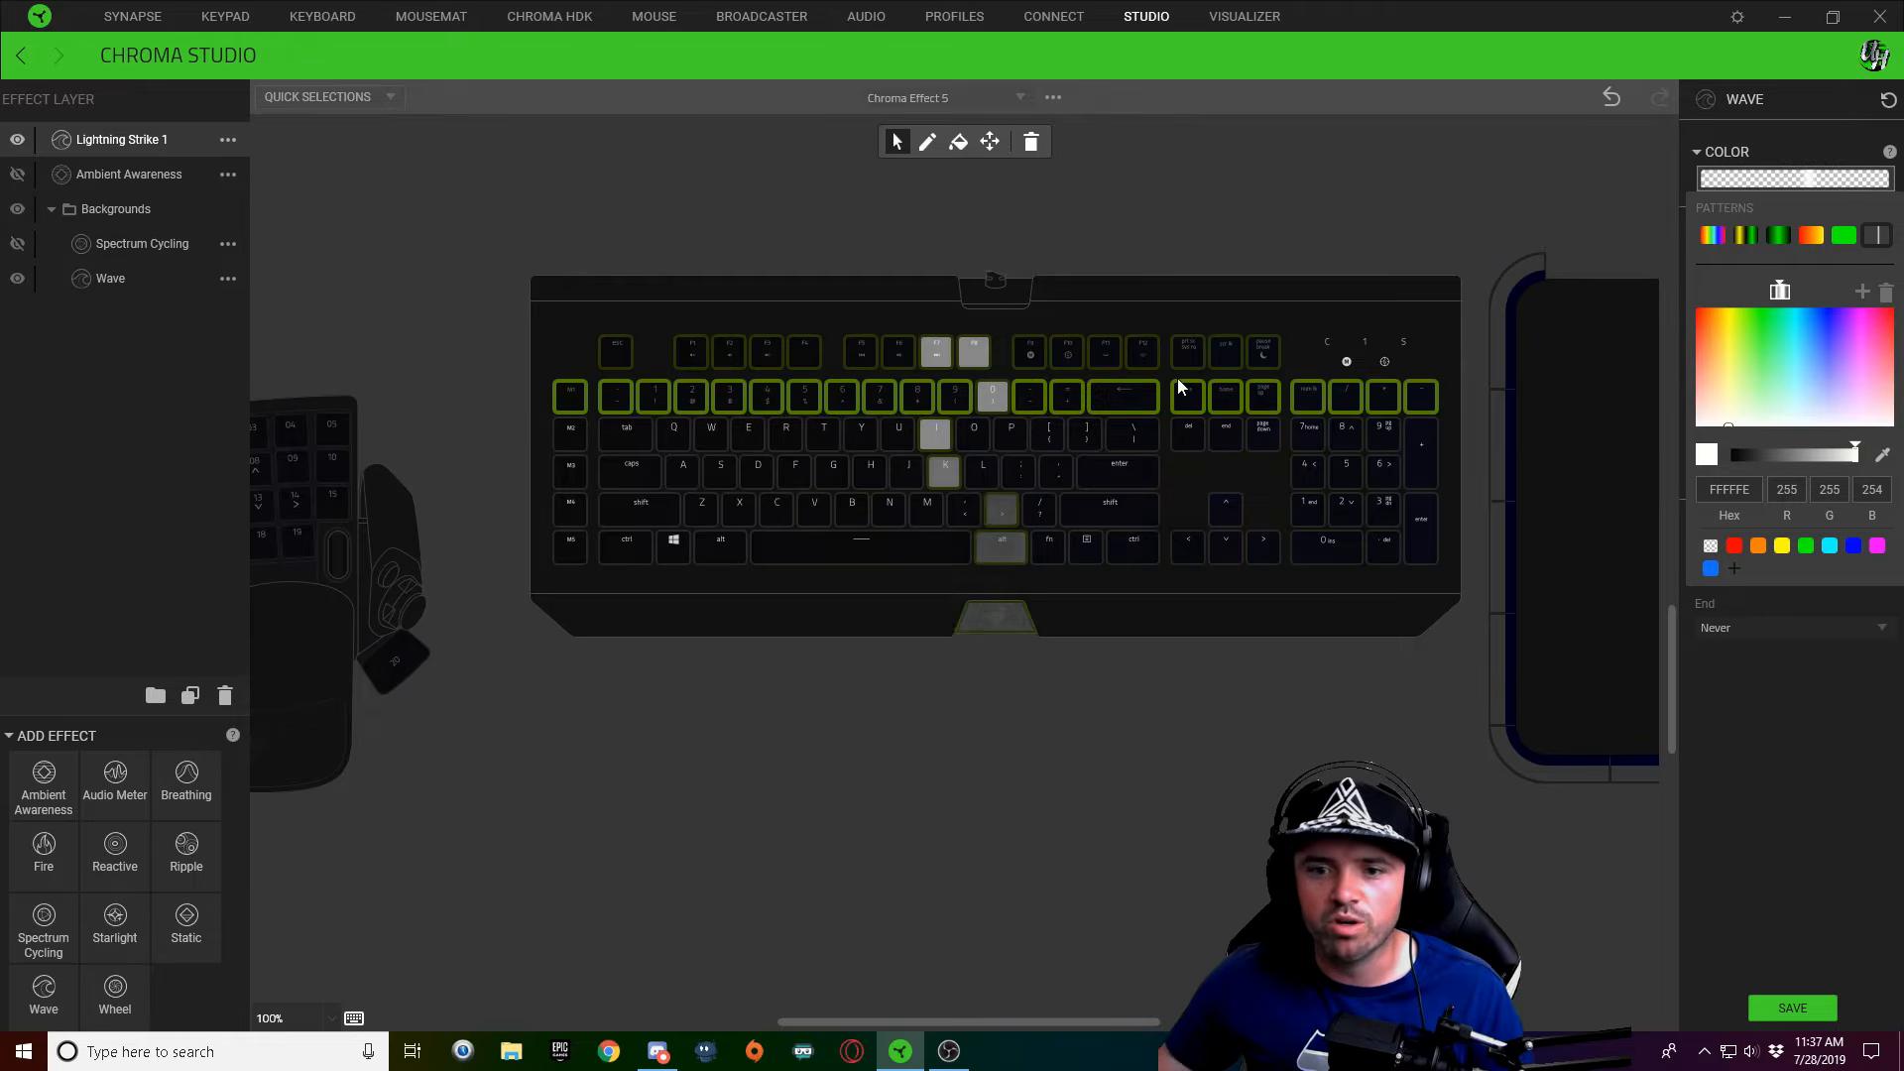
{"action": "left_click", "coordinate": [1771, 1008]}
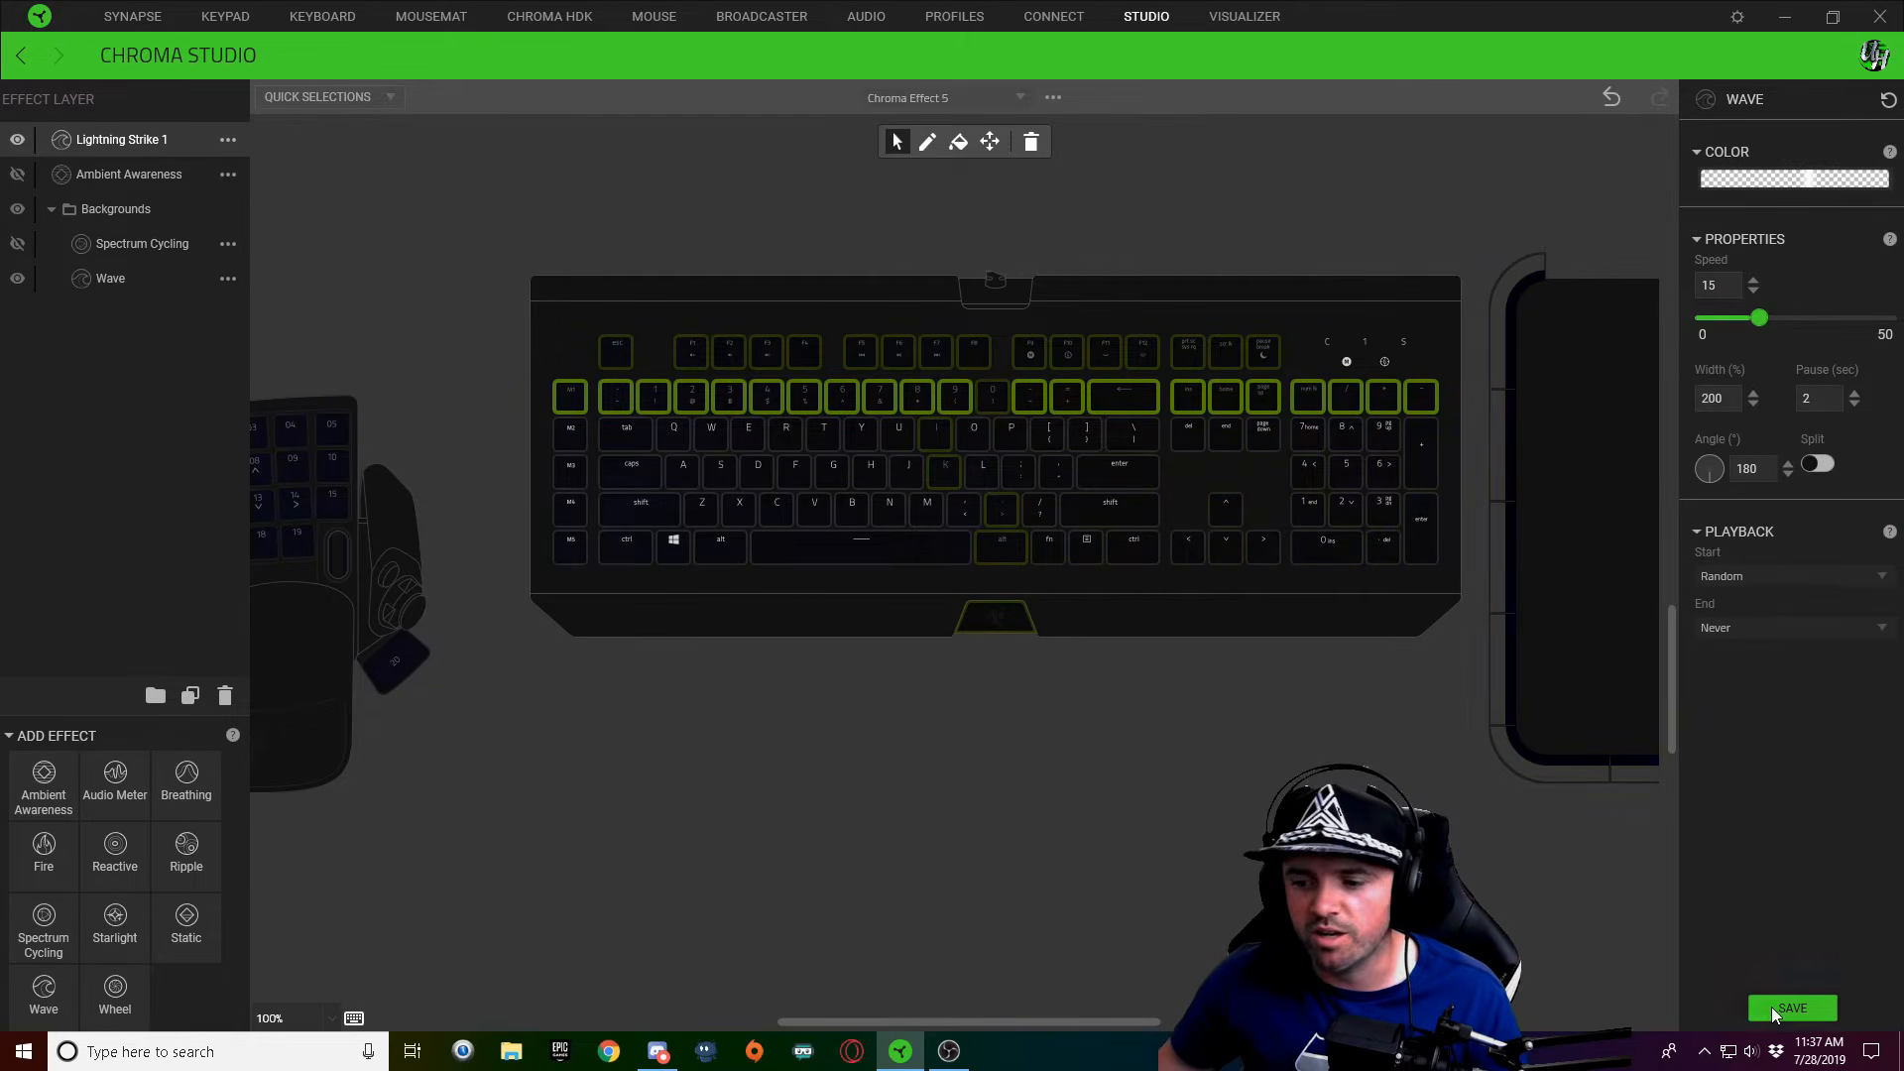
{"action": "left_click", "coordinate": [1772, 1007]}
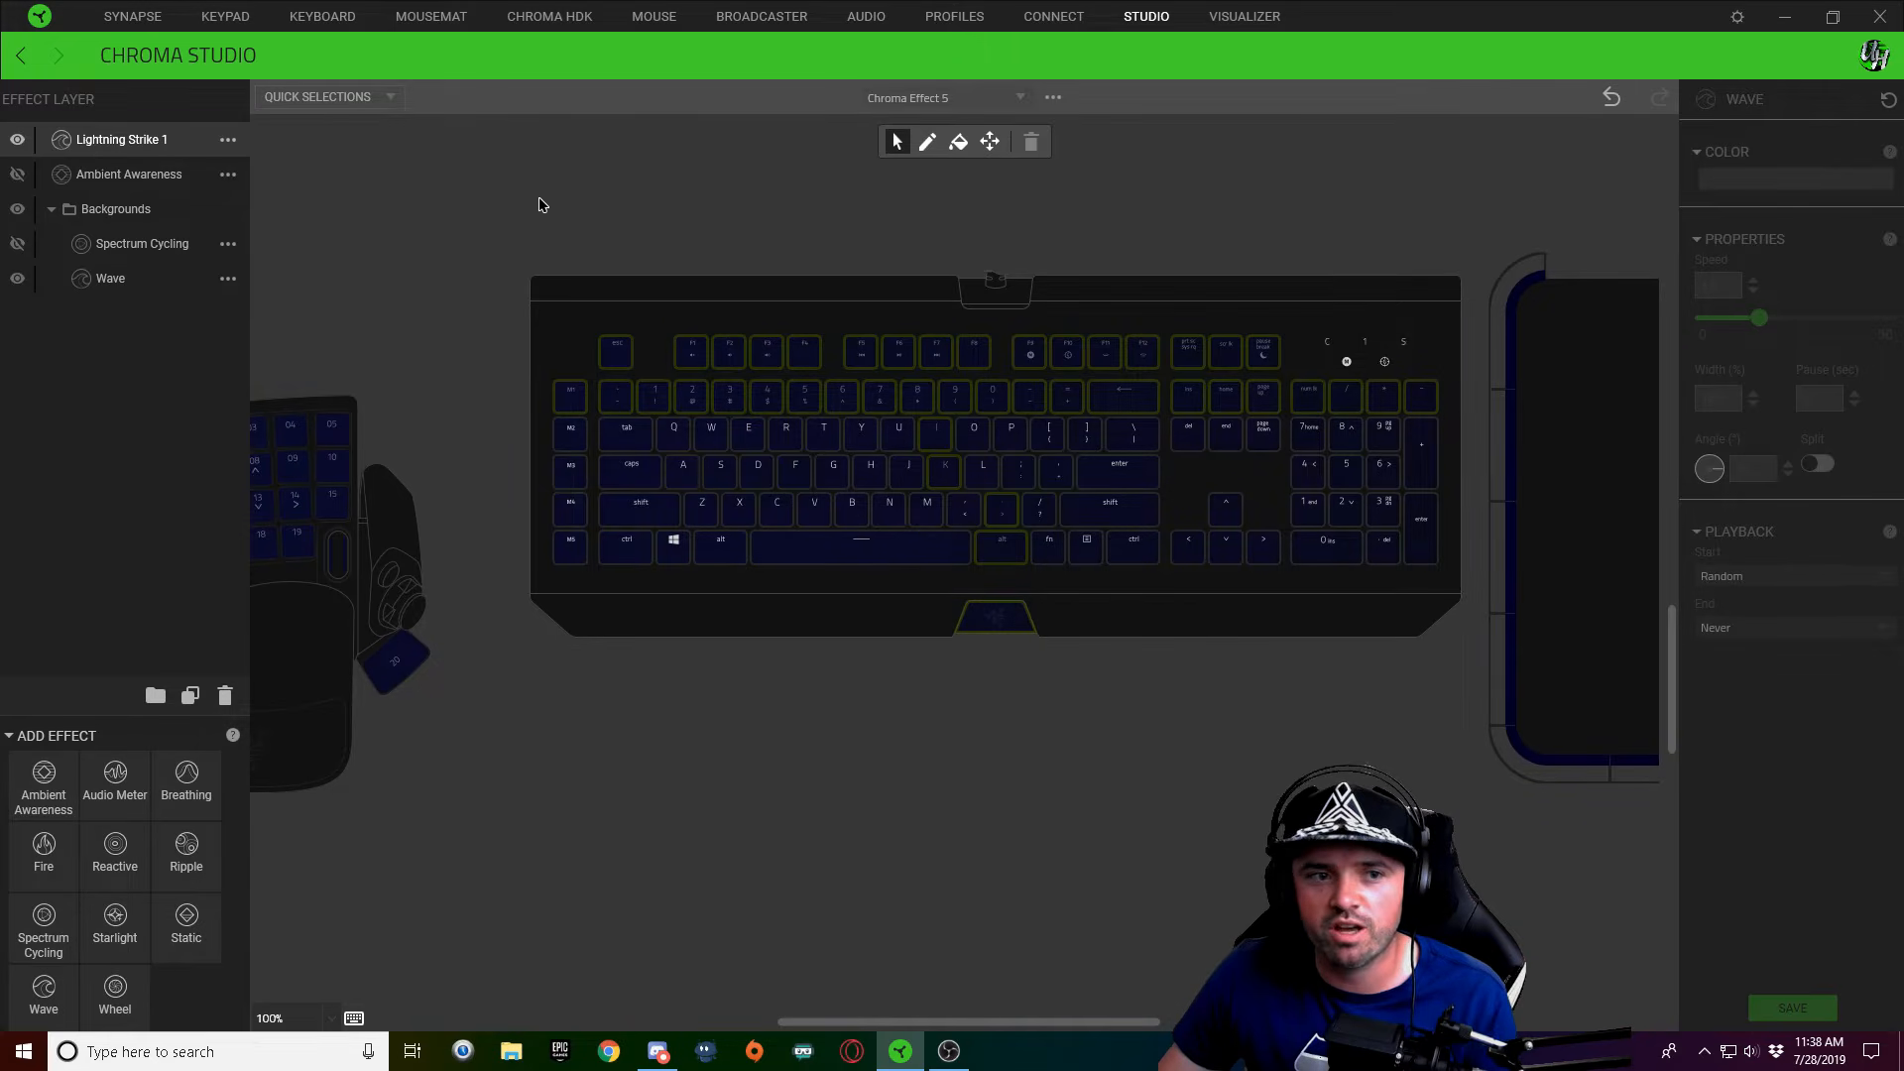
Duplicate the Lightning Strike 1 layer and name the copy Lightning Strike 2
{"action": "right_click", "coordinate": [116, 138]}
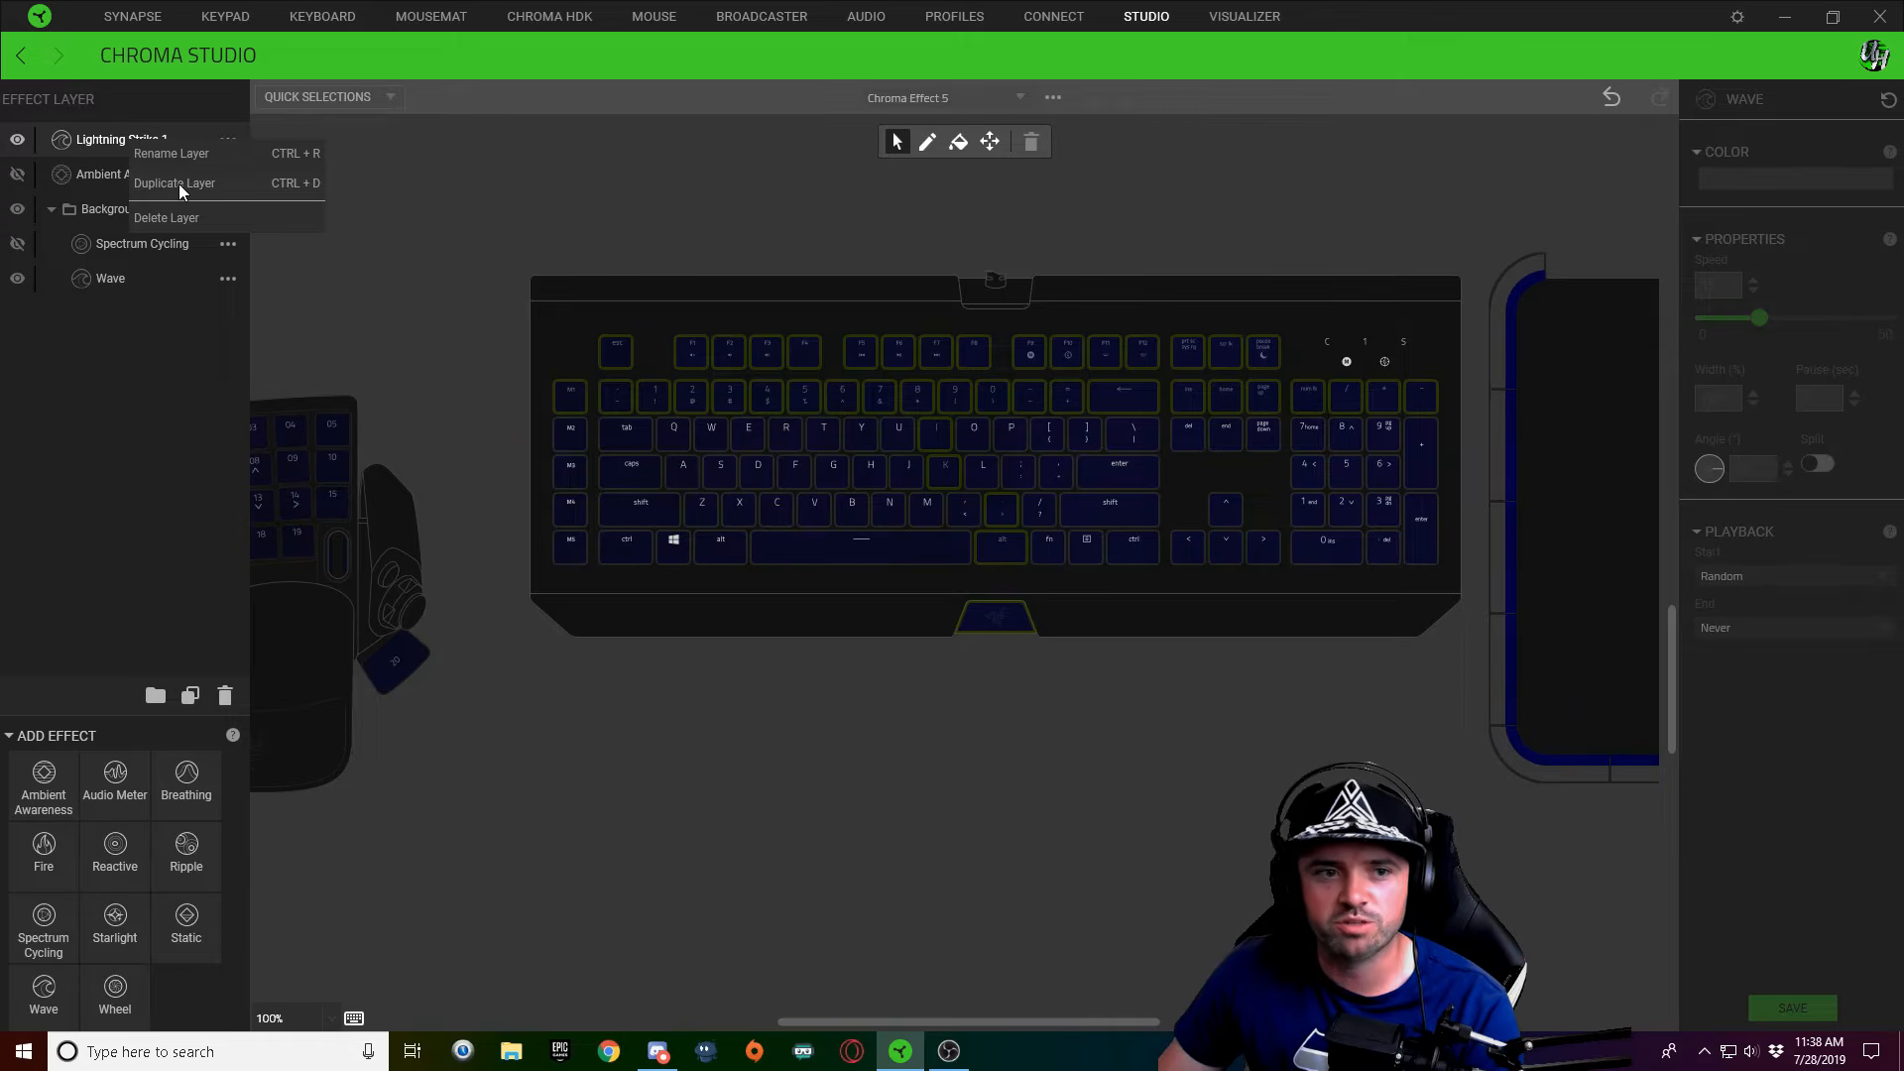
{"action": "left_click", "coordinate": [178, 183]}
{"action": "double_click", "coordinate": [176, 146]}
{"action": "key", "text": "Right"}
{"action": "key", "text": "BackSpace"}
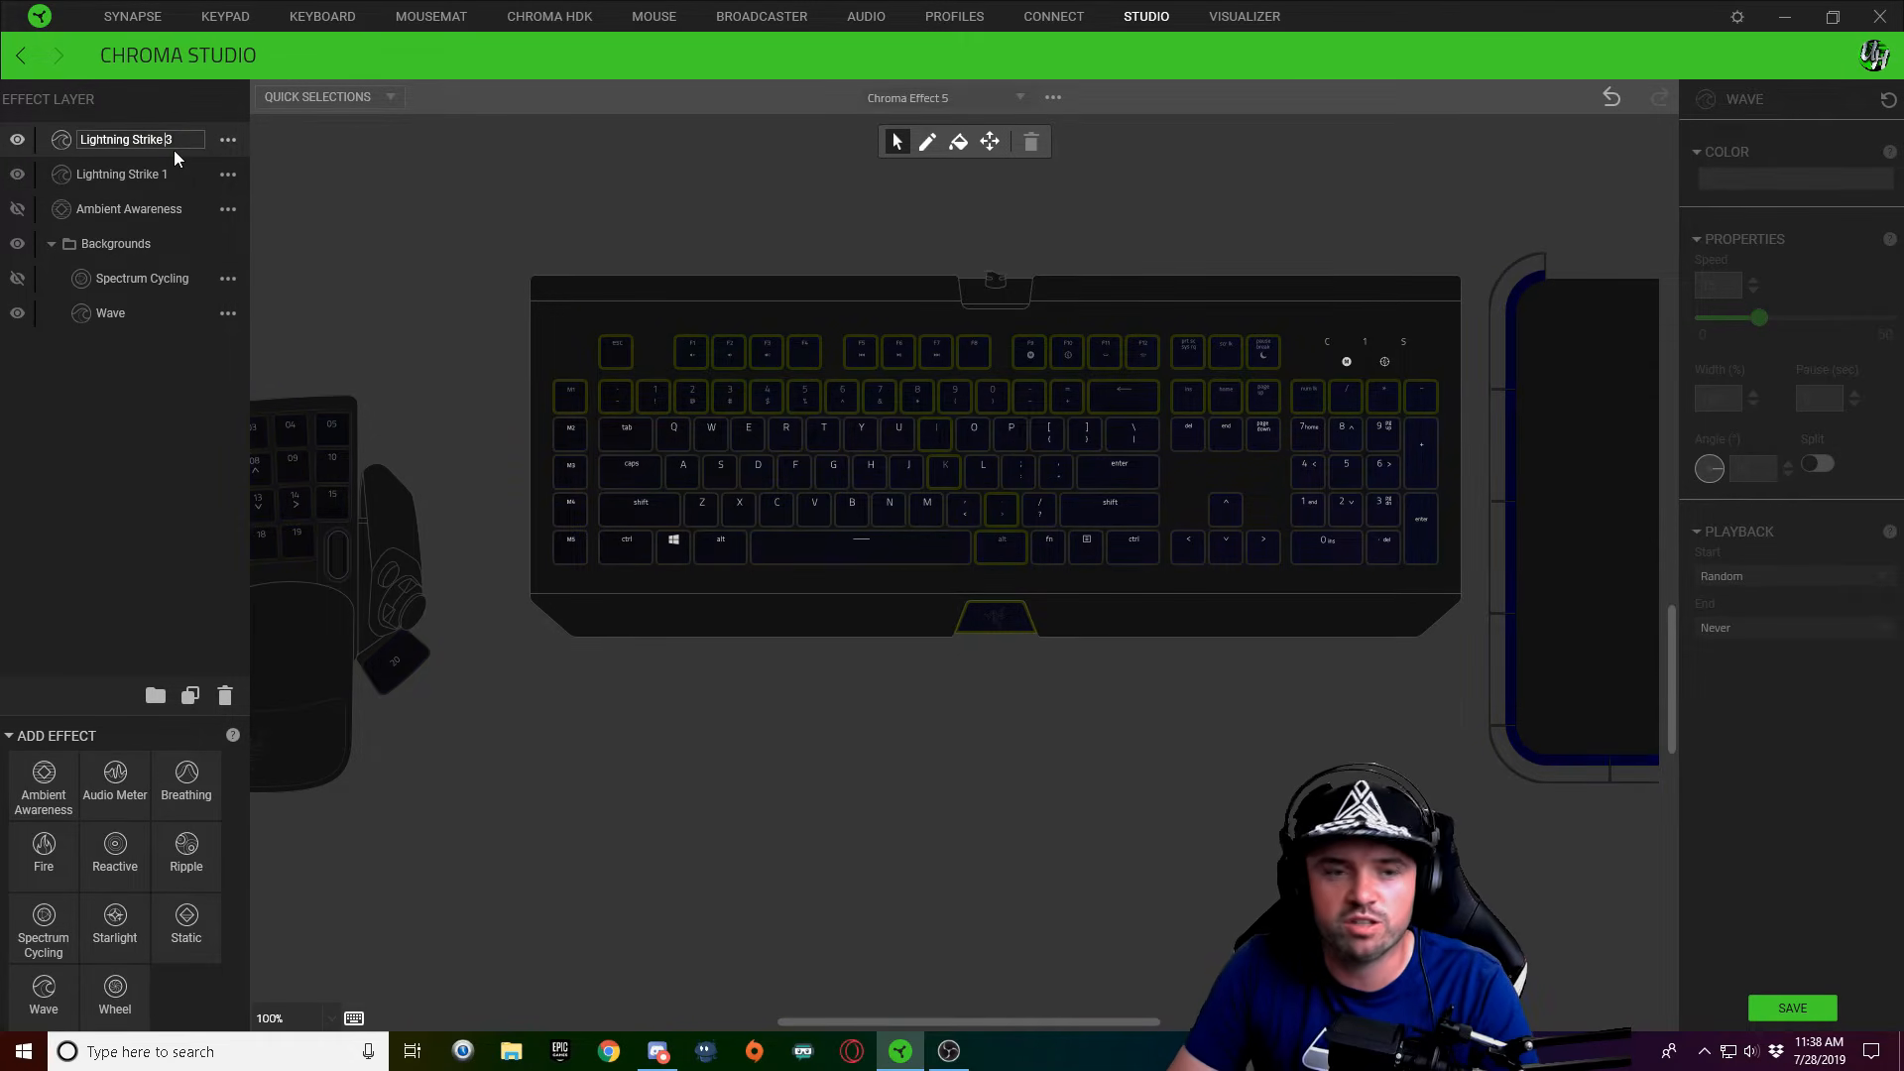
{"action": "type", "text": "2"}
{"action": "key", "text": "Return"}
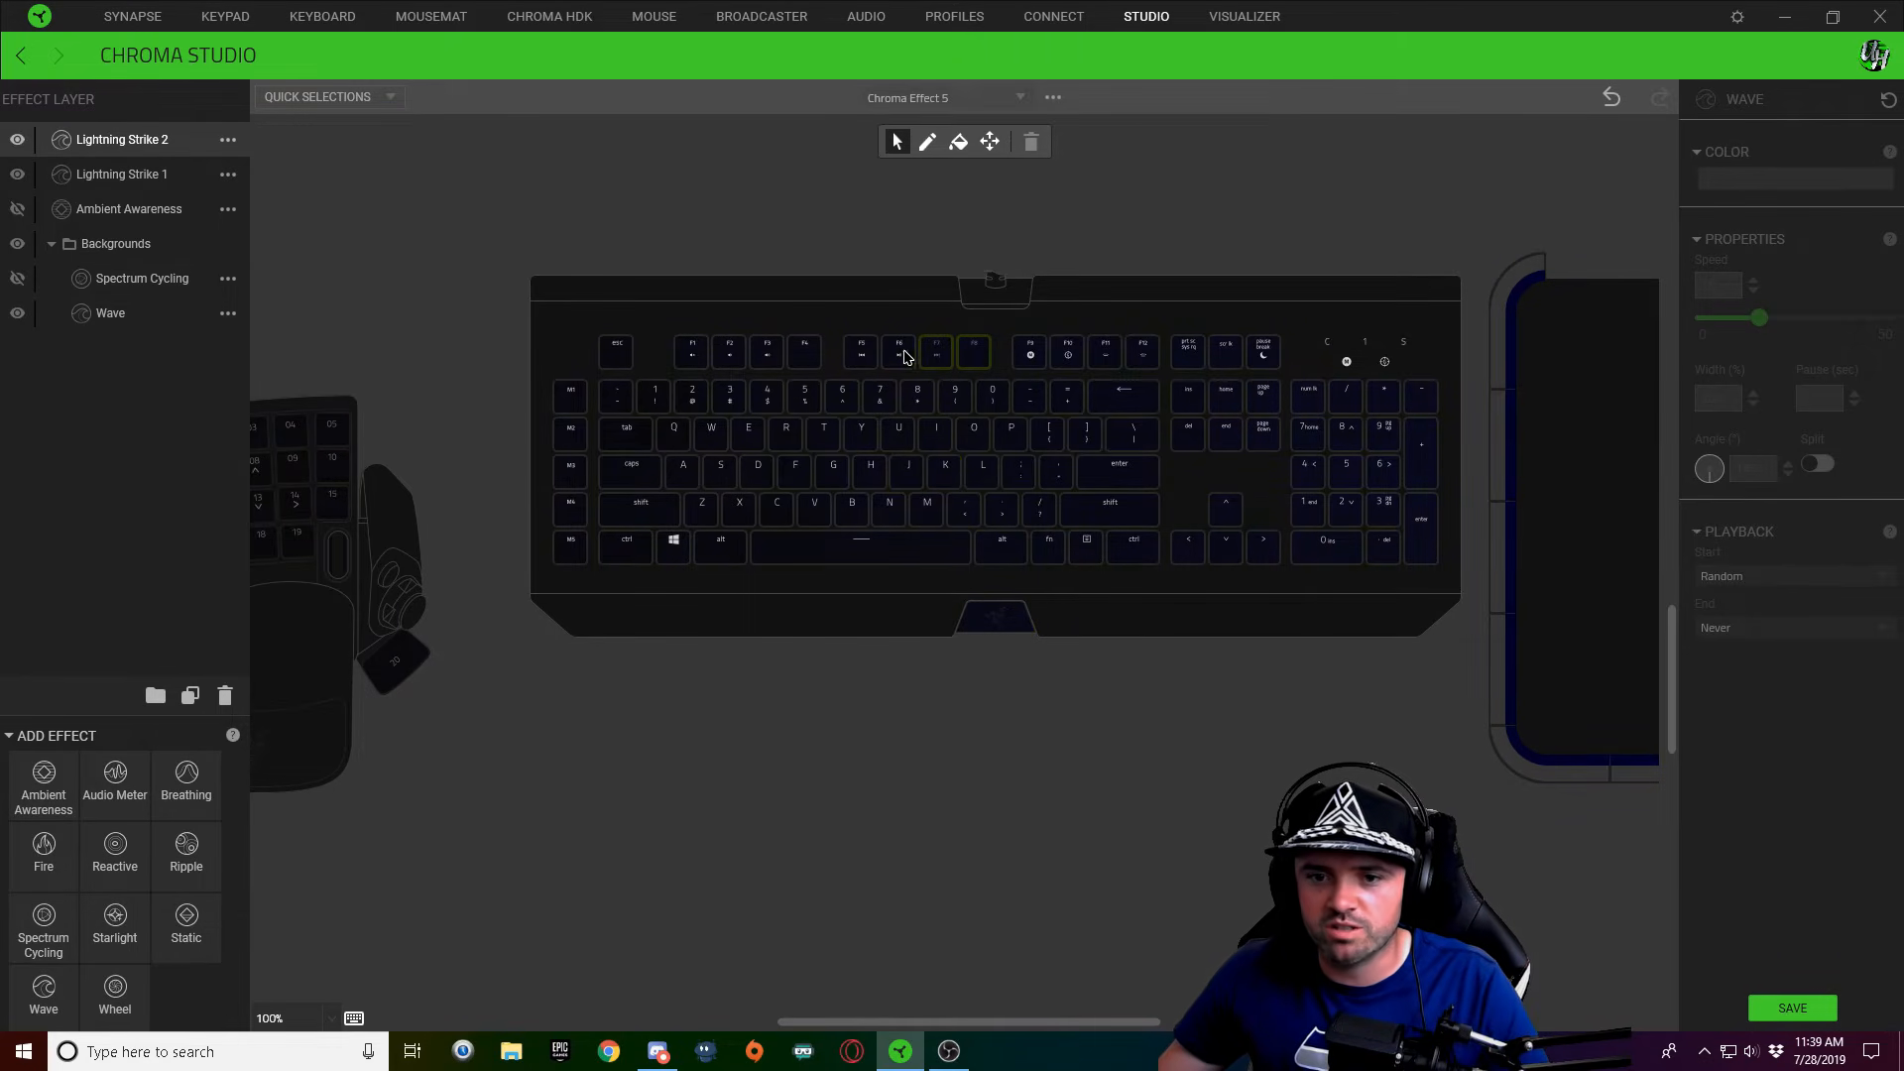
Move the start of Lightning Strike 2 from the F7 and F8 keys to F1 and F2, keeping the same Wave settings
{"action": "left_click", "coordinate": [945, 364]}
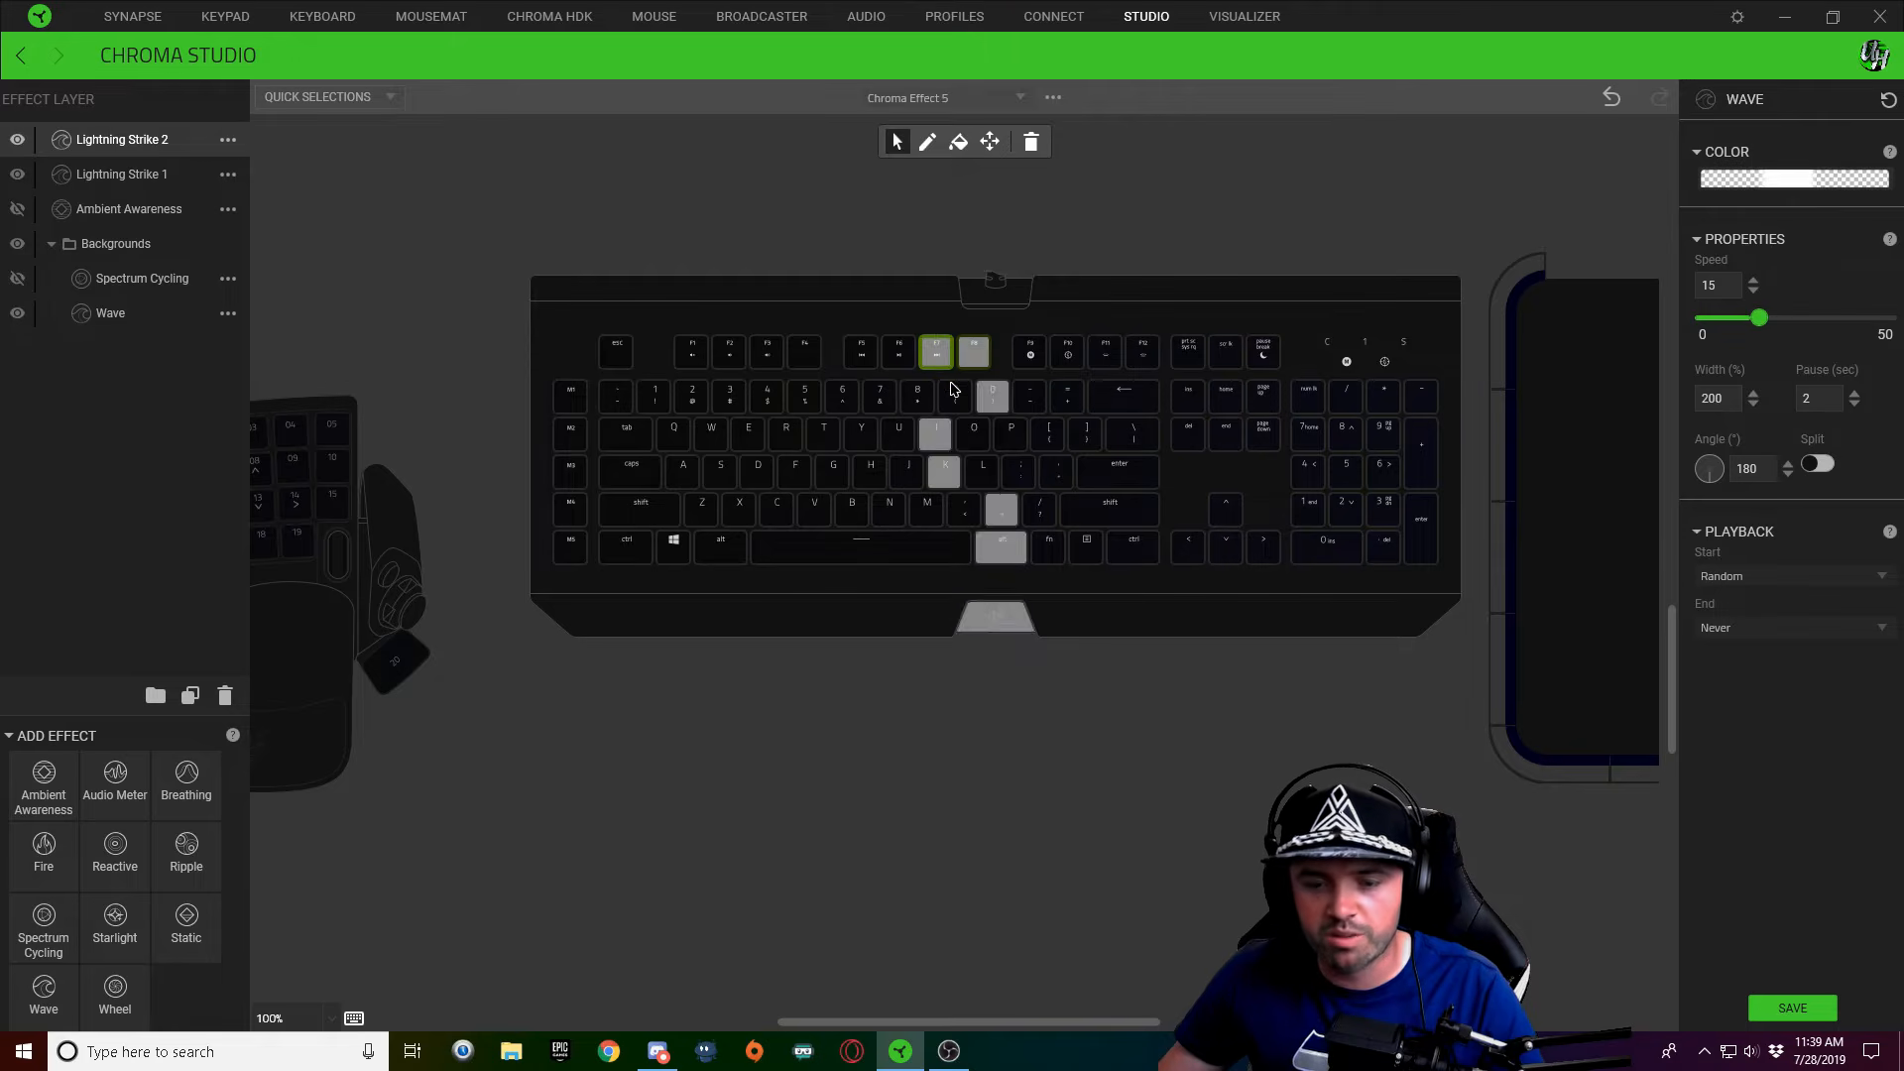
{"action": "left_click_drag", "start_coordinate": [687, 362], "coordinate": [734, 362]}
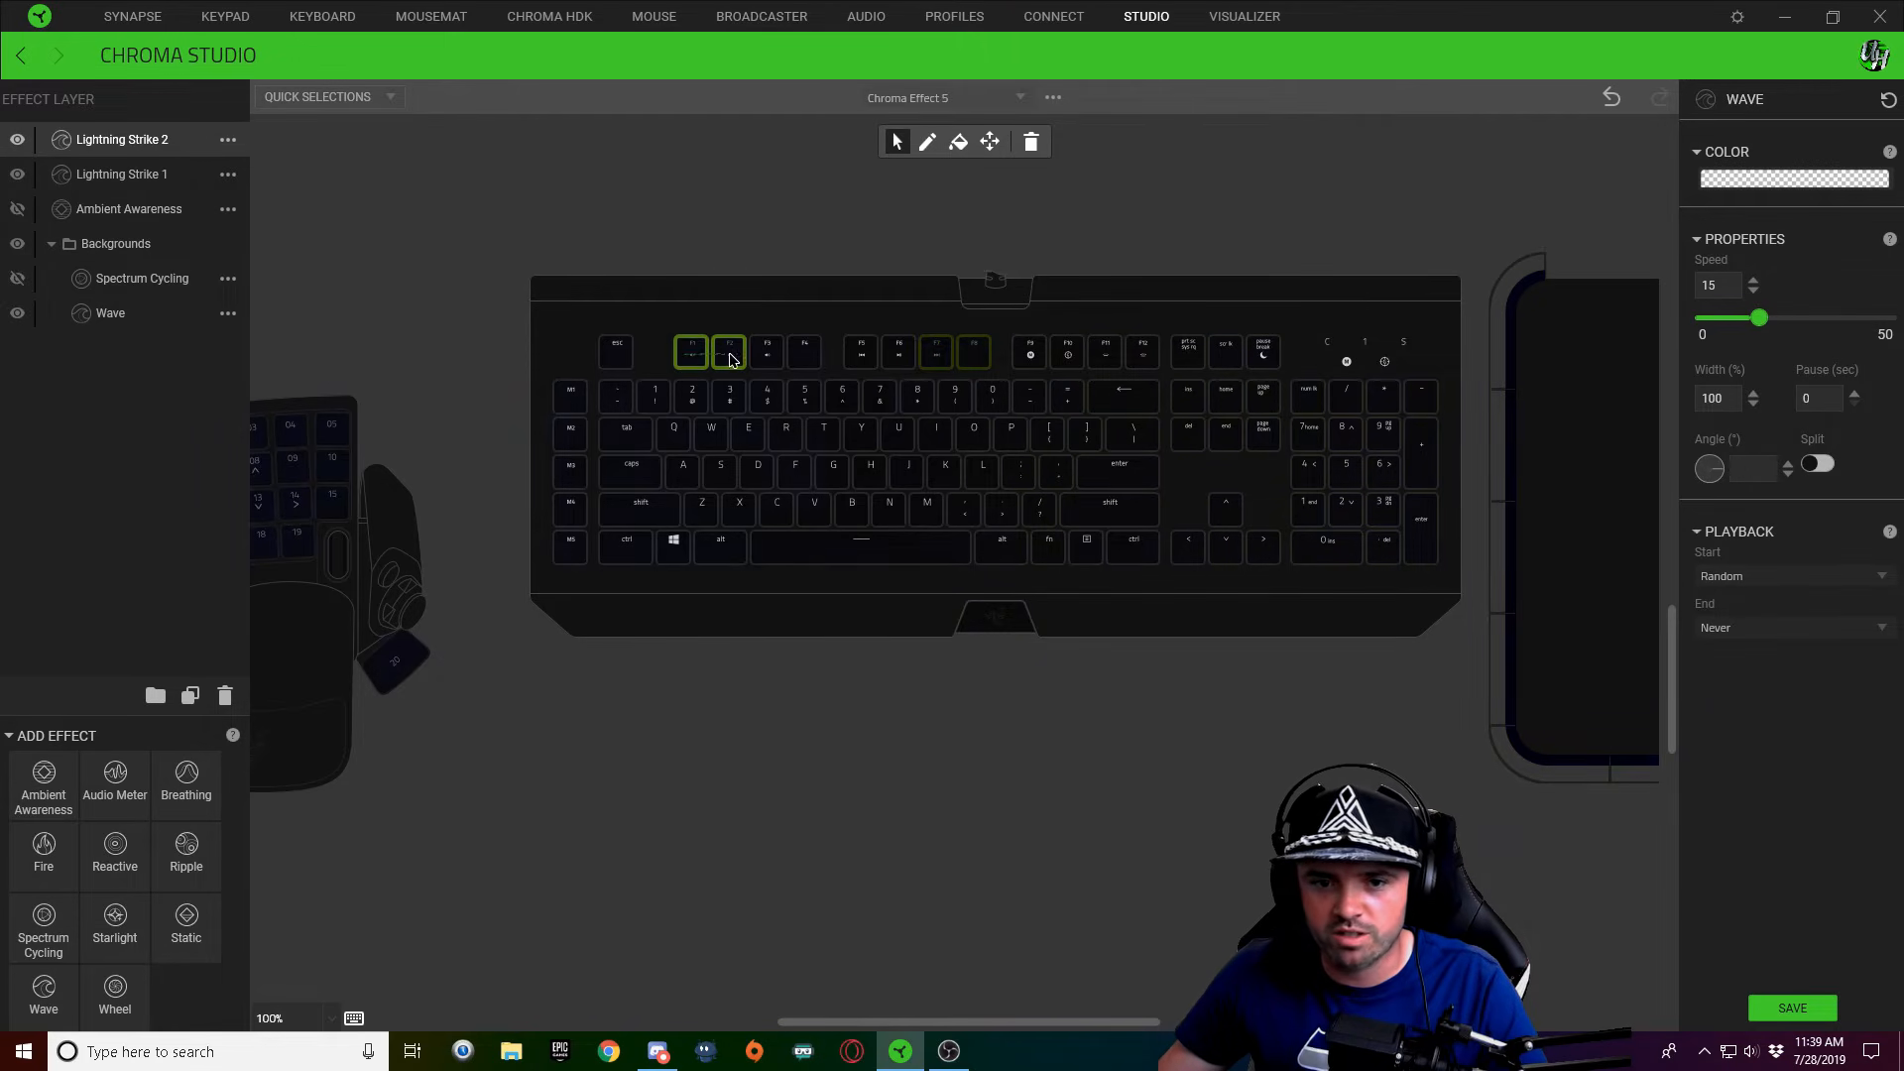
{"action": "left_click", "coordinate": [942, 362]}
{"action": "left_click", "coordinate": [862, 370]}
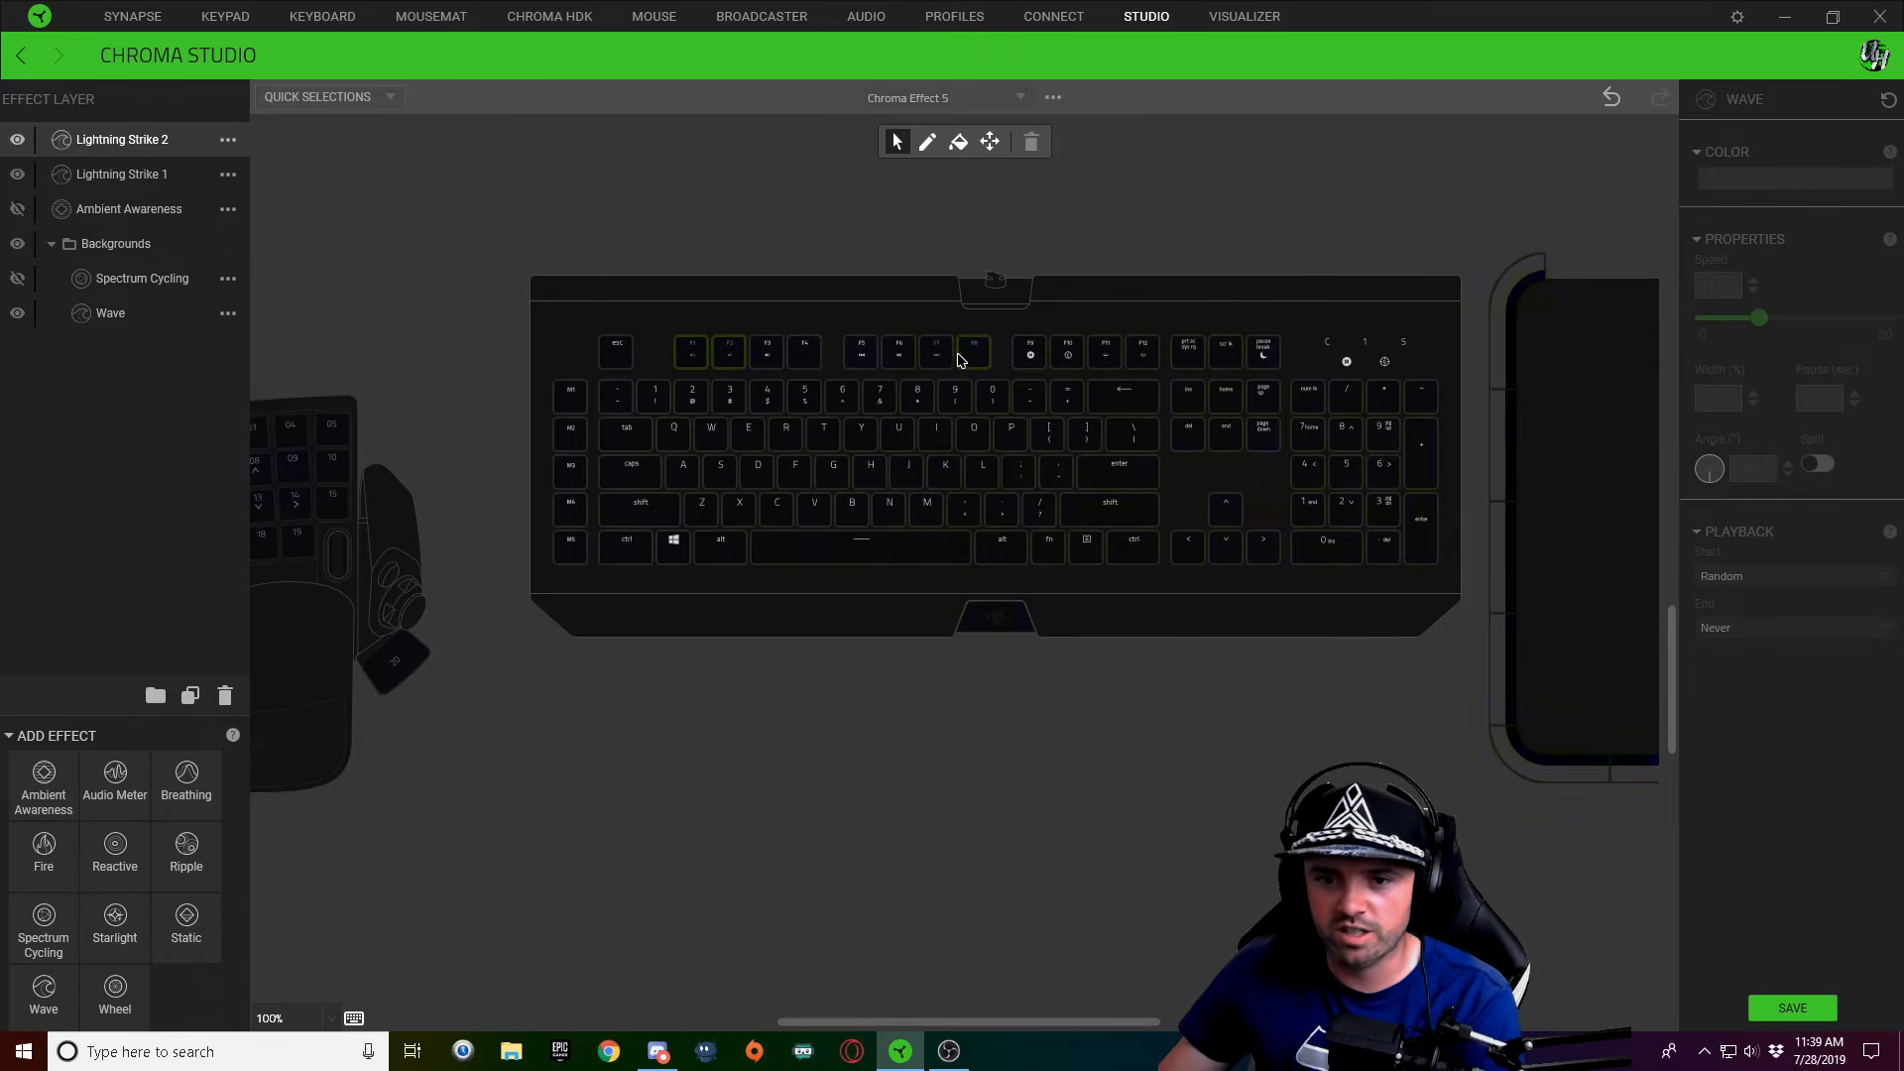
Select F1 and F2 in Lightning Strike 2 and nudge the starting transparent stop of their Wave gradient slightly outward
{"action": "left_click", "coordinate": [731, 362]}
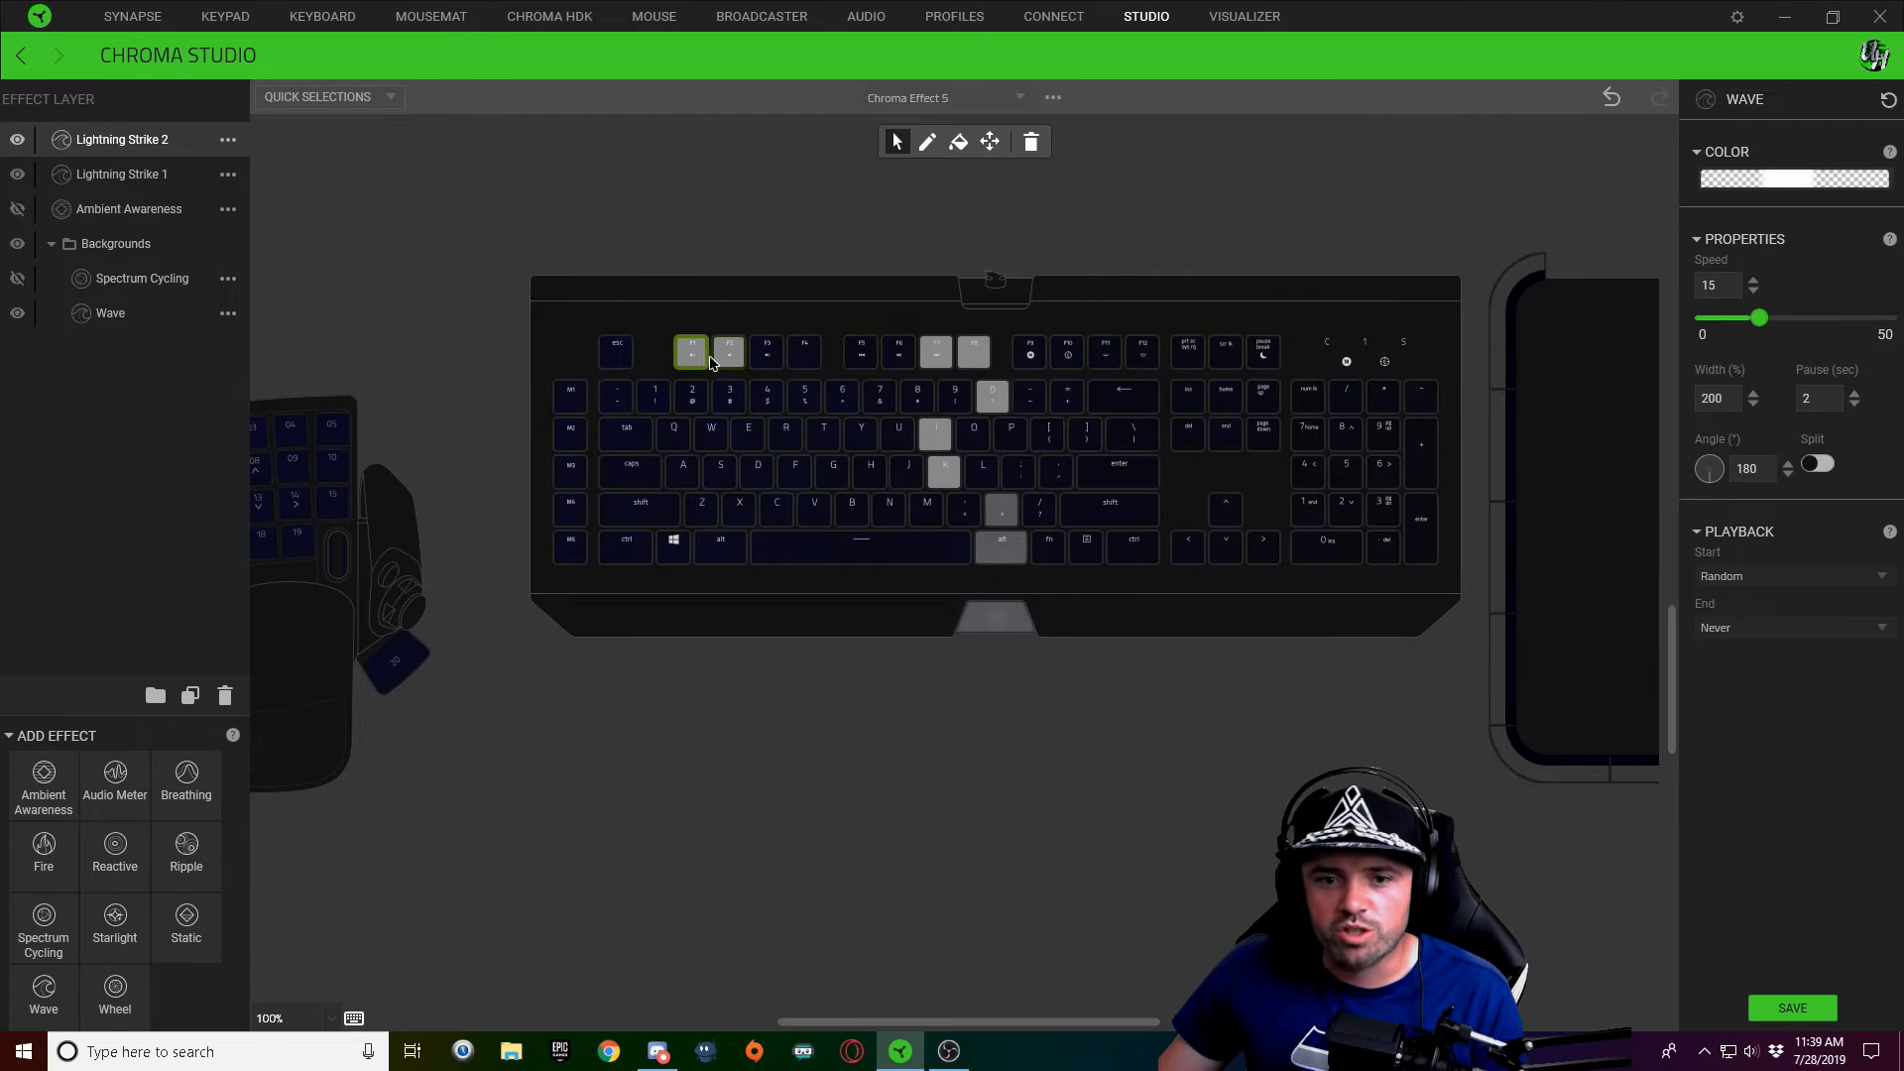
{"action": "left_click", "coordinate": [729, 357]}
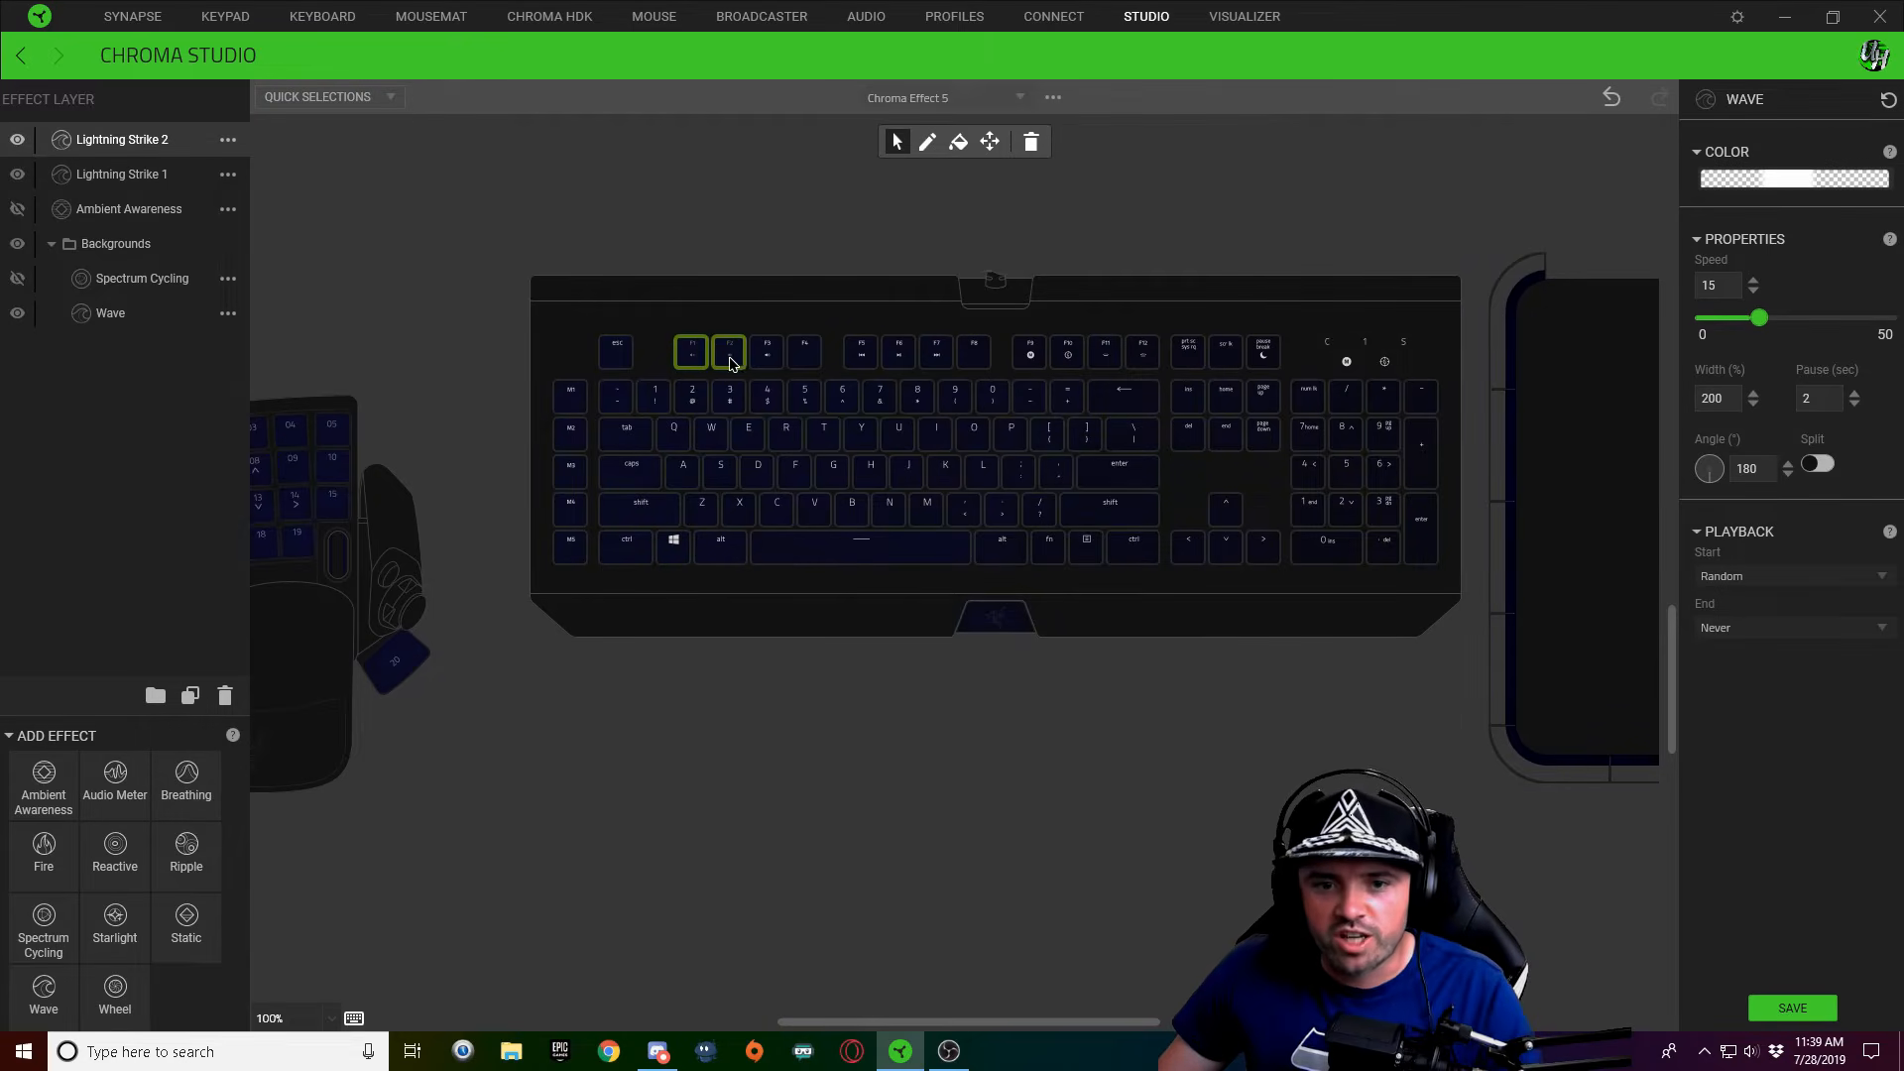
{"action": "left_click", "coordinate": [1762, 179]}
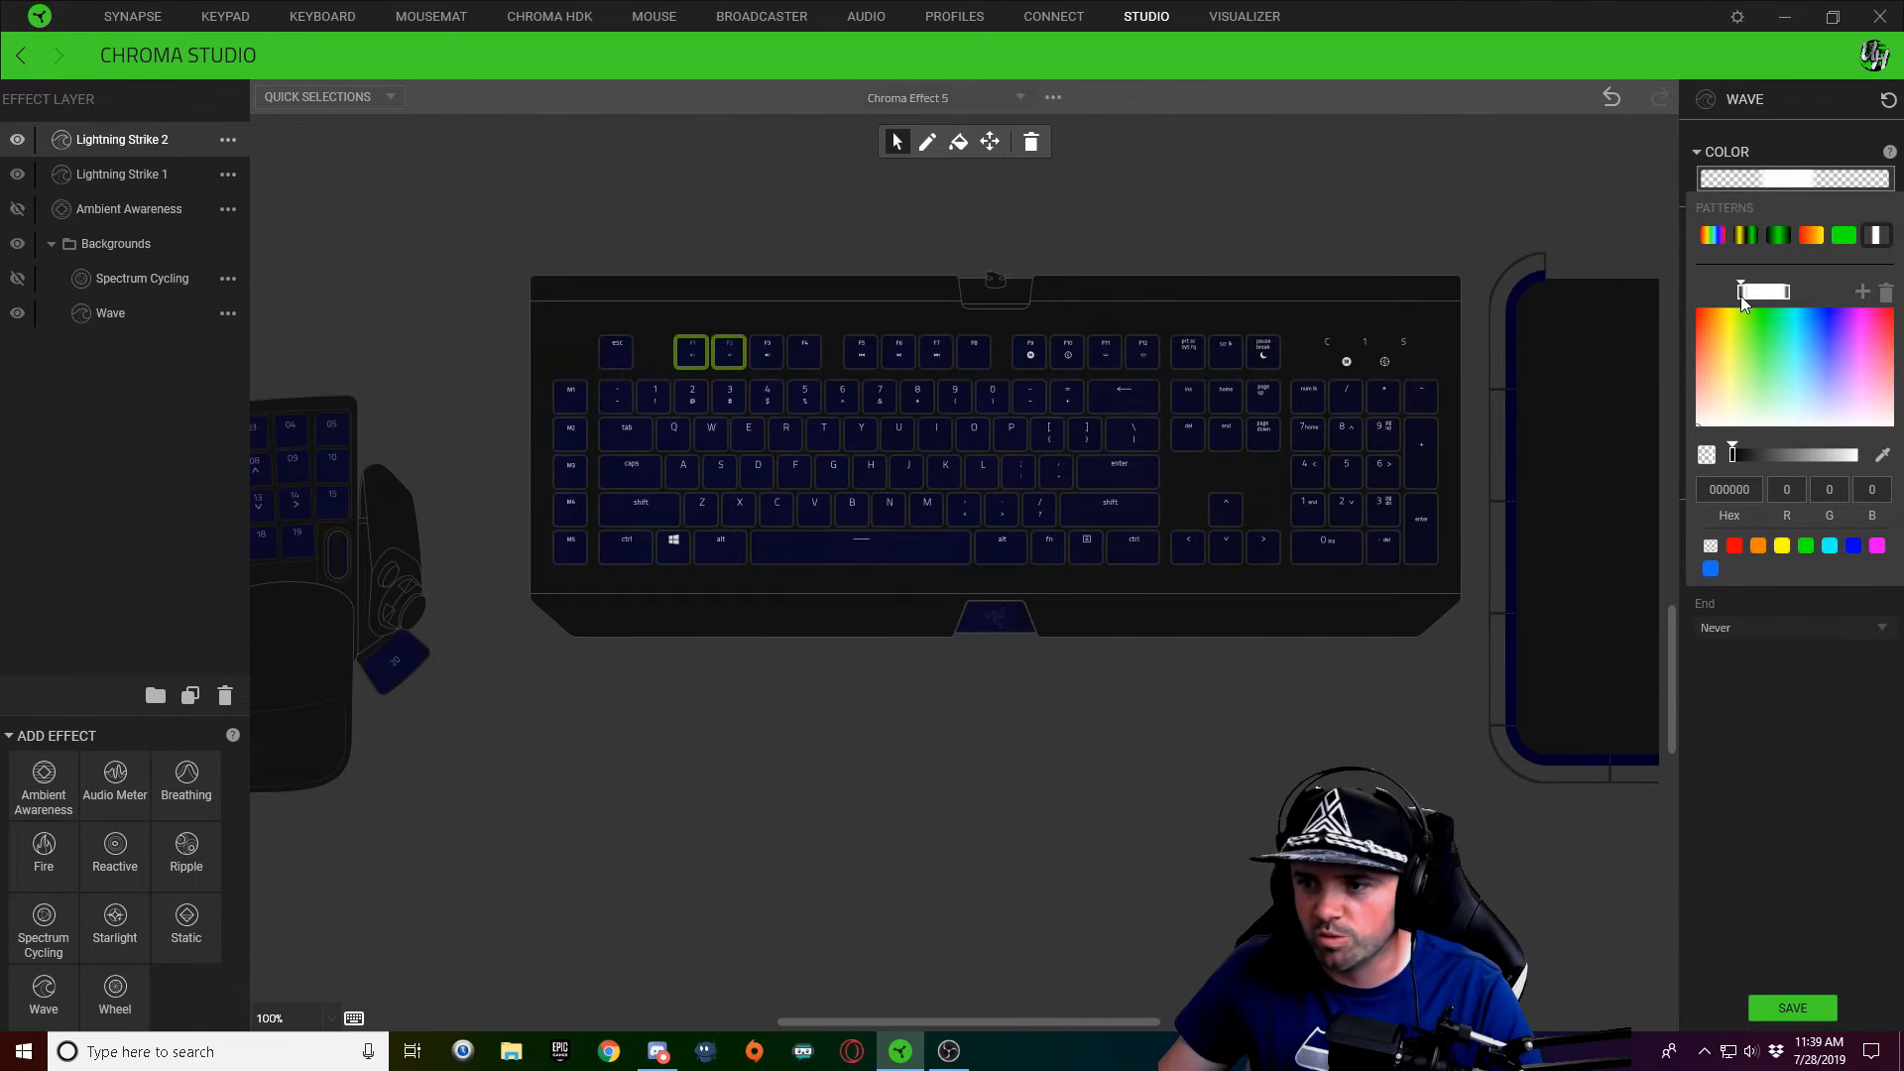
{"action": "mouse_move", "coordinate": [1740, 295]}
{"action": "left_mouse_down"}
{"action": "mouse_move", "coordinate": [1680, 293]}
{"action": "mouse_move", "coordinate": [1758, 295]}
{"action": "mouse_move", "coordinate": [1739, 294]}
{"action": "left_mouse_up"}
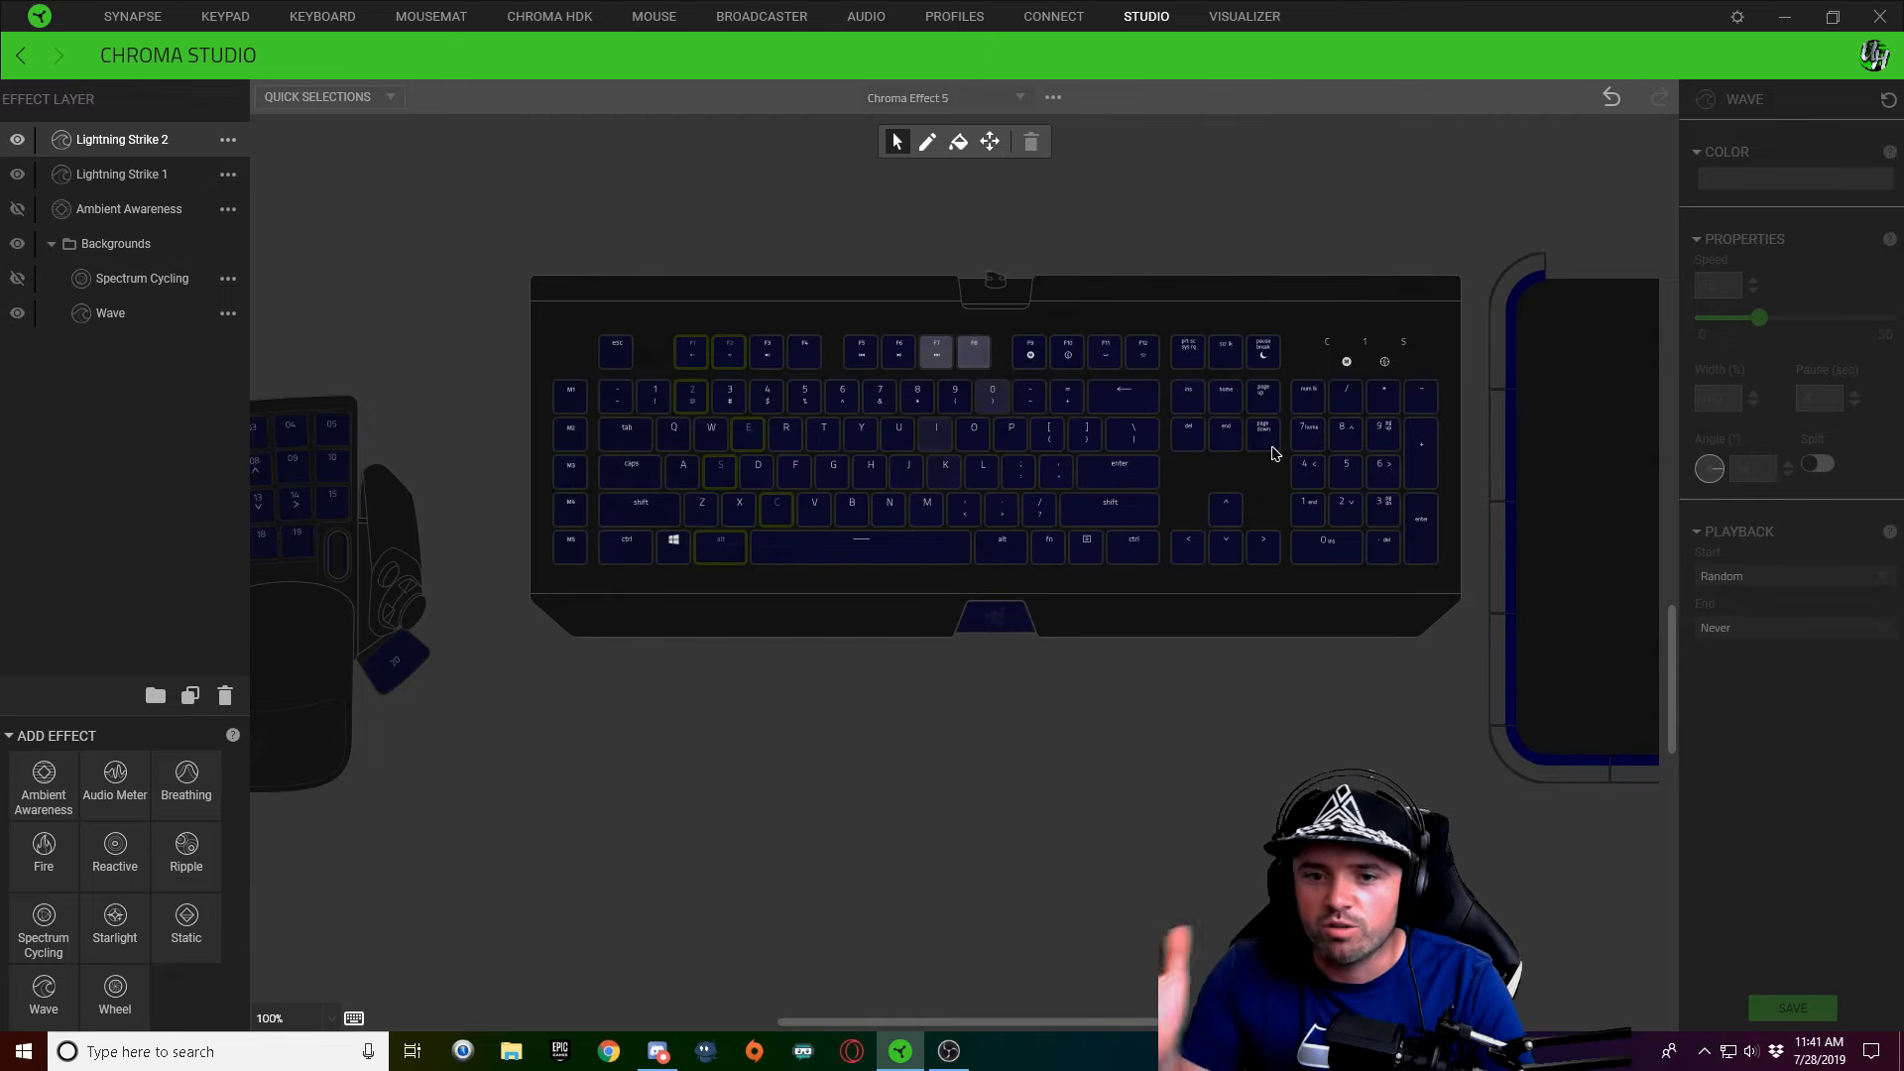
In Lightning Strike 2, set the Wave width of the F1 and F2 keys and the number 2 key to 180% and save
{"action": "mouse_move", "coordinate": [1272, 447]}
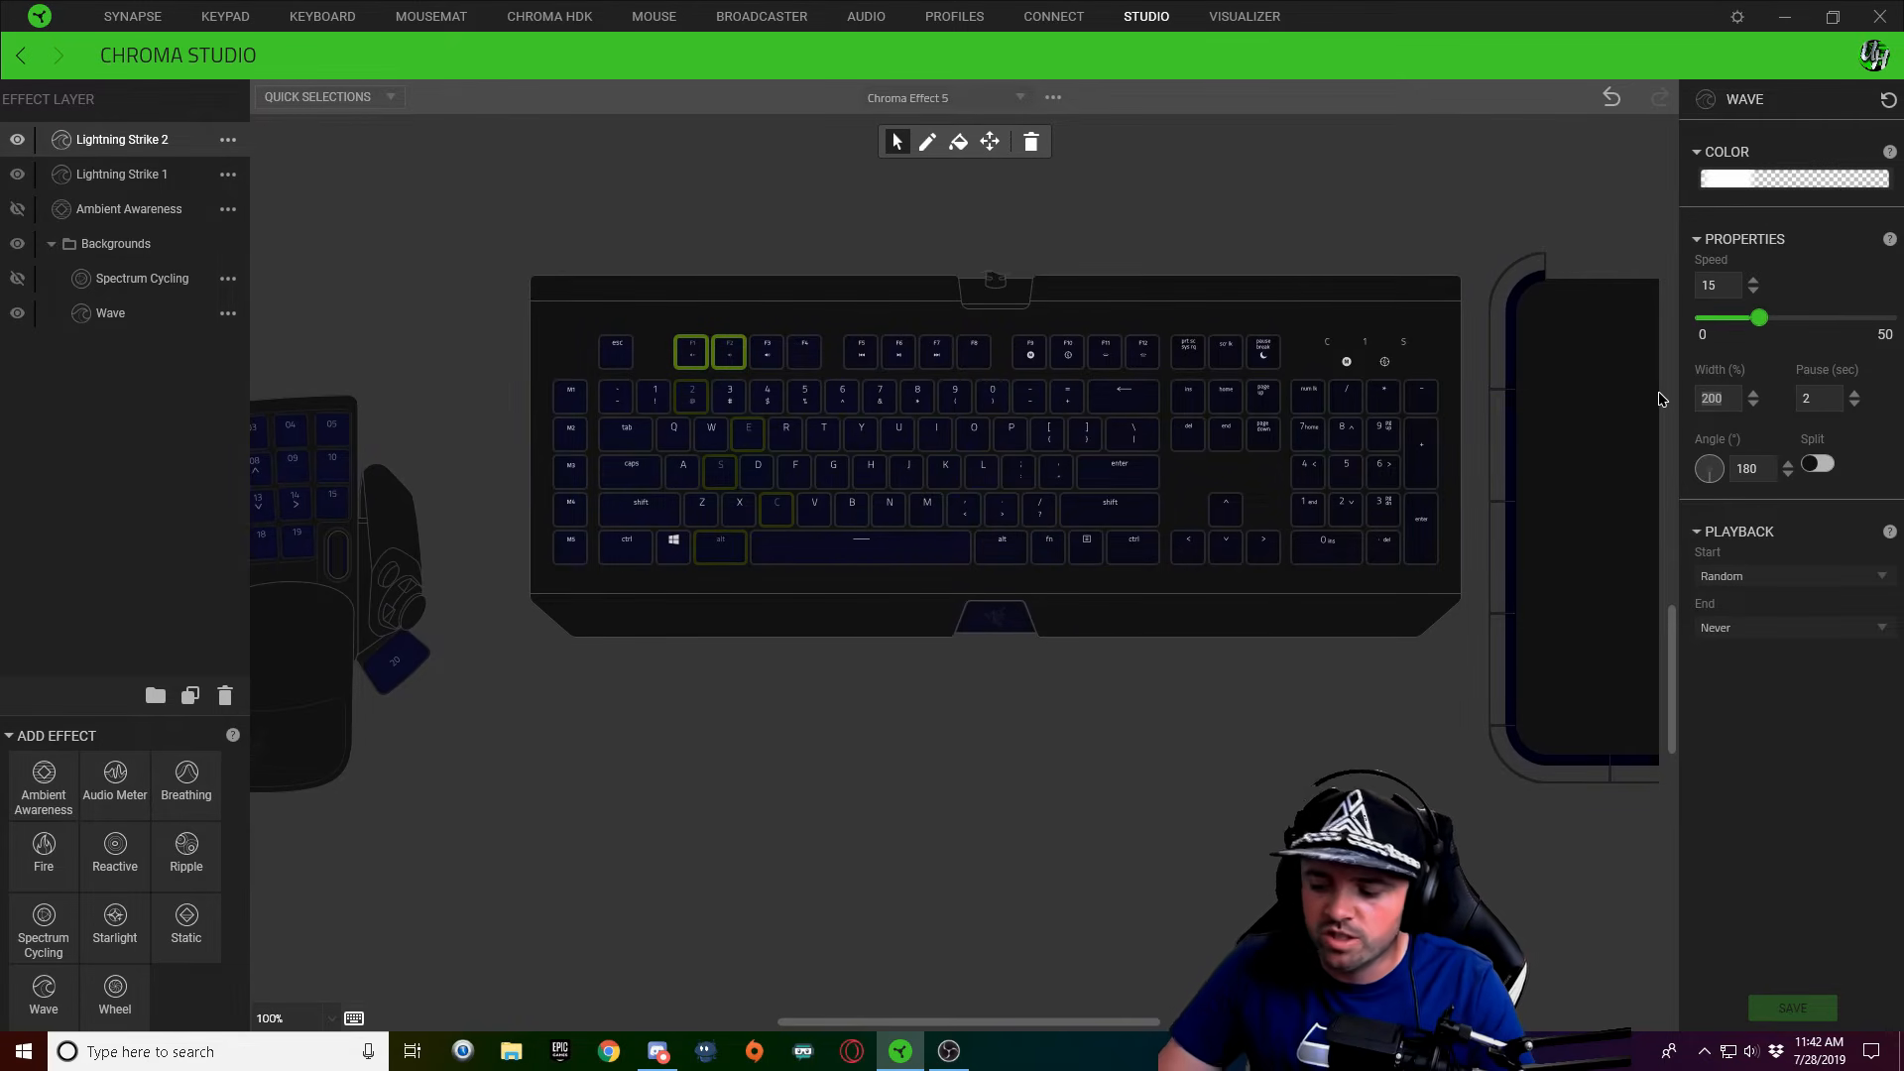
{"action": "type", "text": "180"}
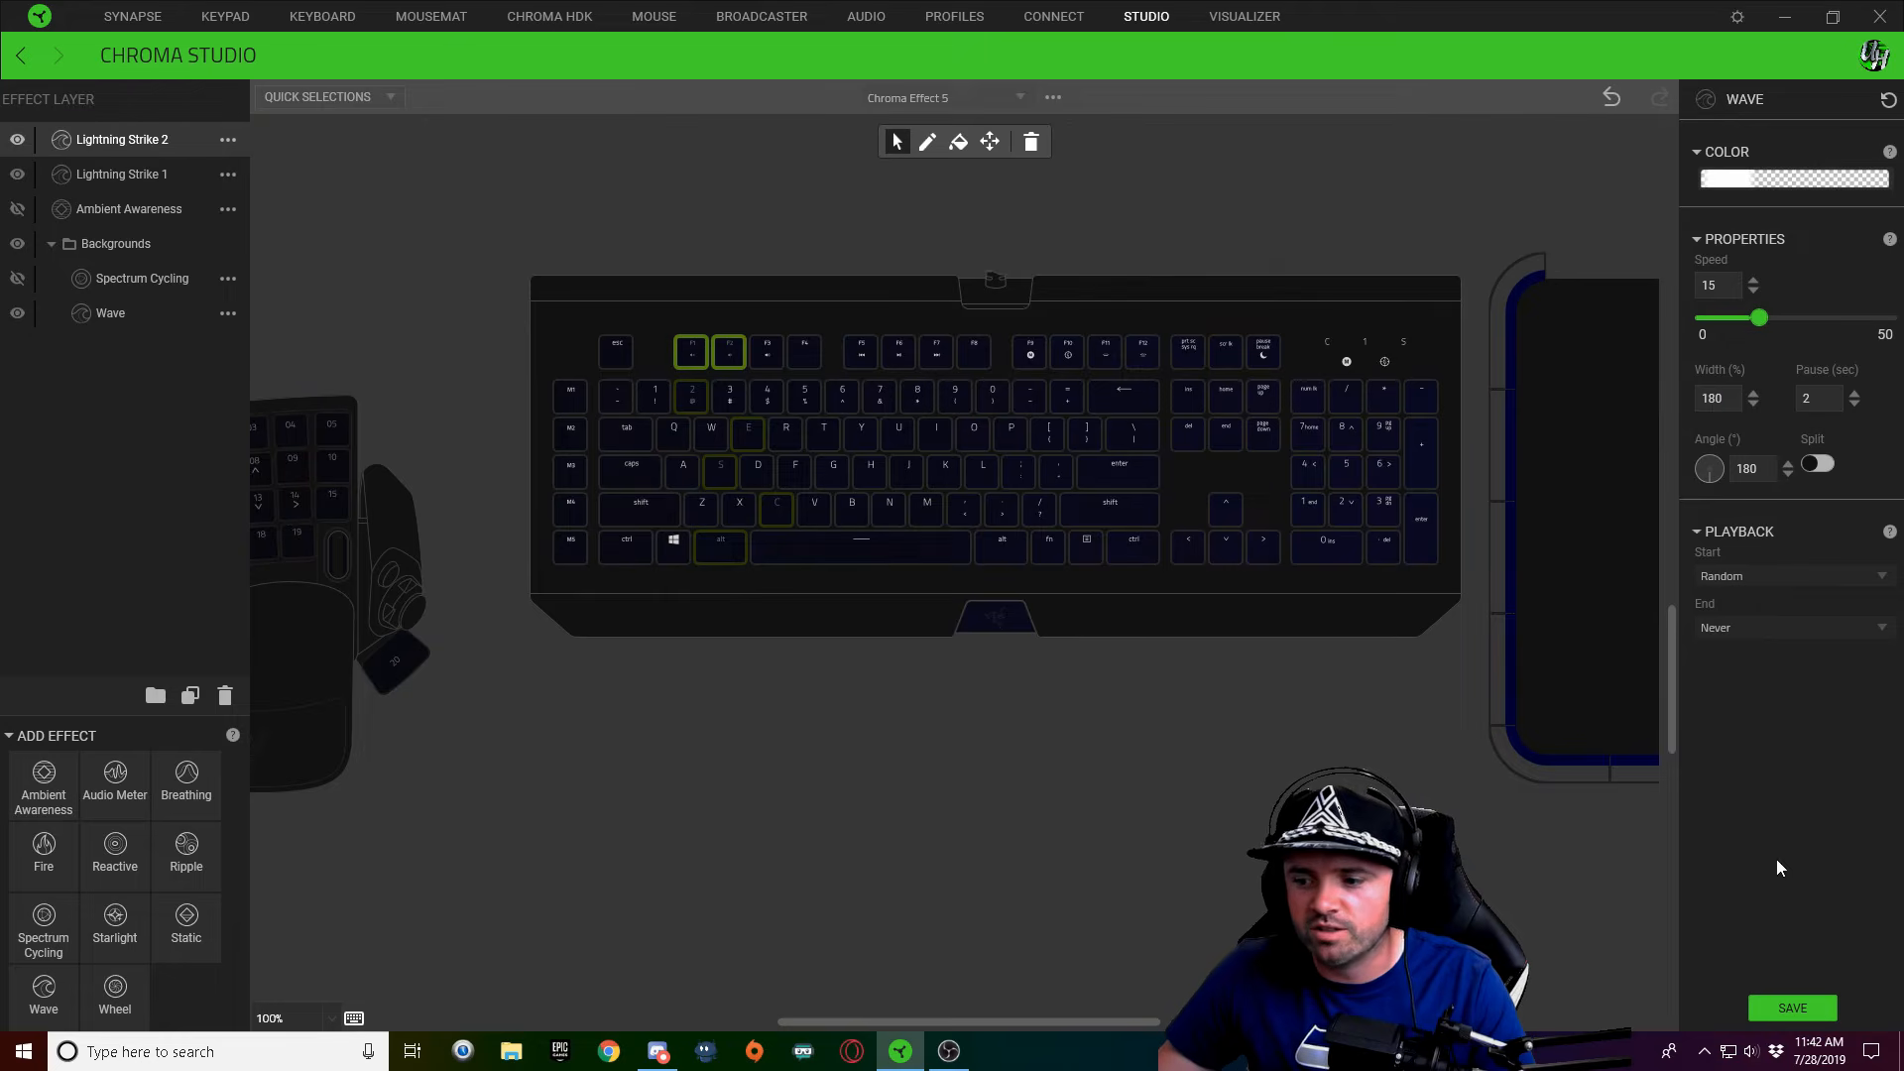
{"action": "left_click", "coordinate": [1805, 1013]}
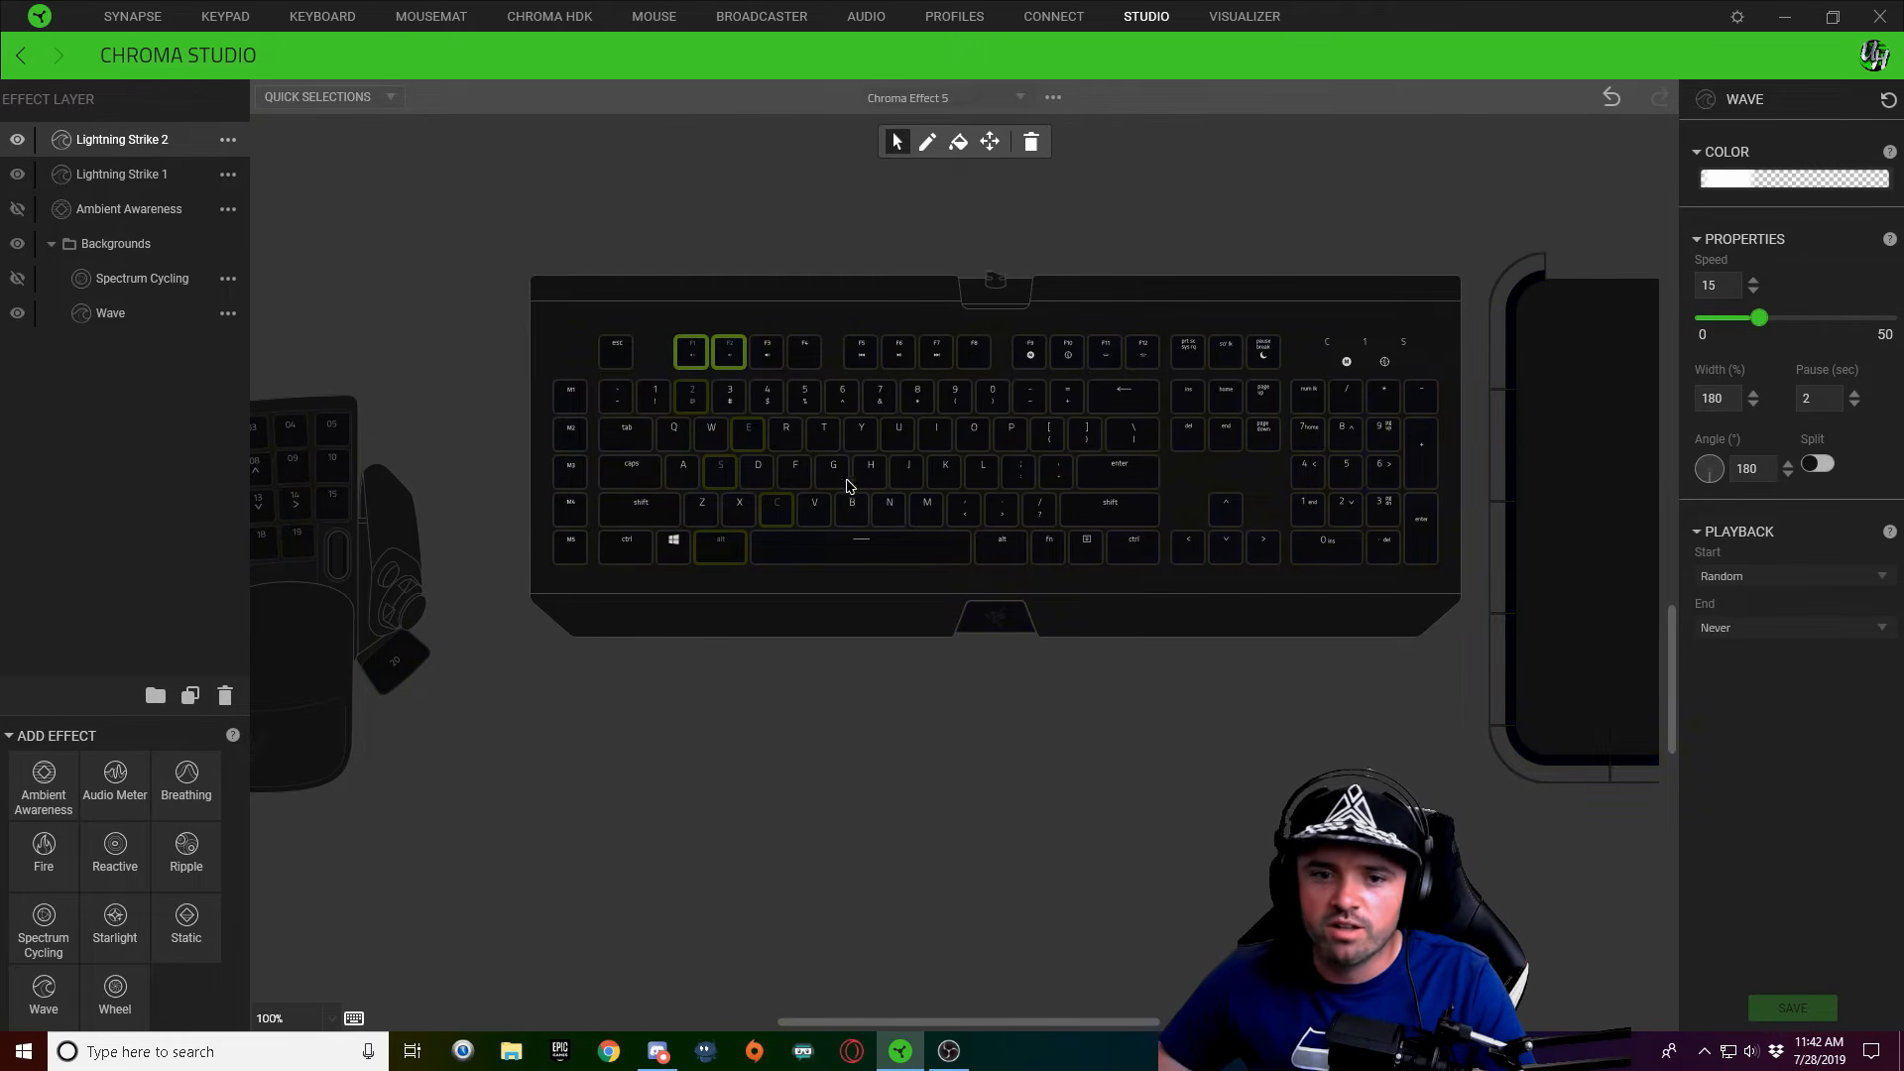
{"action": "type", "text": "180"}
{"action": "left_click", "coordinate": [1768, 1008]}
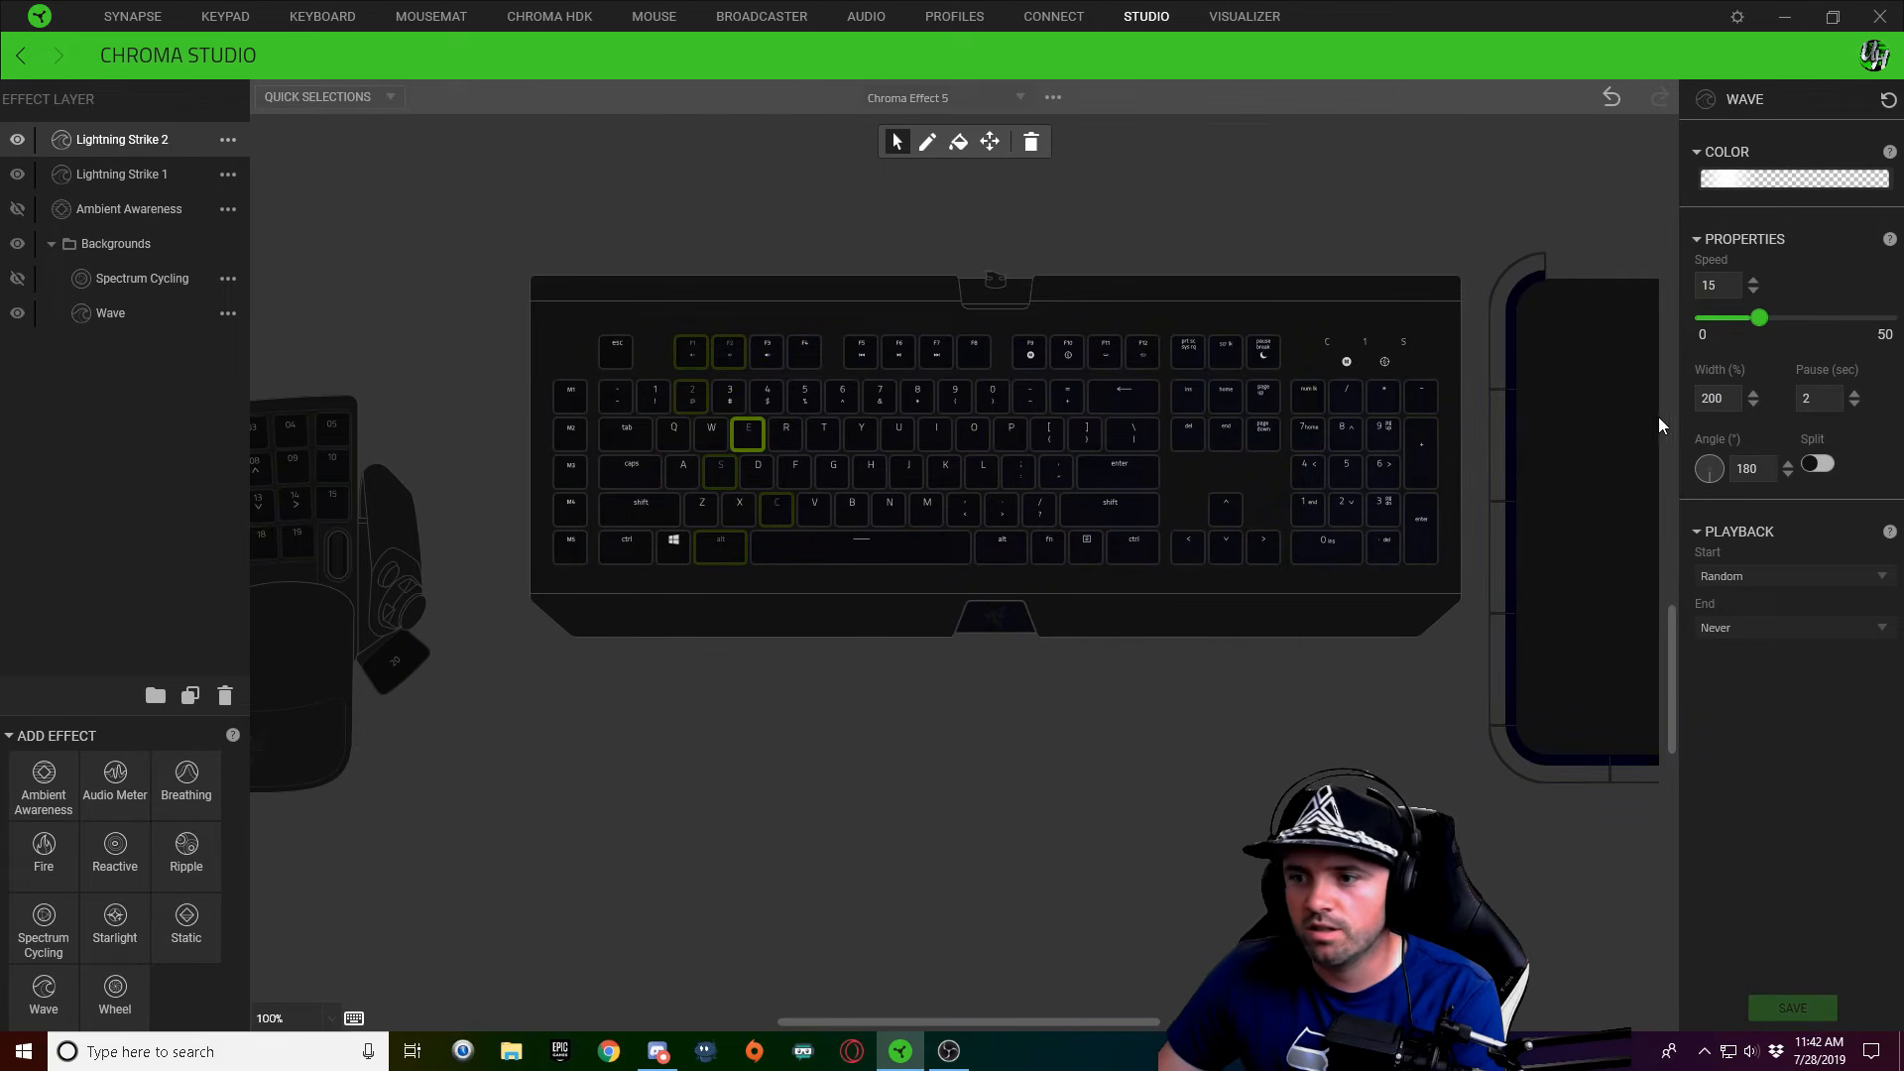
Set the Wave width to 180% on the E, S, C and left Alt keys of Lightning Strike 2 and save the effect
{"action": "type", "text": "200"}
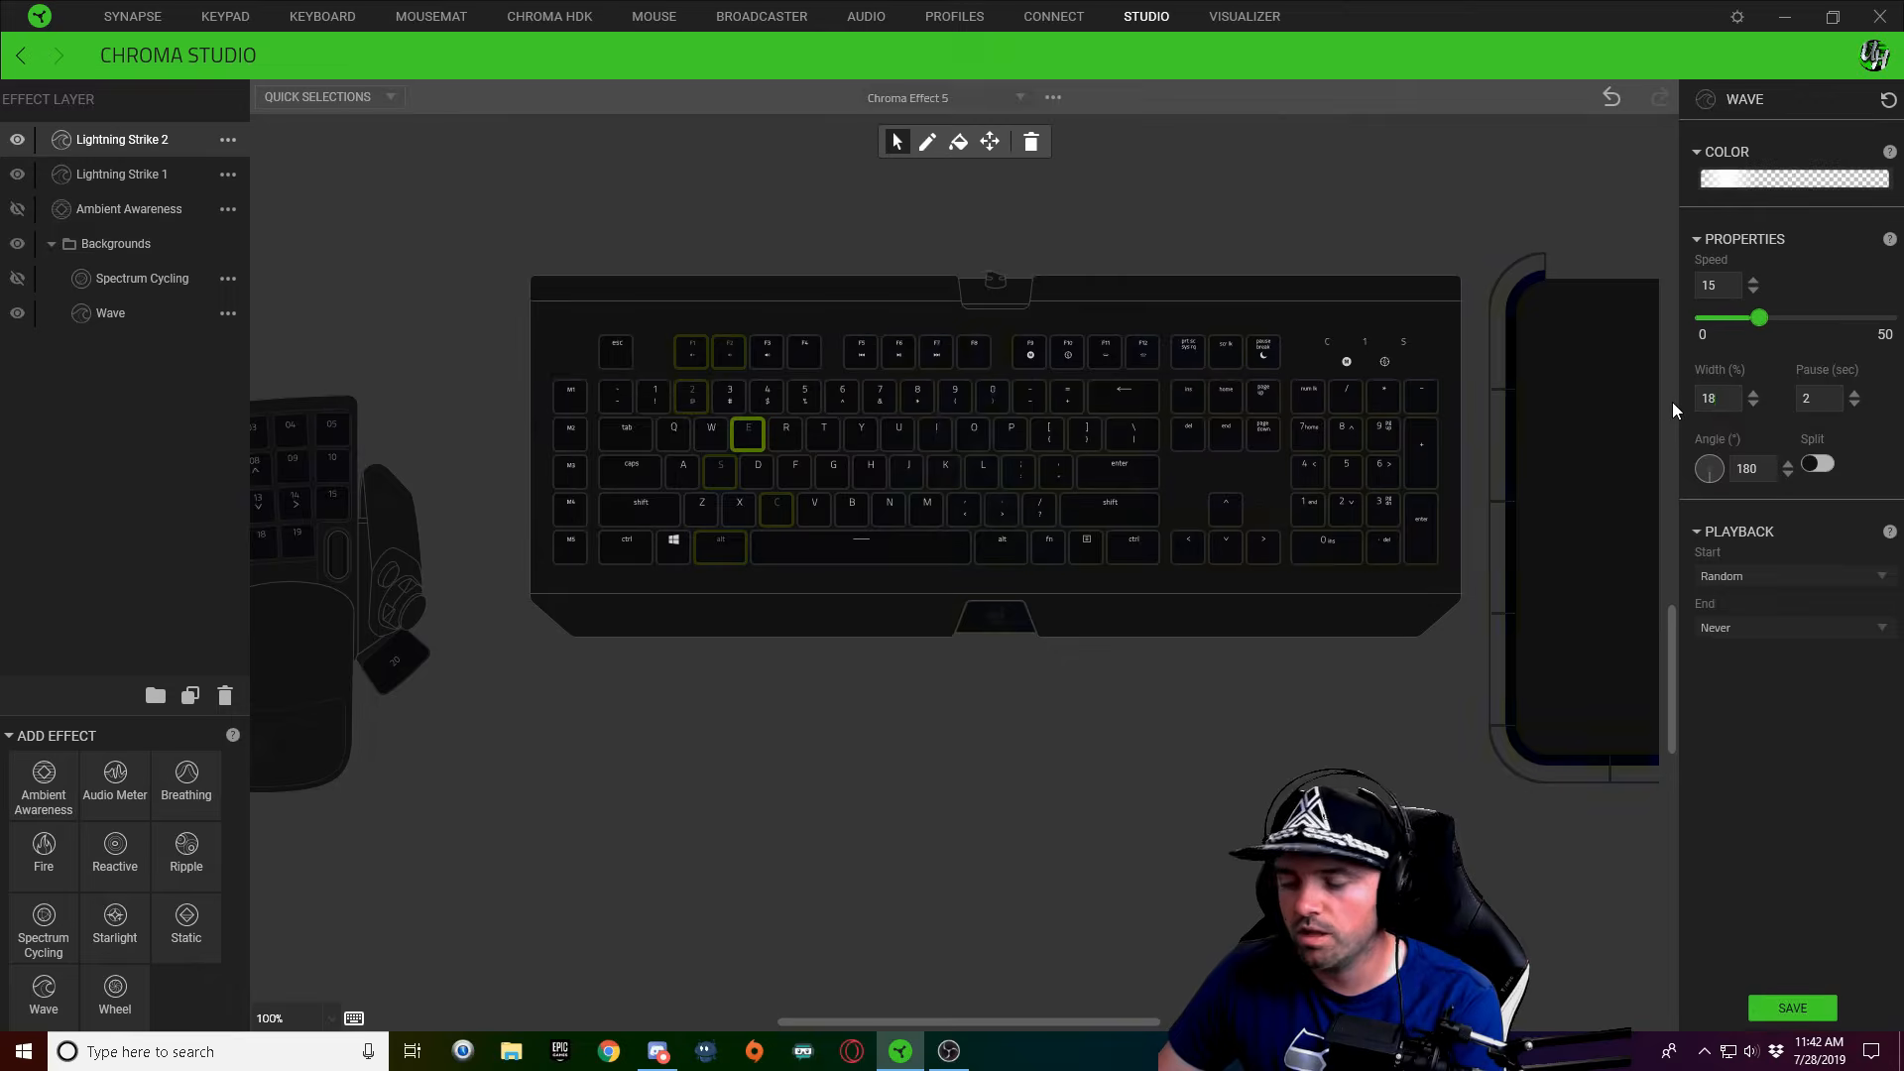
{"action": "left_click", "coordinate": [717, 473]}
{"action": "left_click_drag", "start_coordinate": [1727, 398], "coordinate": [1648, 402]}
{"action": "type", "text": "180"}
{"action": "left_click", "coordinate": [774, 518]}
{"action": "left_click_drag", "start_coordinate": [1719, 394], "coordinate": [1650, 403]}
{"action": "type", "text": "1"}
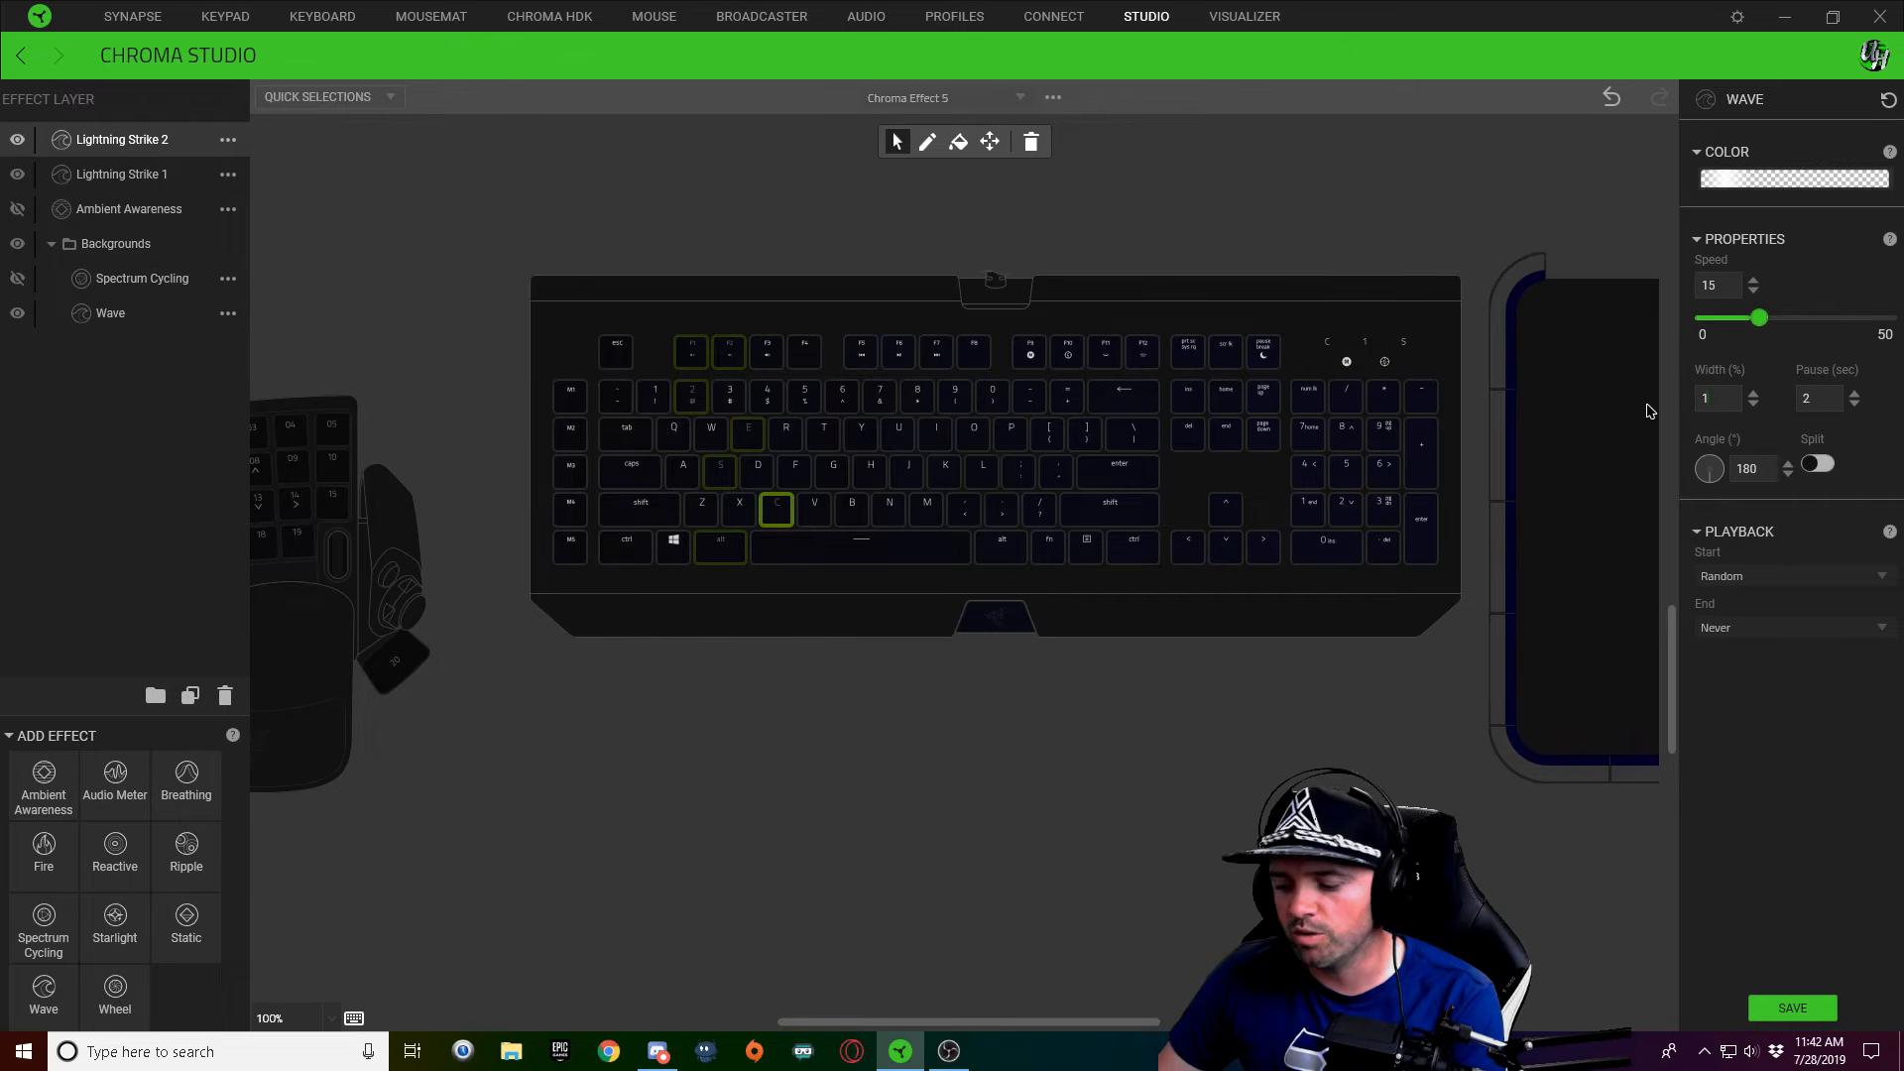
{"action": "left_click", "coordinate": [708, 559]}
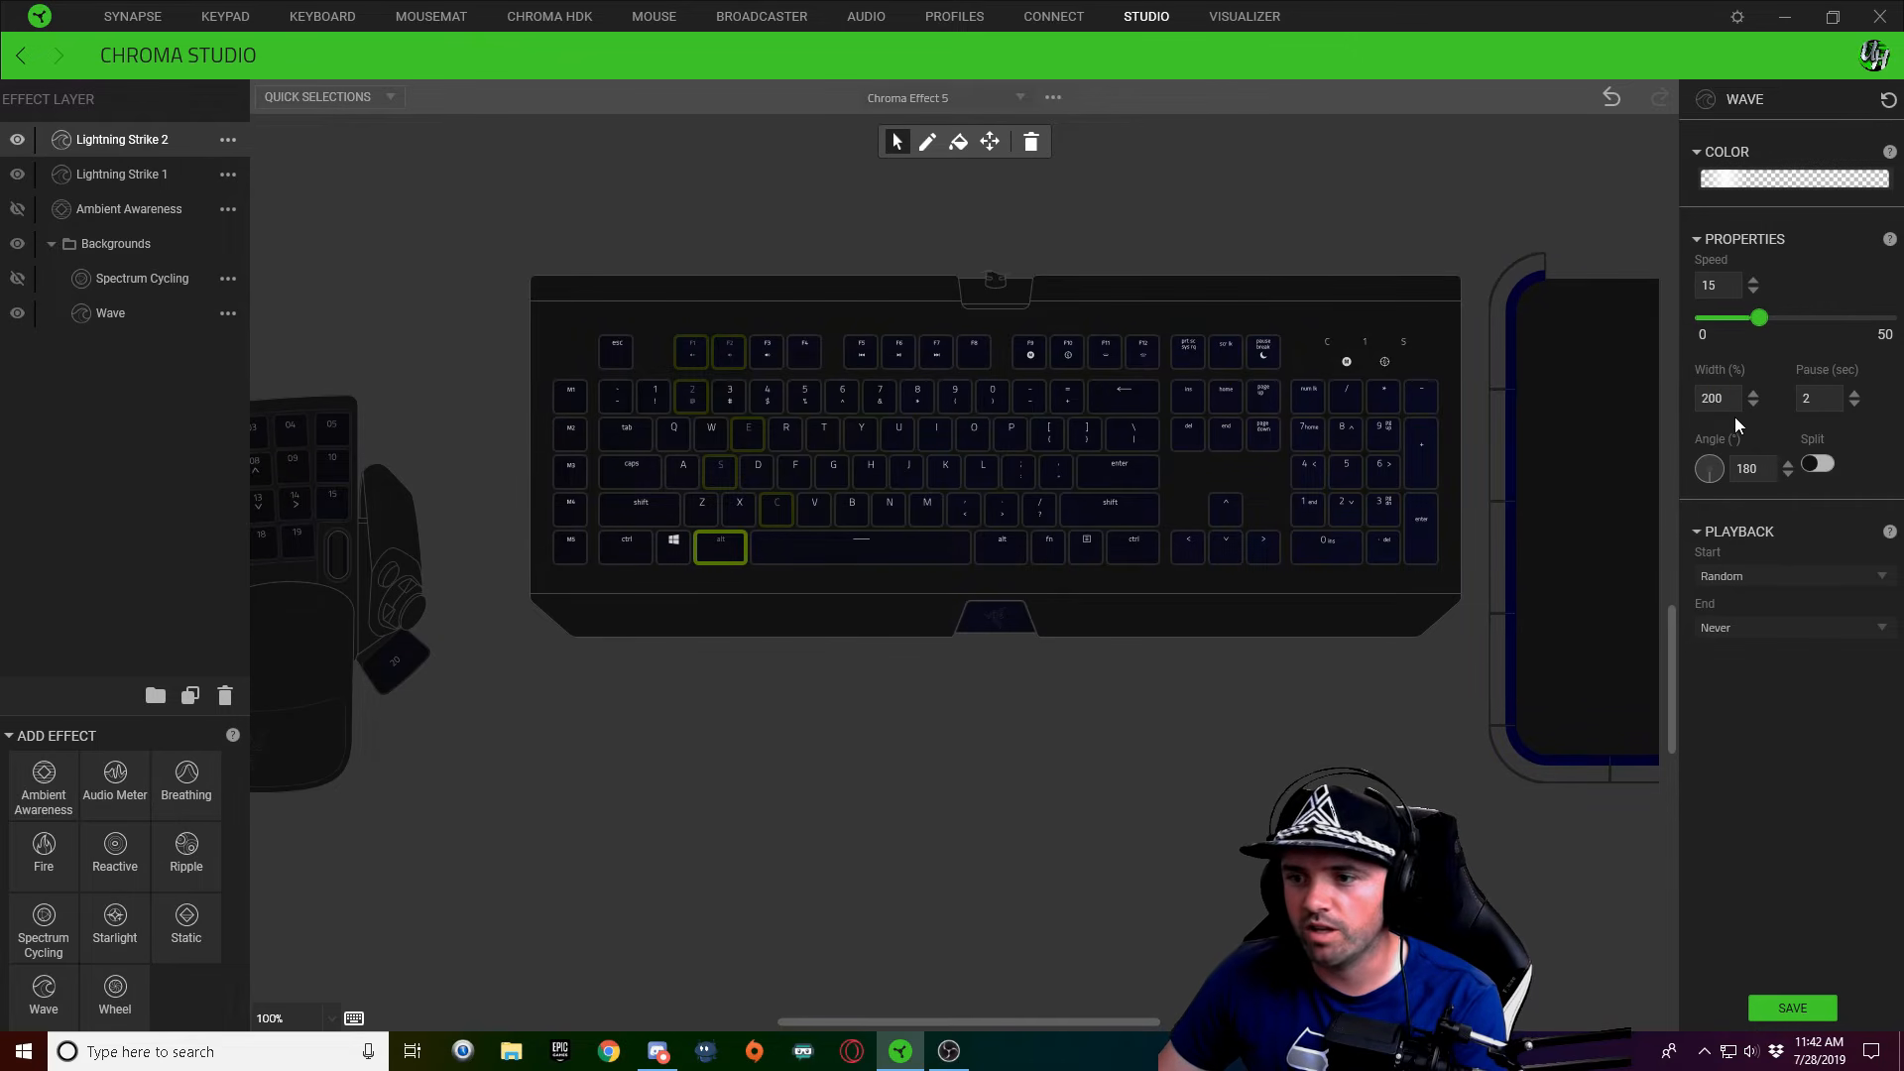
{"action": "type", "text": "80"}
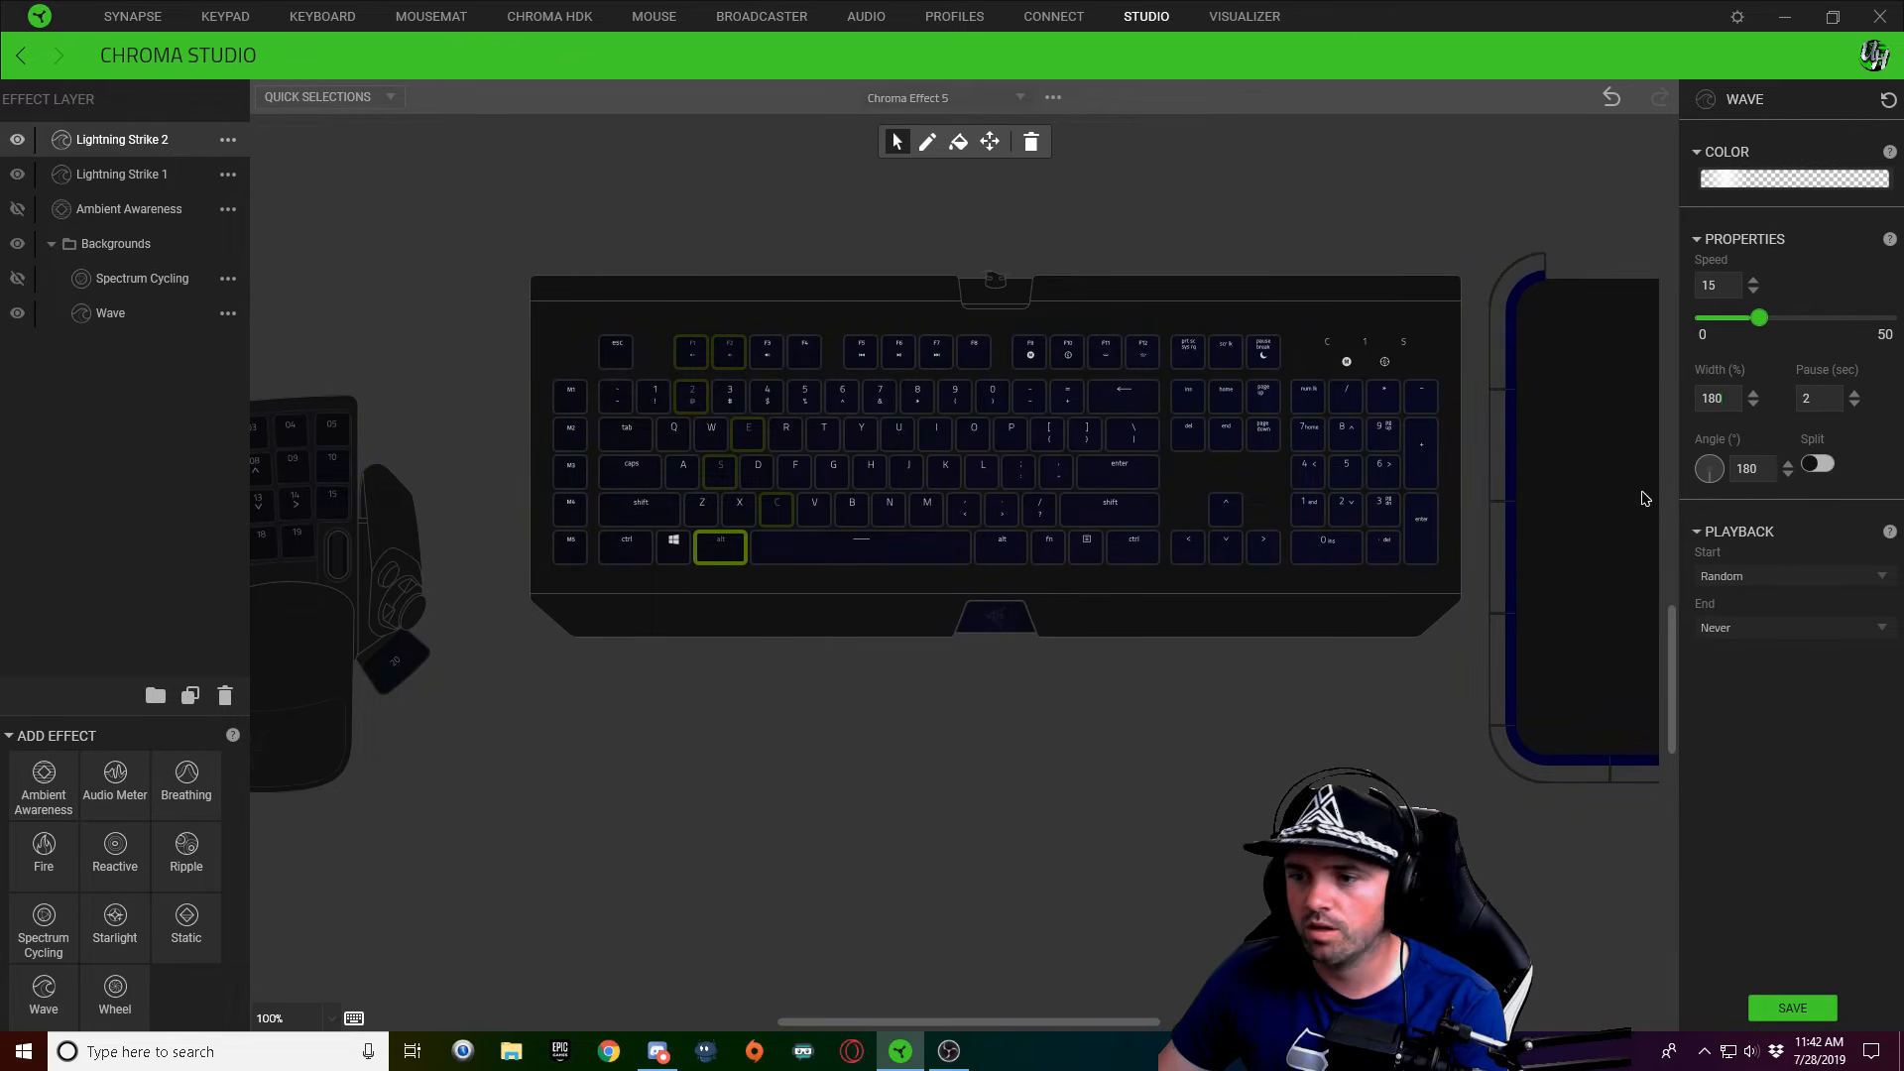
{"action": "left_click", "coordinate": [1791, 1009]}
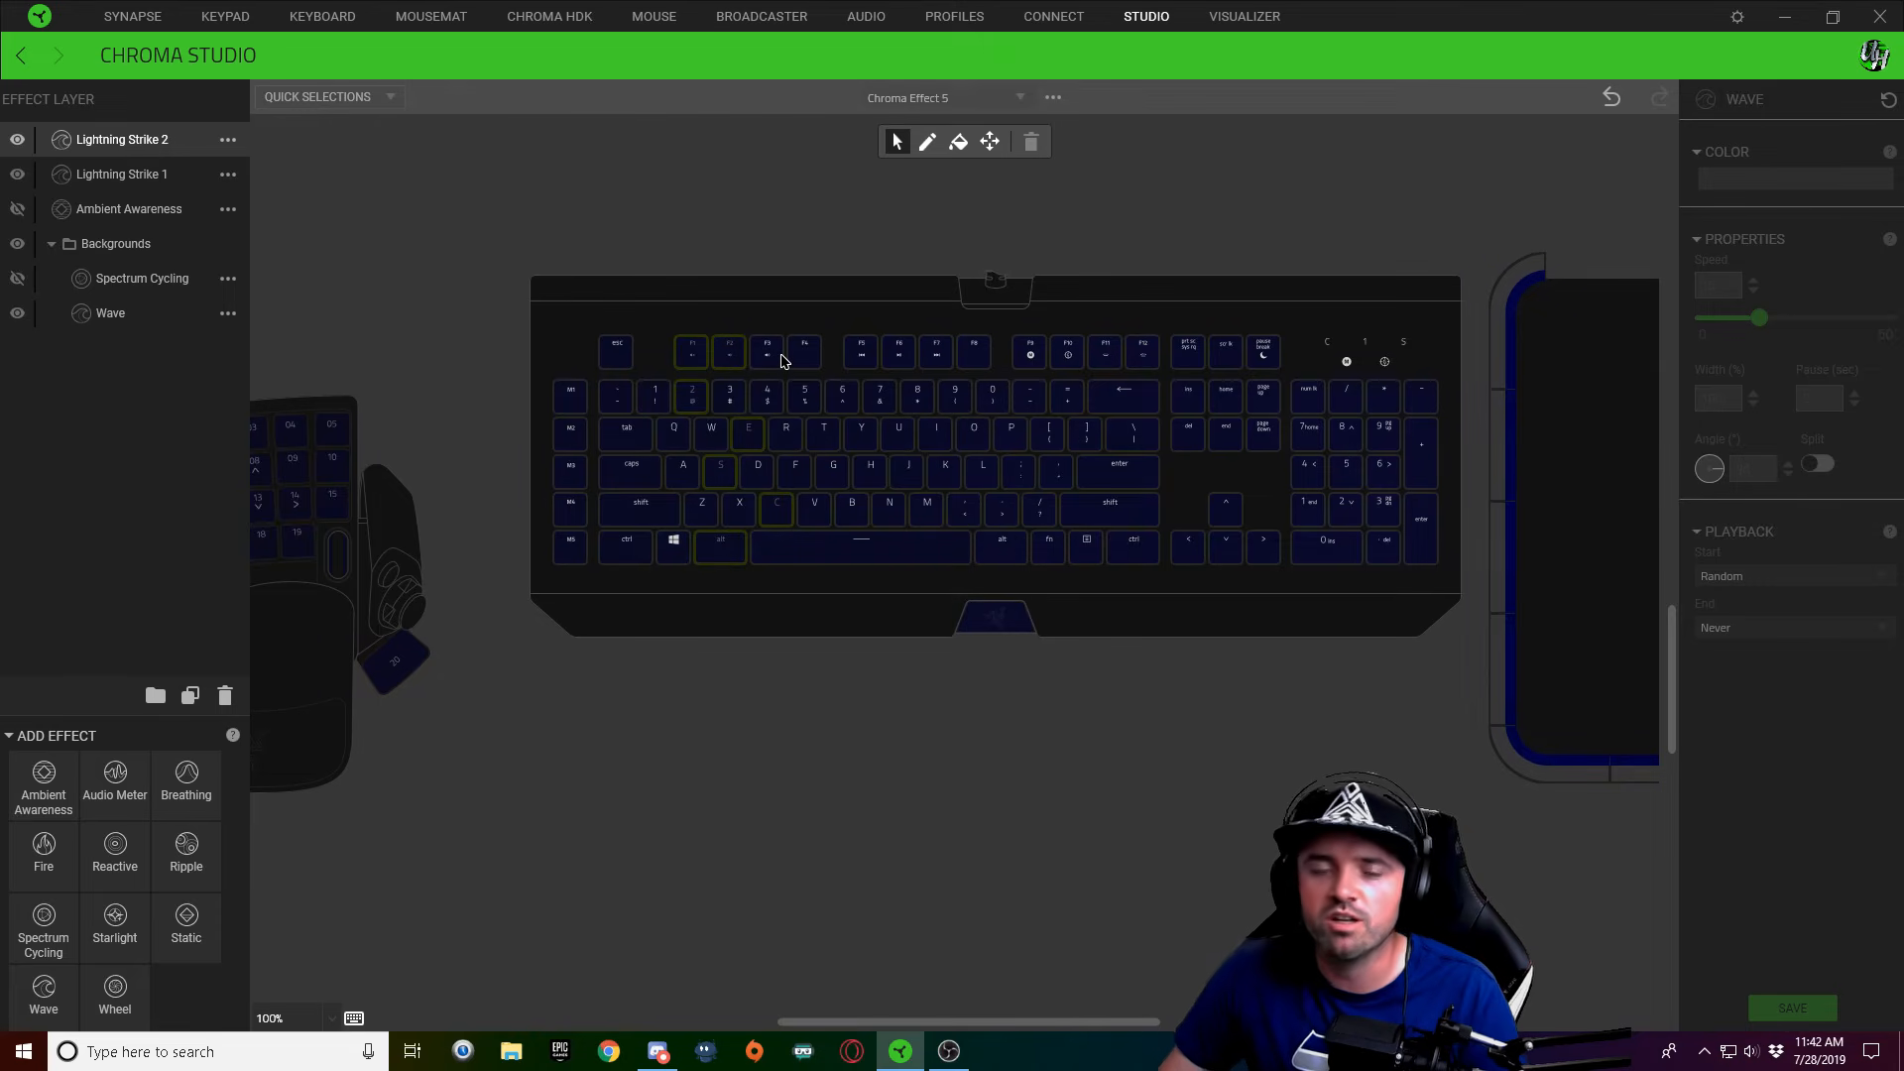
Add a new Wave layer above the Timed lightning strikes group and apply it to the F7 and F8 keys
{"action": "mouse_move", "coordinate": [783, 361]}
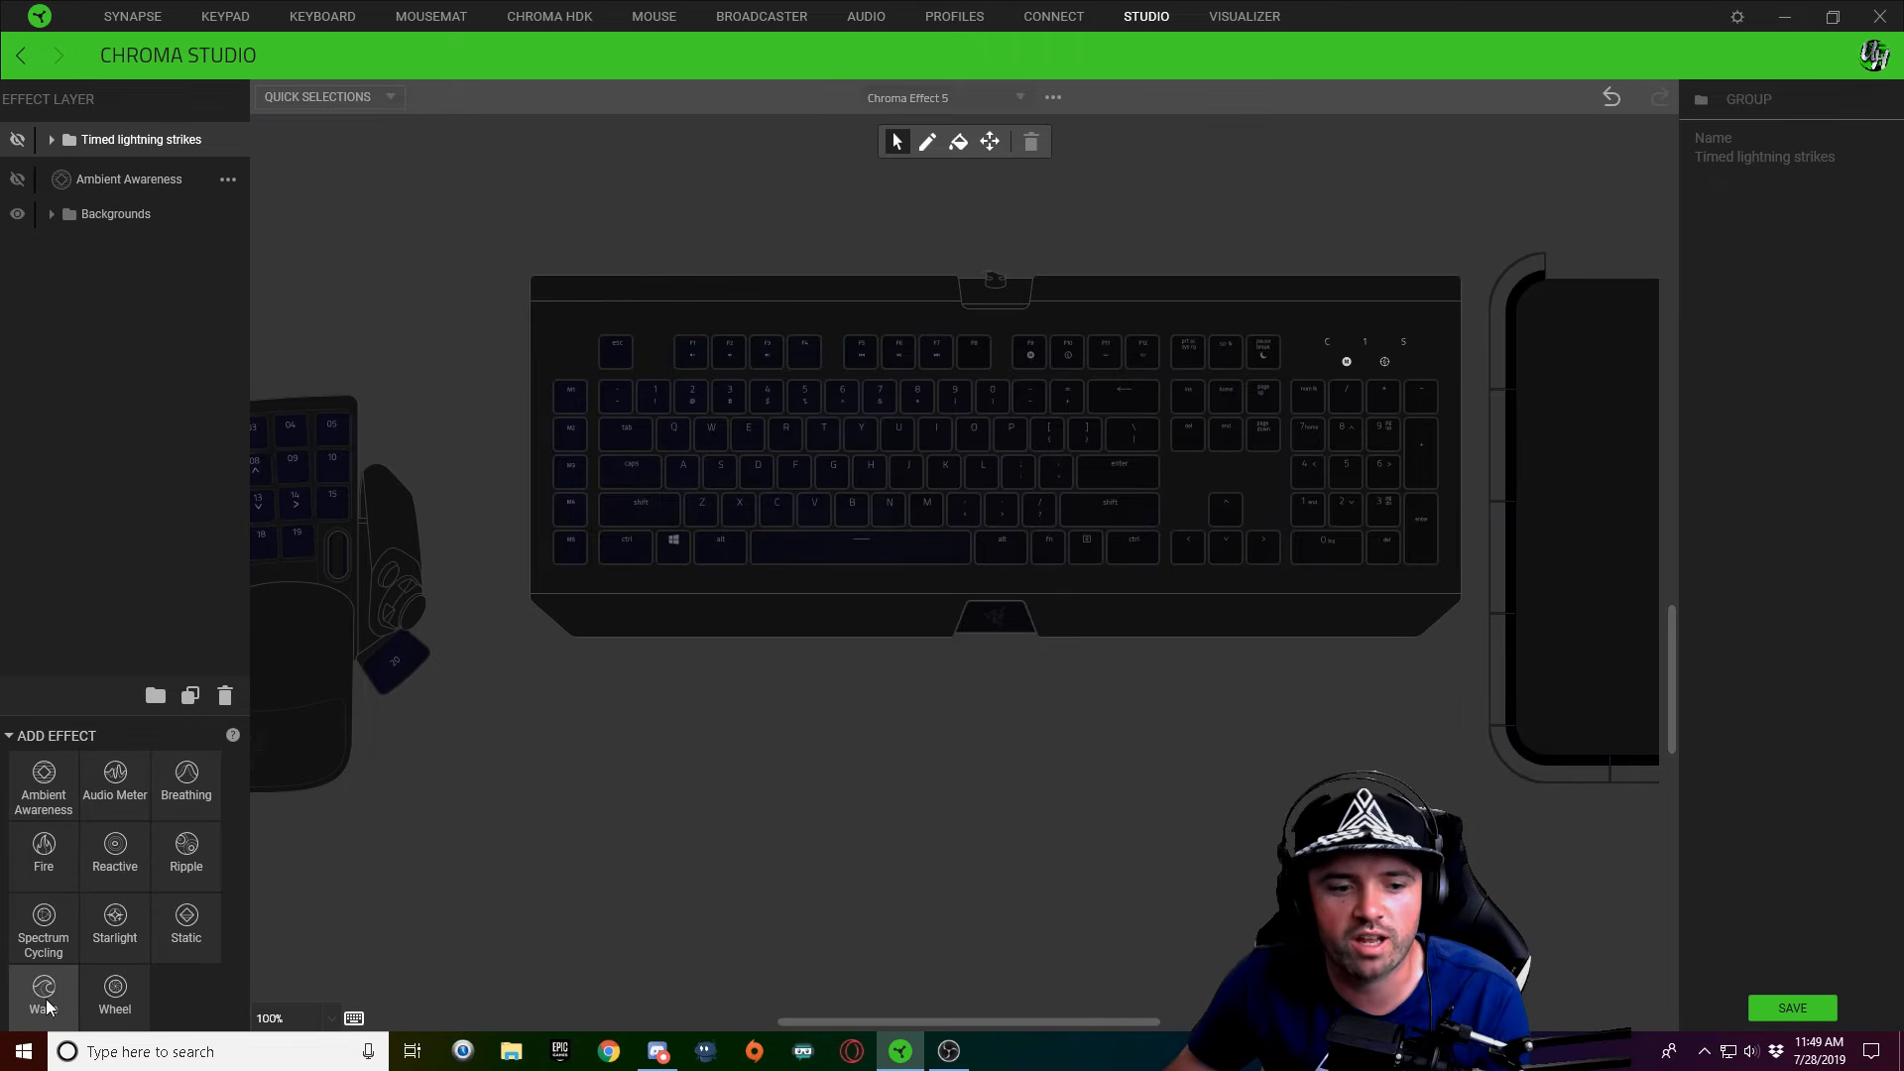
{"action": "left_click", "coordinate": [55, 990]}
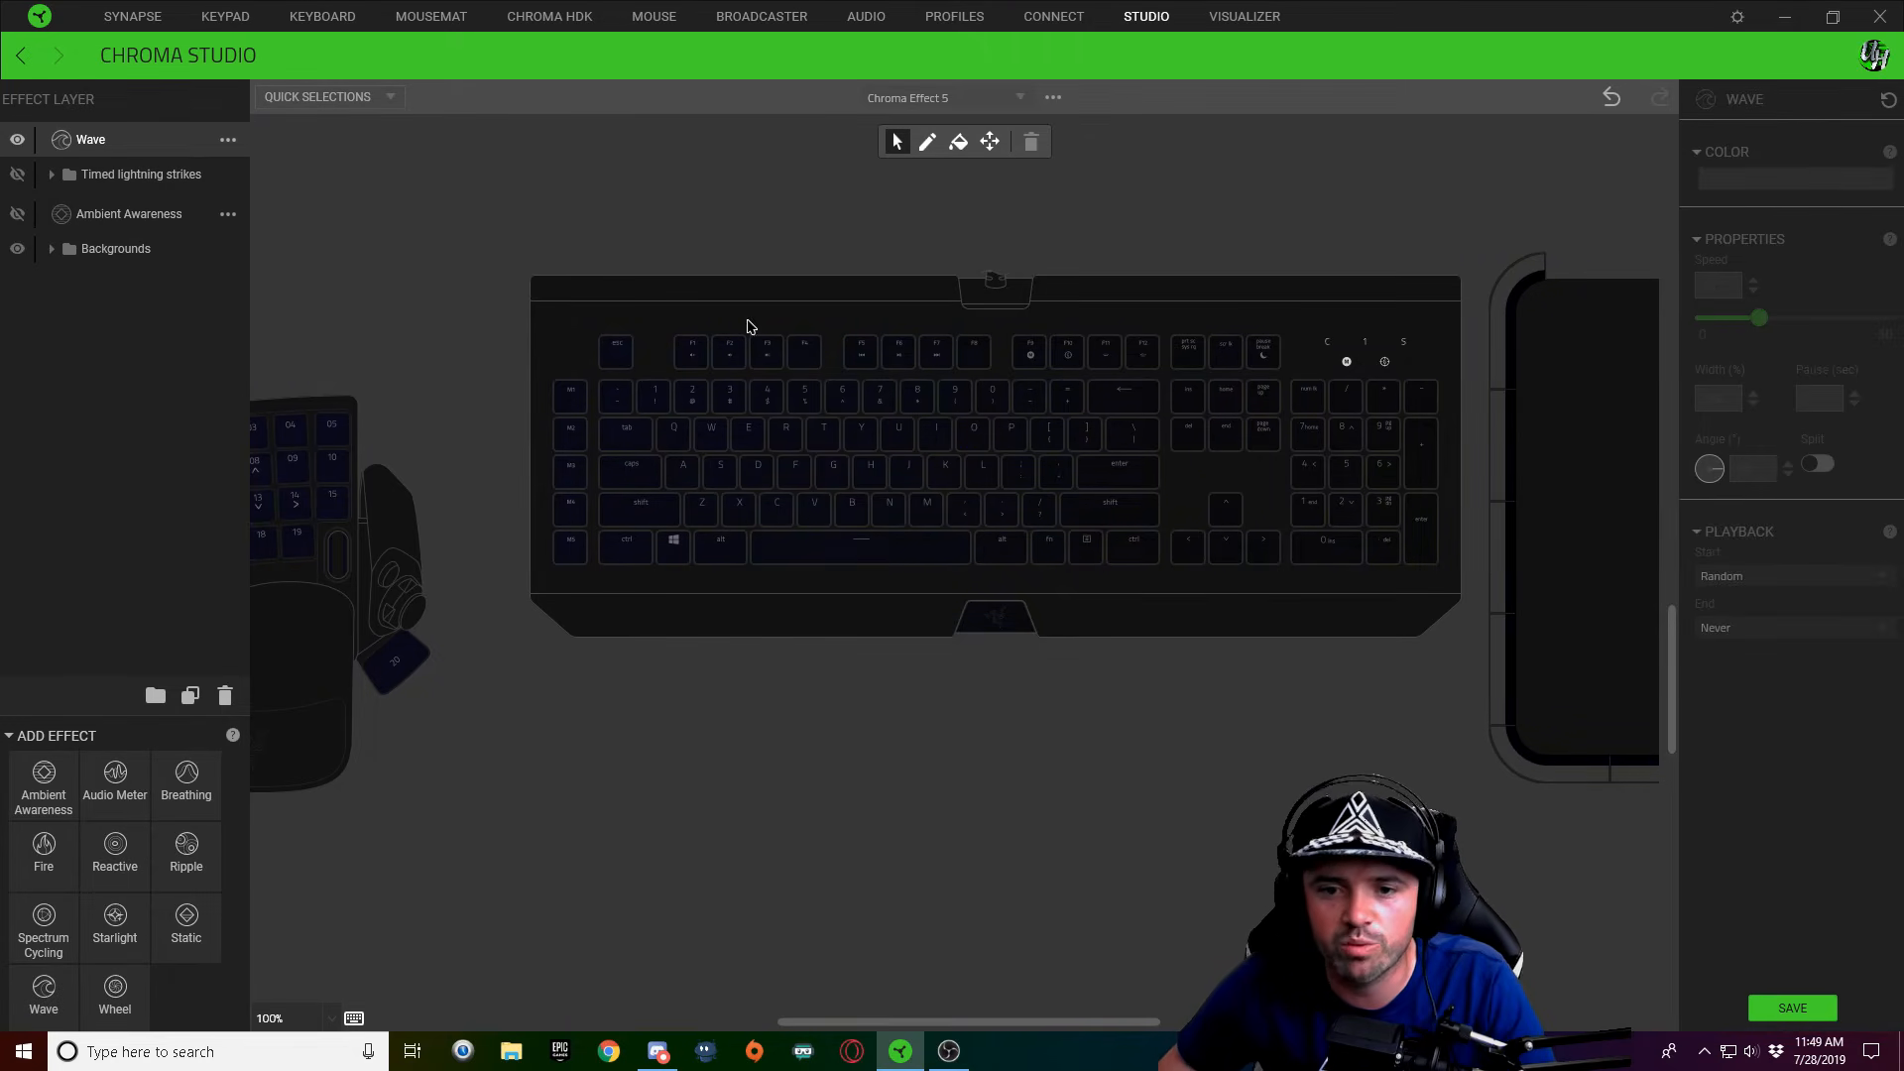
{"action": "left_click_drag", "start_coordinate": [942, 364], "coordinate": [960, 369]}
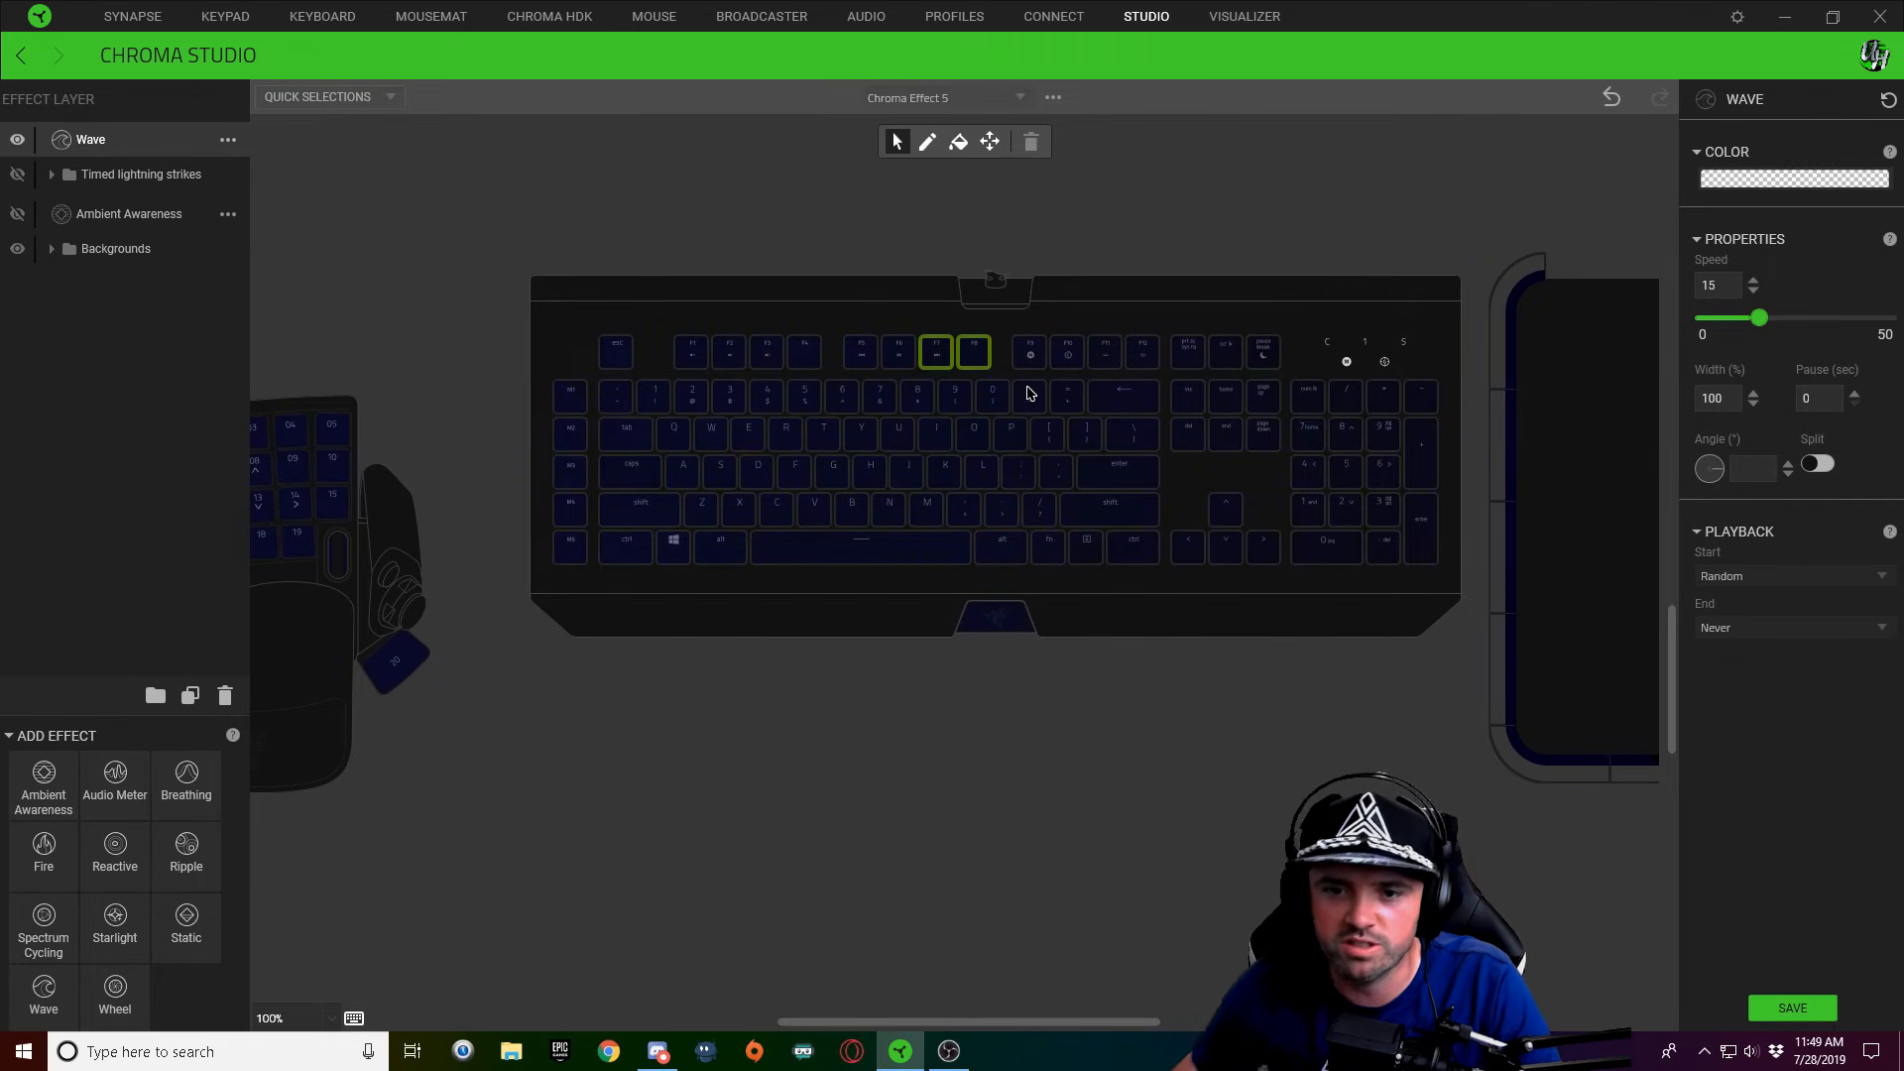
Give F7 and F8 the black-green-black gradient, recolor its middle stop to FFFFFF and move that stop close to the gradient's start
{"action": "left_click", "coordinate": [1743, 180]}
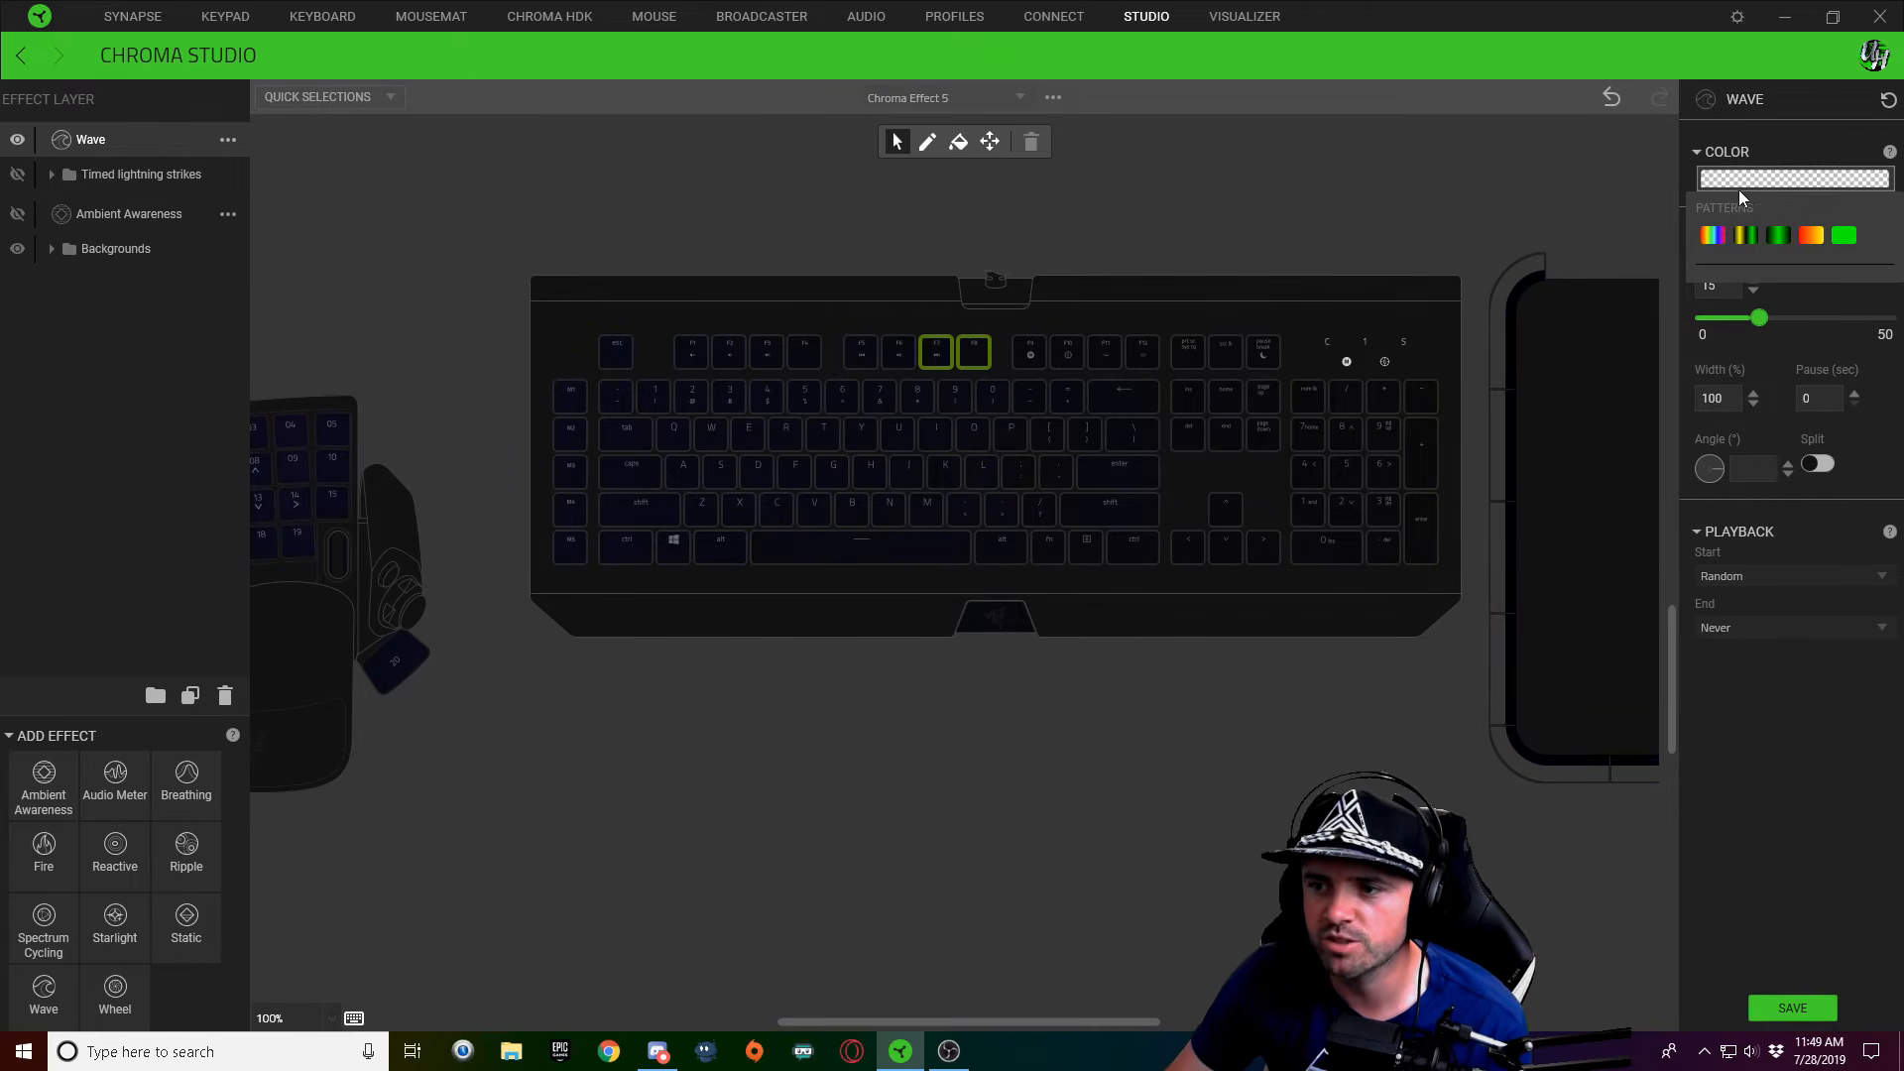
{"action": "left_click", "coordinate": [1780, 238]}
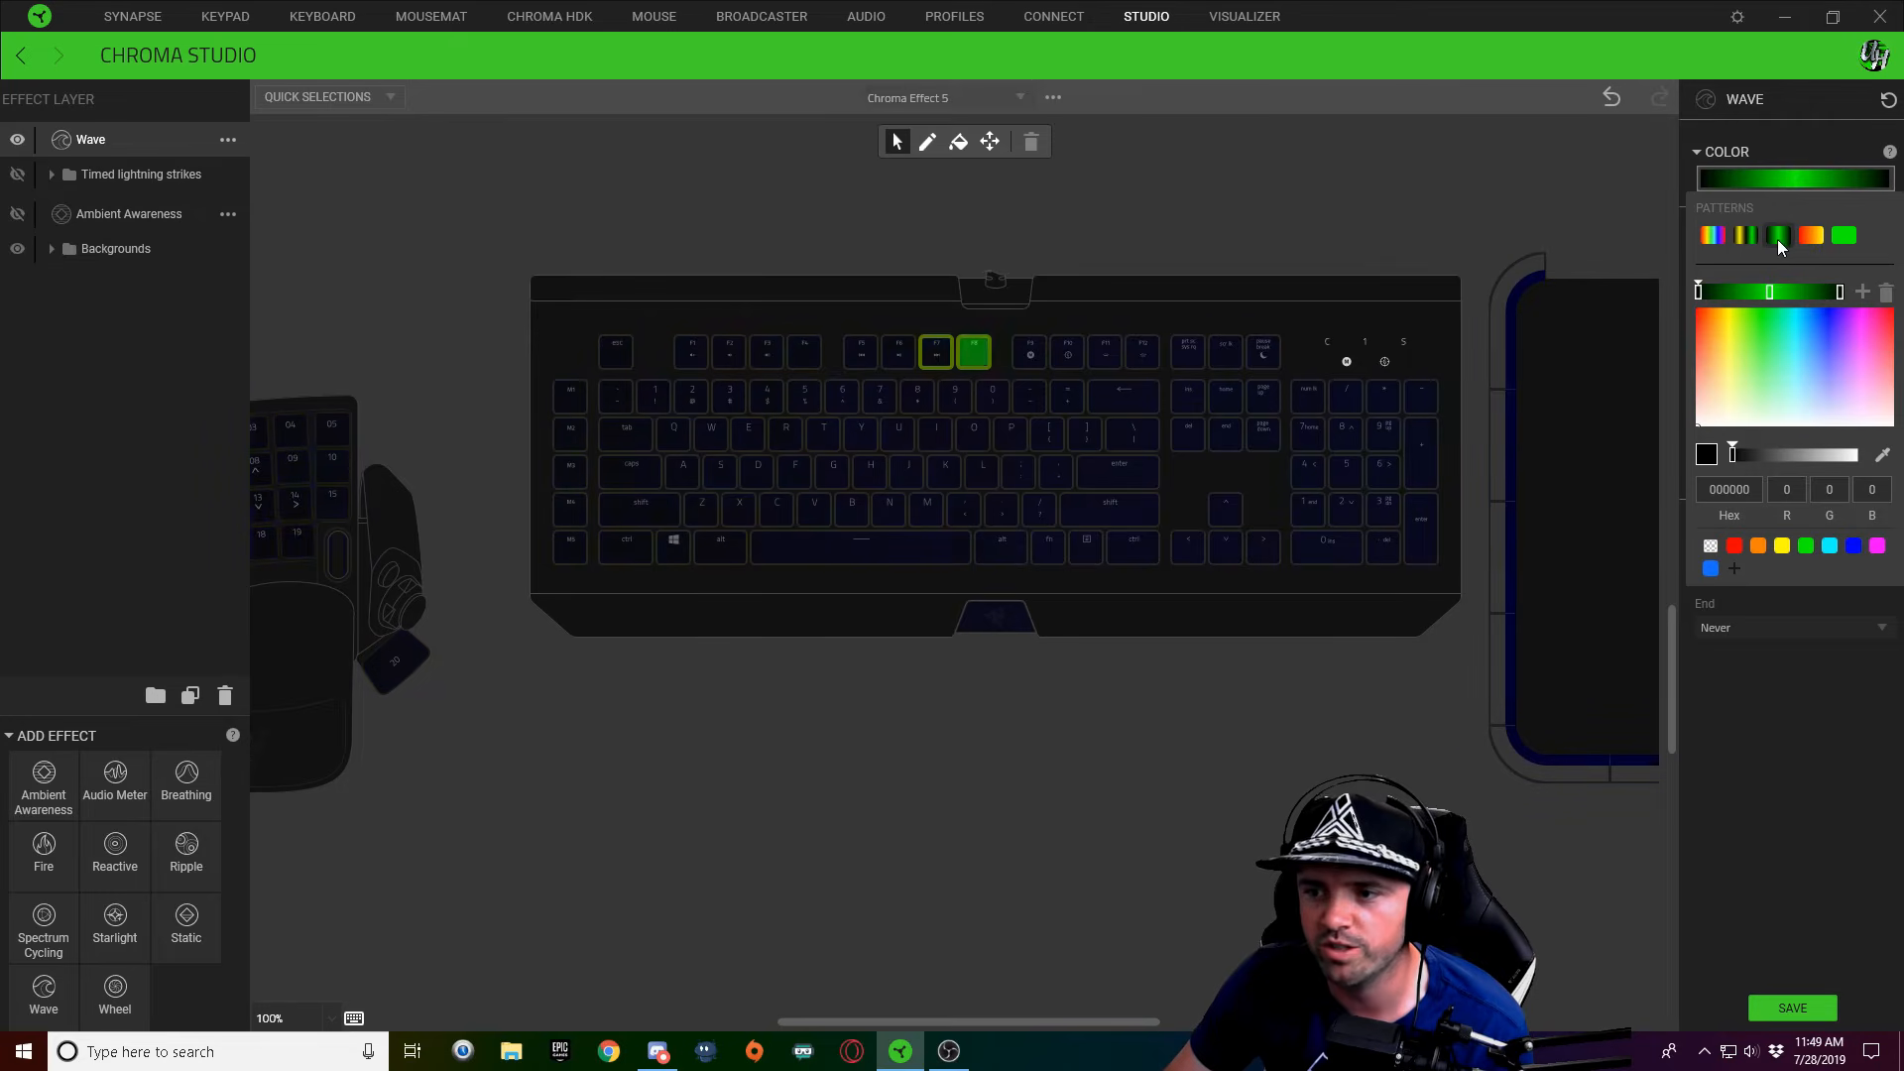
{"action": "left_click", "coordinate": [1770, 292]}
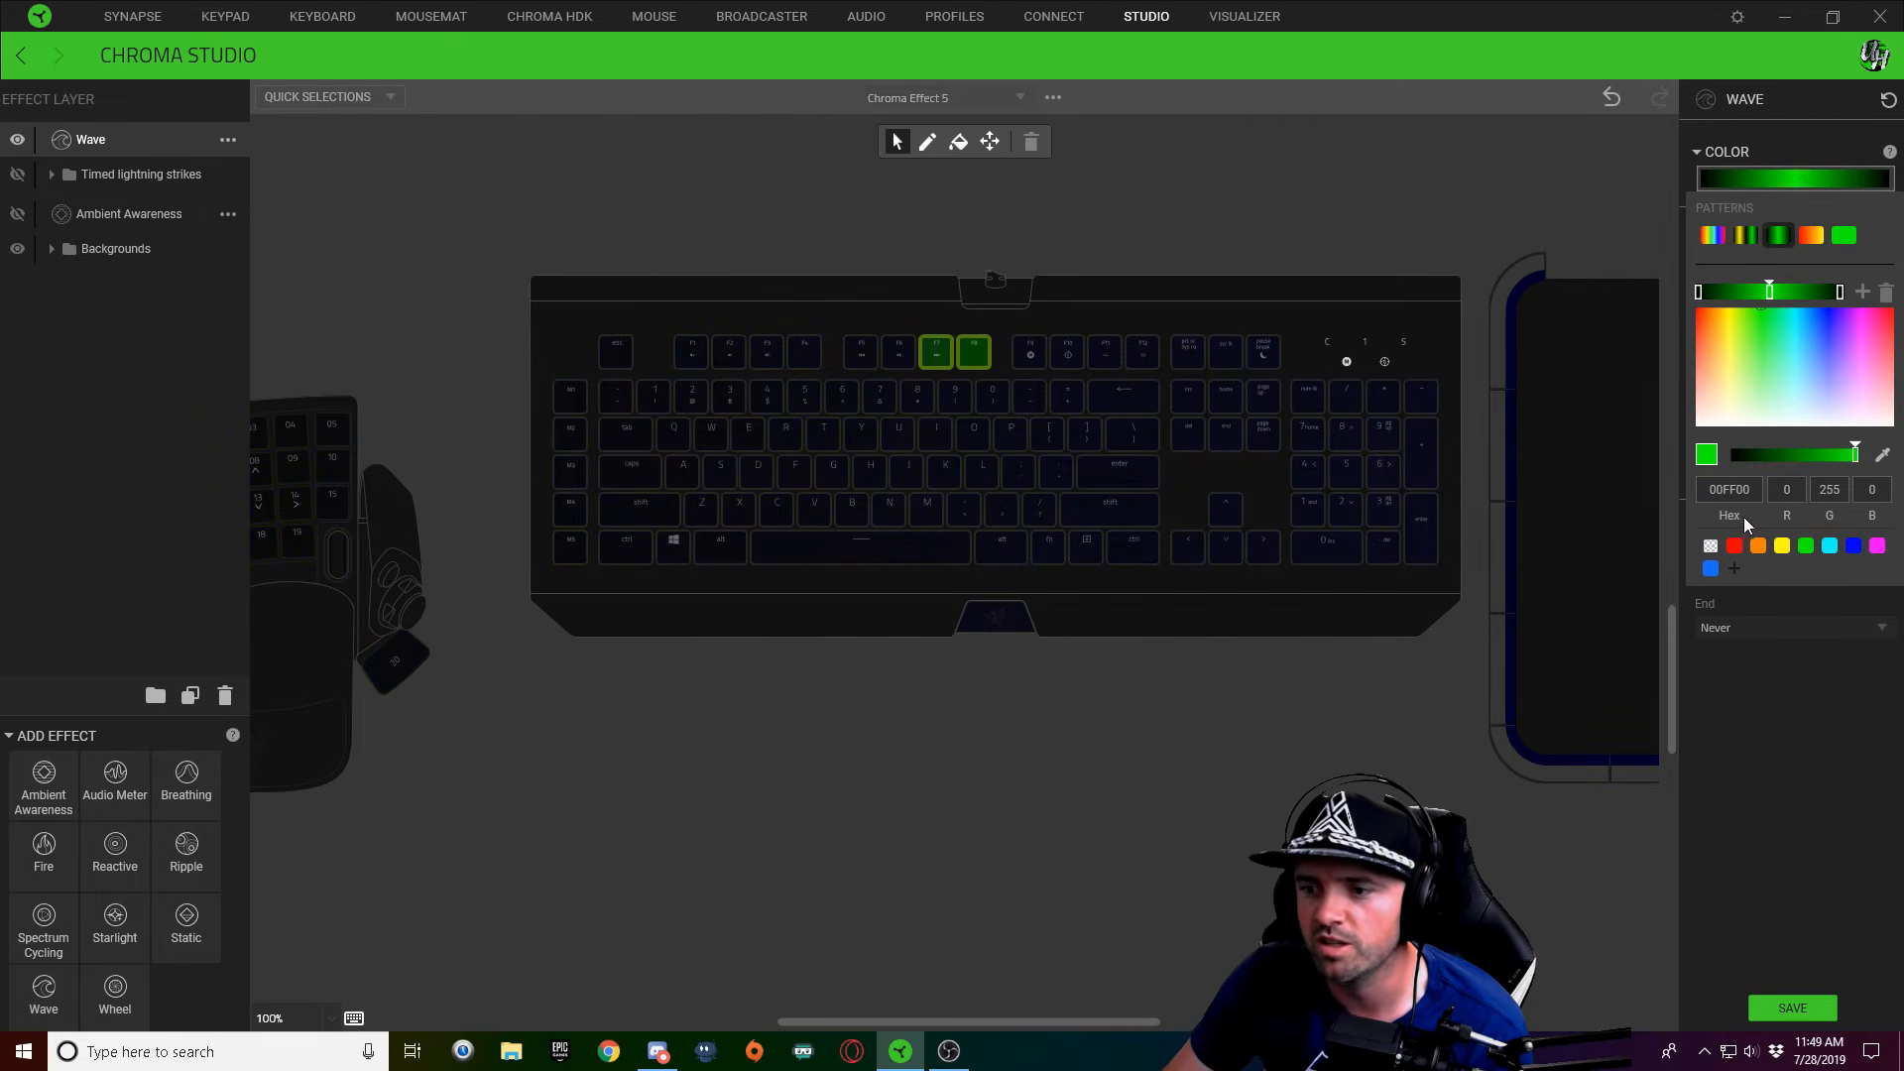
{"action": "left_click", "coordinate": [1748, 490]}
{"action": "type", "text": "ffffff"}
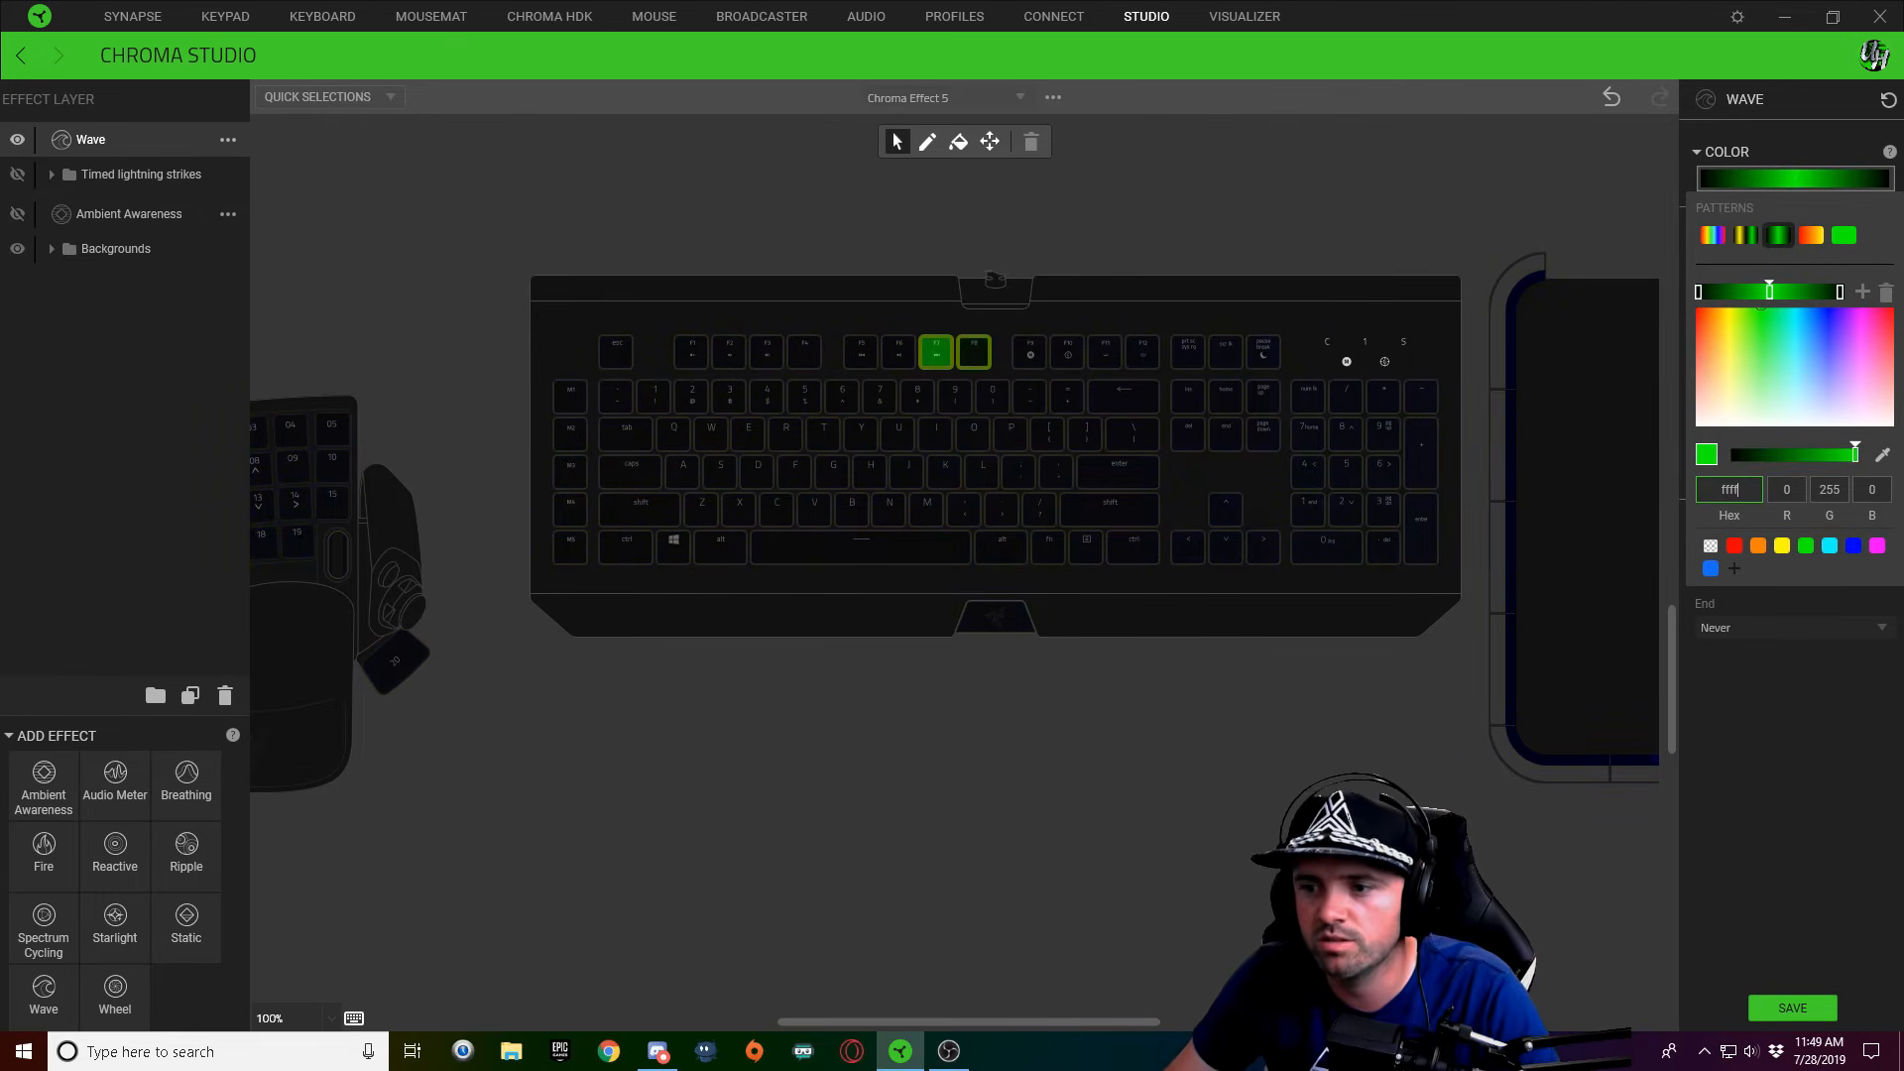
{"action": "key", "text": "Return"}
{"action": "left_click_drag", "start_coordinate": [1770, 292], "coordinate": [1700, 292]}
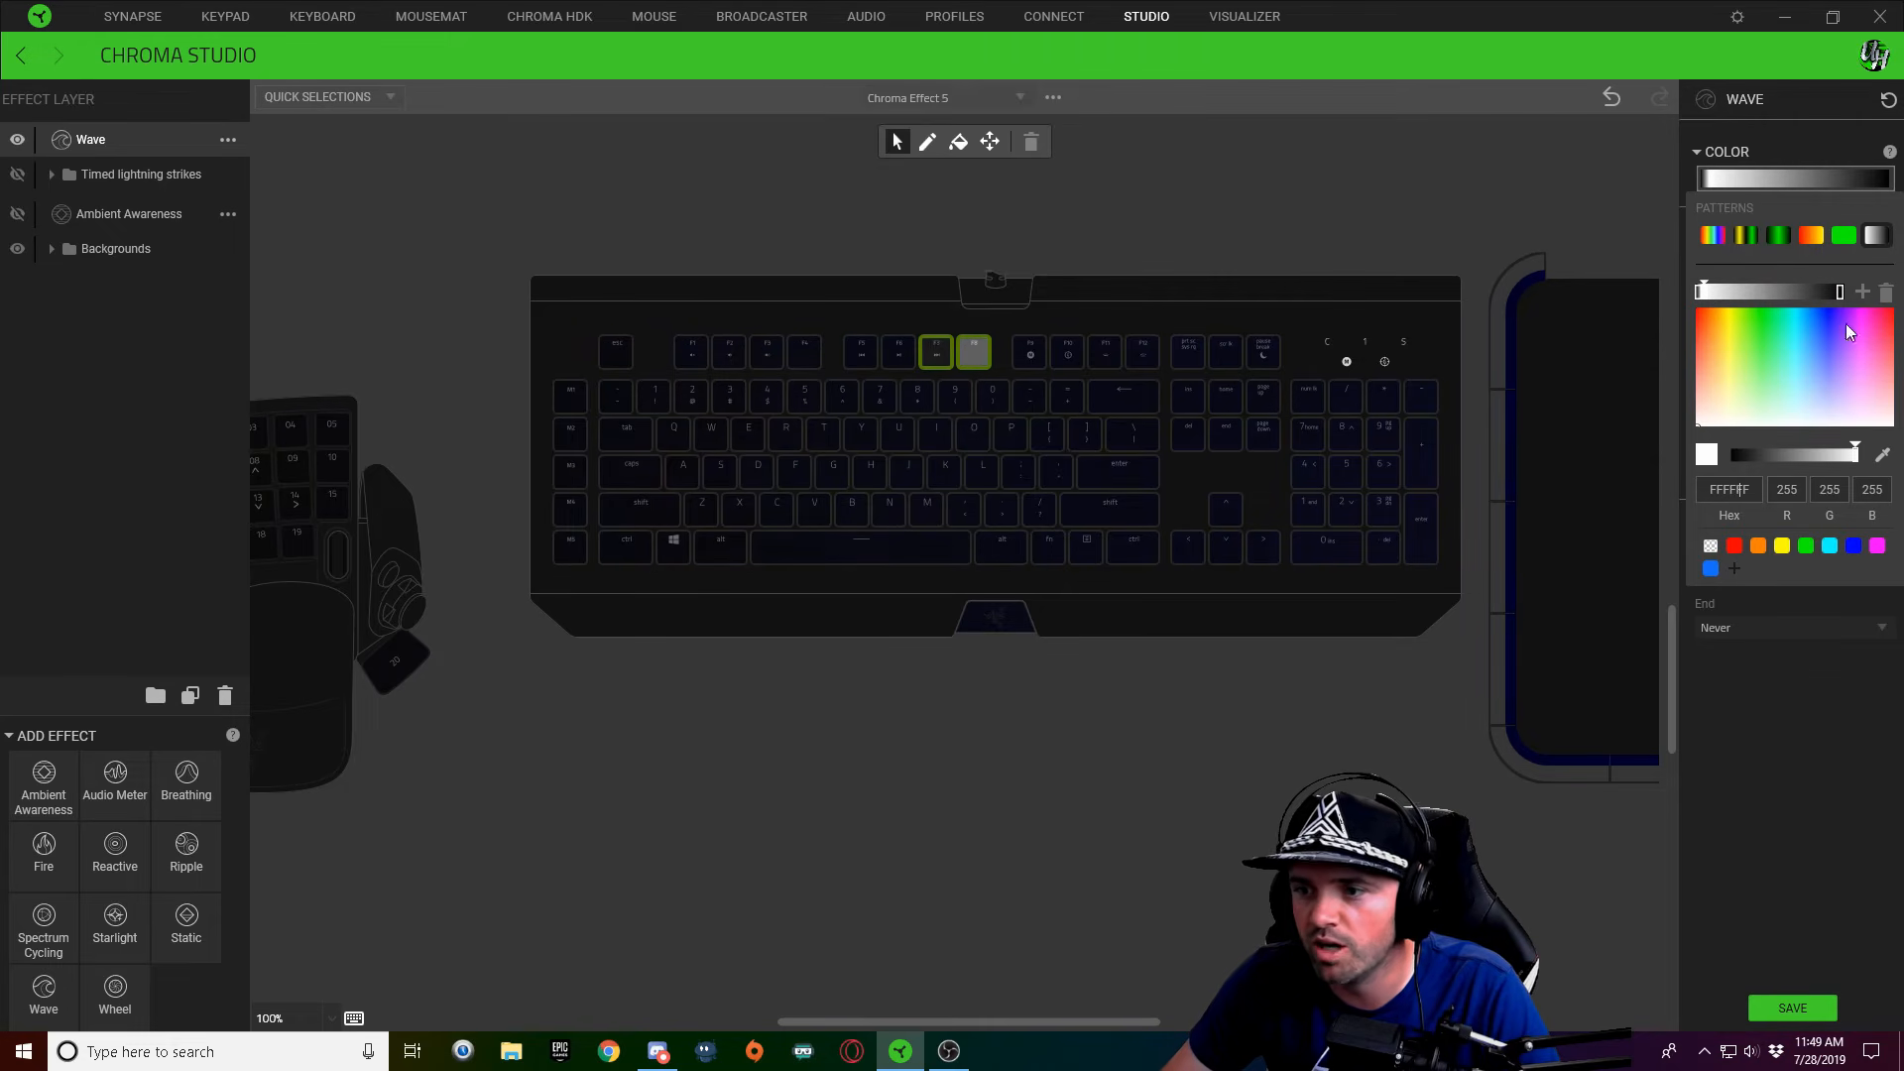
Add a gradient stop, place it near the gradient's end and make the outer stops transparent
{"action": "left_click", "coordinate": [1863, 294]}
{"action": "left_click_drag", "start_coordinate": [1775, 294], "coordinate": [1841, 292]}
{"action": "left_click", "coordinate": [1711, 546]}
{"action": "left_click", "coordinate": [1698, 294]}
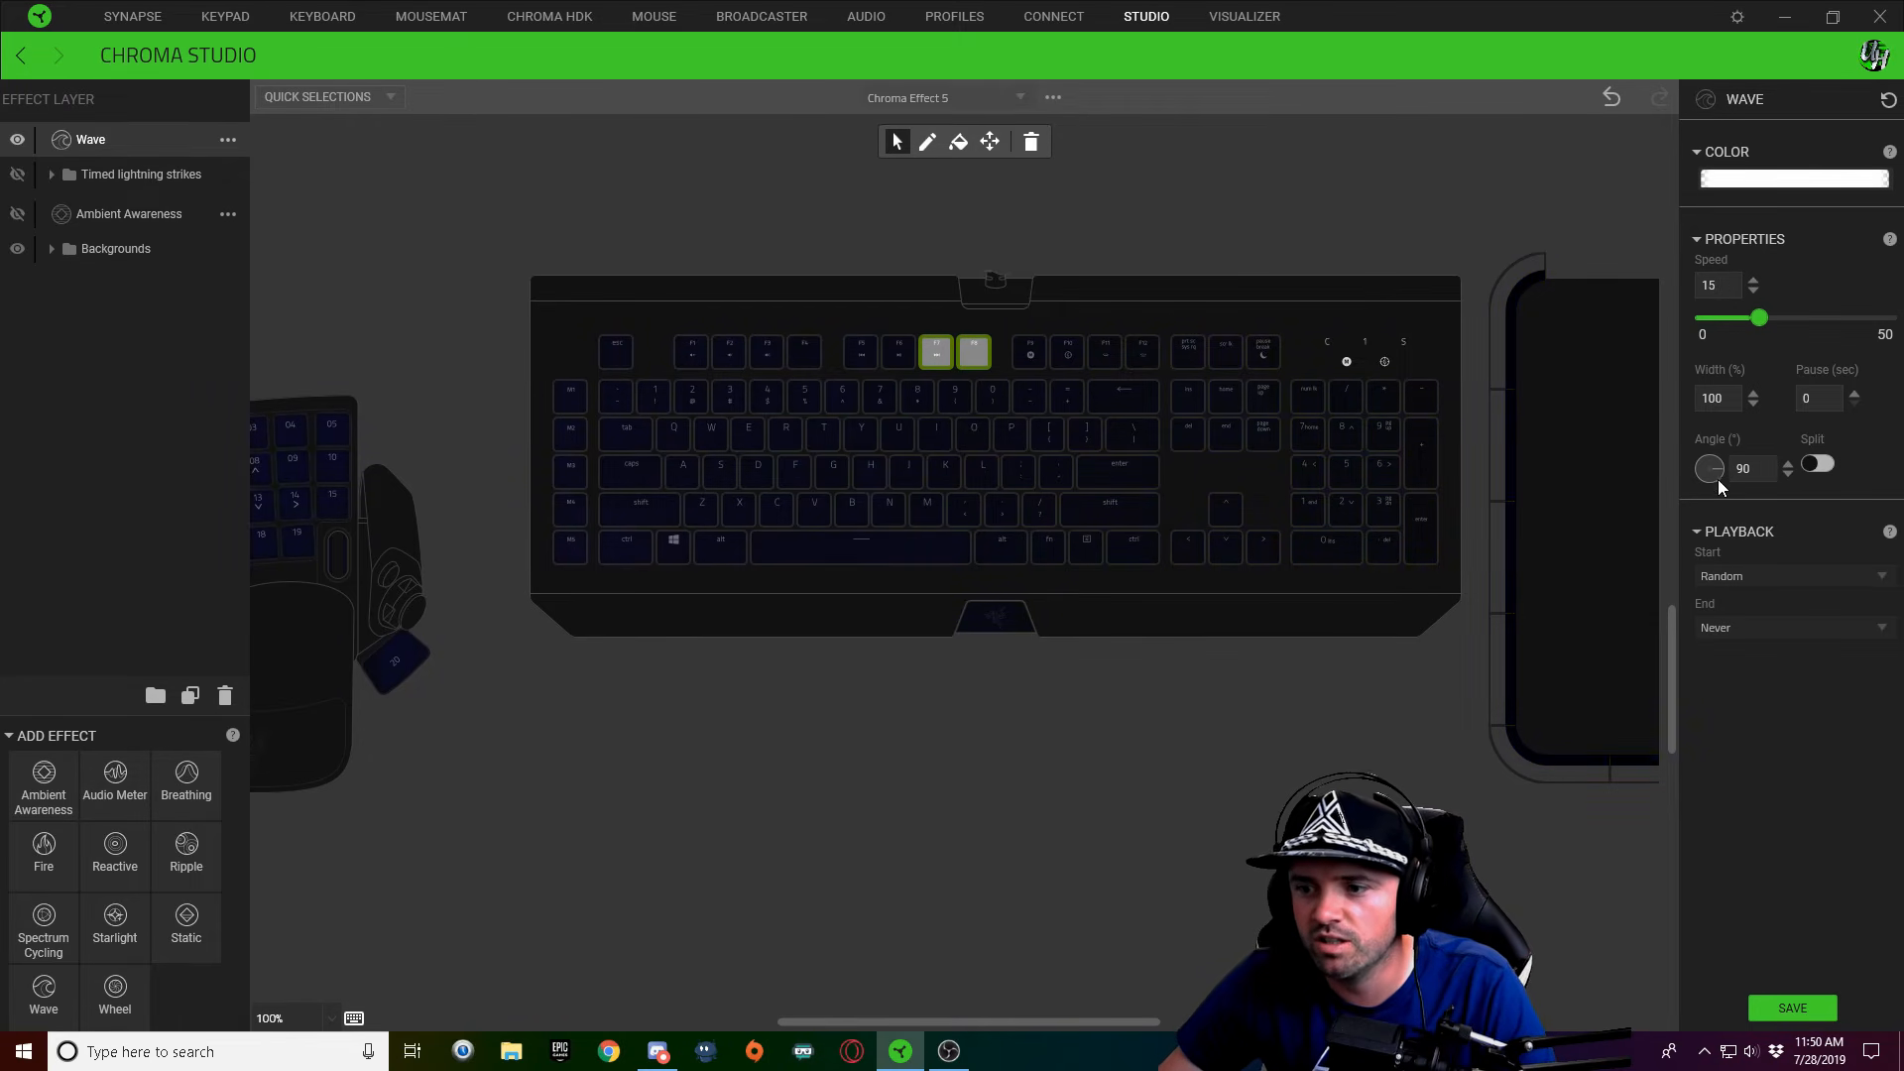
Set the F7 and F8 wave to angle 180° and width 20%, starting on press and ending after 1 time, and save the effect
{"action": "left_click_drag", "start_coordinate": [1708, 498], "coordinate": [1710, 499]}
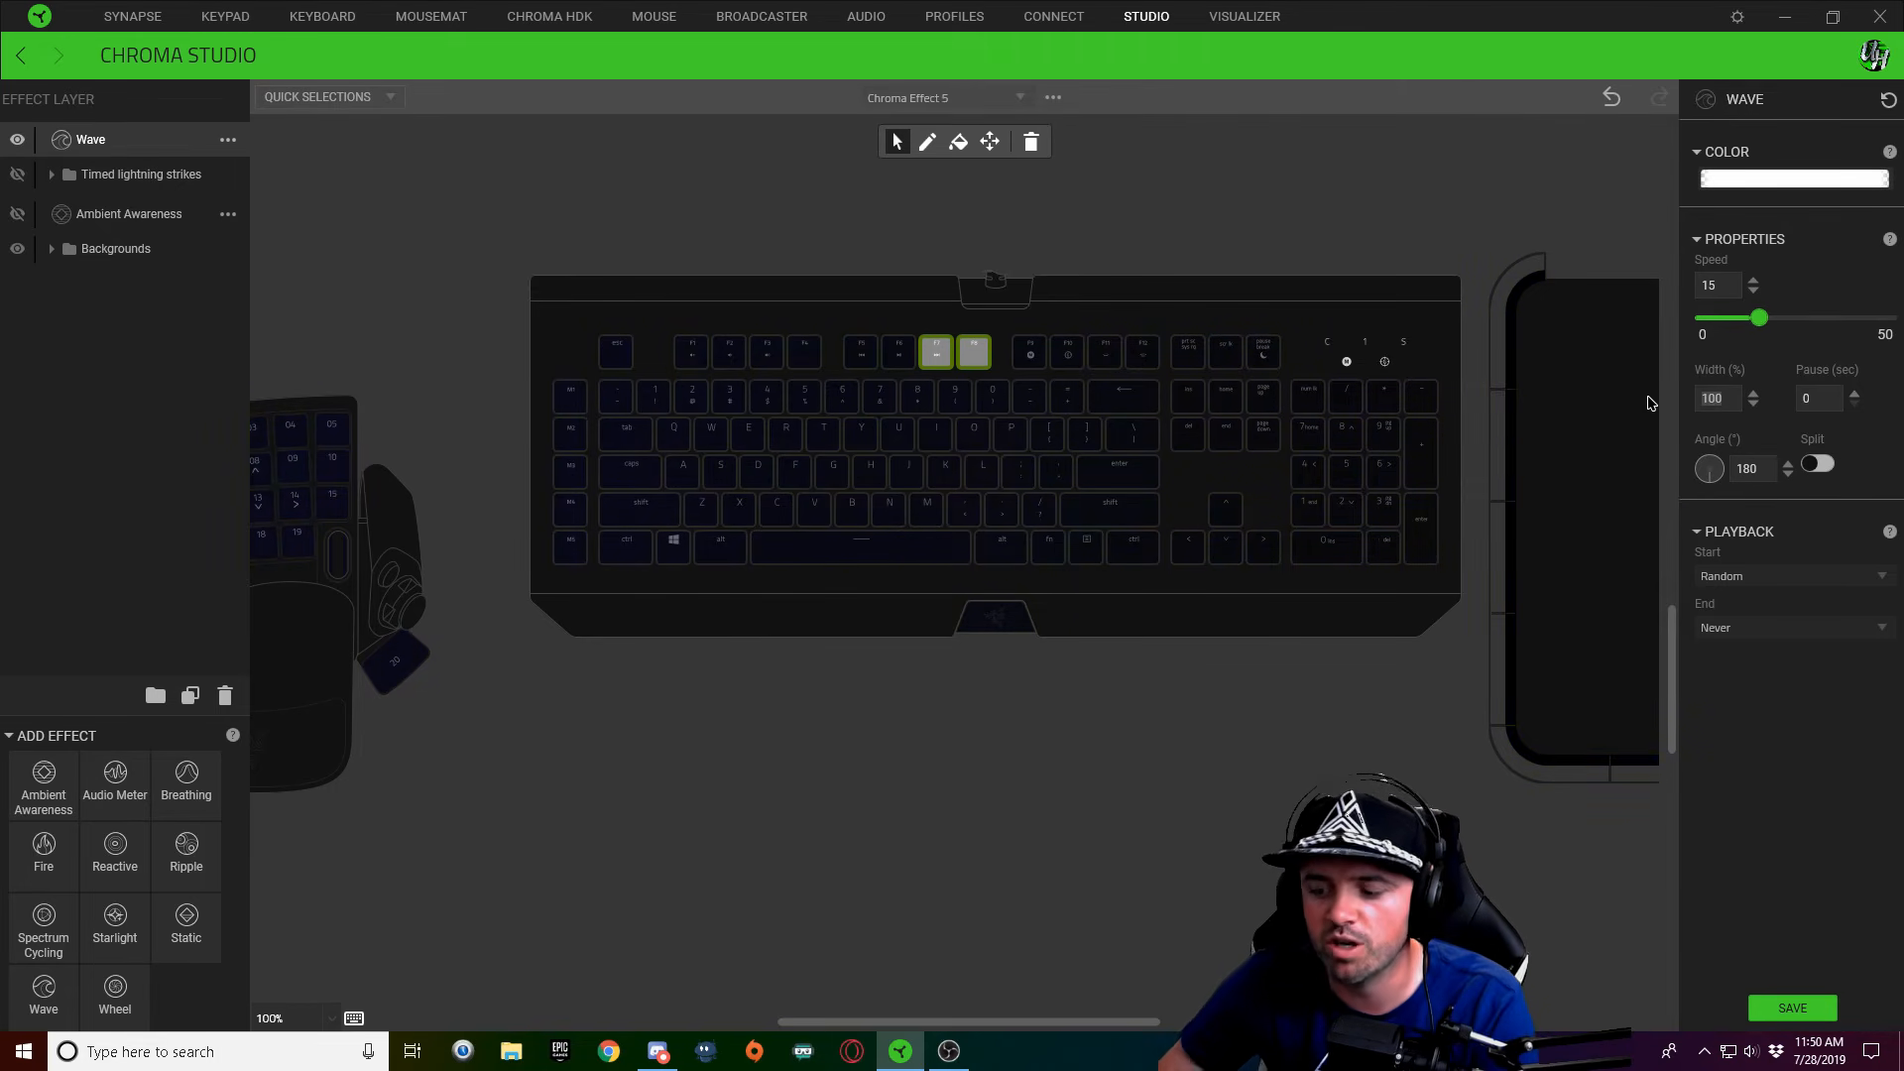
{"action": "type", "text": "0"}
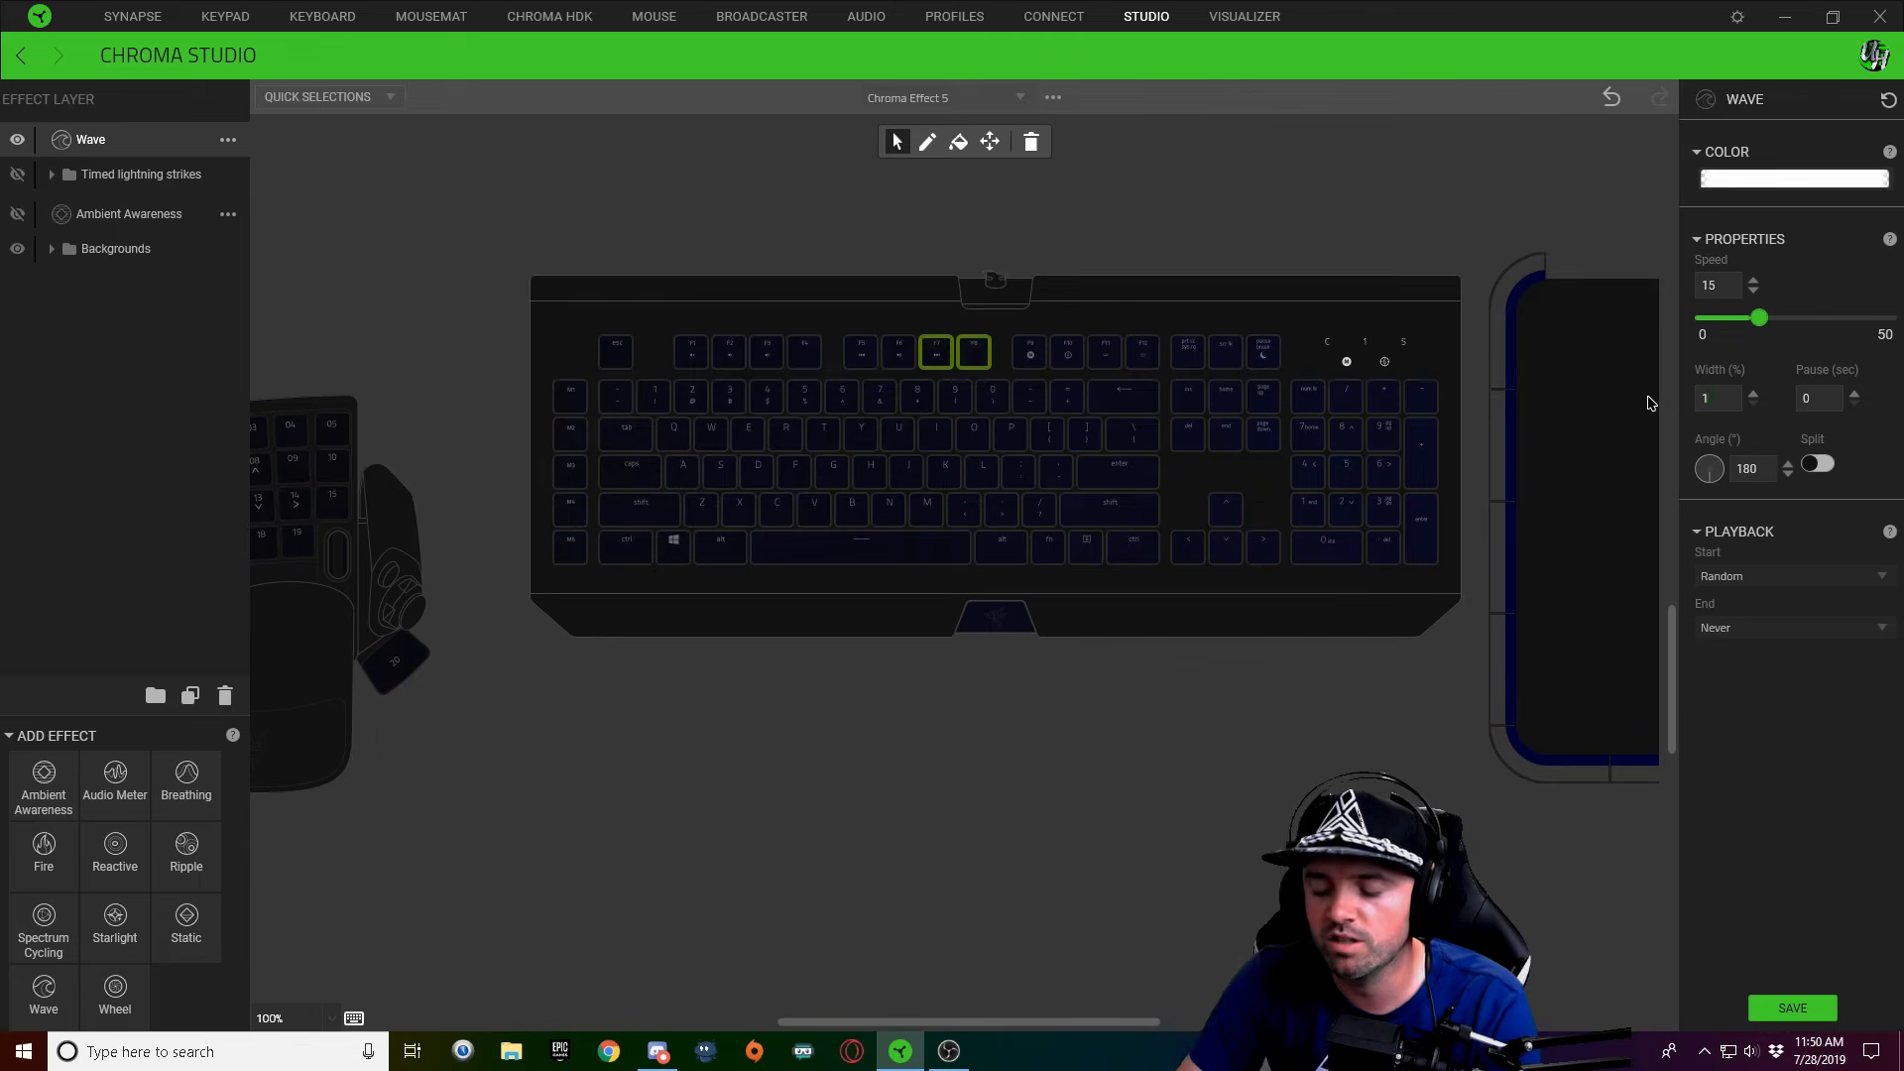
{"action": "type", "text": "200"}
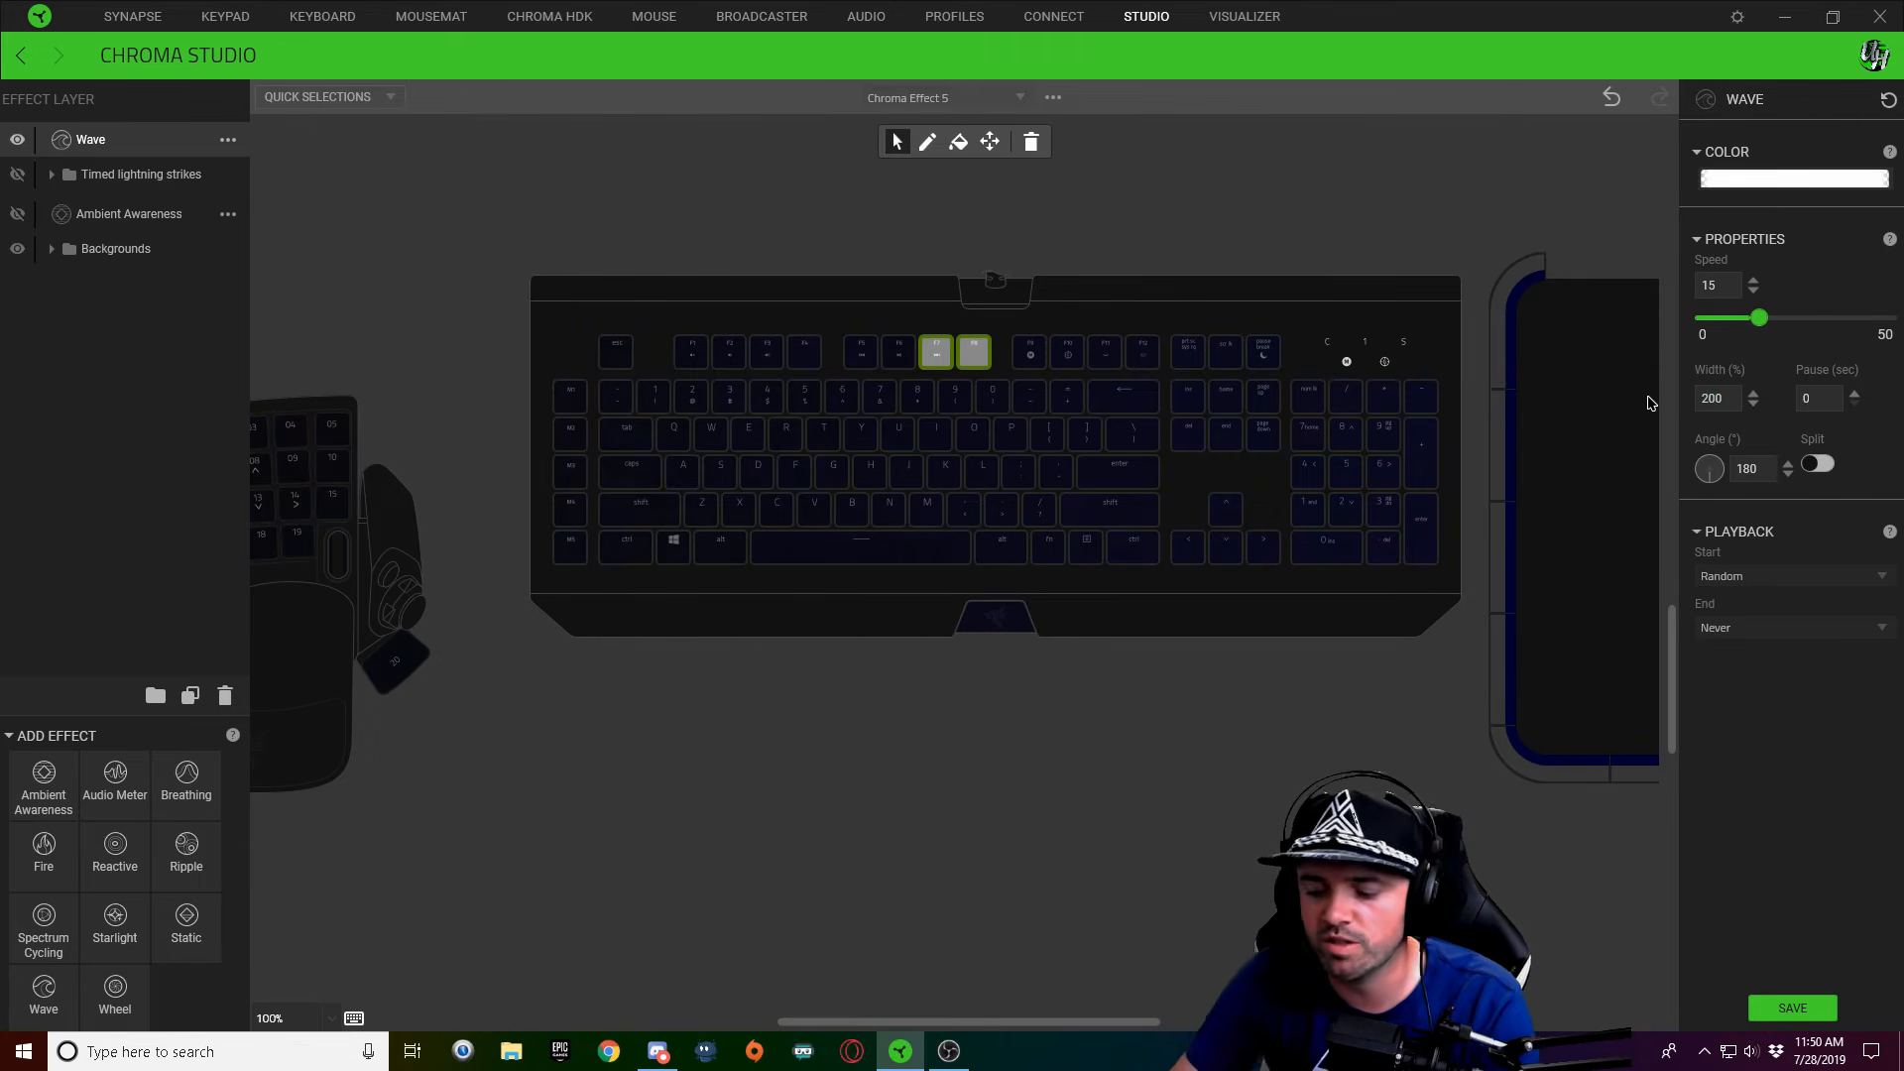
{"action": "left_click", "coordinate": [1735, 577]}
{"action": "left_click", "coordinate": [1746, 629]}
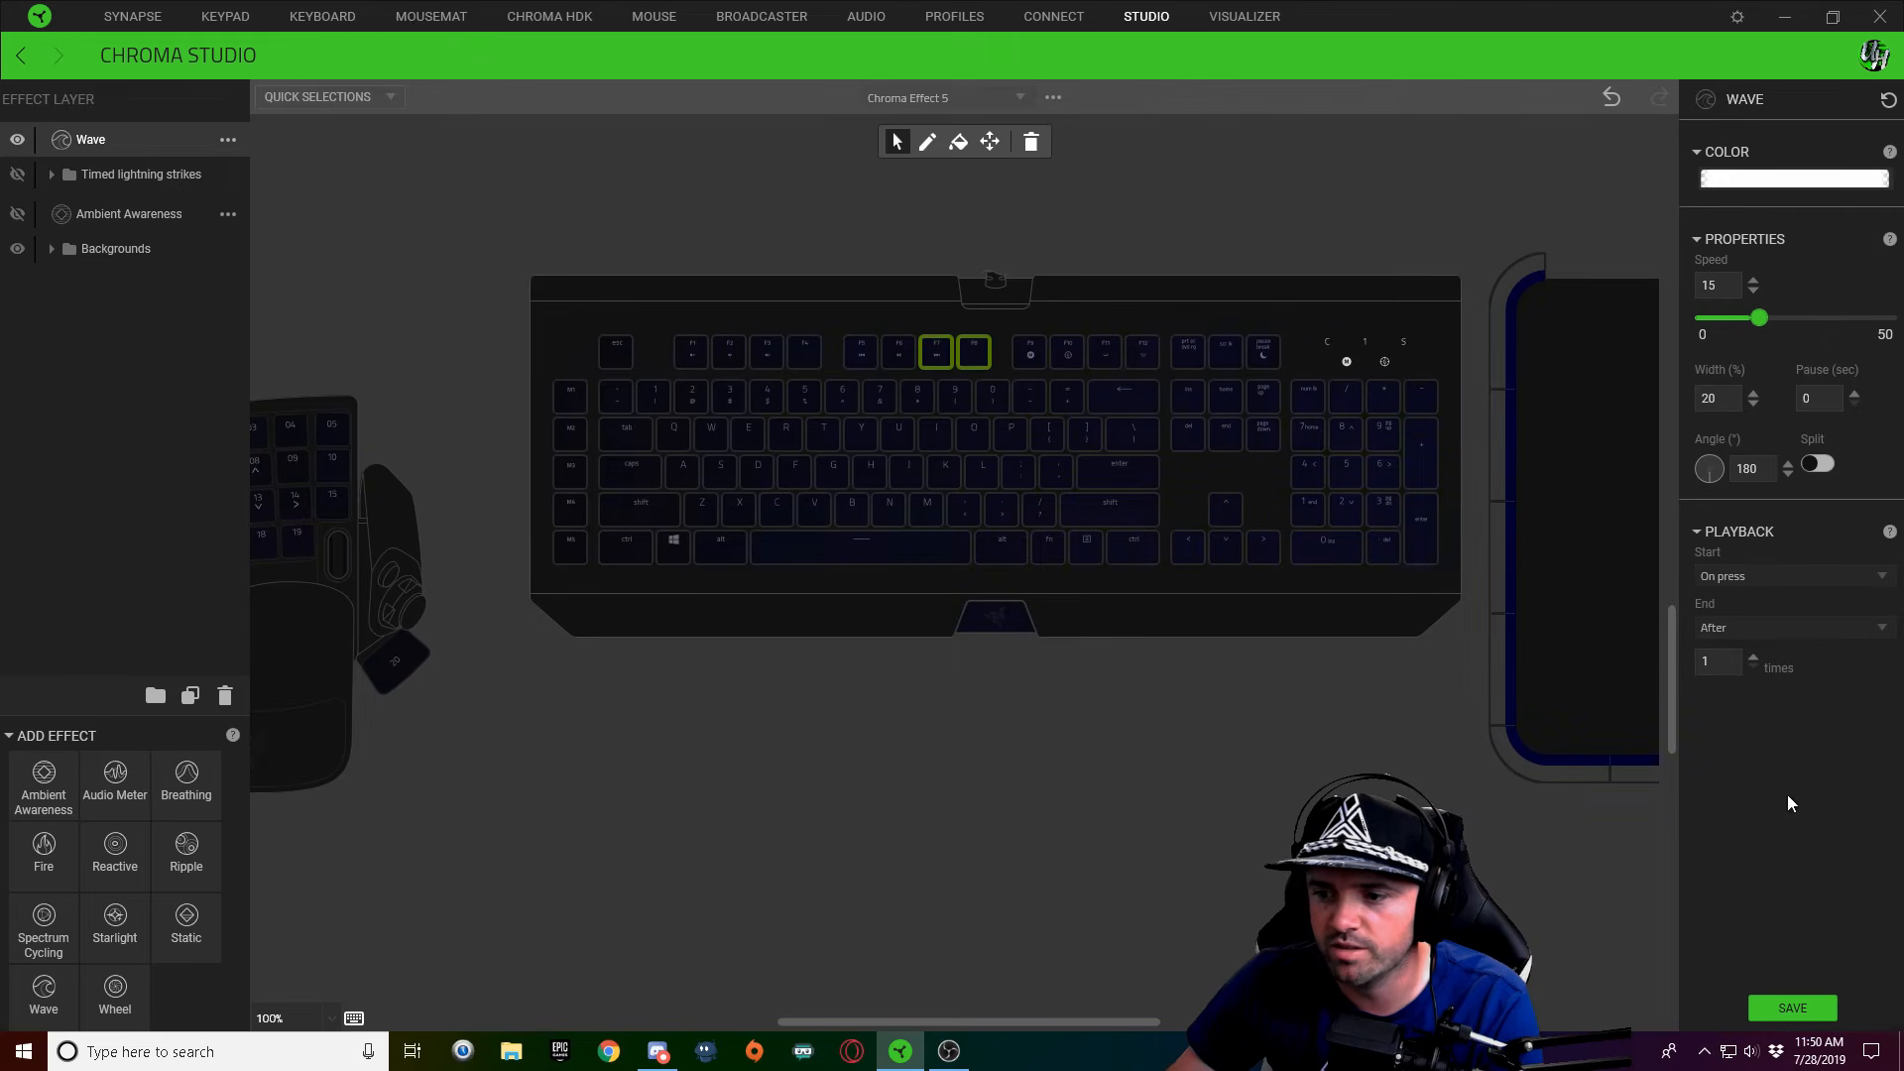
{"action": "left_click", "coordinate": [1793, 1008]}
Extend the Wave layer to the number 0 key, move its first white gradient stop toward the end and save the effect
{"action": "left_click", "coordinate": [938, 364]}
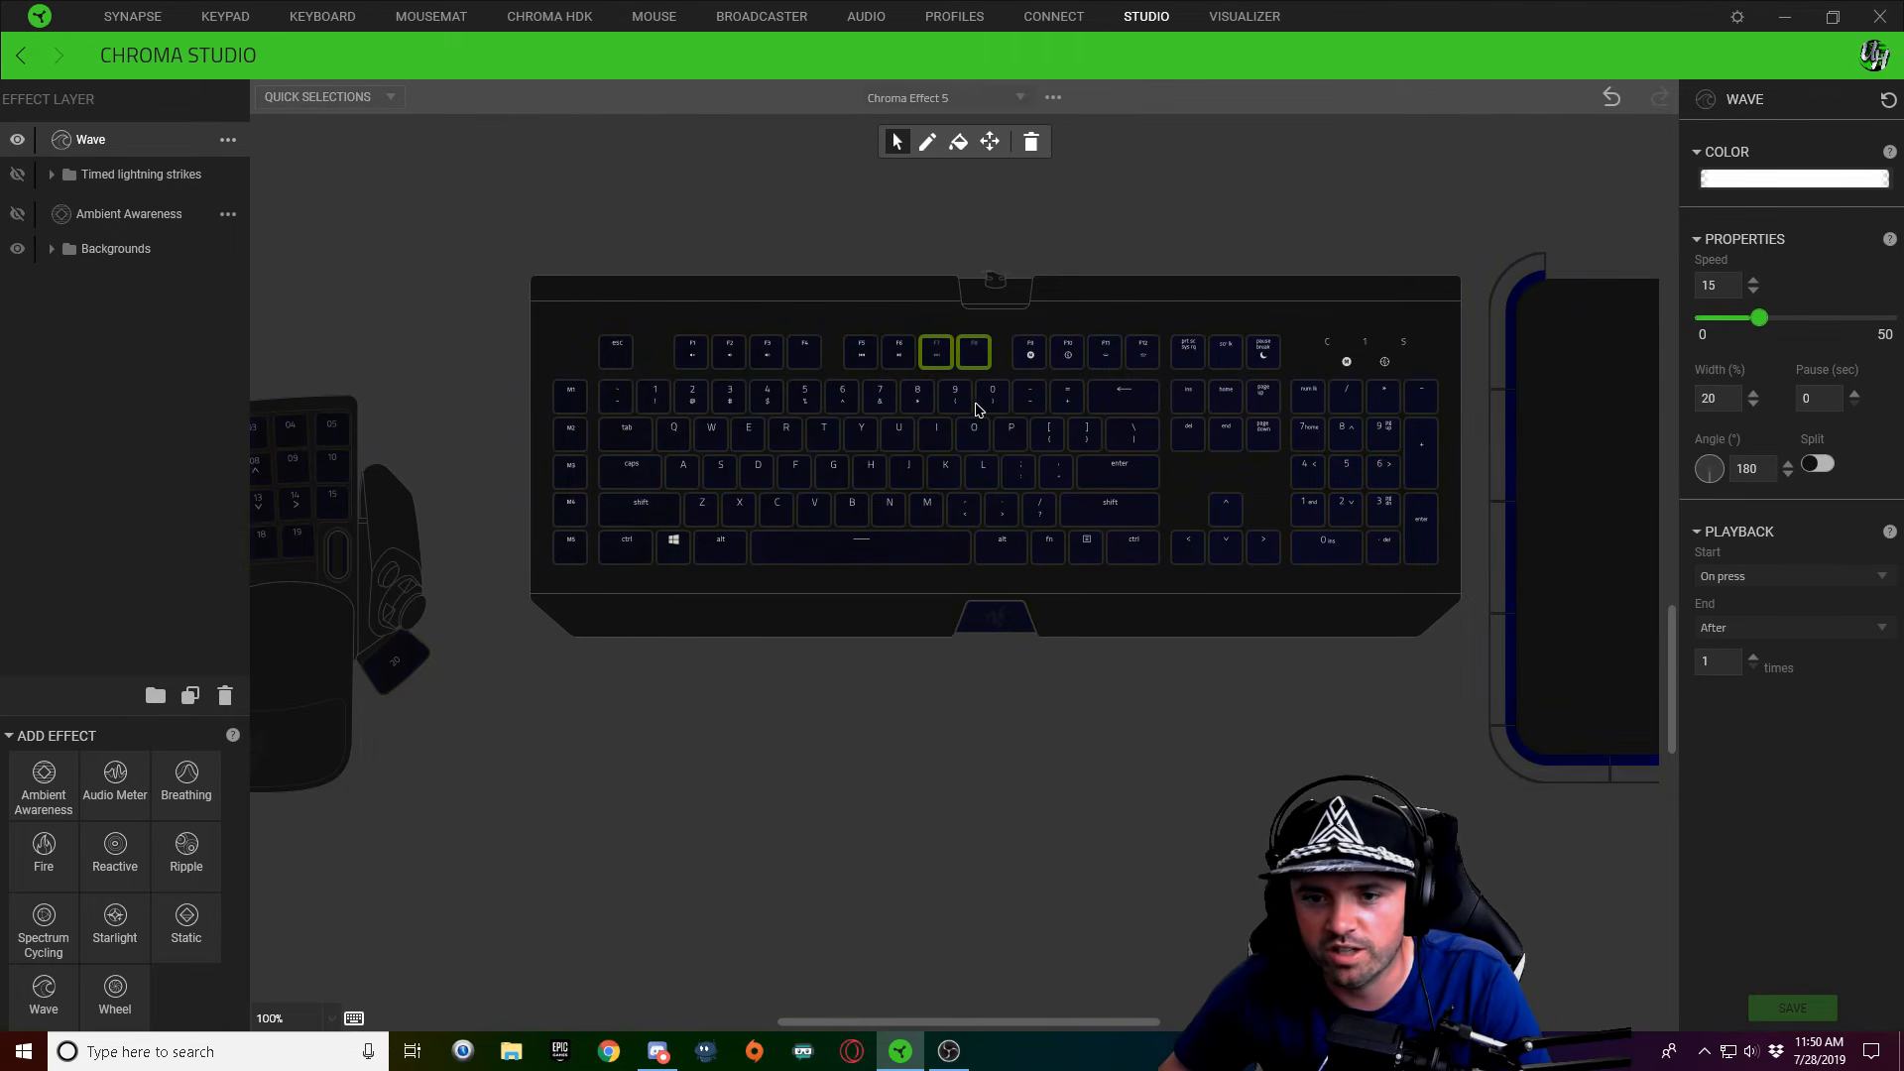
{"action": "left_click", "coordinate": [998, 398]}
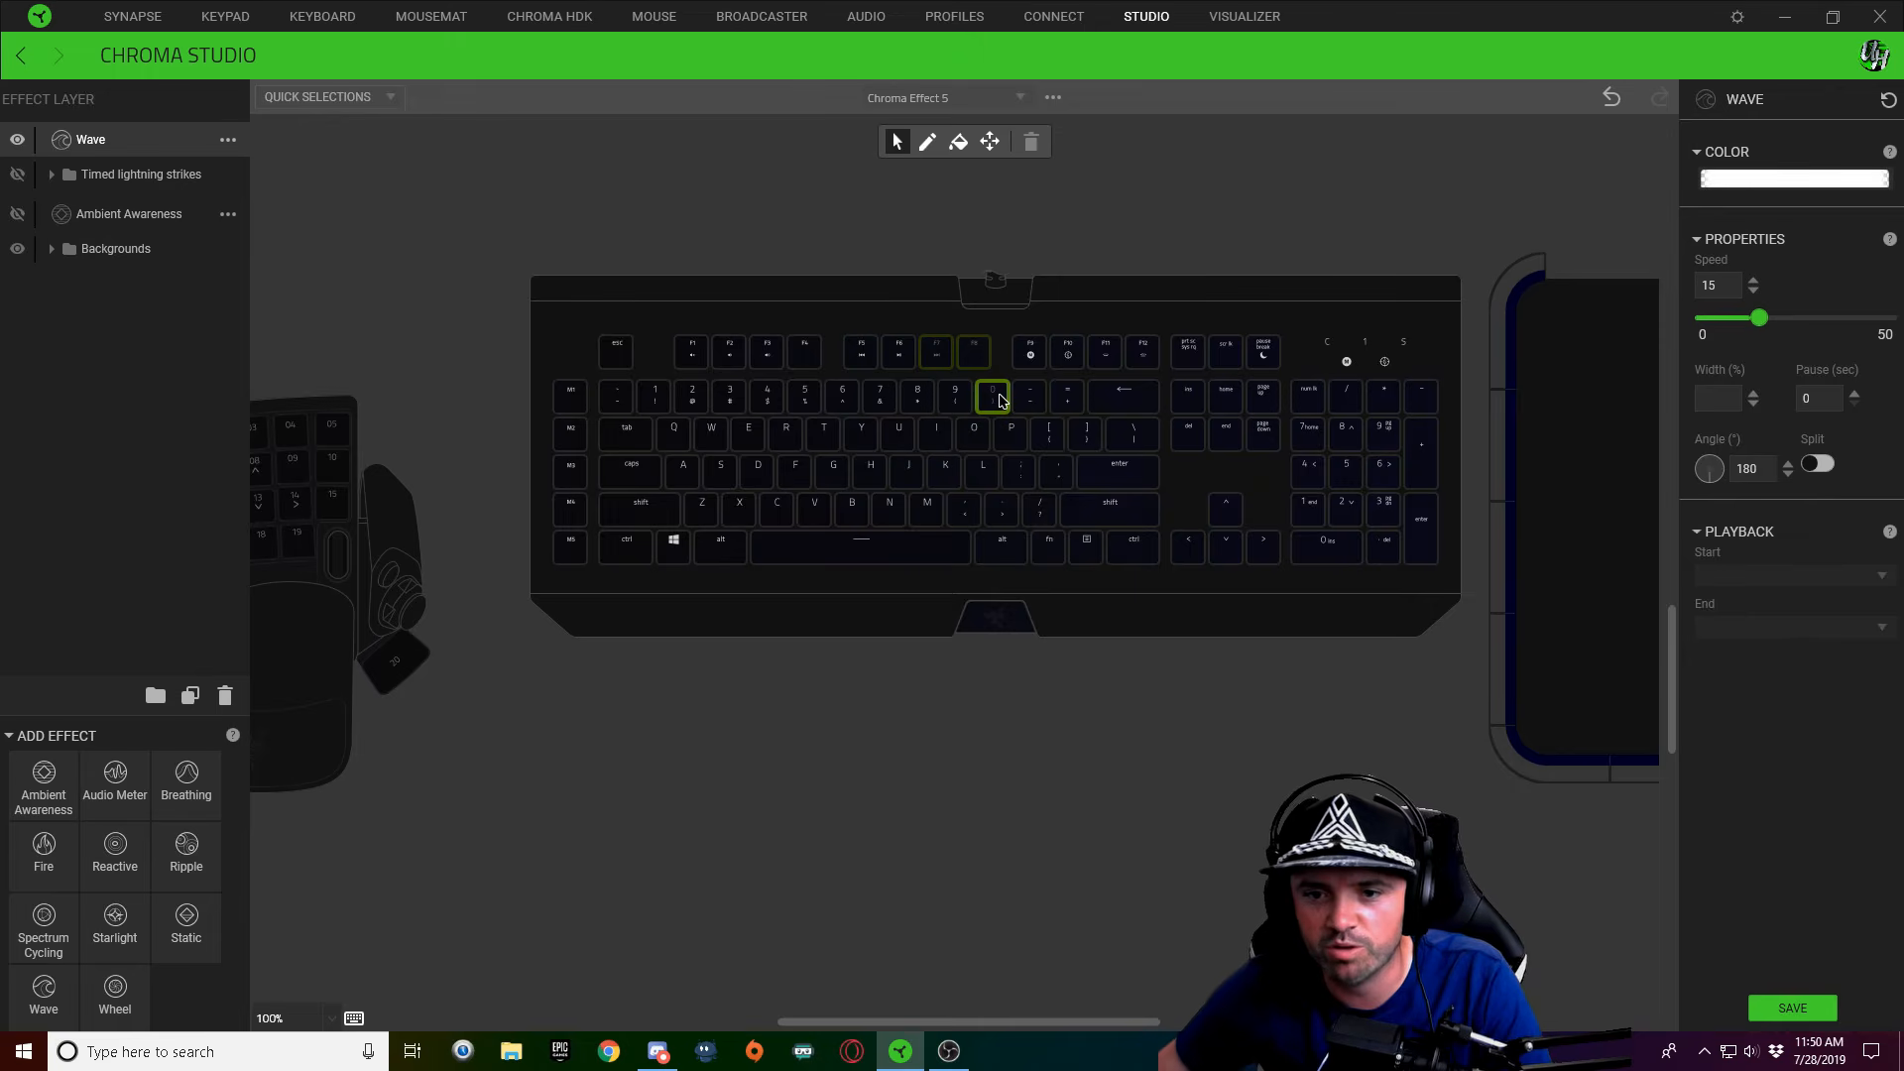
{"action": "left_click", "coordinate": [1760, 186]}
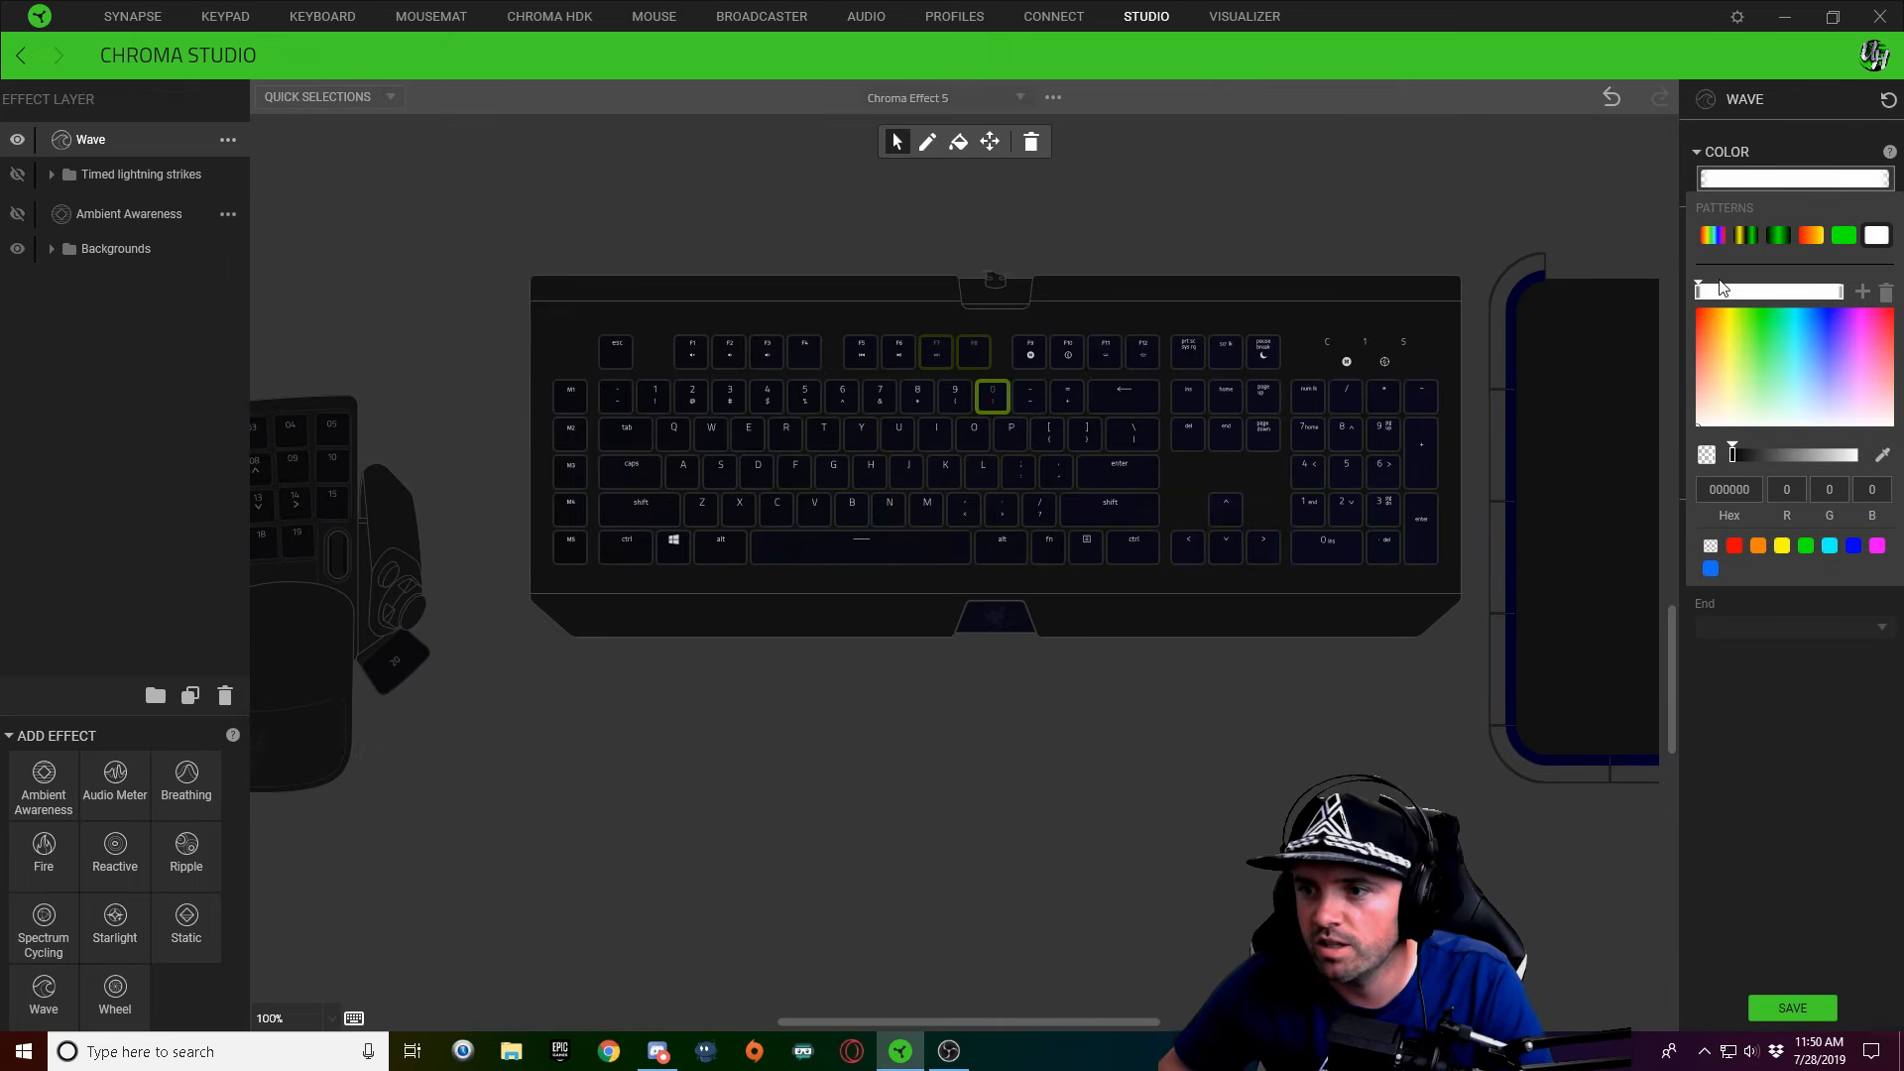
{"action": "left_click", "coordinate": [1704, 291]}
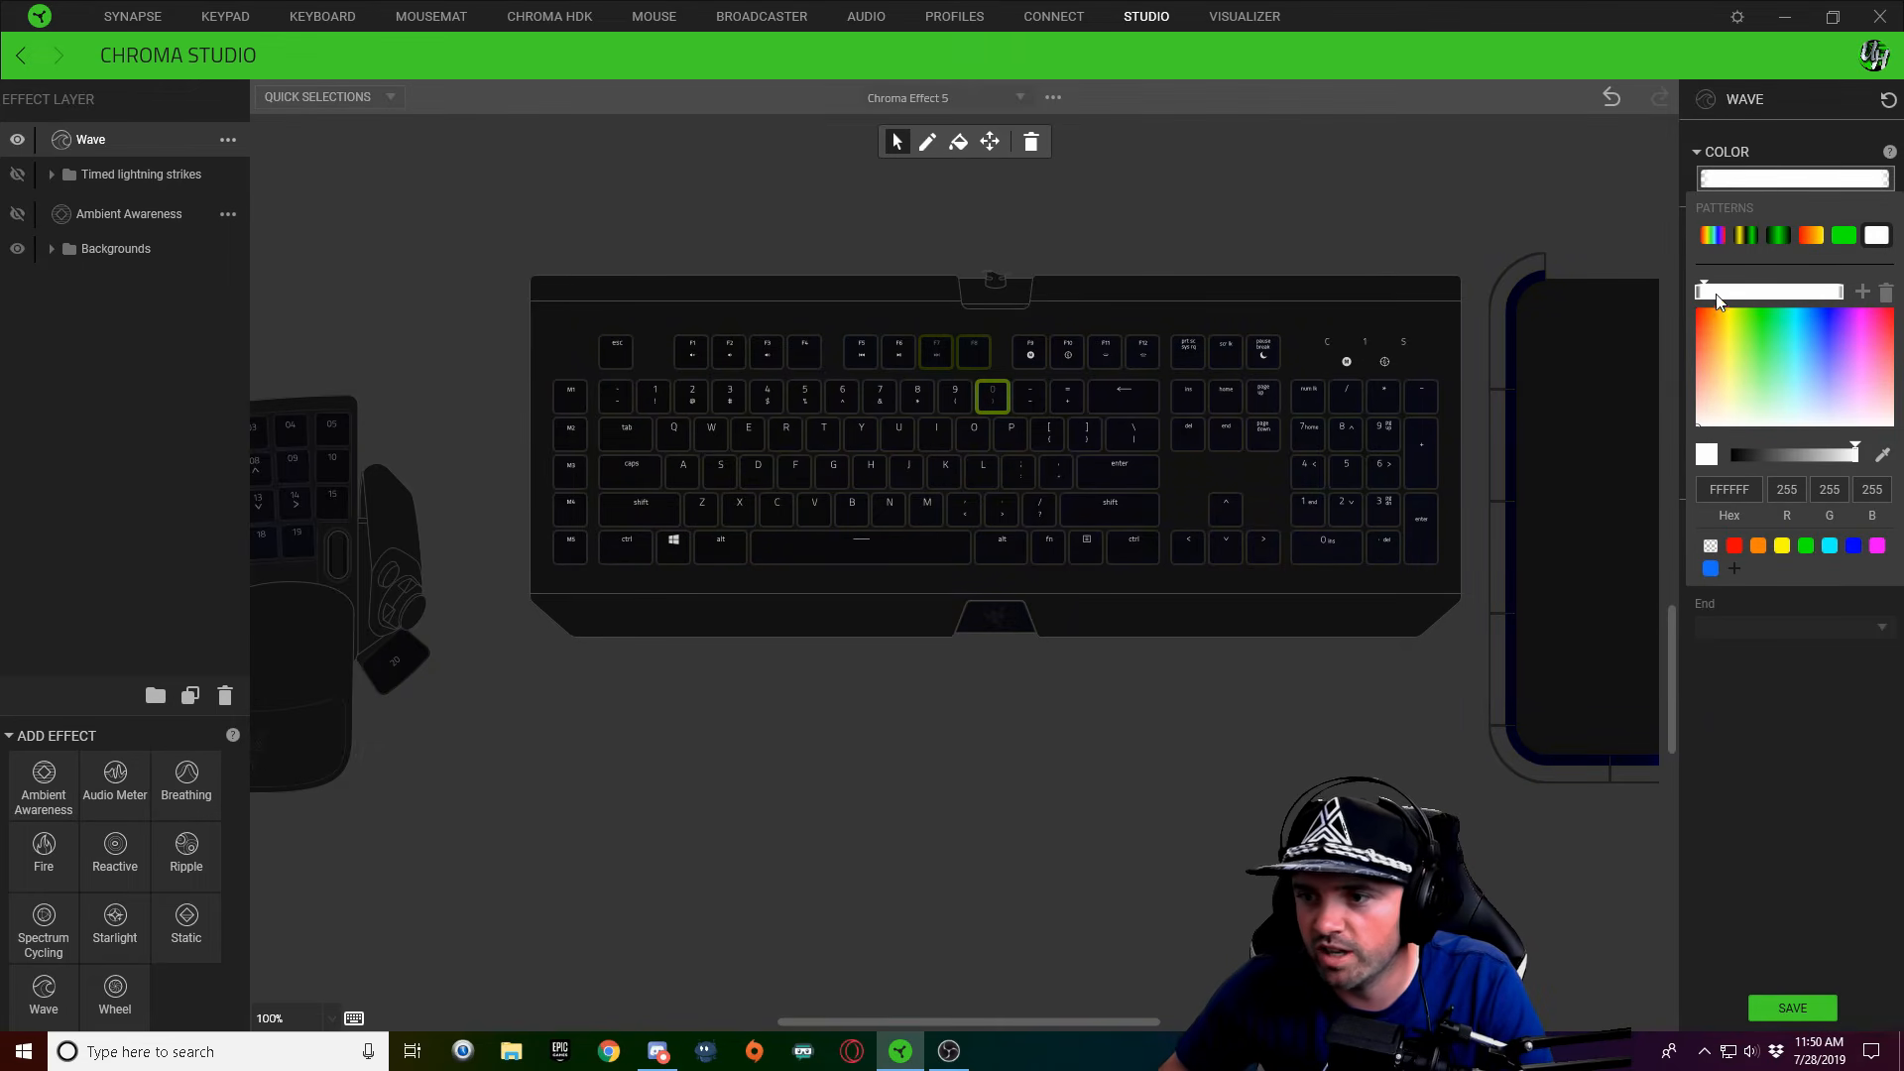
{"action": "left_click_drag", "start_coordinate": [1709, 296], "coordinate": [1821, 298]}
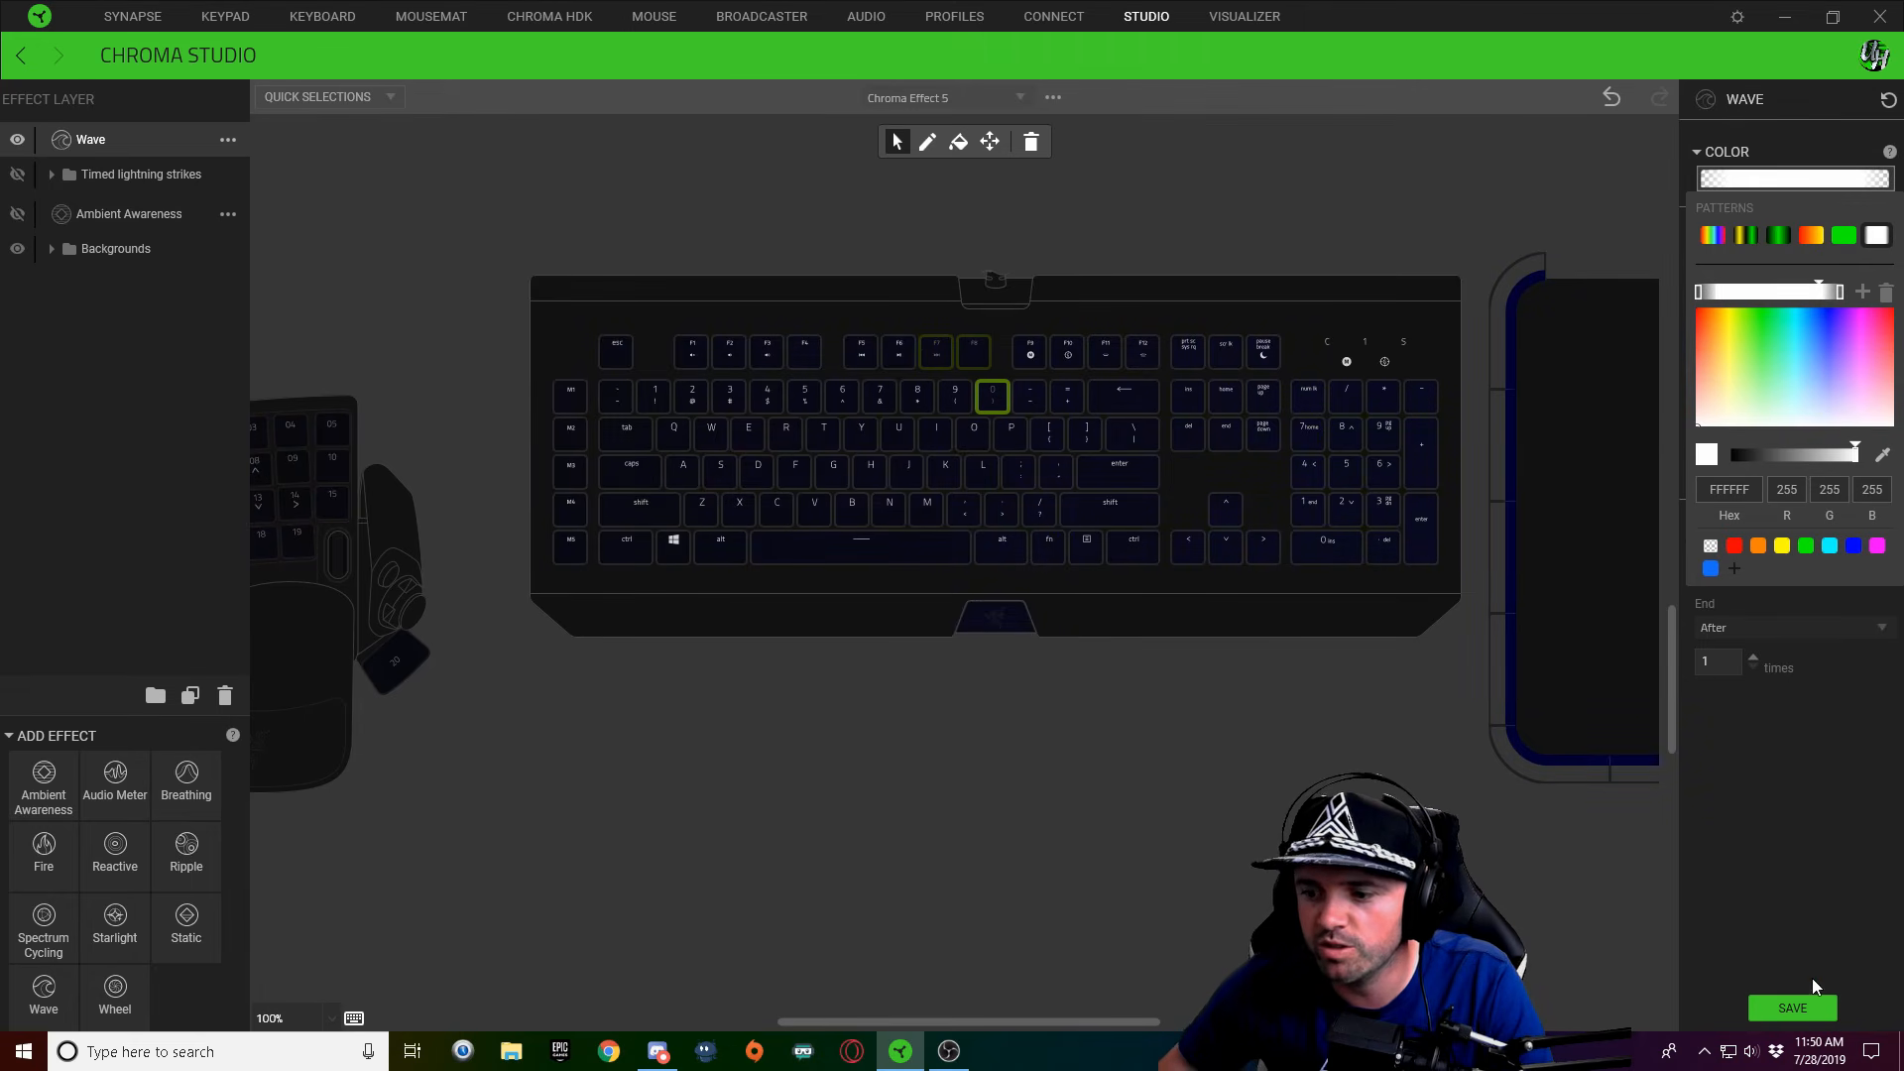
{"action": "left_click", "coordinate": [1803, 1009]}
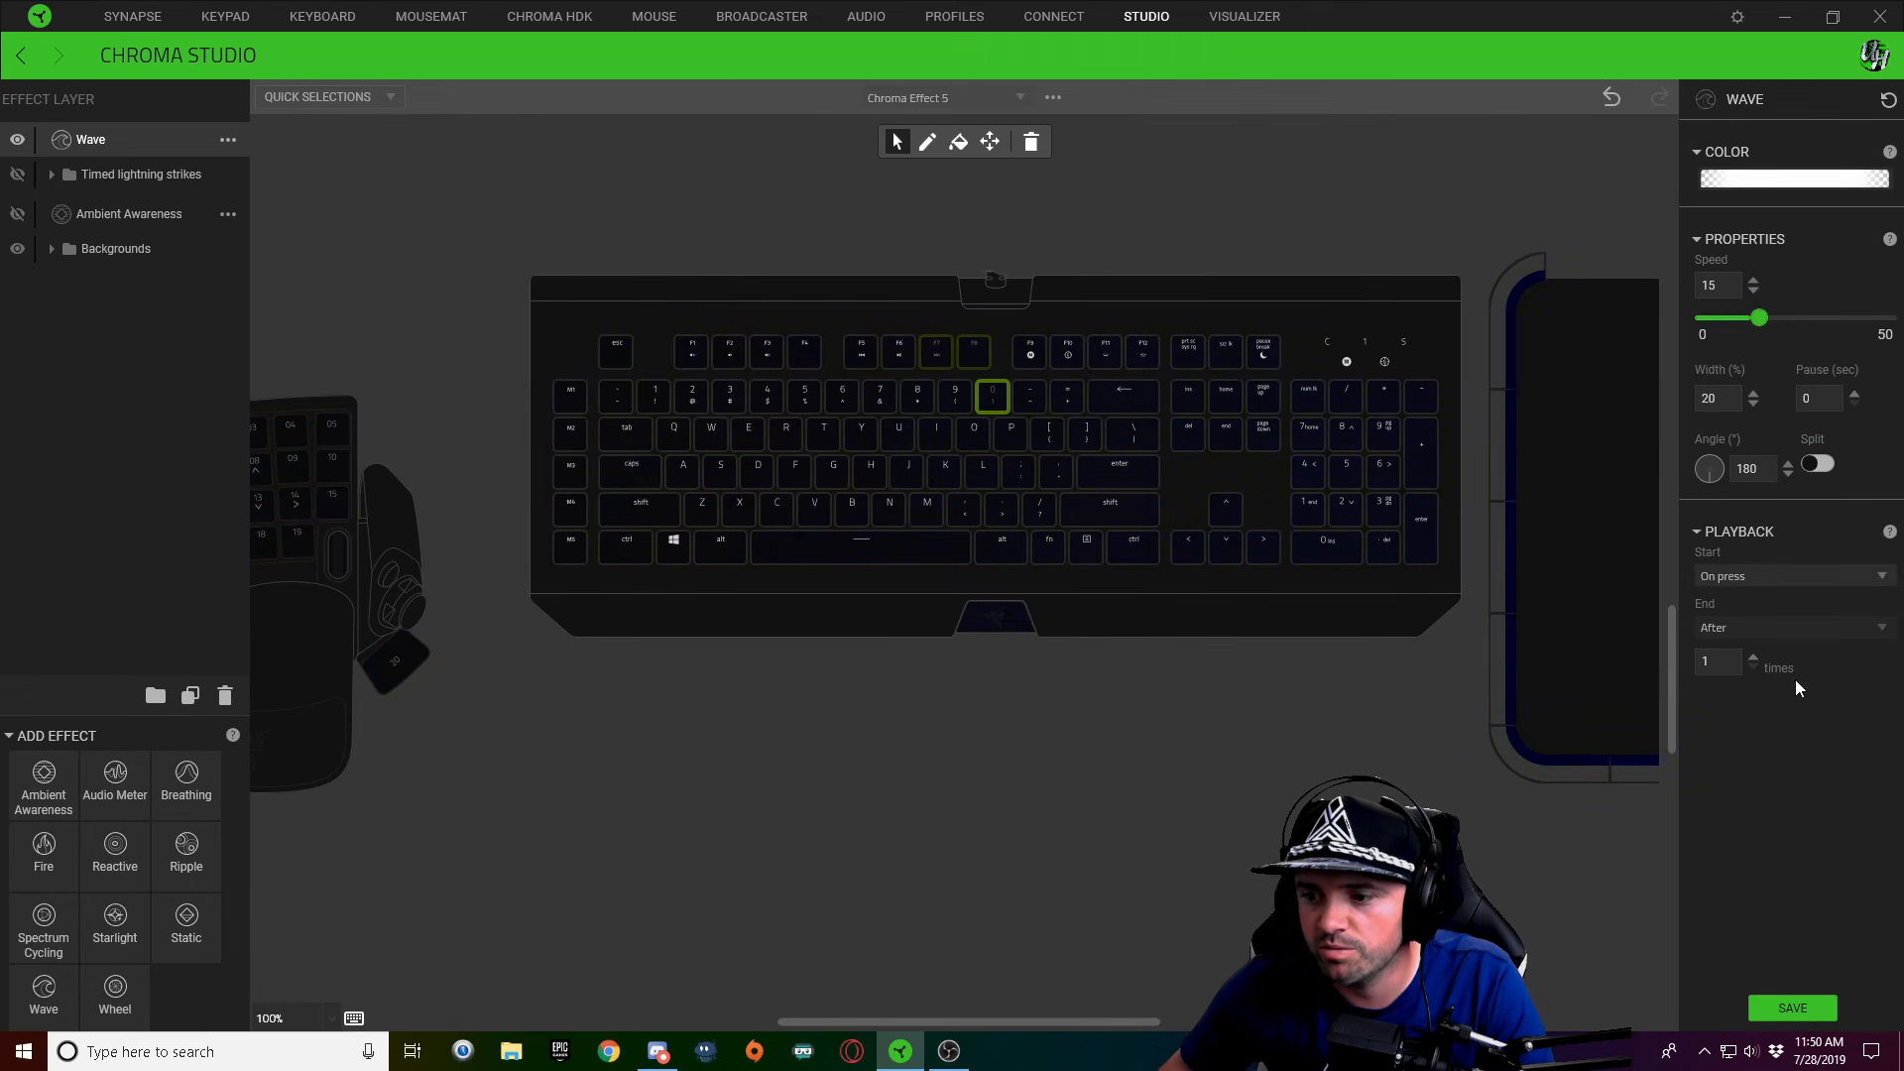
{"action": "left_click", "coordinate": [1794, 1008]}
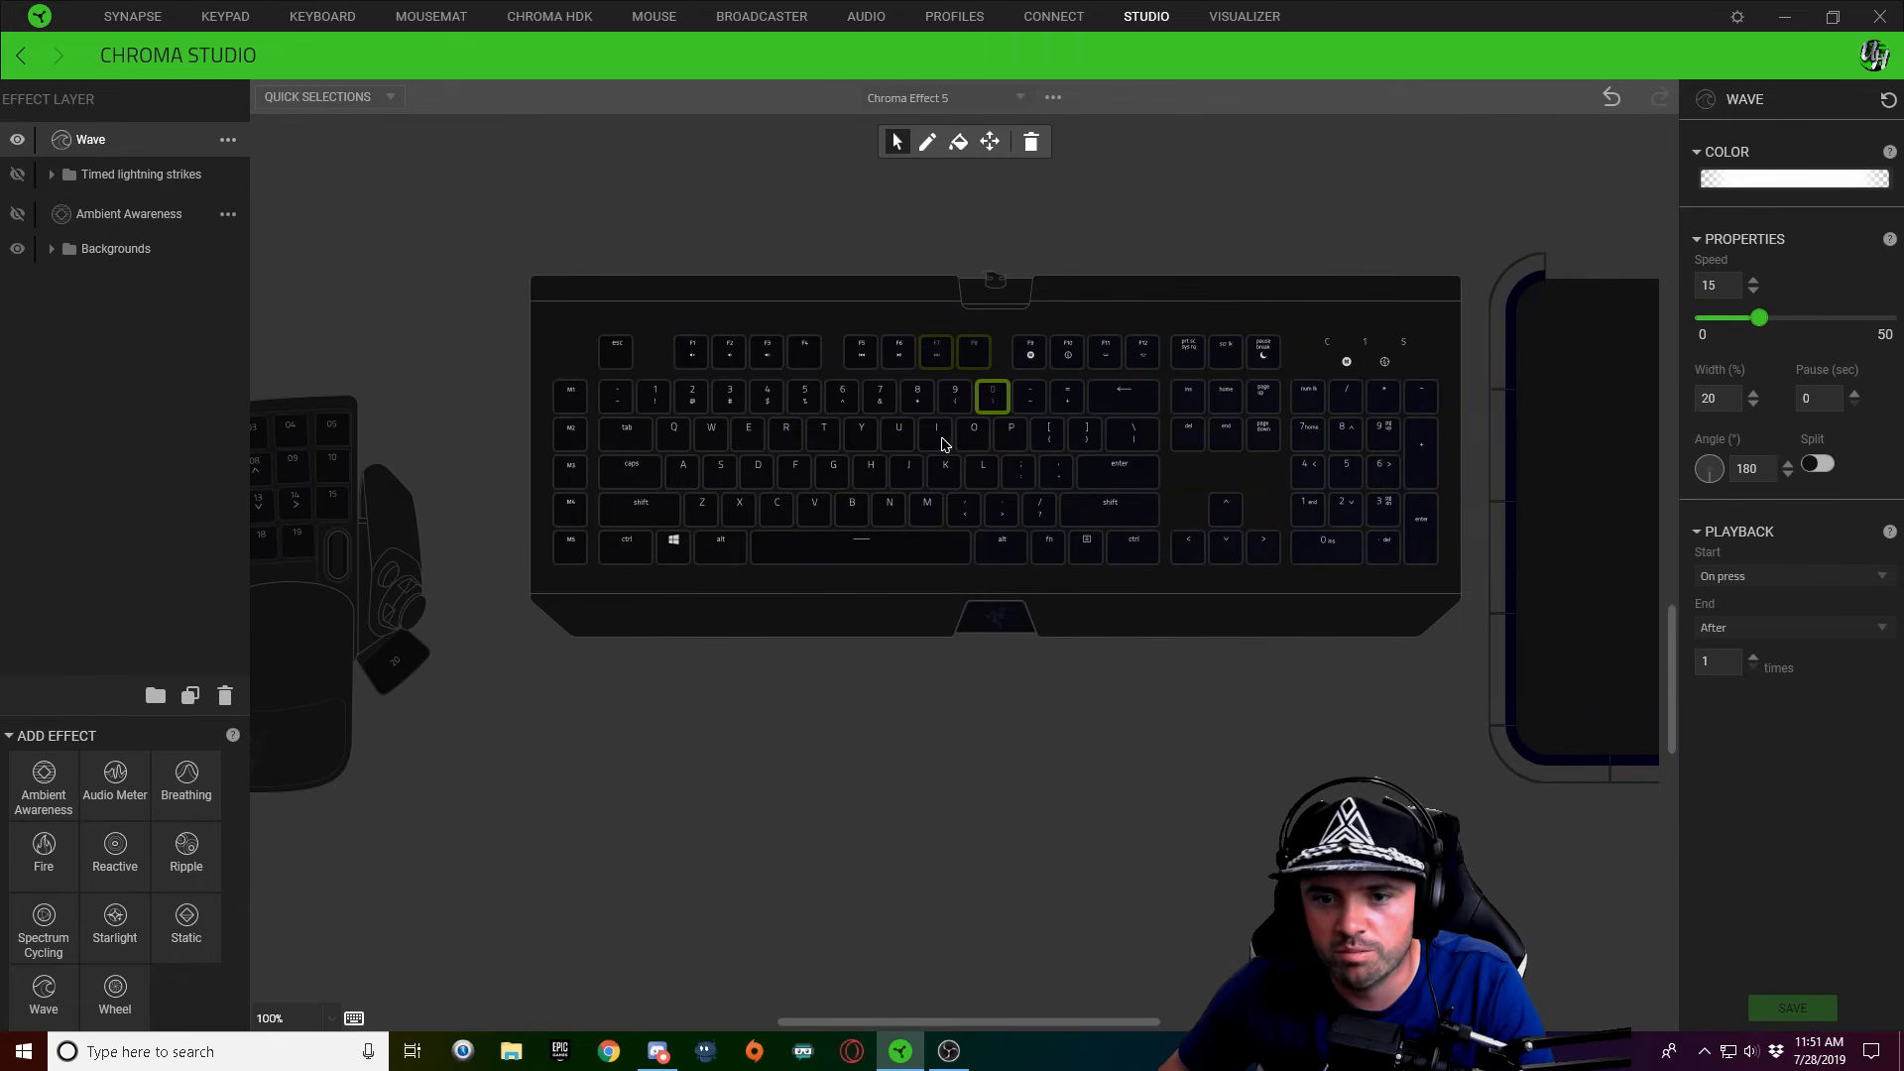
Continue the new Wave layer's lightning path onto the I key
{"action": "left_click", "coordinate": [941, 441]}
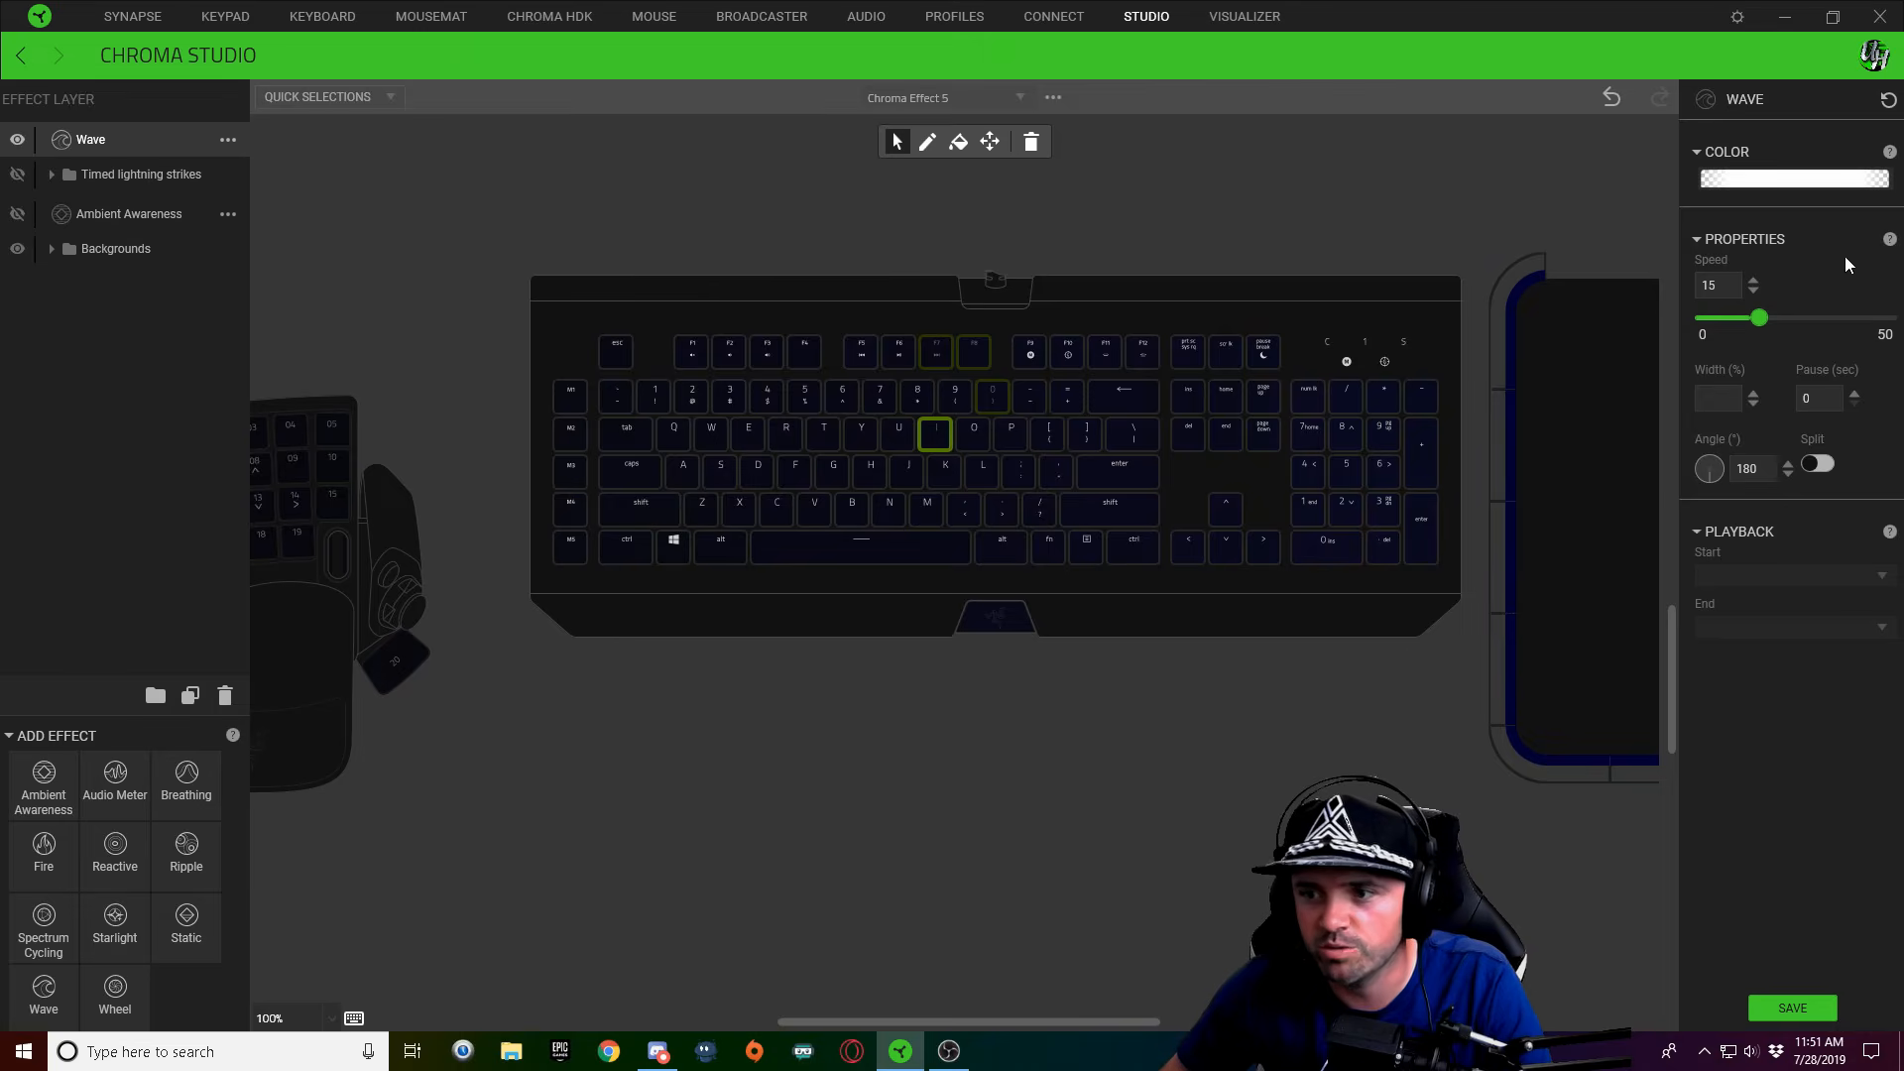
{"action": "left_click", "coordinate": [1782, 182]}
{"action": "left_click", "coordinate": [1062, 672]}
{"action": "left_click", "coordinate": [939, 431]}
{"action": "left_click", "coordinate": [1022, 398]}
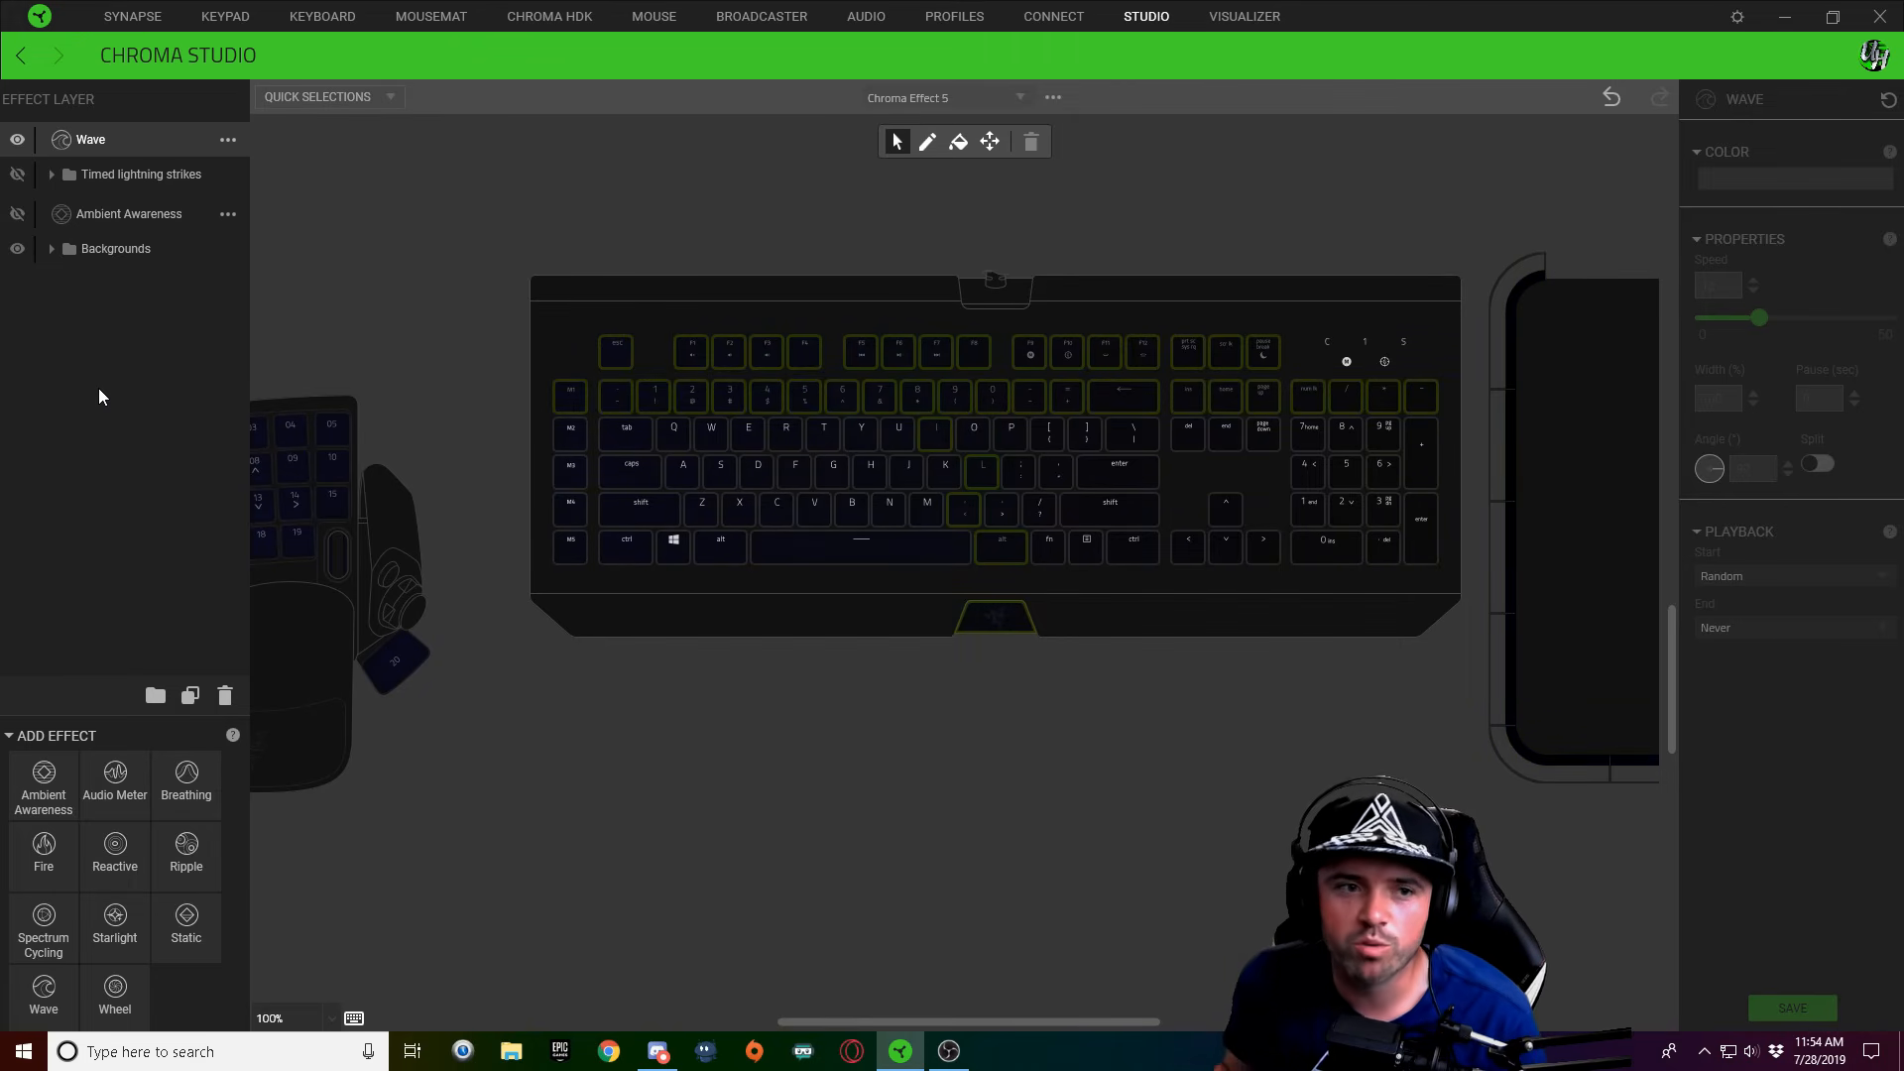
Show the Timed lightning strikes group, hide the Wave layer and add an Audio Meter layer above them
{"action": "left_click", "coordinate": [17, 175]}
{"action": "left_click", "coordinate": [16, 141]}
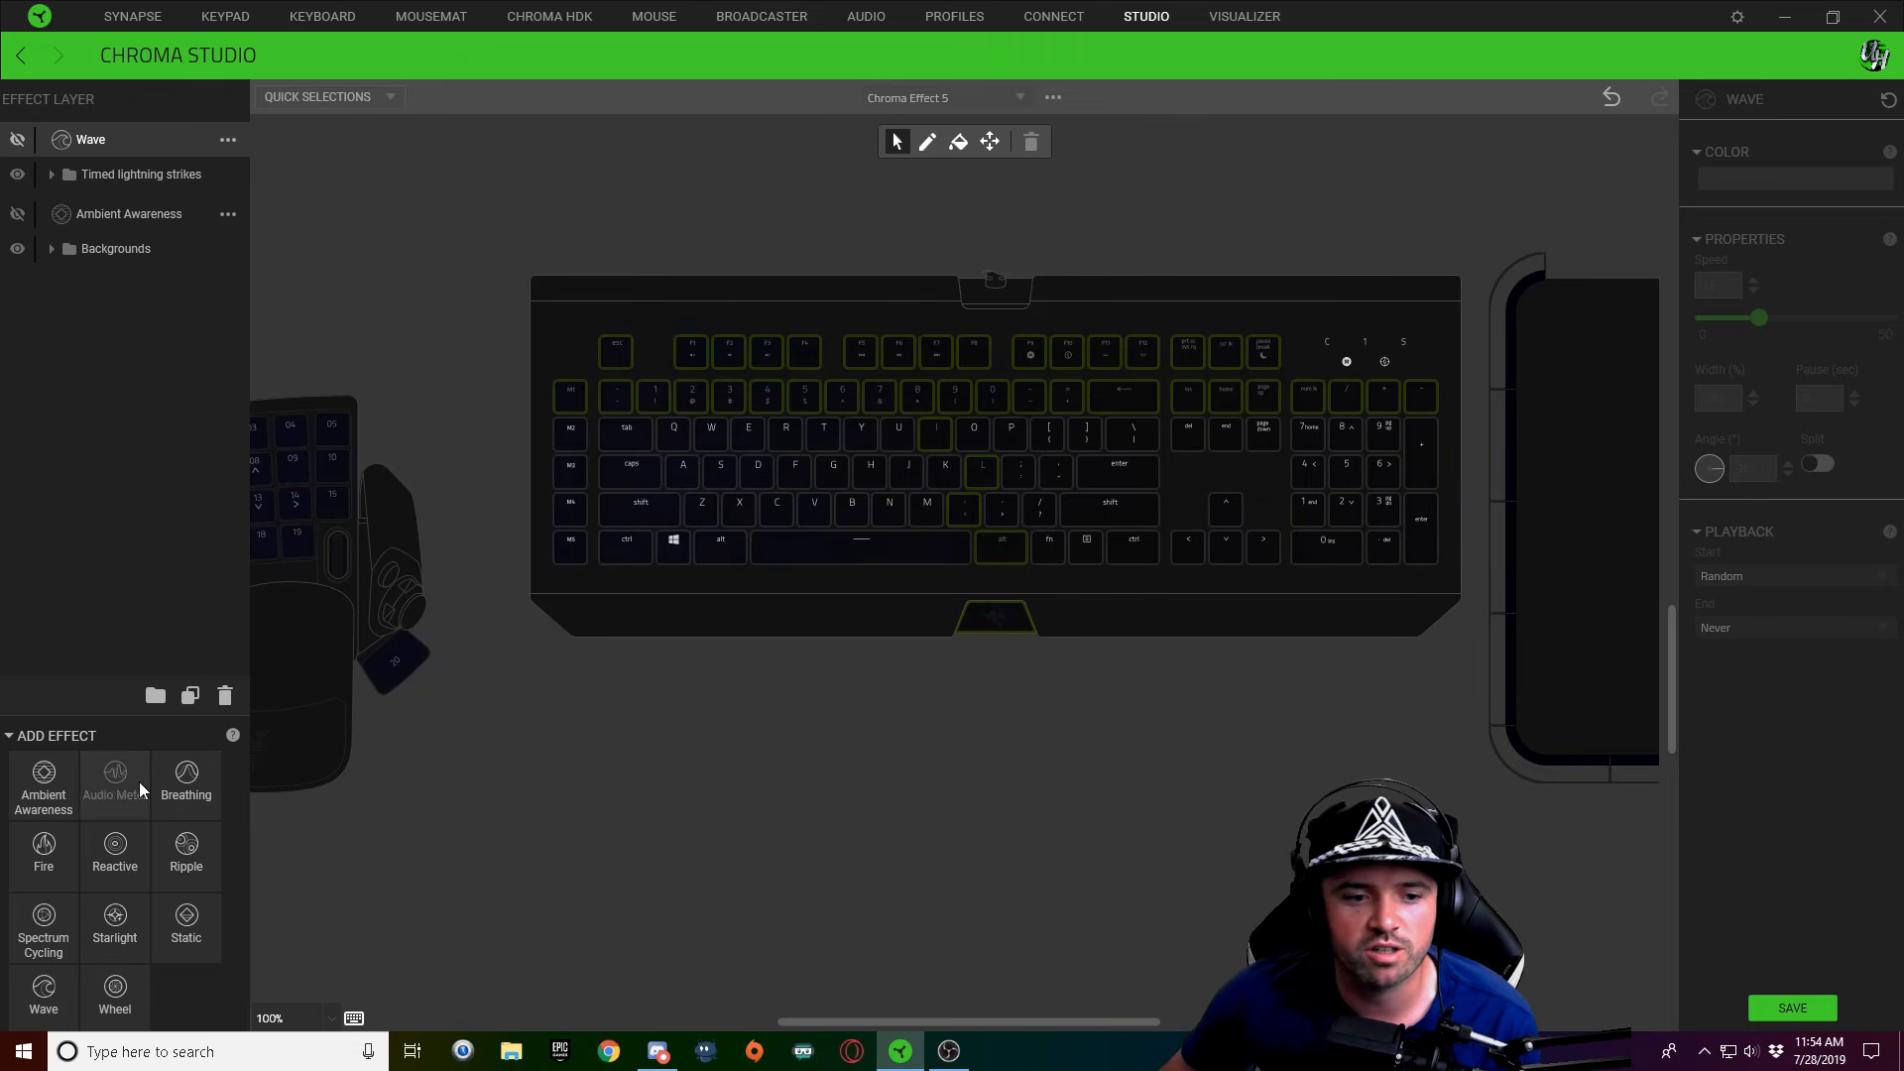
{"action": "left_click_drag", "start_coordinate": [294, 365], "coordinate": [132, 138]}
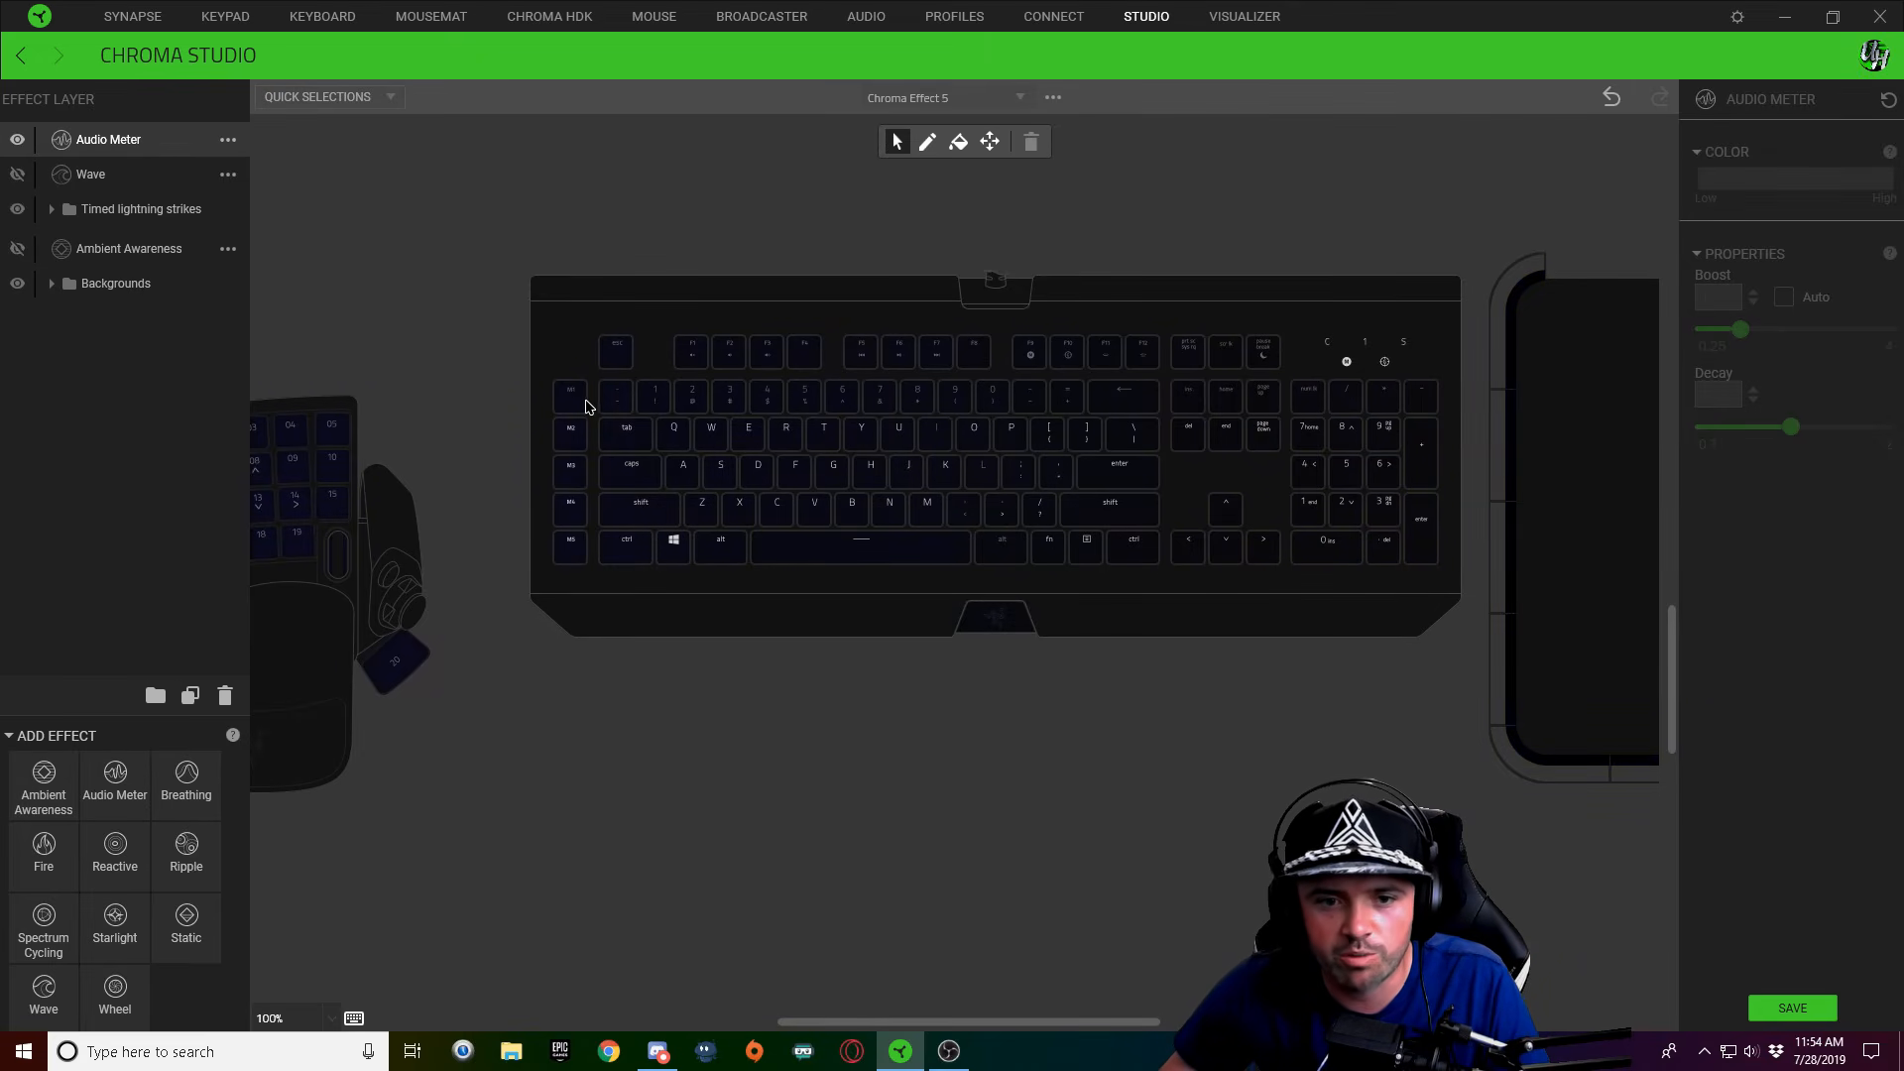
Assign a zigzag of keys across the function and number rows to the Audio Meter layer, from M1 and Esc through to the numpad asterisk
{"action": "left_click", "coordinate": [574, 401]}
{"action": "left_click", "coordinate": [616, 351]}
{"action": "left_click", "coordinate": [653, 395]}
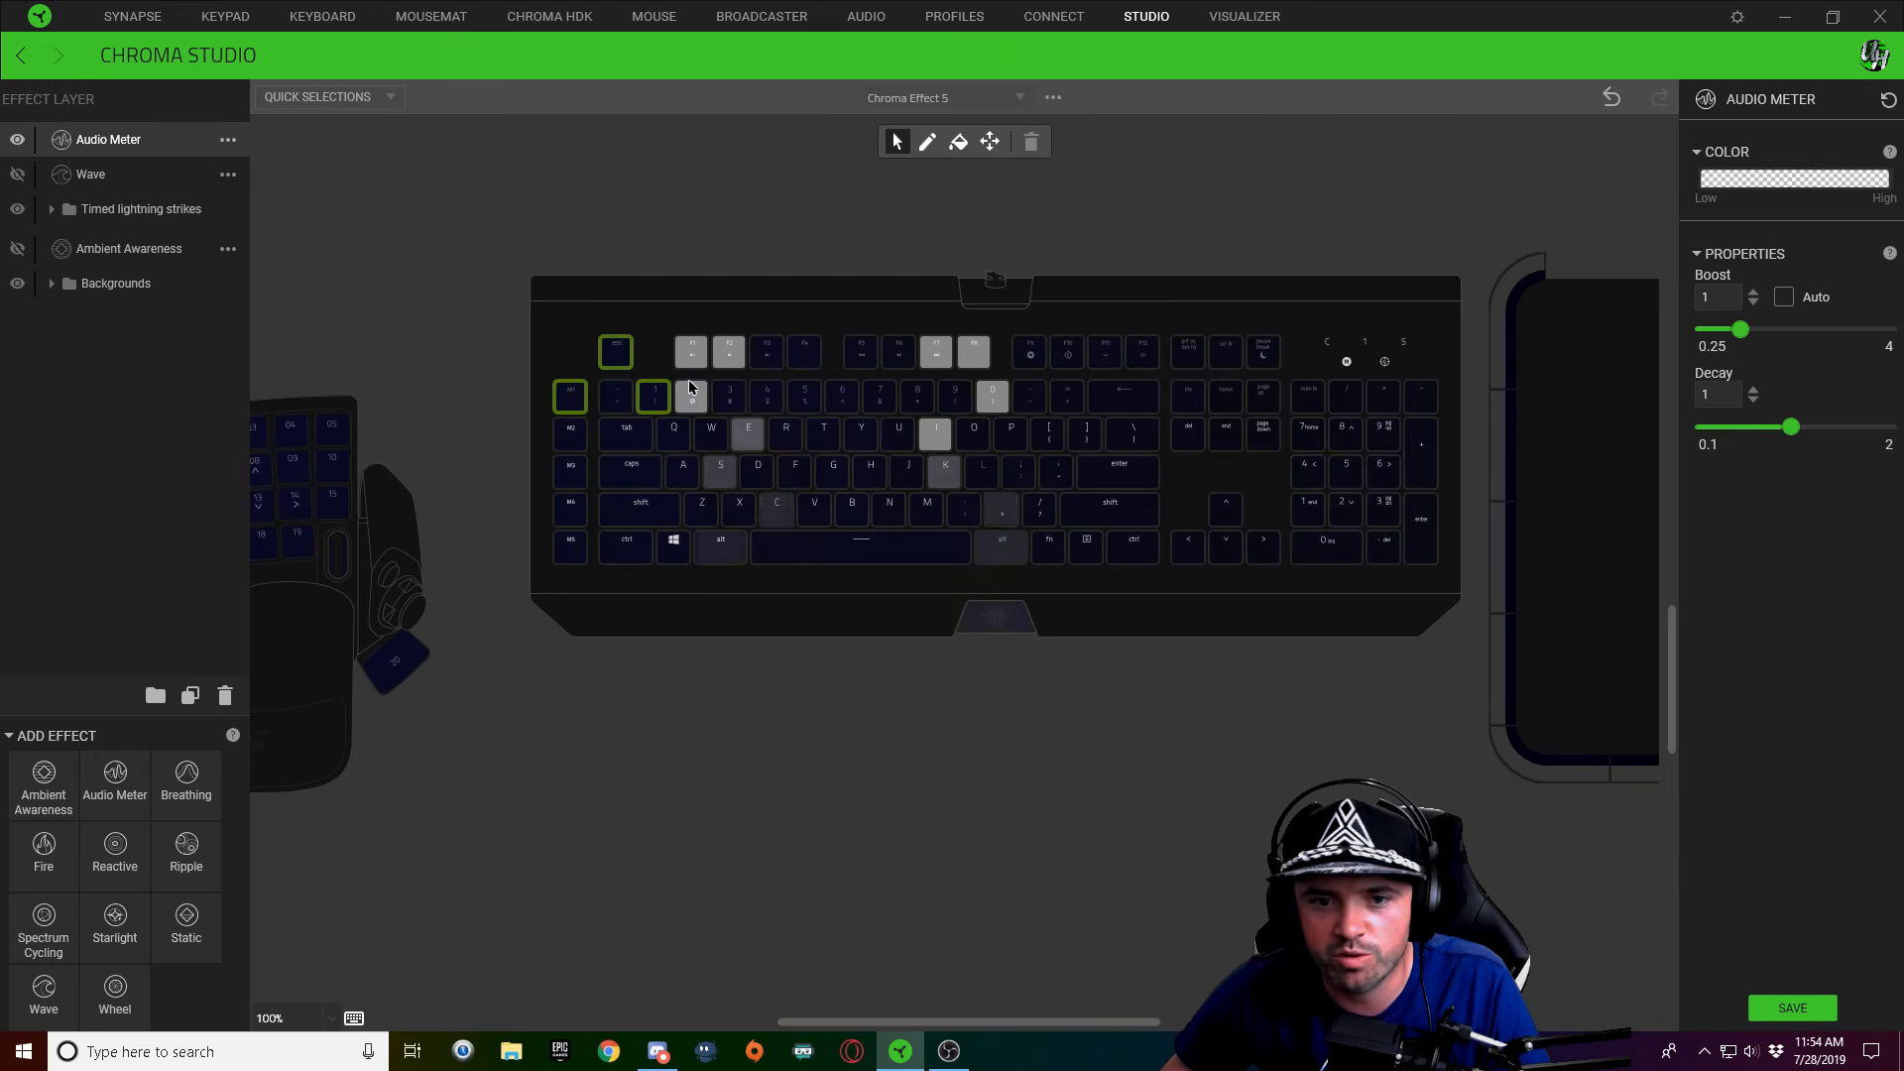
{"action": "left_click", "coordinate": [722, 359]}
{"action": "left_click", "coordinate": [770, 399]}
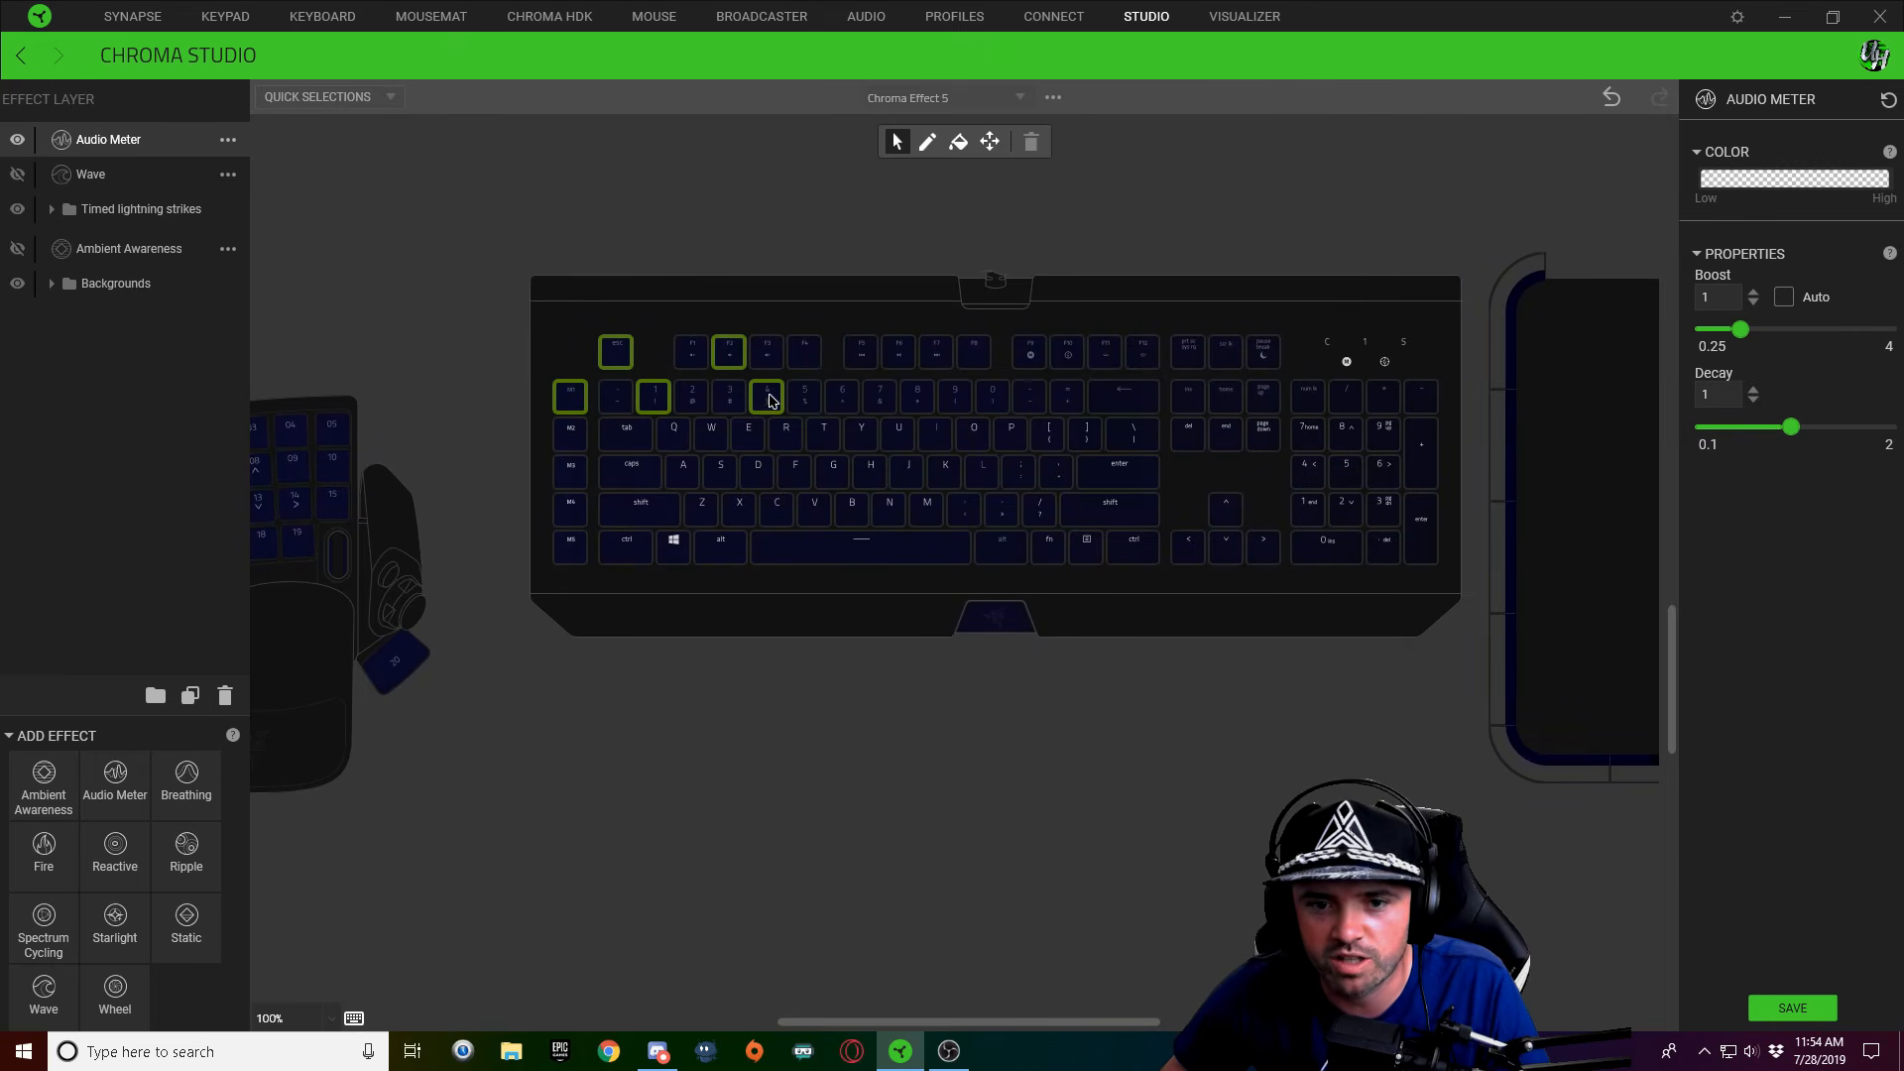
{"action": "left_click", "coordinate": [859, 358]}
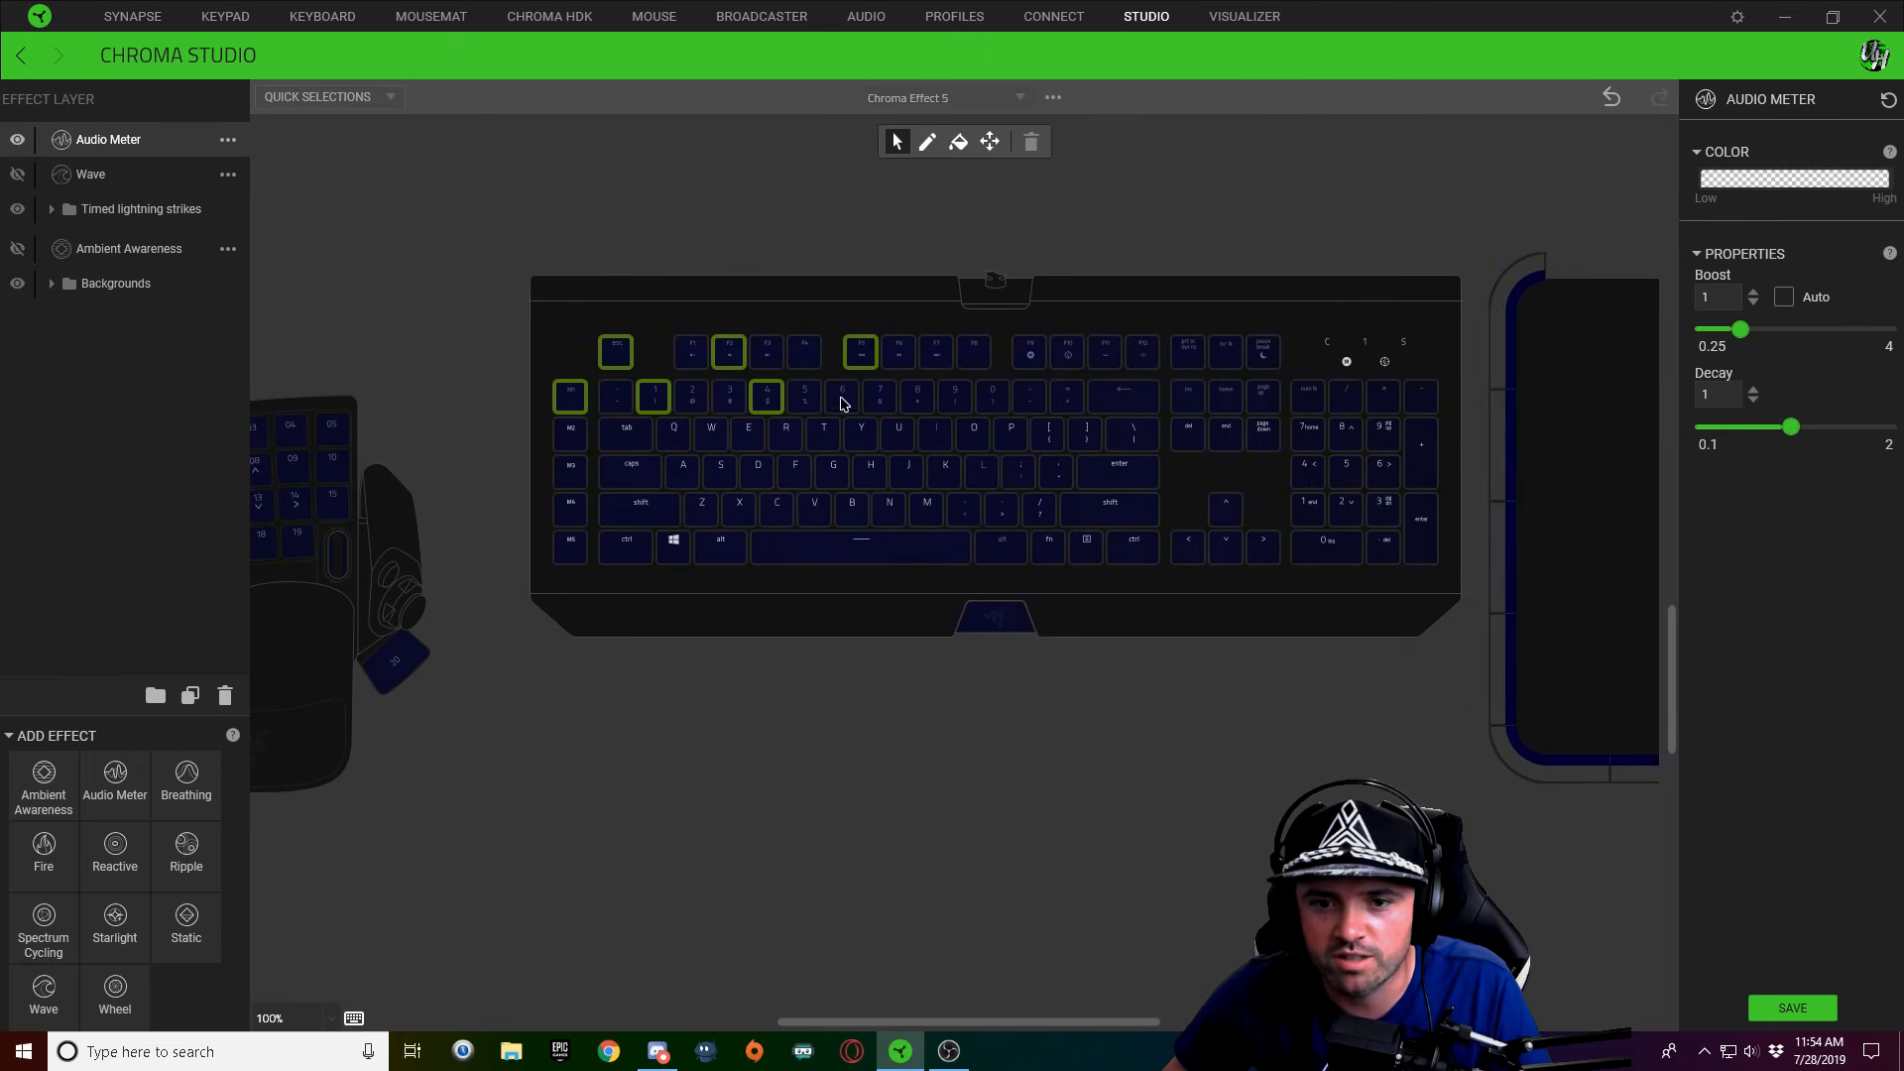
{"action": "left_click", "coordinate": [918, 398]}
{"action": "left_click", "coordinate": [974, 352]}
{"action": "left_click", "coordinate": [1031, 400]}
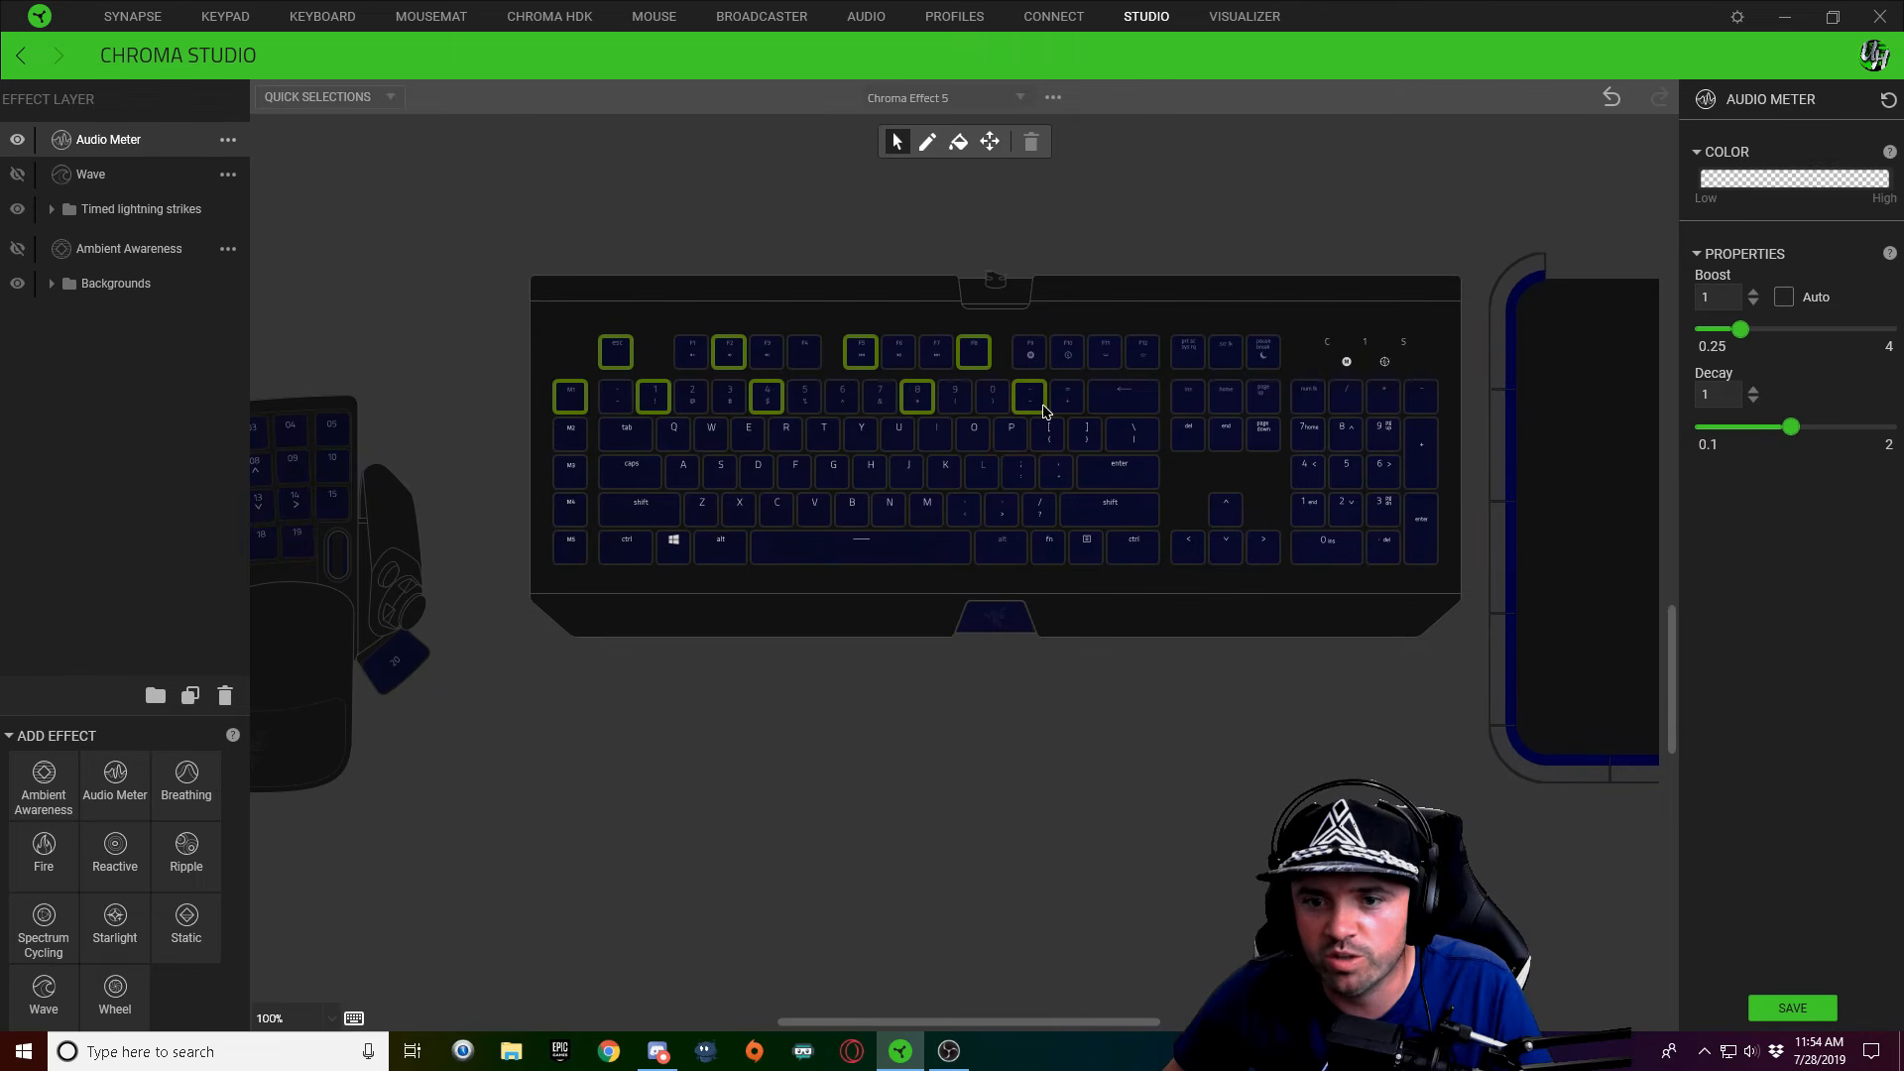
{"action": "left_click", "coordinate": [1099, 357]}
{"action": "left_click", "coordinate": [1190, 400]}
{"action": "left_click", "coordinate": [1230, 355]}
{"action": "left_click", "coordinate": [1267, 402]}
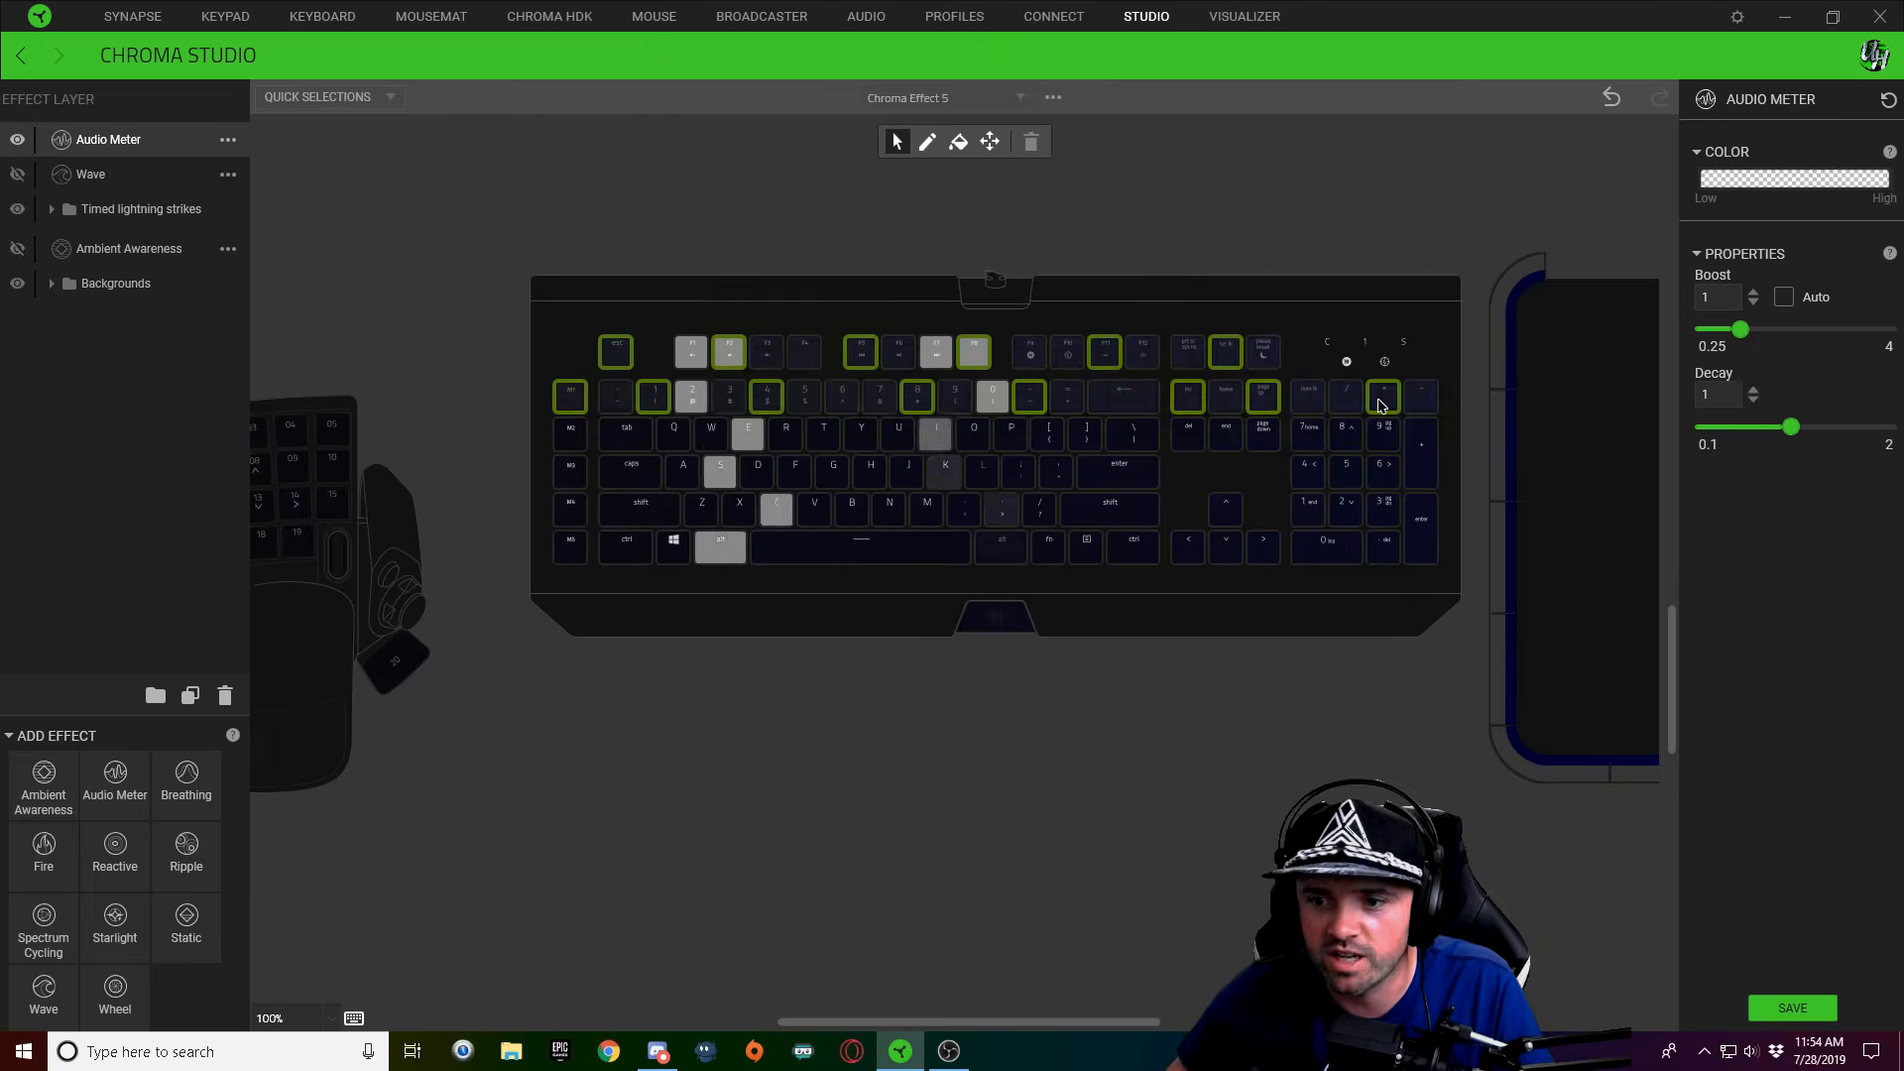
{"action": "mouse_move", "coordinate": [1381, 406]}
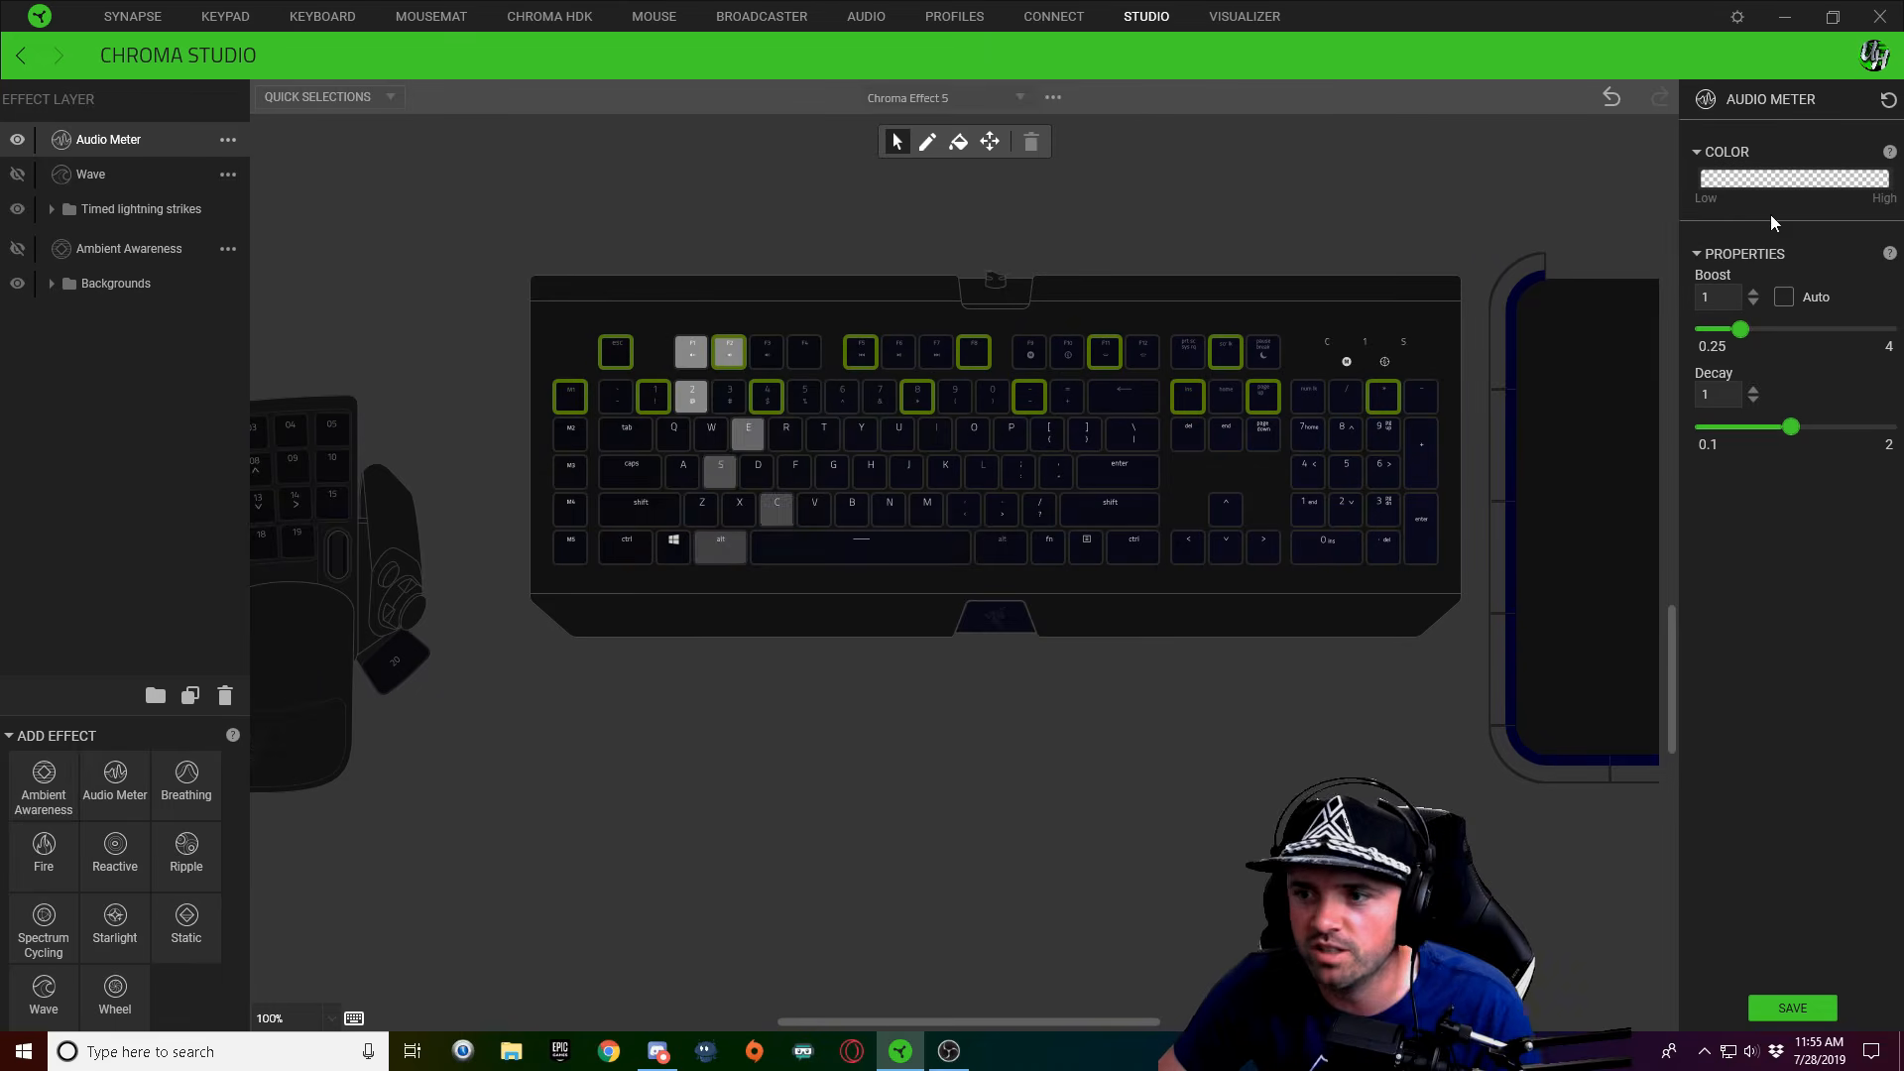
Apply the black-to-green pattern to the Audio Meter, make its low stop transparent and move that stop to just past the gradient's middle
{"action": "left_click", "coordinate": [1793, 181]}
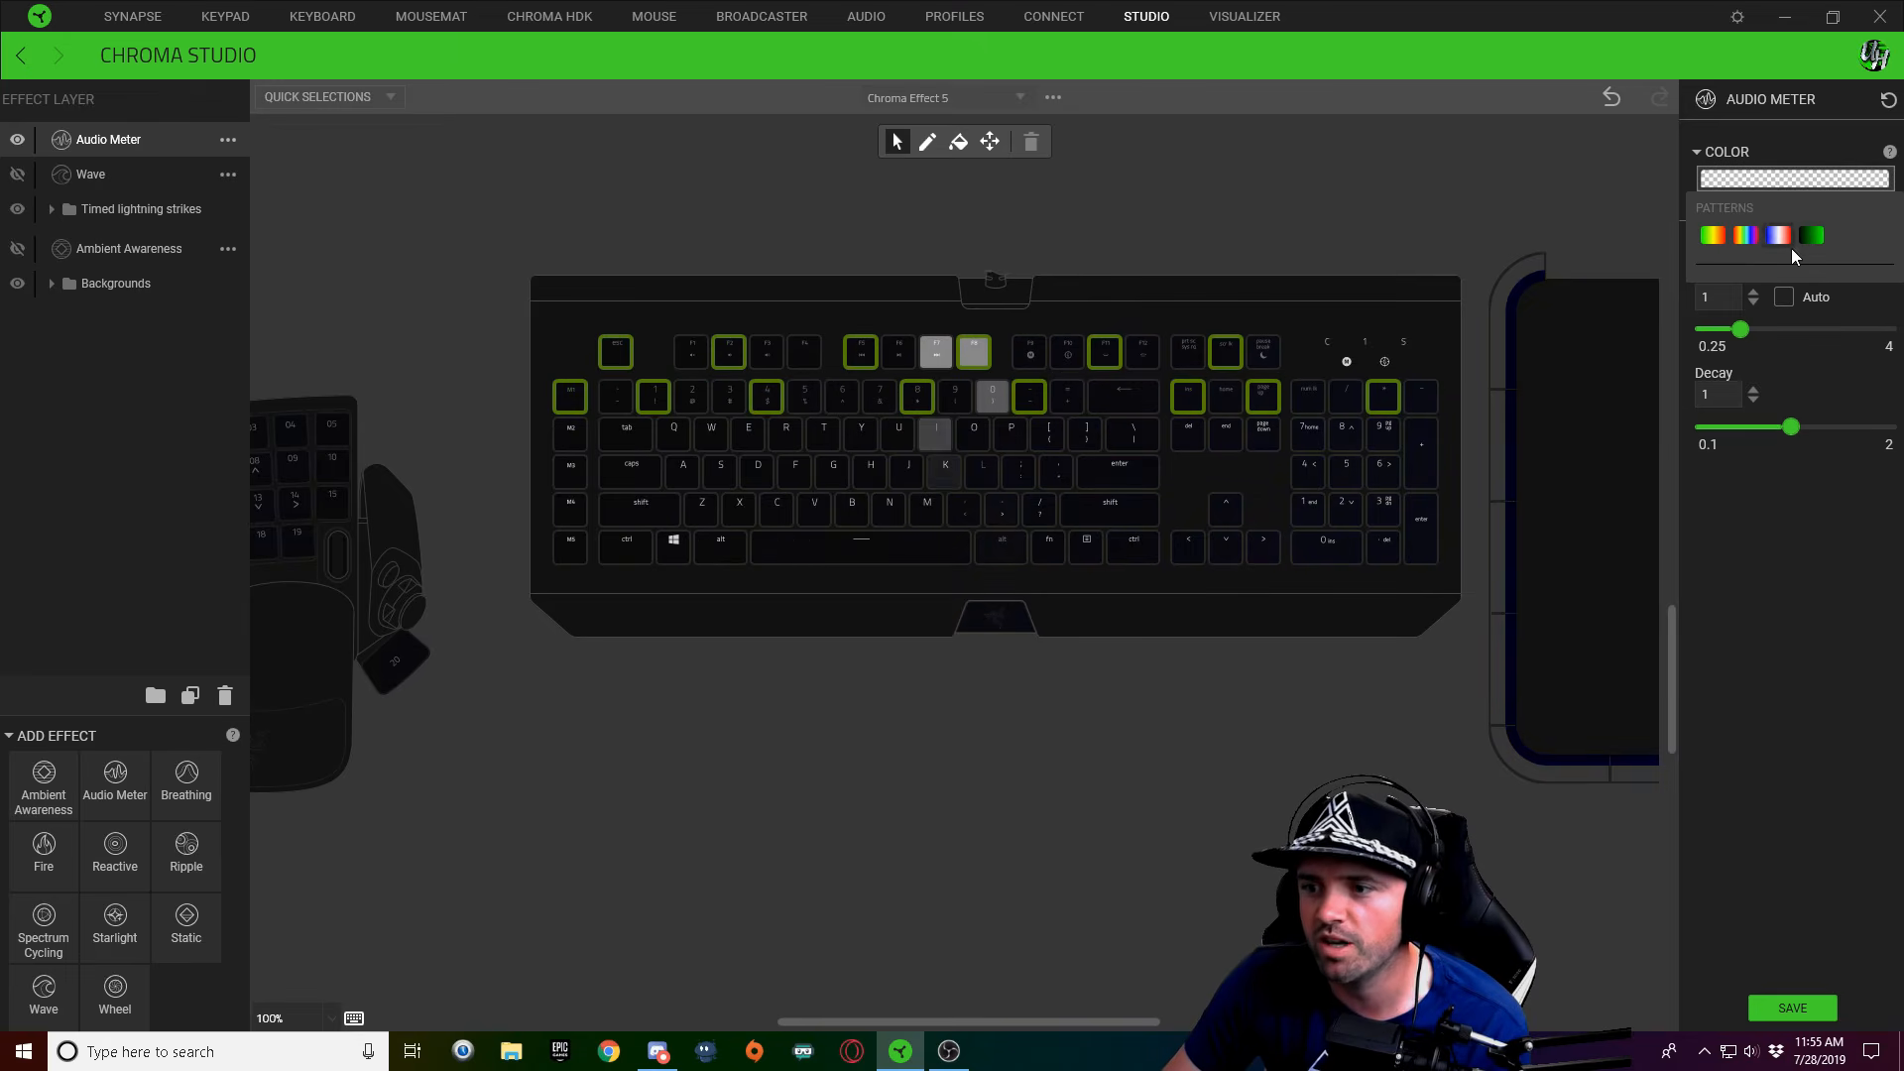
{"action": "left_click", "coordinate": [1815, 236]}
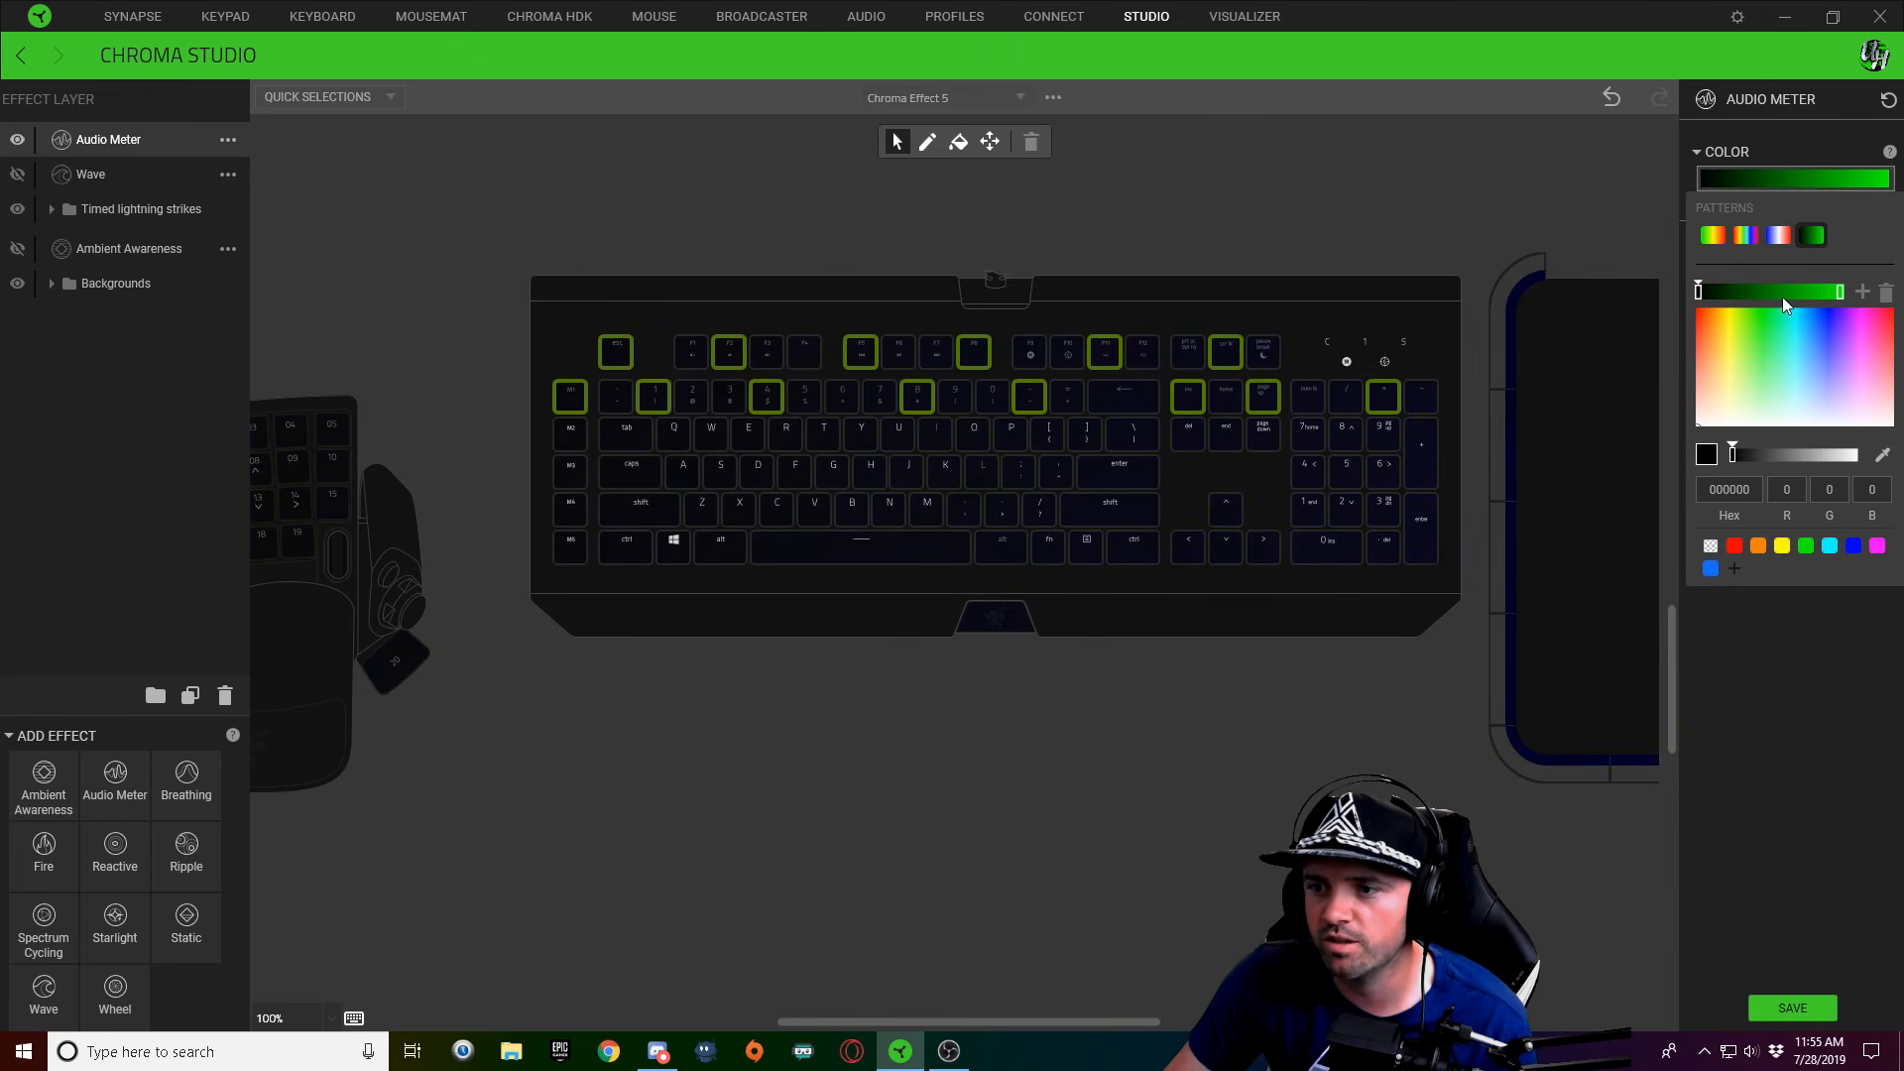
{"action": "left_click", "coordinate": [1710, 545]}
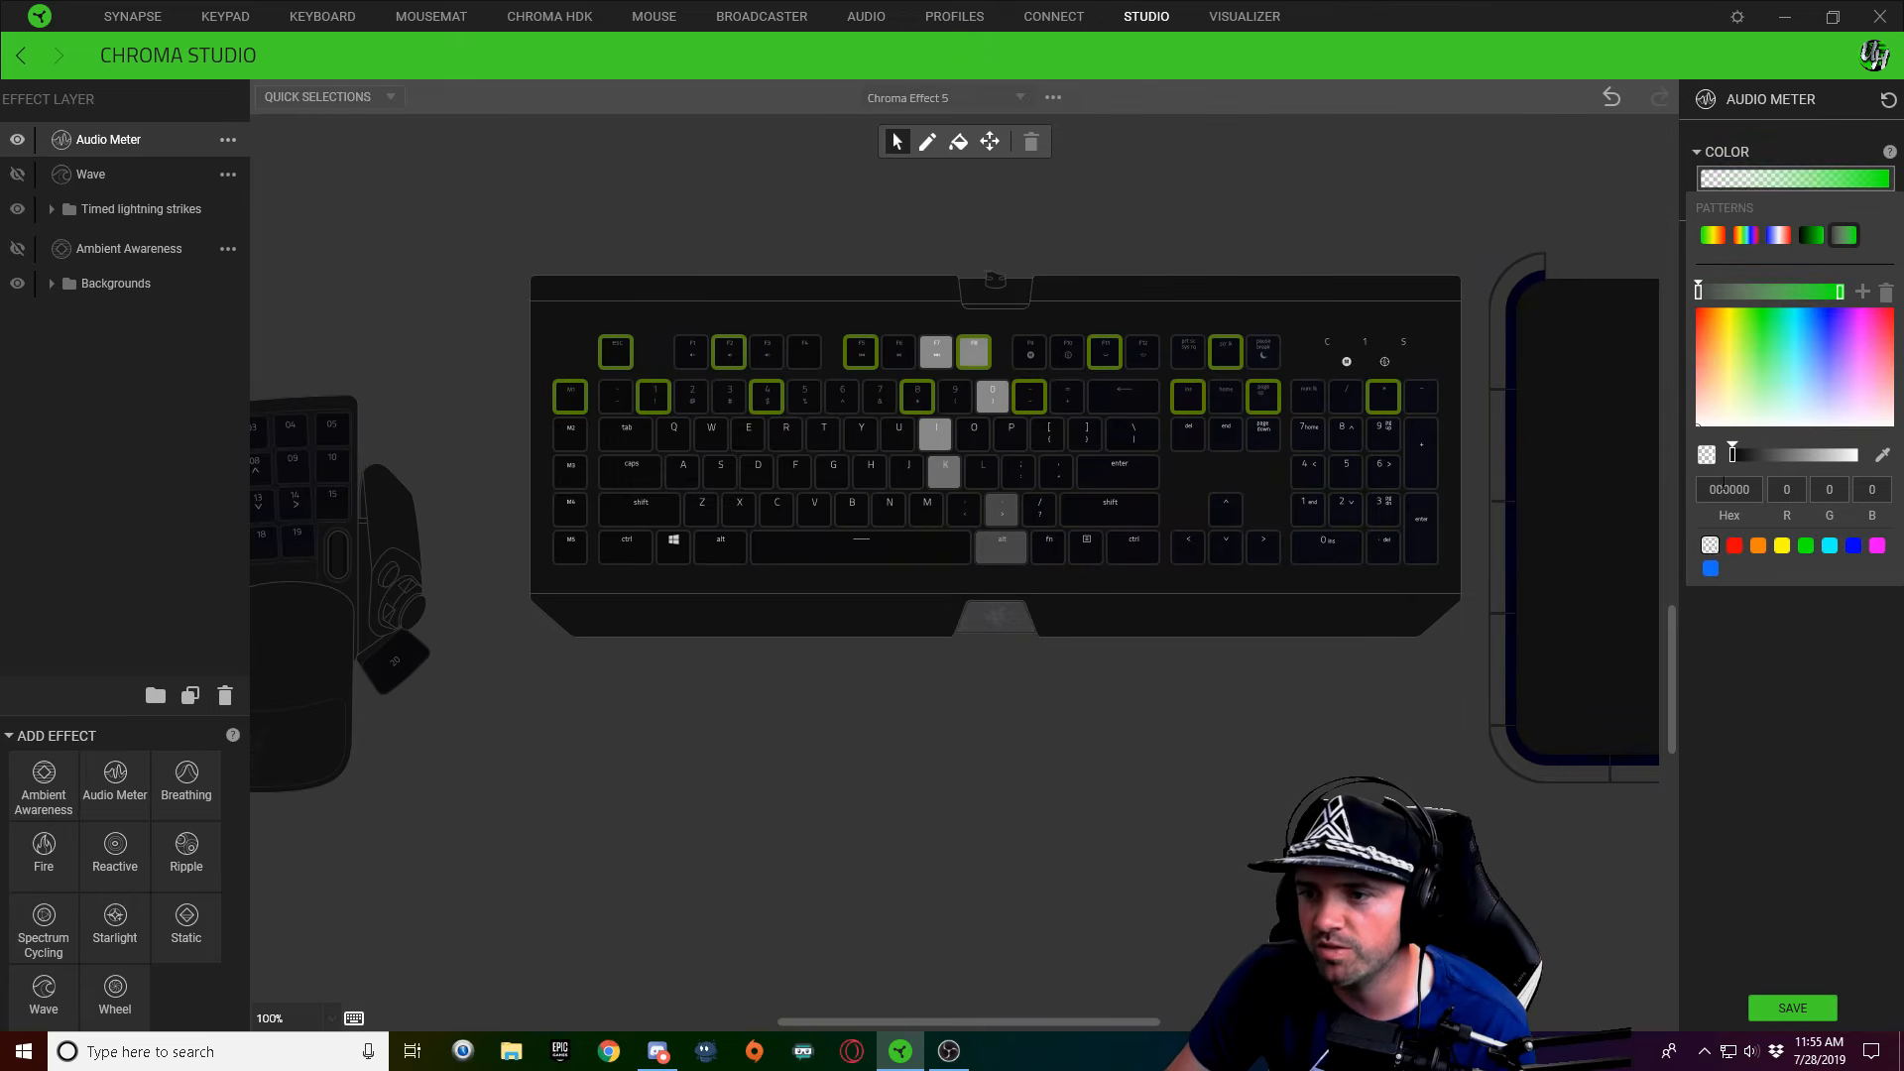
{"action": "left_click_drag", "start_coordinate": [1700, 290], "coordinate": [1774, 297]}
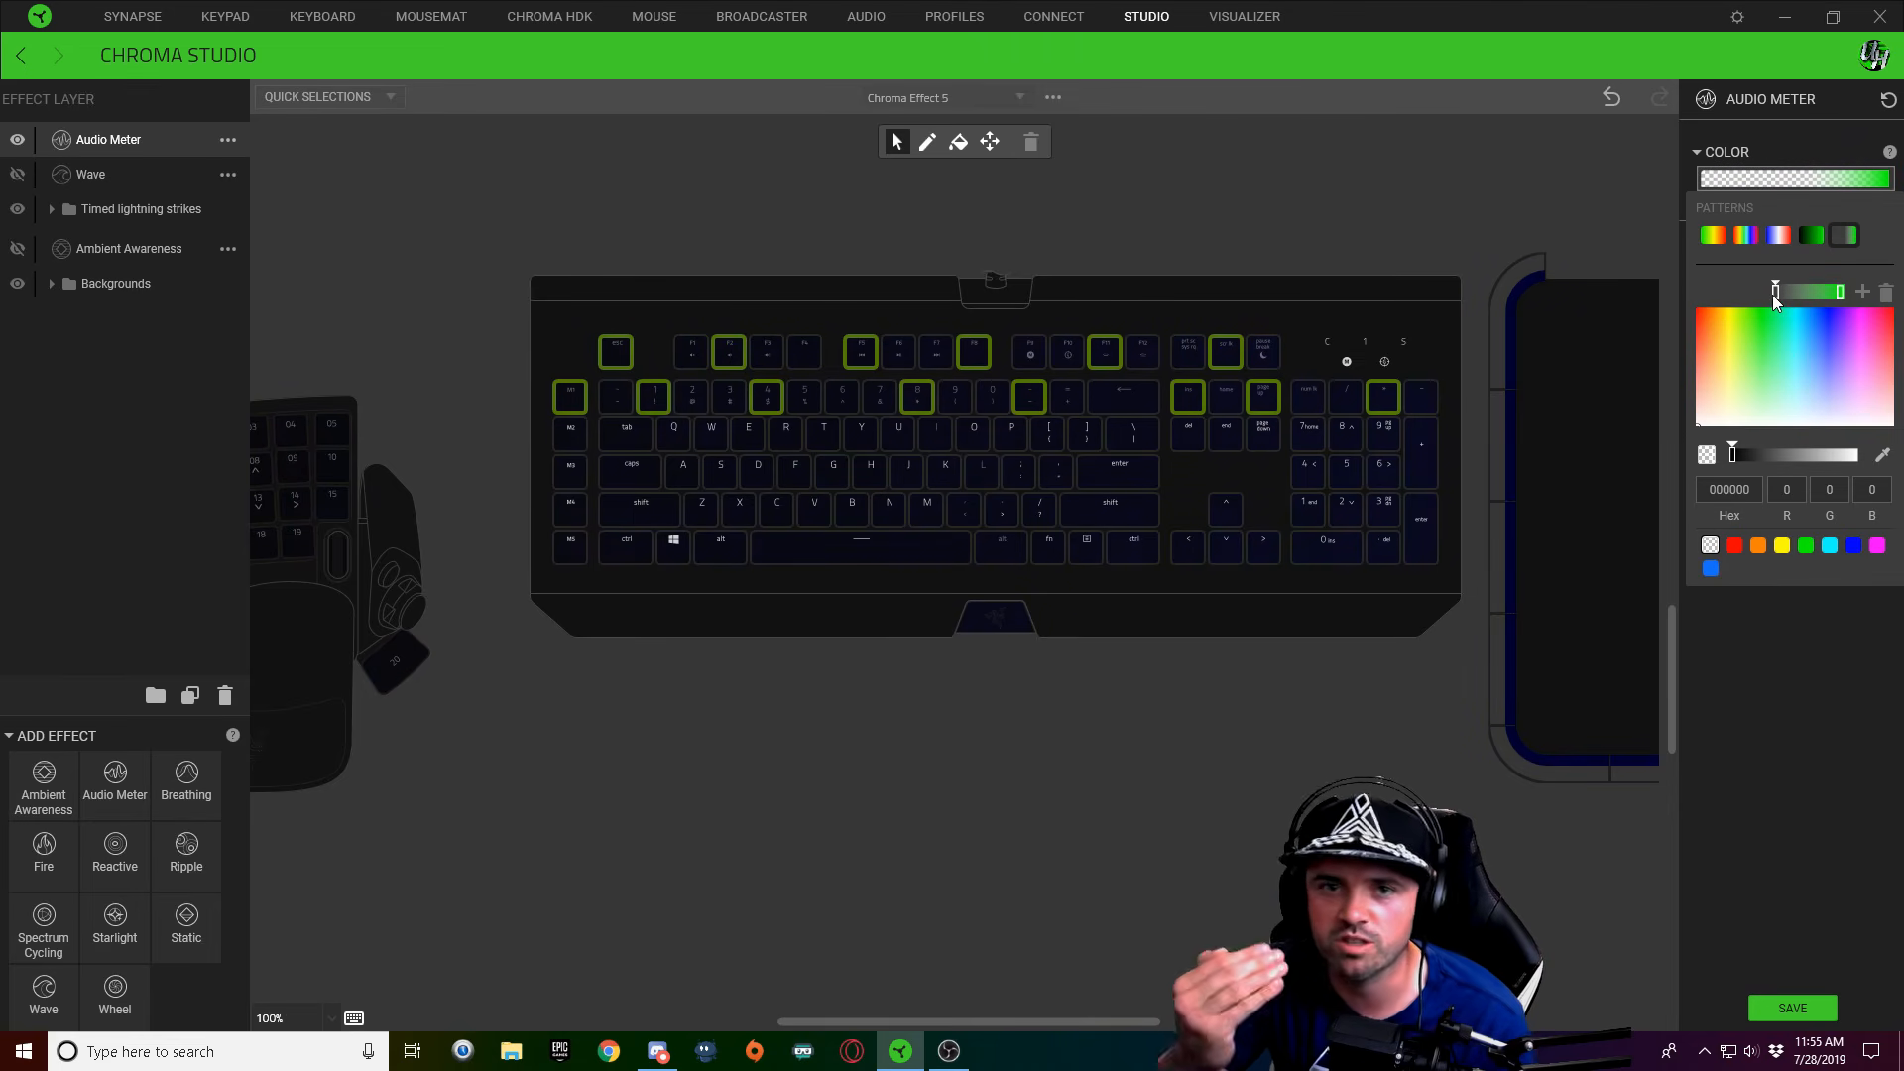
{"action": "left_click_drag", "start_coordinate": [1775, 289], "coordinate": [1784, 294]}
Change the Audio Meter gradient's green stop to white FFFFFF and place it close beside the transparent stop for a sharp transition
{"action": "left_click", "coordinate": [1842, 292]}
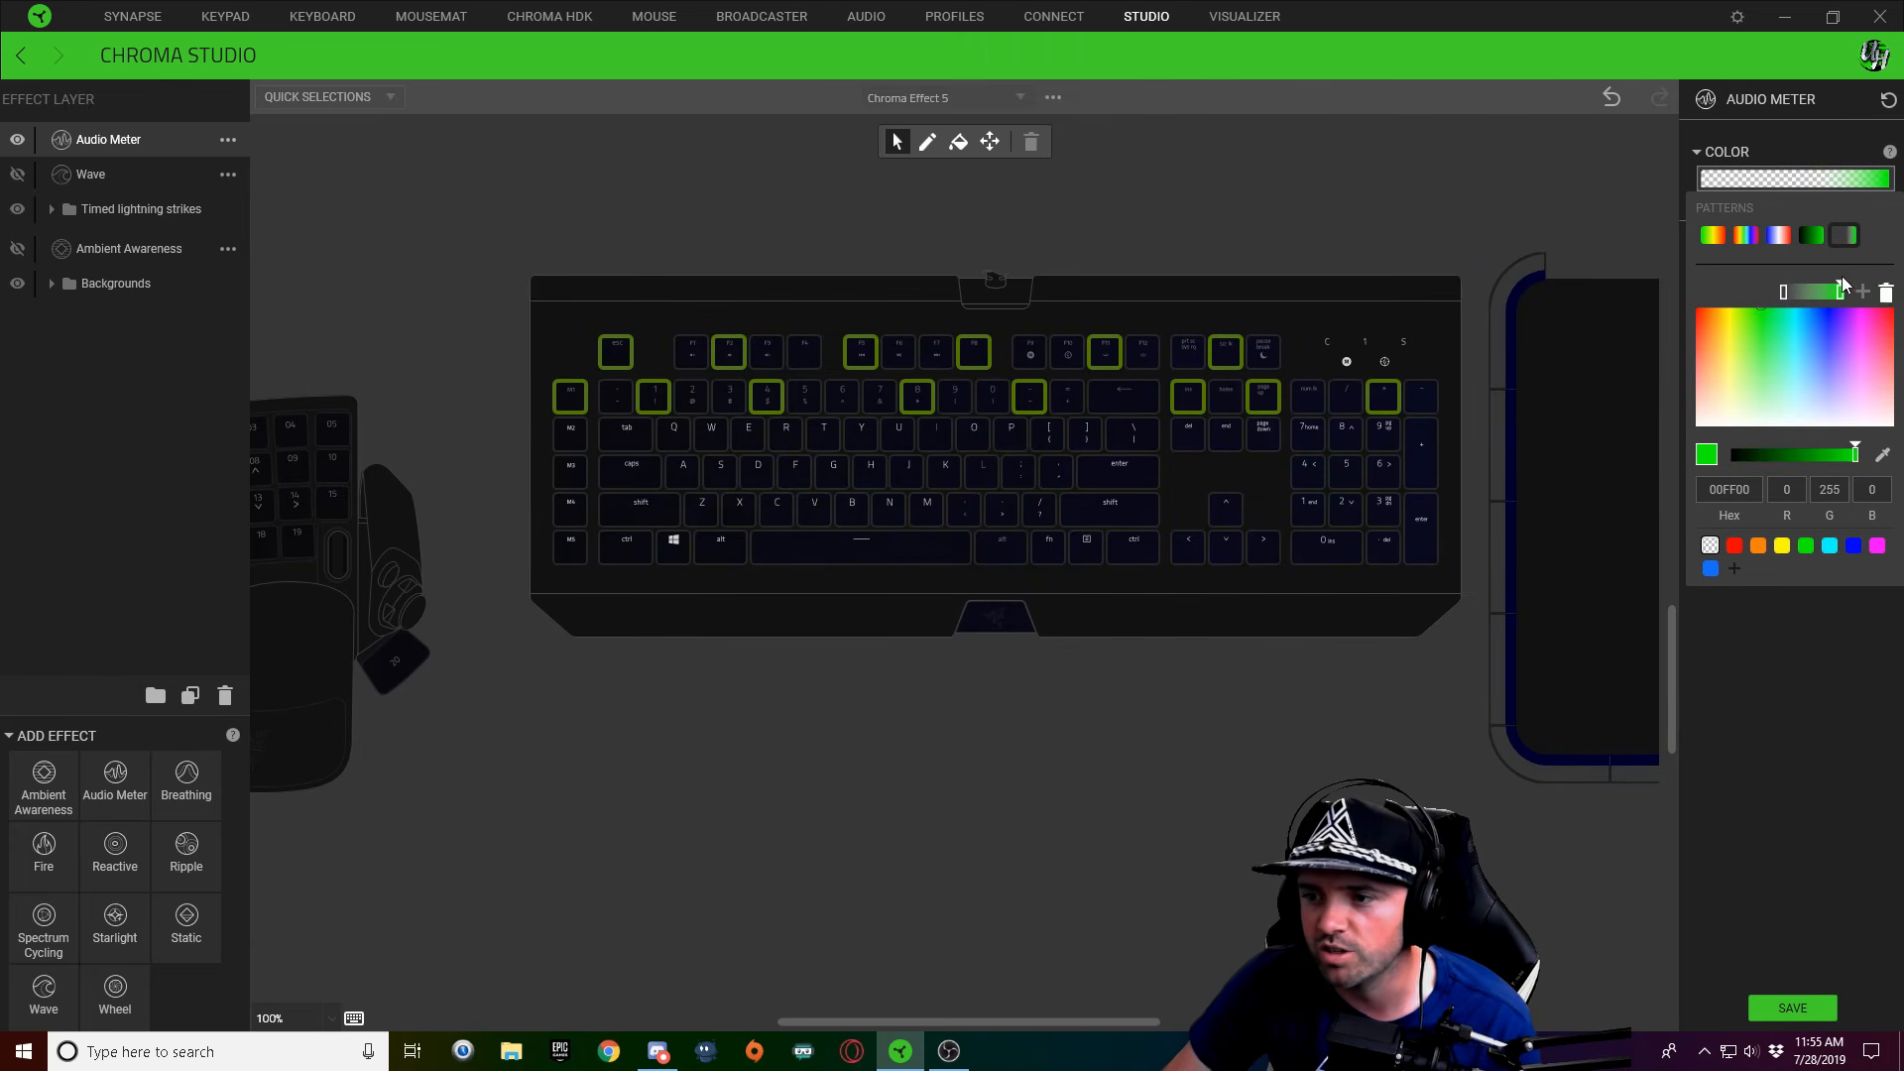
{"action": "left_click", "coordinate": [1731, 427]}
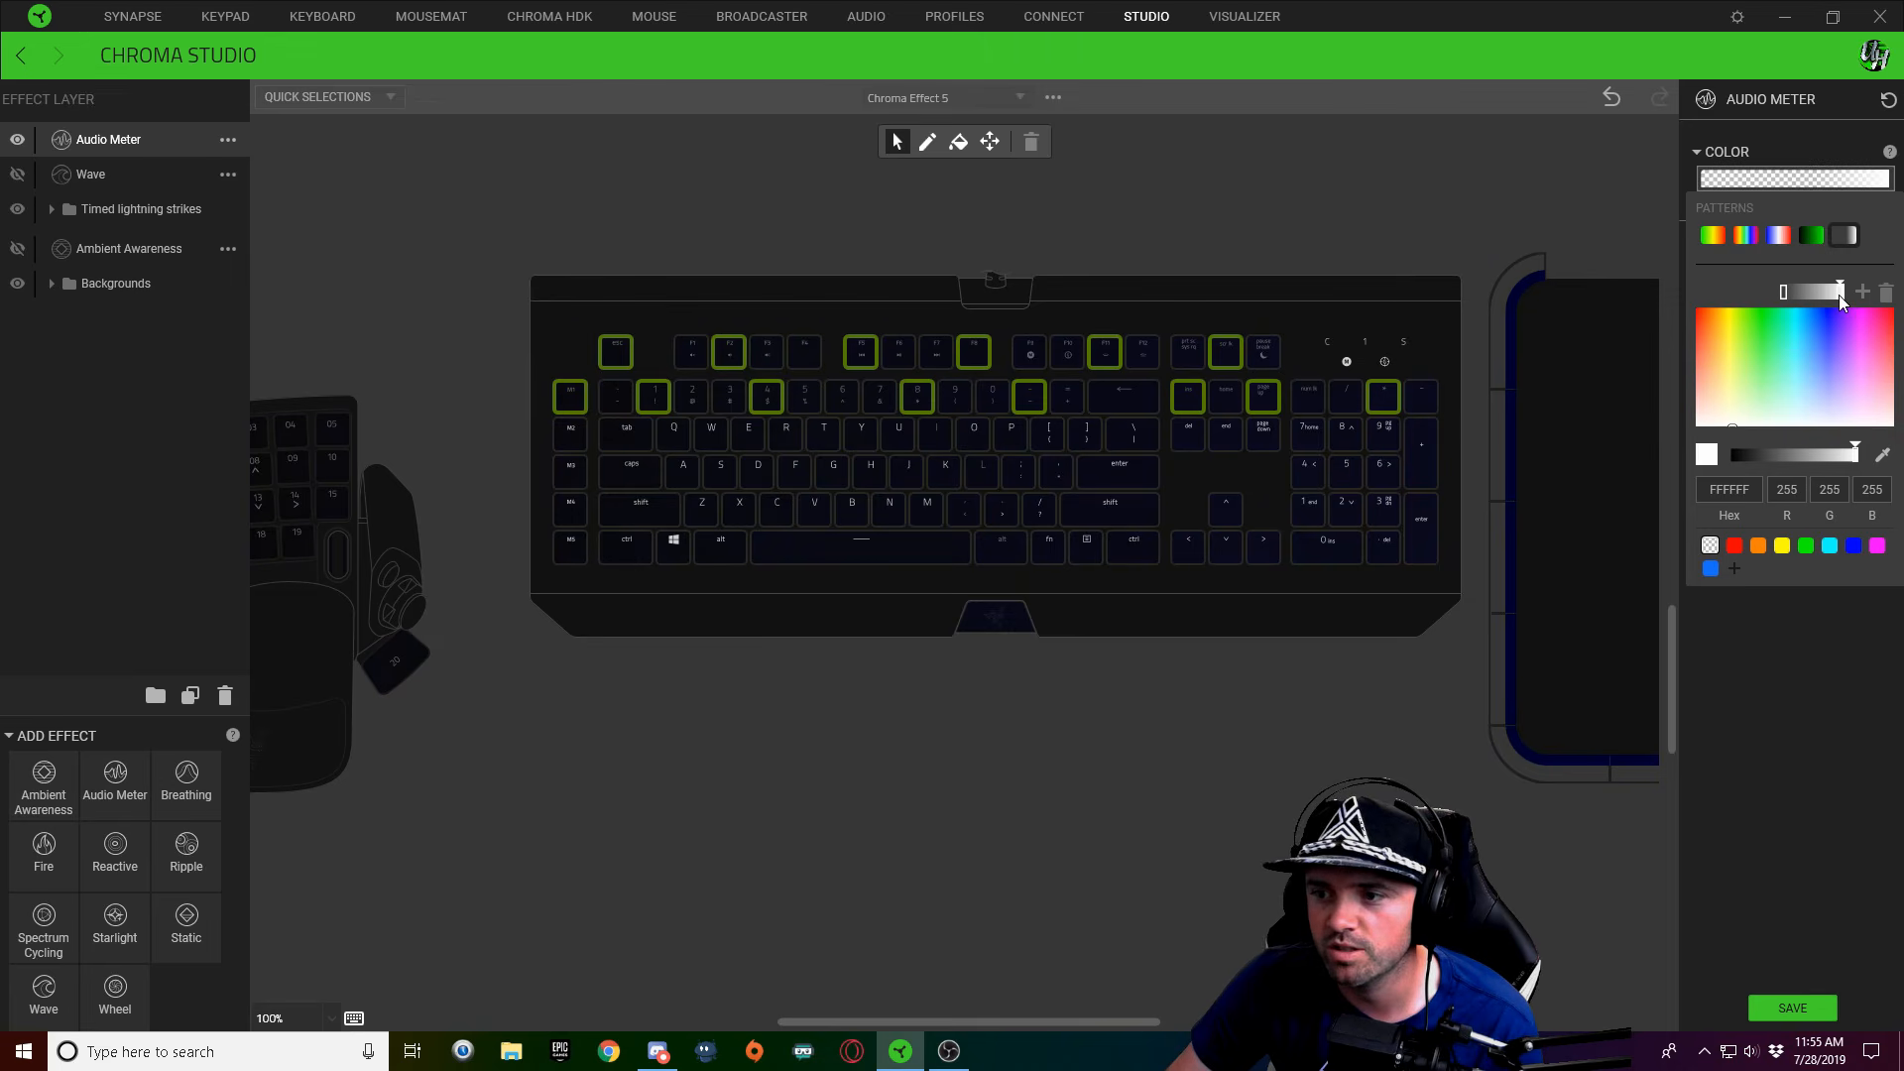
{"action": "left_click_drag", "start_coordinate": [1813, 296], "coordinate": [1801, 297]}
{"action": "left_click", "coordinate": [1787, 295]}
{"action": "left_click", "coordinate": [1802, 293]}
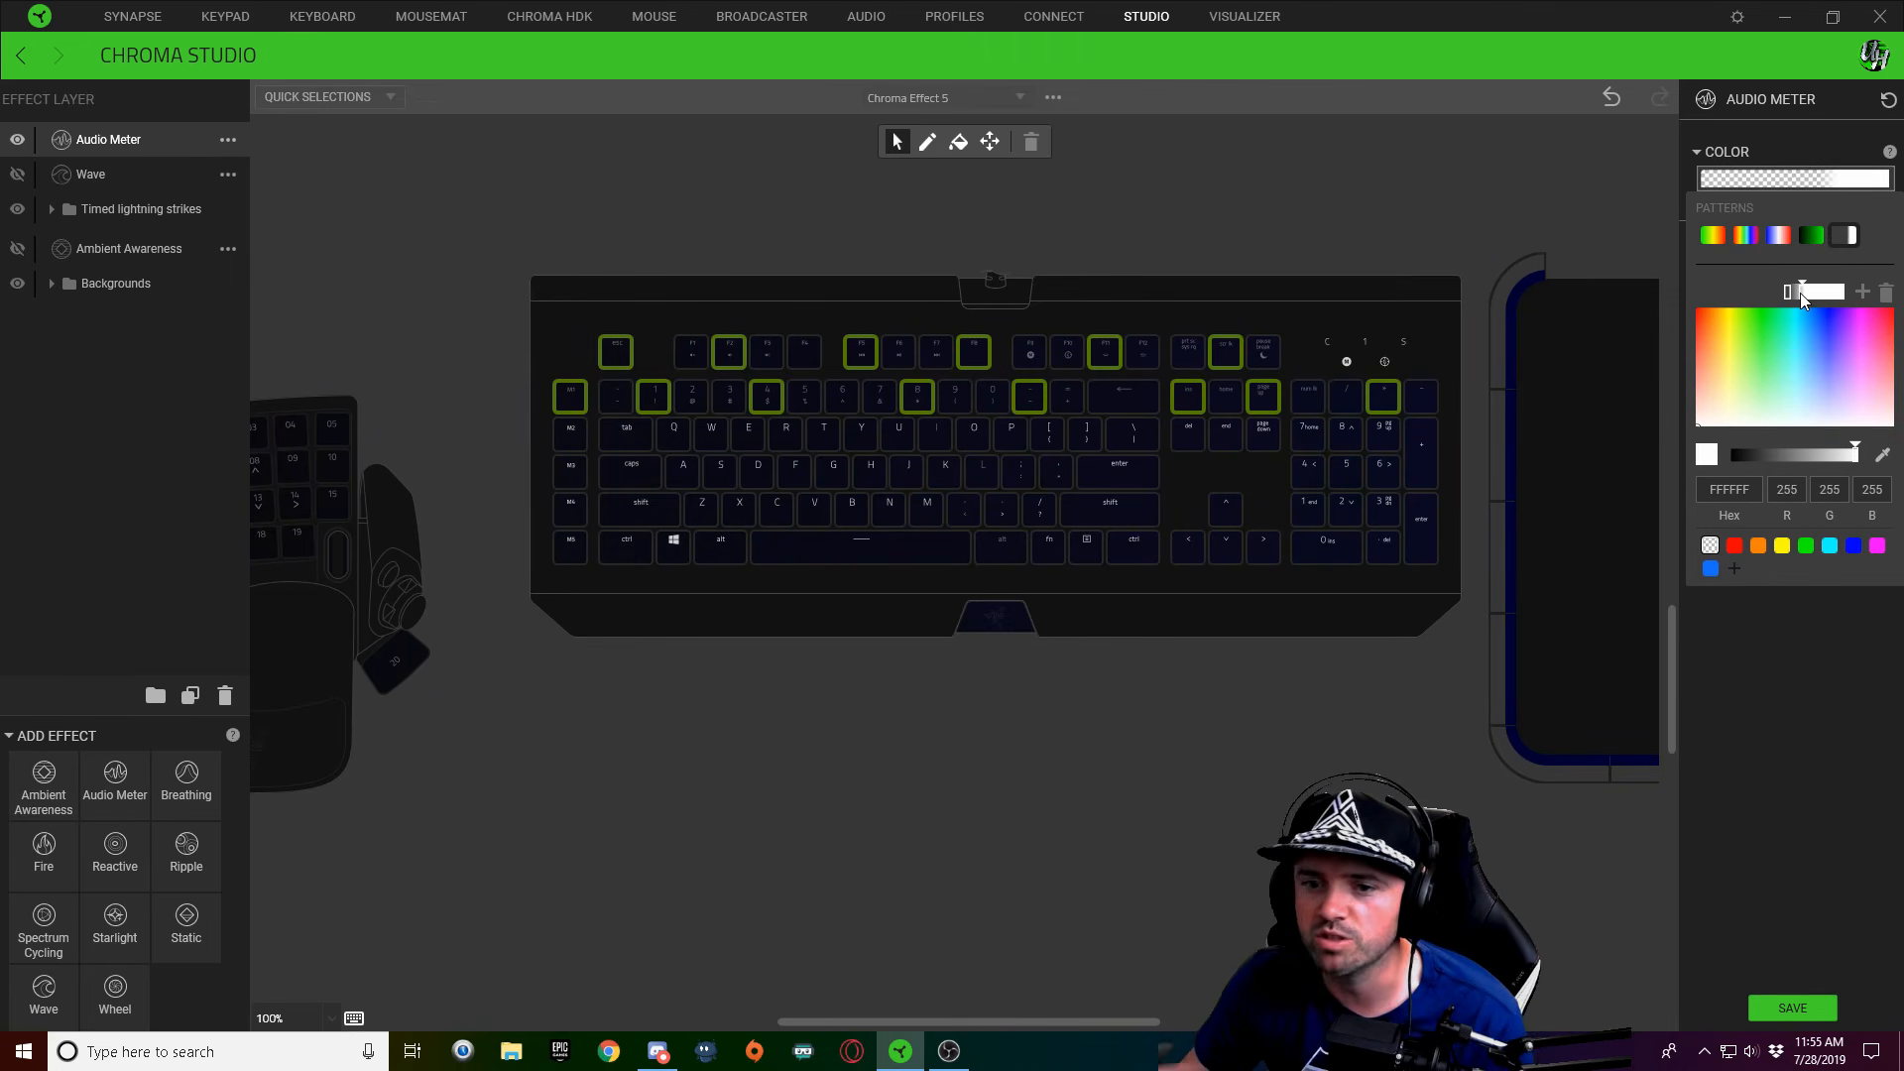
{"action": "left_click", "coordinate": [1782, 635]}
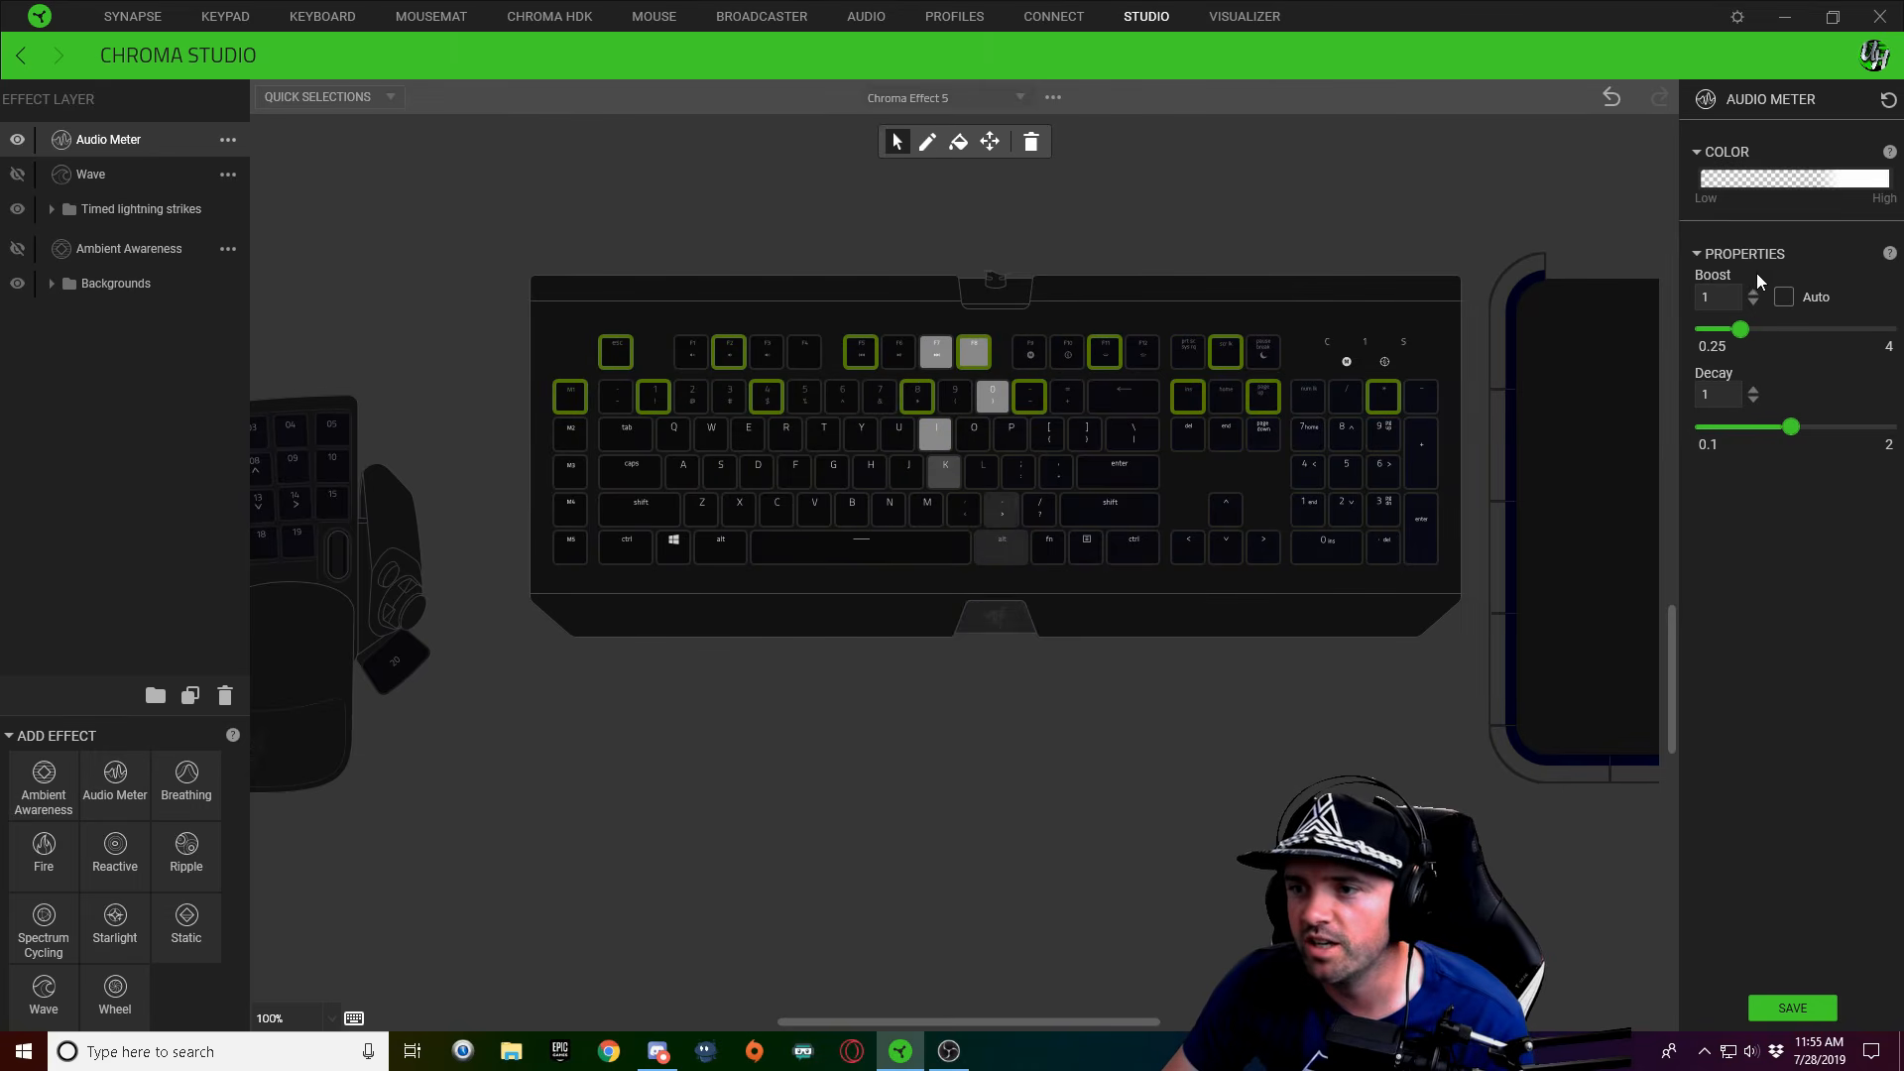
Enable automatic boost for the Audio Meter layer and set its decay to 0.4
{"action": "left_click", "coordinate": [1786, 297]}
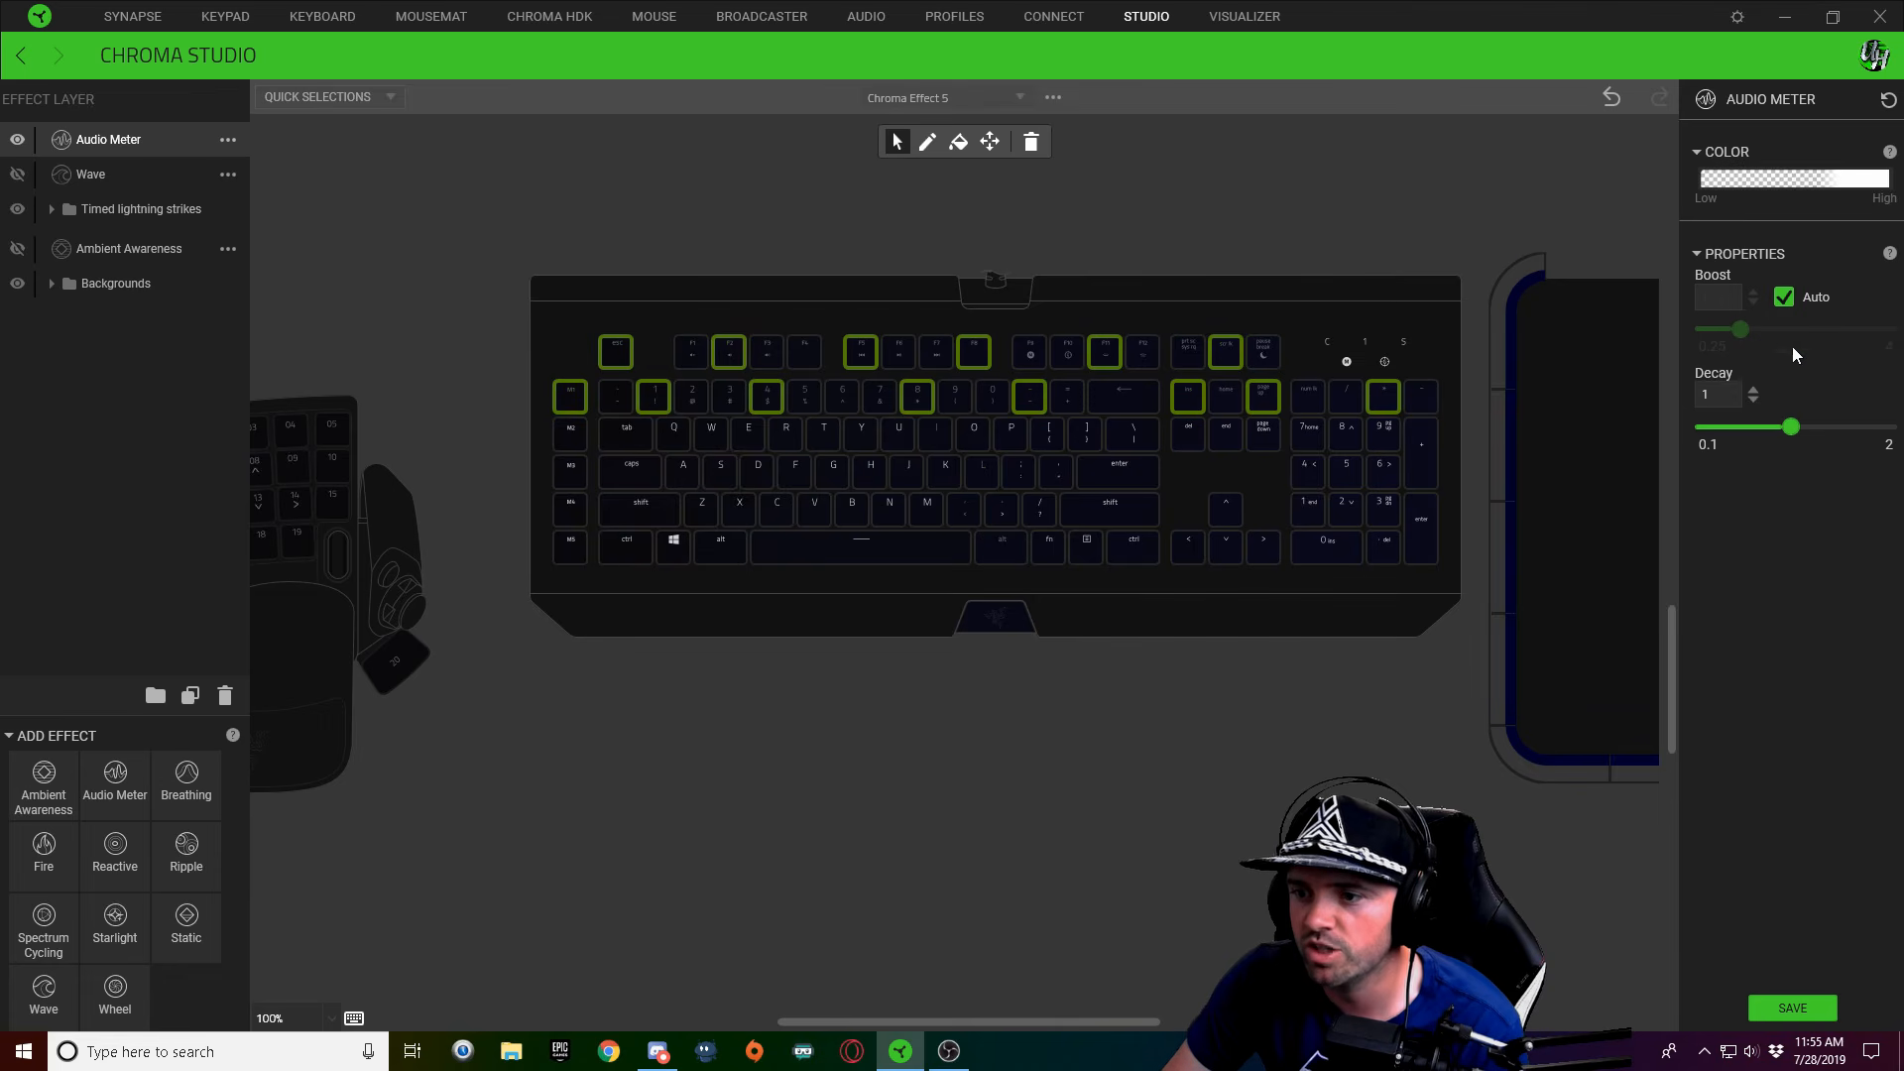
{"action": "left_click_drag", "start_coordinate": [1774, 428], "coordinate": [1723, 428]}
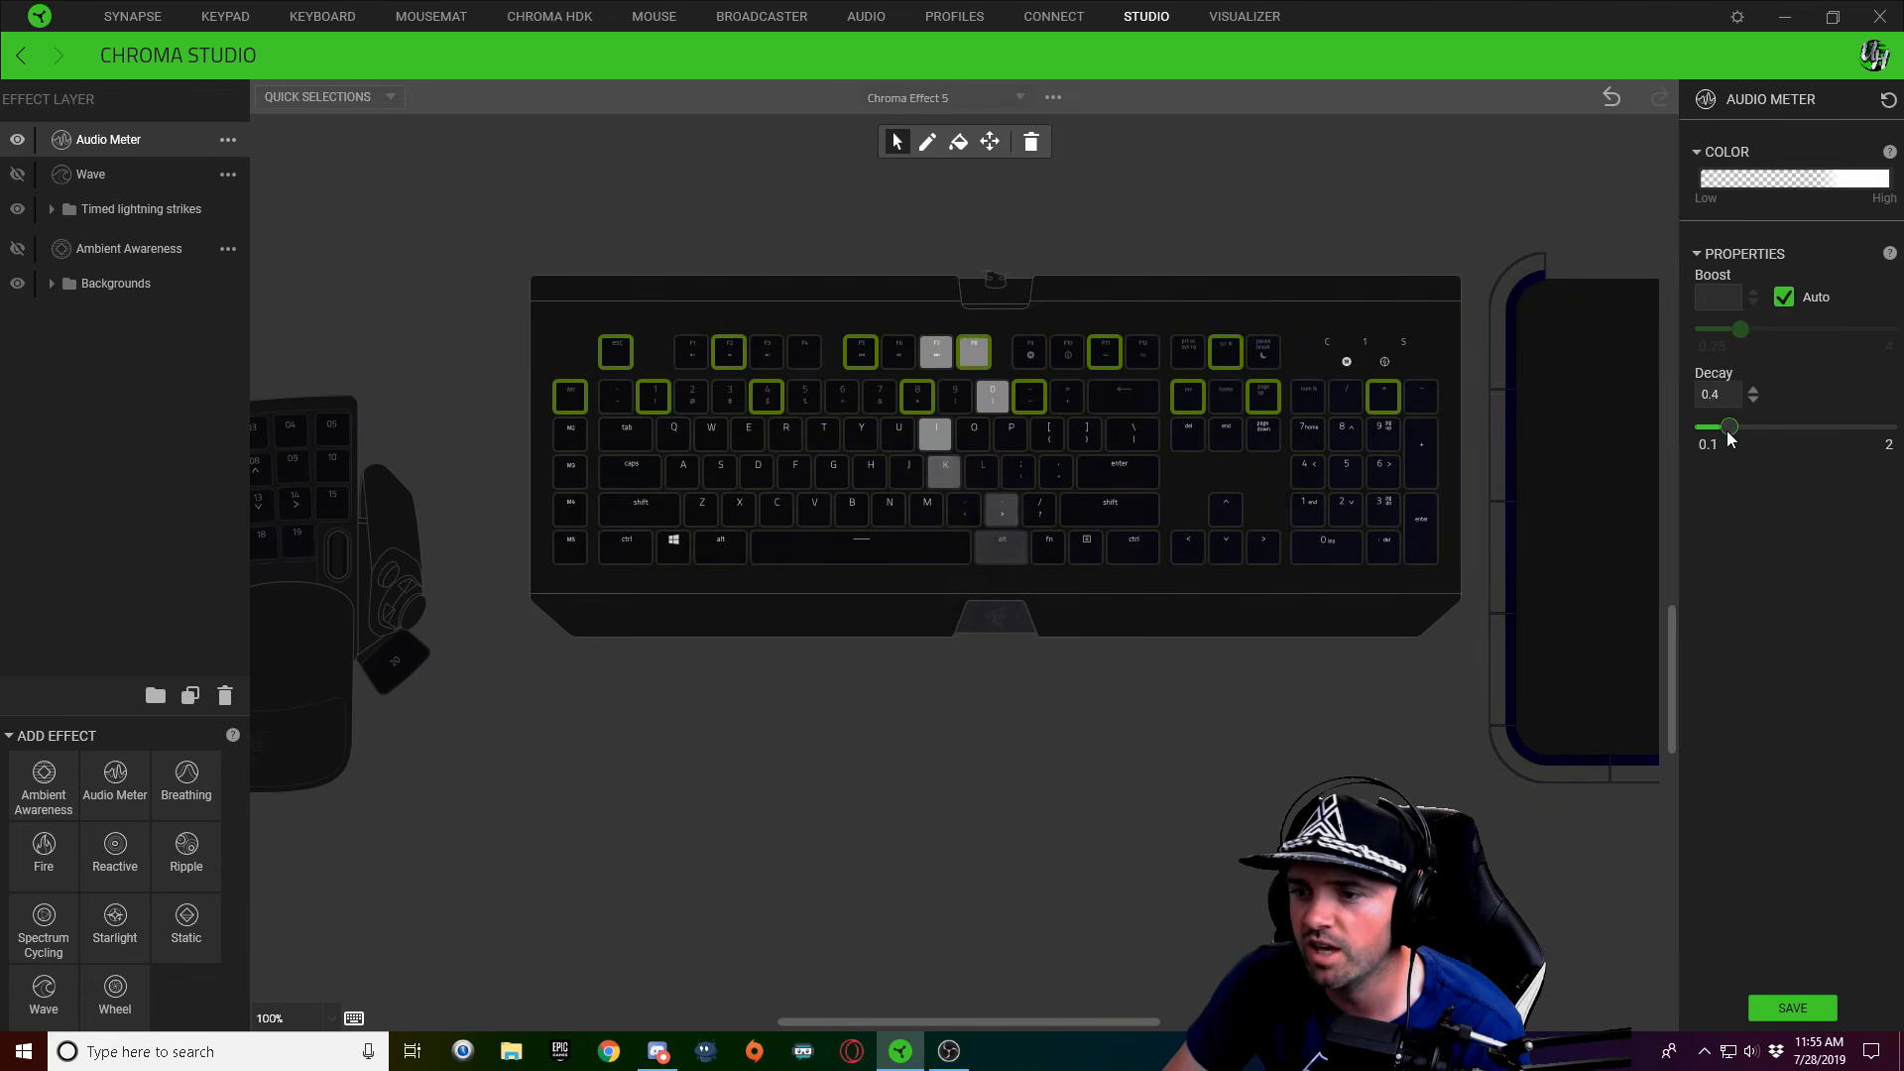